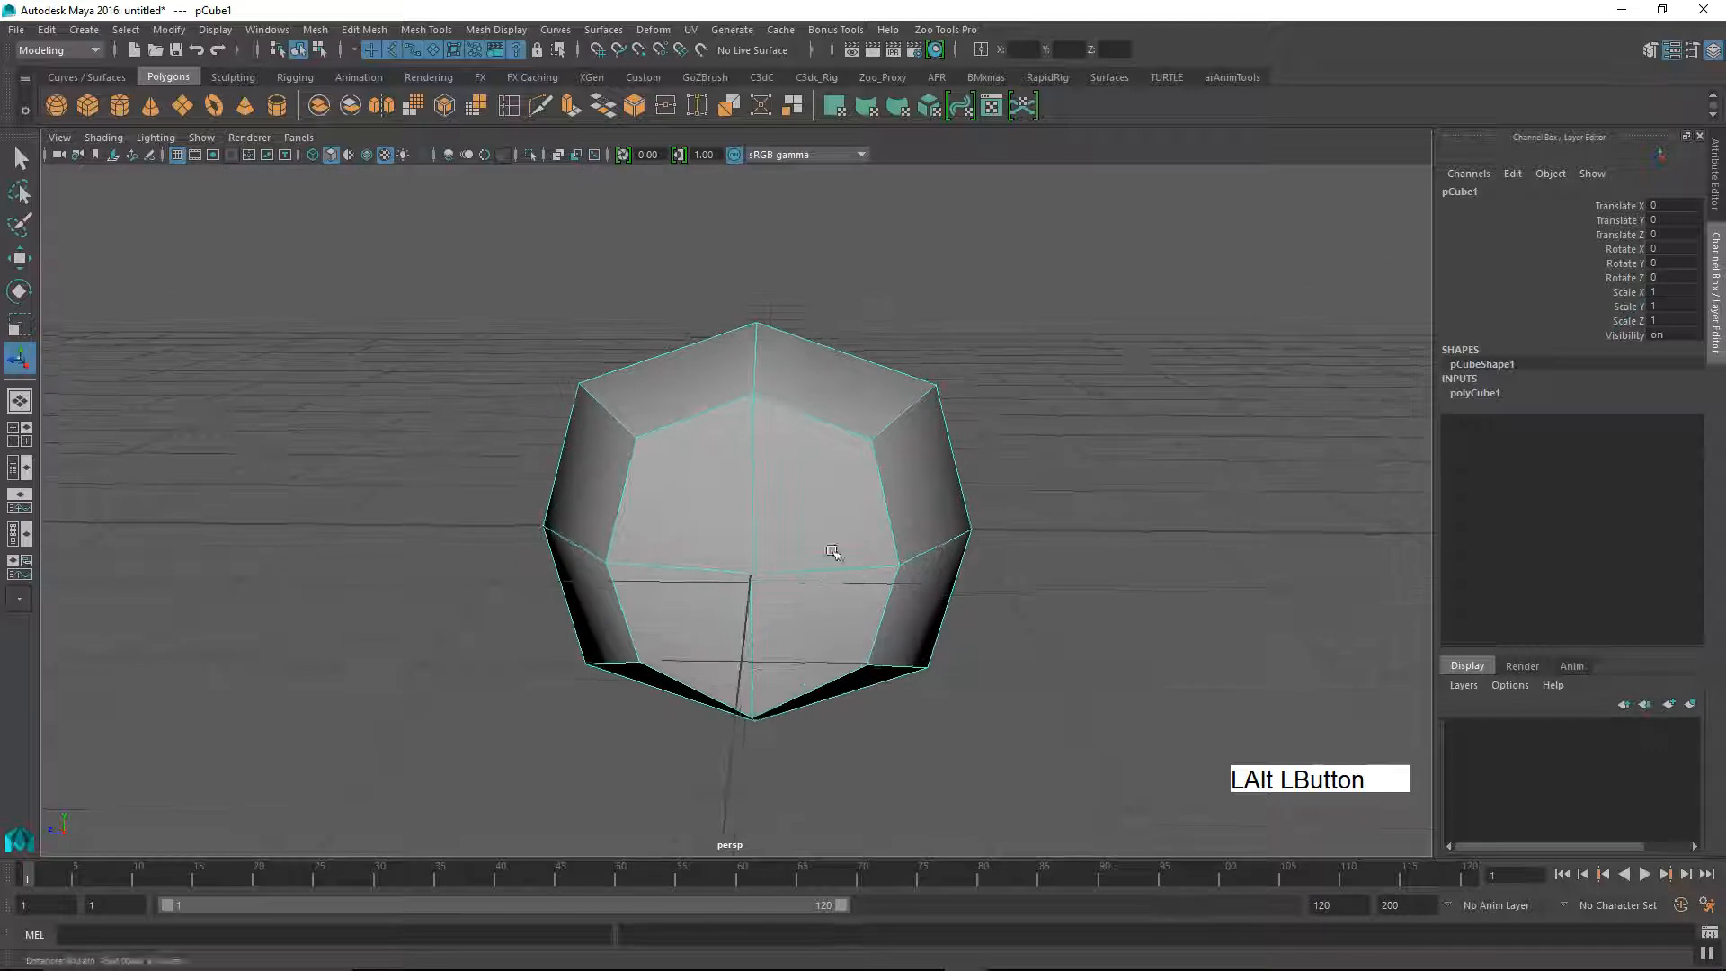
Step: Set the cube's width, height and depth subdivisions together to 9
{"action": "middle_click_drag", "start_coordinate": [821, 566], "coordinate": [878, 559], "text": "alt"}
{"action": "left_click_drag", "start_coordinate": [878, 558], "coordinate": [827, 573], "text": "alt"}
{"action": "middle_click_drag", "start_coordinate": [828, 573], "coordinate": [840, 567], "text": "alt"}
{"action": "right_click_drag", "start_coordinate": [840, 567], "coordinate": [791, 593], "text": "alt"}
{"action": "left_click_drag", "start_coordinate": [792, 594], "coordinate": [865, 580], "text": "alt"}
{"action": "middle_click_drag", "start_coordinate": [865, 581], "coordinate": [1165, 561], "text": "alt"}
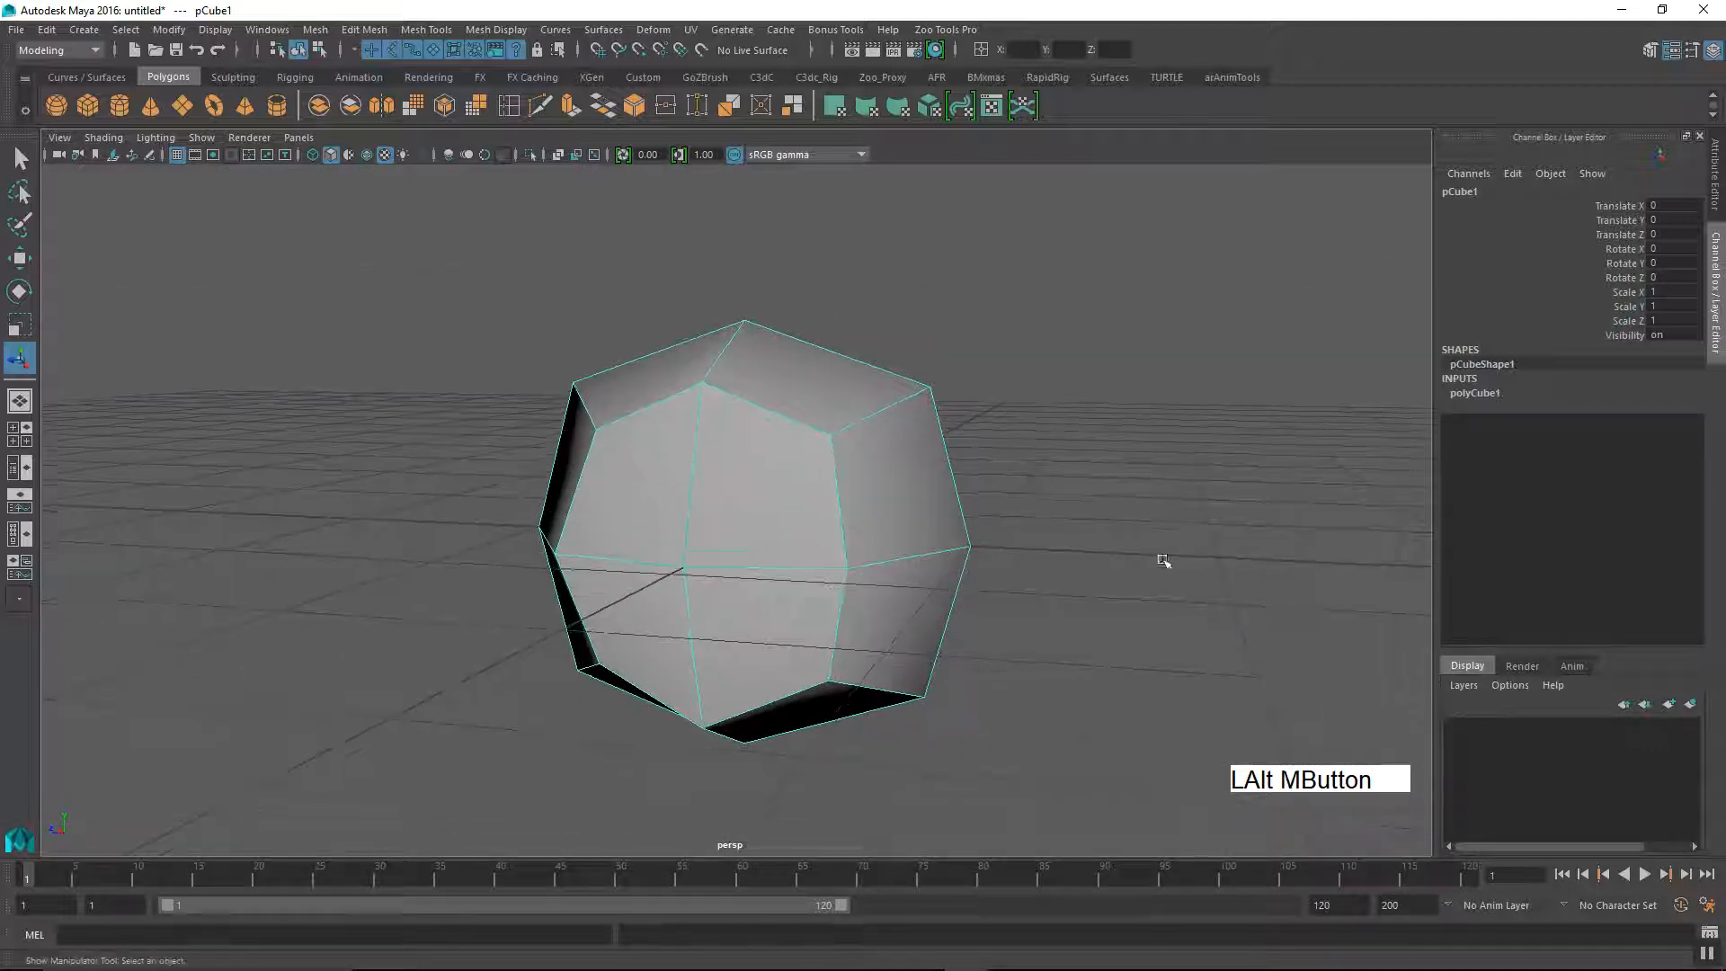
{"action": "left_click", "coordinate": [1475, 393]}
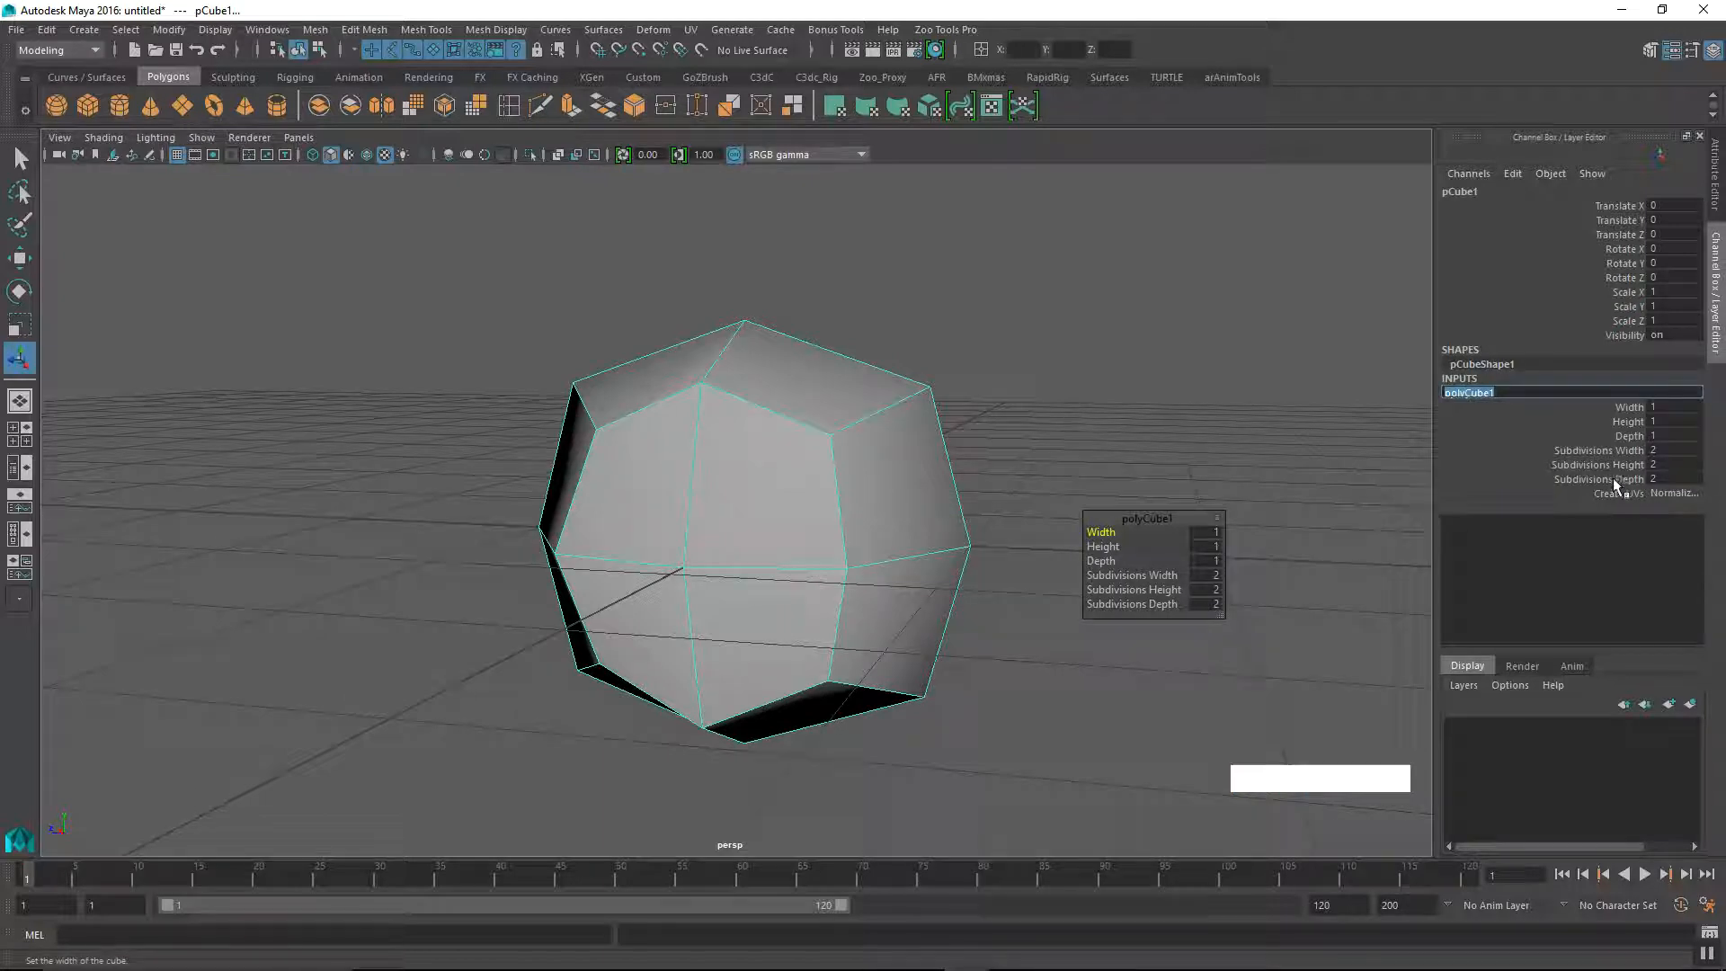
{"action": "left_click_drag", "start_coordinate": [1585, 450], "coordinate": [1592, 484]}
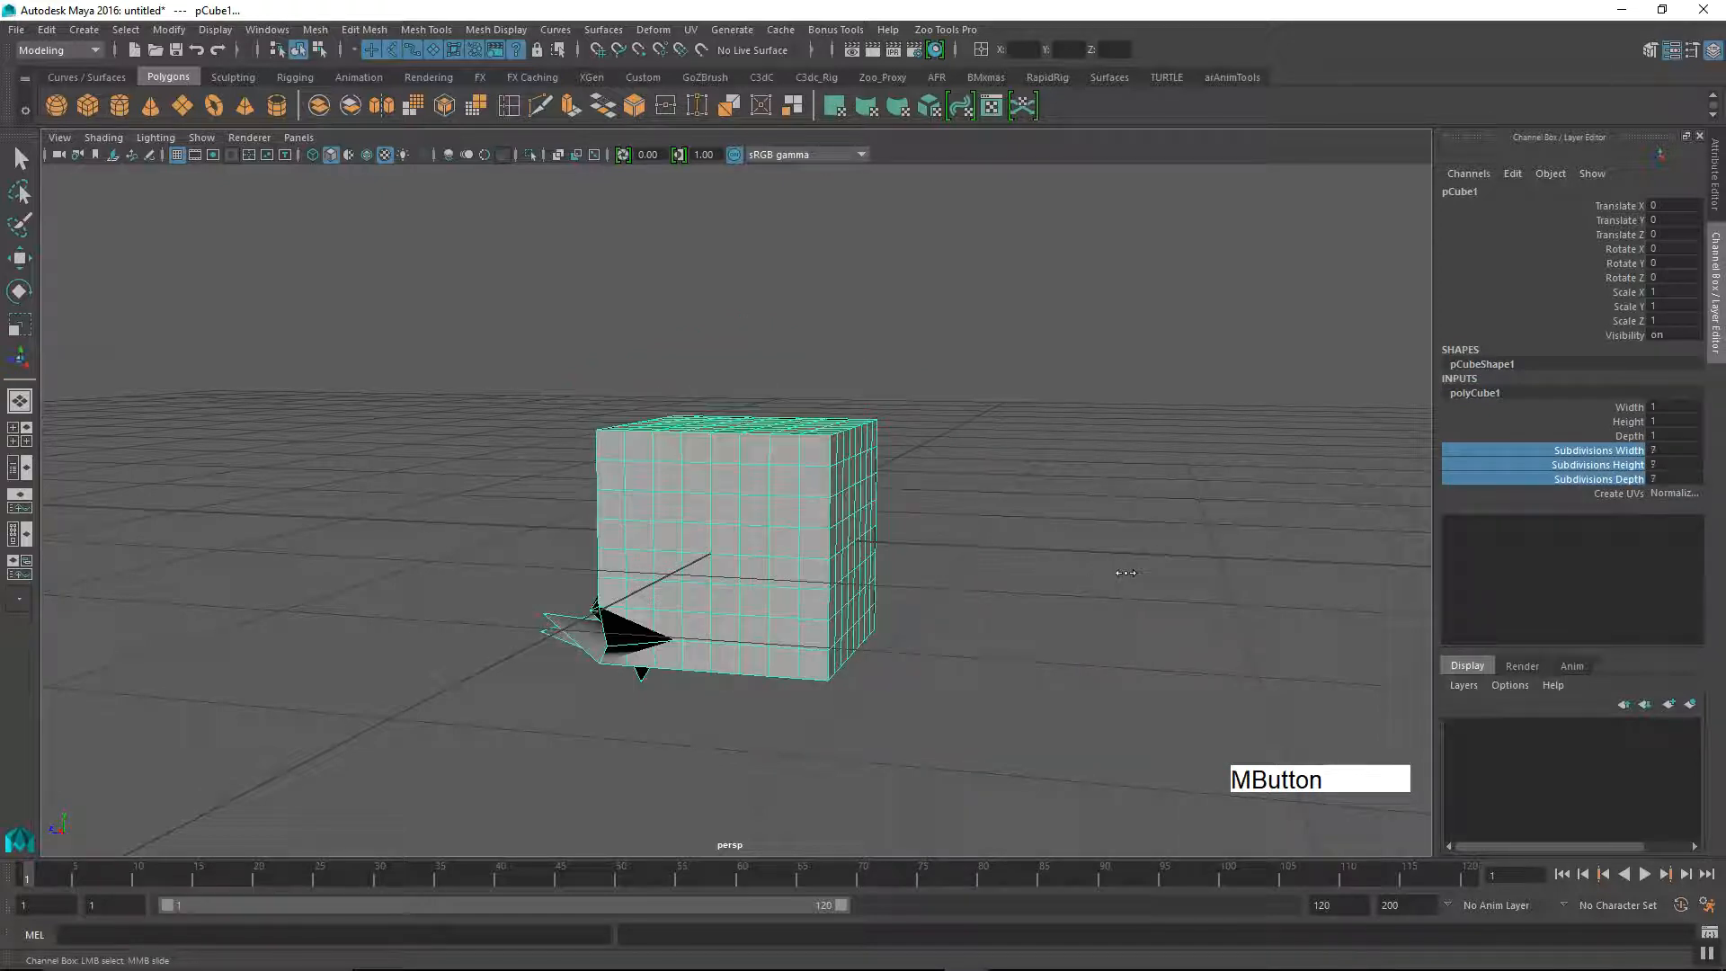
{"action": "left_click_drag", "start_coordinate": [1063, 600], "coordinate": [905, 647], "text": "alt"}
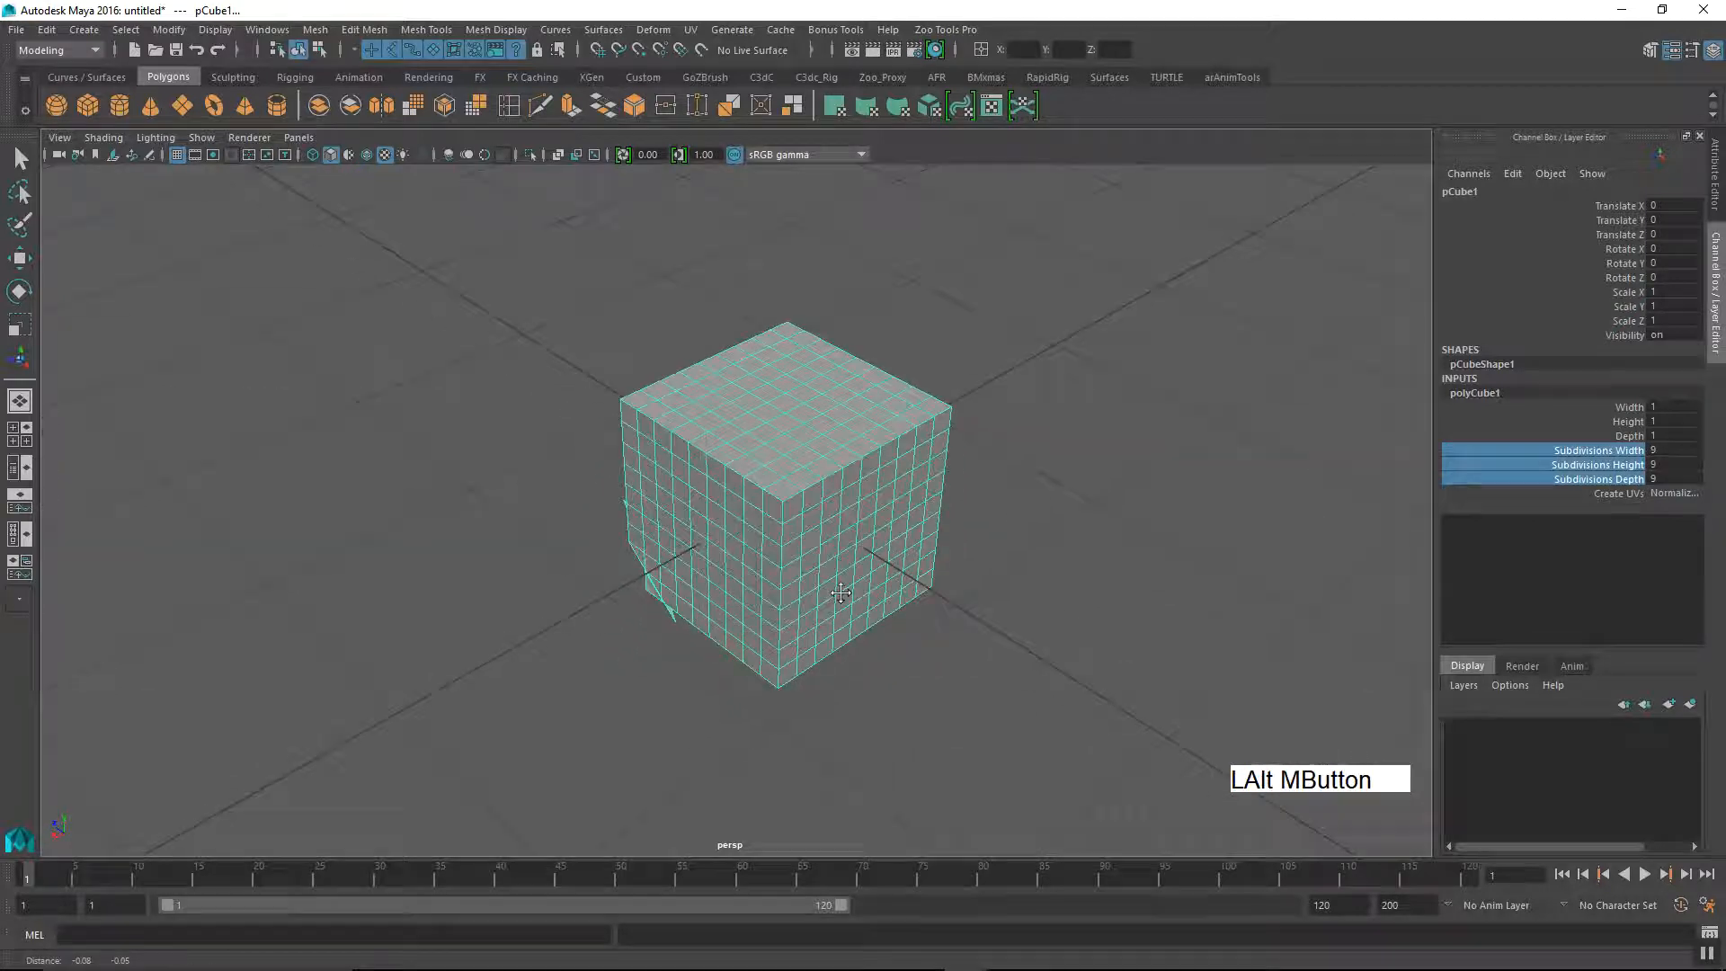
{"action": "right_click_drag", "start_coordinate": [840, 594], "coordinate": [995, 678], "text": "alt"}
{"action": "left_click_drag", "start_coordinate": [994, 678], "coordinate": [987, 608], "text": "alt"}
{"action": "right_click_drag", "start_coordinate": [986, 609], "coordinate": [990, 655], "text": "alt"}
{"action": "left_click_drag", "start_coordinate": [990, 656], "coordinate": [983, 594], "text": "alt"}
{"action": "middle_click_drag", "start_coordinate": [983, 594], "coordinate": [1010, 543], "text": "alt"}
{"action": "right_click_drag", "start_coordinate": [1010, 543], "coordinate": [1012, 571], "text": "alt"}
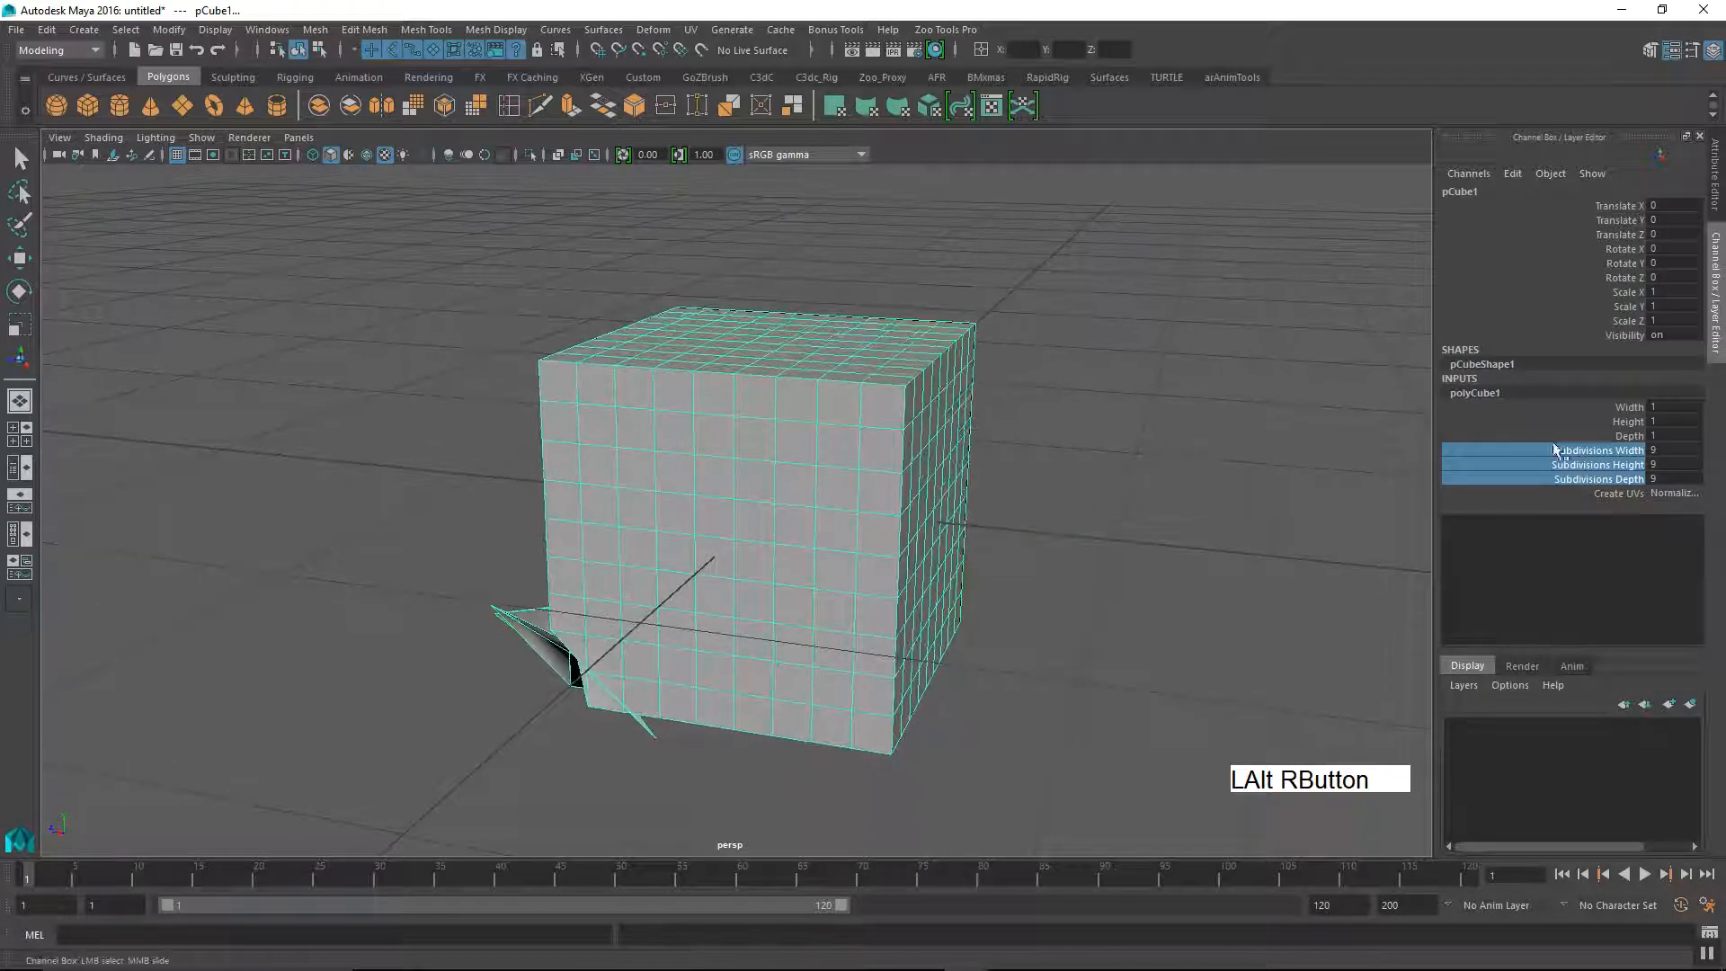
Step: Lower the cube's width, height and depth subdivisions together to 5
{"action": "middle_click_drag", "start_coordinate": [1151, 494], "coordinate": [1121, 497], "text": "alt"}
{"action": "left_click_drag", "start_coordinate": [1121, 498], "coordinate": [815, 564], "text": "alt"}
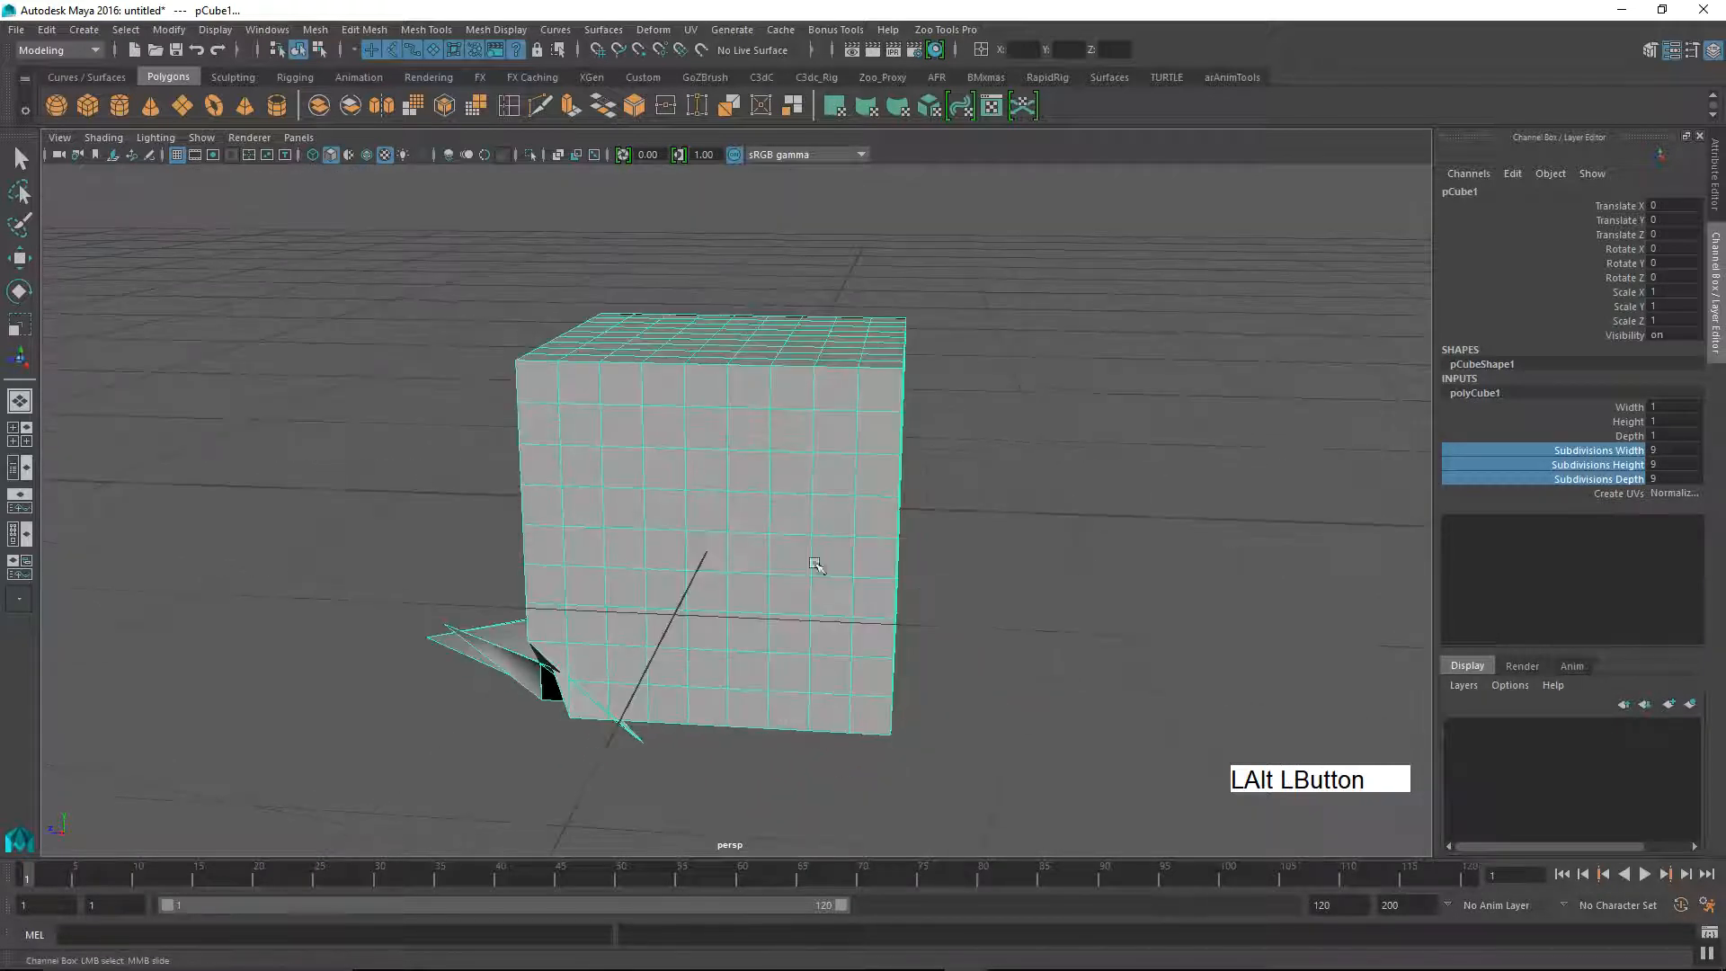
{"action": "middle_click_drag", "start_coordinate": [1017, 525], "coordinate": [1048, 489], "text": "alt"}
{"action": "left_click_drag", "start_coordinate": [1049, 489], "coordinate": [902, 570], "text": "alt"}
{"action": "middle_click_drag", "start_coordinate": [901, 570], "coordinate": [936, 551], "text": "alt"}
{"action": "left_click_drag", "start_coordinate": [936, 551], "coordinate": [1112, 513], "text": "alt"}
{"action": "middle_click_drag", "start_coordinate": [1112, 512], "coordinate": [1070, 545]}
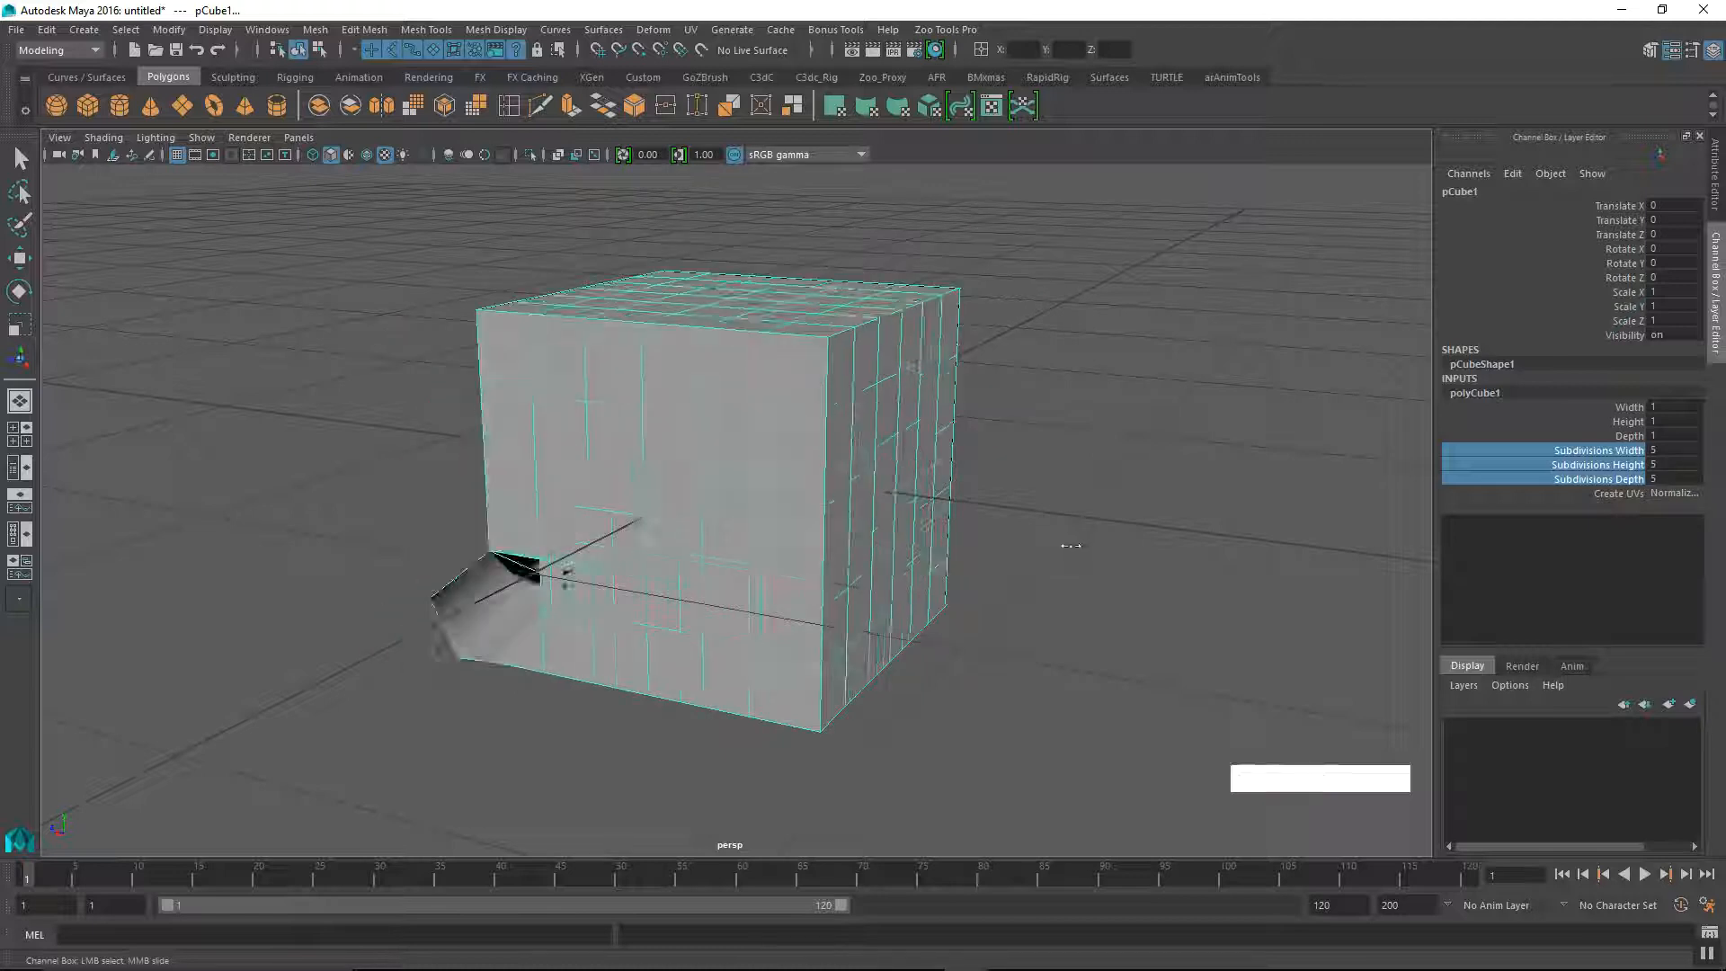
Step: Undo the subdivision changes made to the cube
{"action": "key", "text": "ctrl+z"}
{"action": "key", "text": "ctrl+z"}
{"action": "key", "text": "ctrl+z"}
{"action": "right_click_drag", "start_coordinate": [1018, 578], "coordinate": [777, 659], "text": "alt"}
{"action": "left_click_drag", "start_coordinate": [777, 659], "coordinate": [902, 597], "text": "alt"}
{"action": "right_click_drag", "start_coordinate": [902, 597], "coordinate": [855, 644], "text": "alt"}
{"action": "left_click_drag", "start_coordinate": [855, 644], "coordinate": [692, 619], "text": "alt"}
{"action": "middle_click_drag", "start_coordinate": [692, 618], "coordinate": [745, 623], "text": "alt"}
{"action": "right_click_drag", "start_coordinate": [745, 622], "coordinate": [761, 633], "text": "alt"}
{"action": "left_click_drag", "start_coordinate": [760, 634], "coordinate": [844, 584], "text": "alt"}
{"action": "middle_click_drag", "start_coordinate": [843, 584], "coordinate": [812, 602], "text": "alt"}
{"action": "left_click_drag", "start_coordinate": [855, 459], "coordinate": [796, 625], "text": "alt"}
{"action": "left_click_drag", "start_coordinate": [796, 550], "coordinate": [836, 566], "text": "alt"}
{"action": "middle_click_drag", "start_coordinate": [836, 567], "coordinate": [797, 494], "text": "alt"}
{"action": "right_click_drag", "start_coordinate": [798, 493], "coordinate": [853, 531], "text": "alt"}
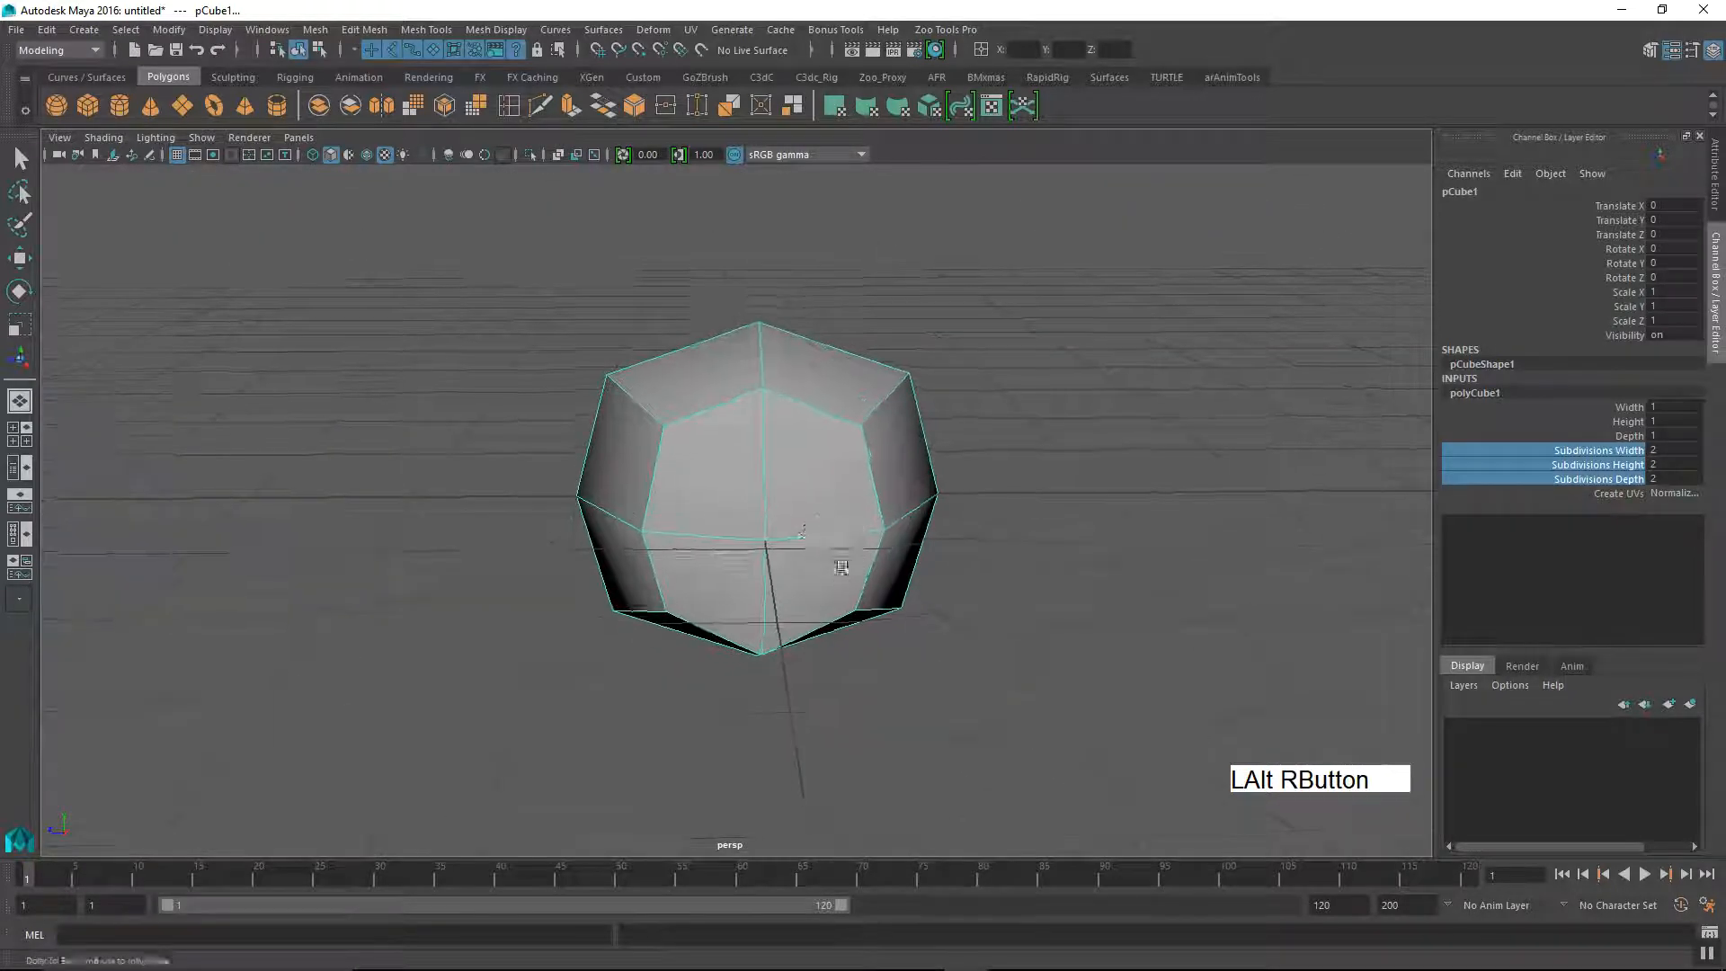
{"action": "left_click_drag", "start_coordinate": [854, 532], "coordinate": [870, 562], "text": "alt"}
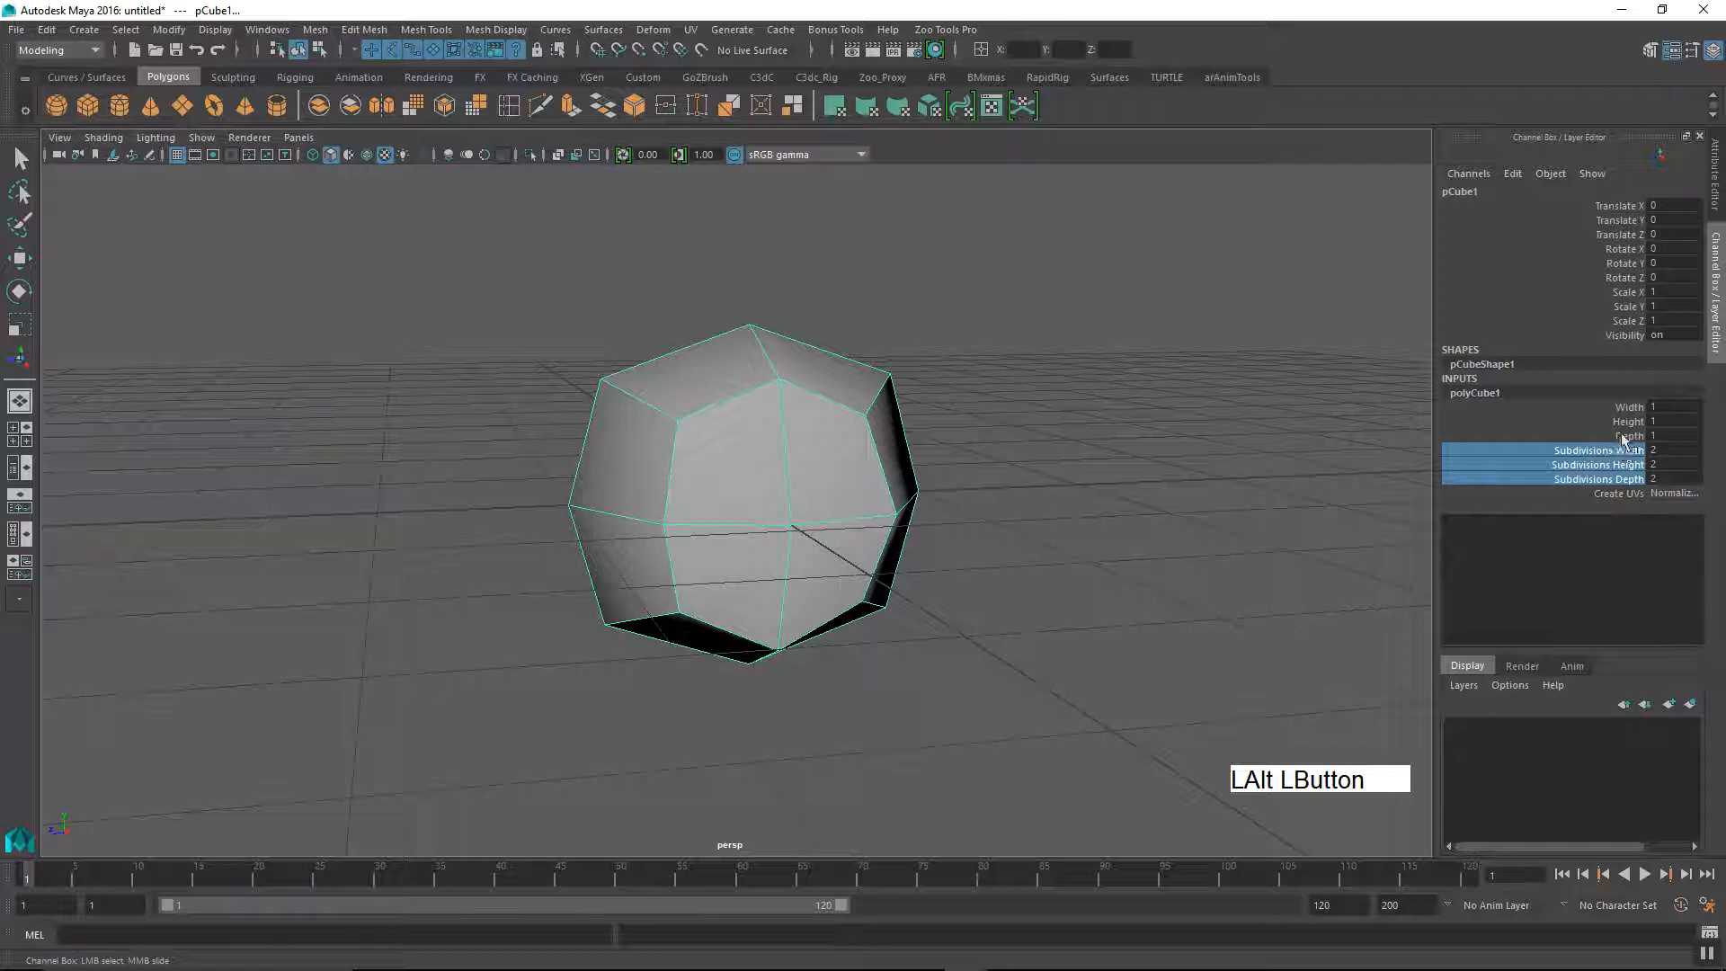
{"action": "left_click", "coordinate": [1590, 480]}
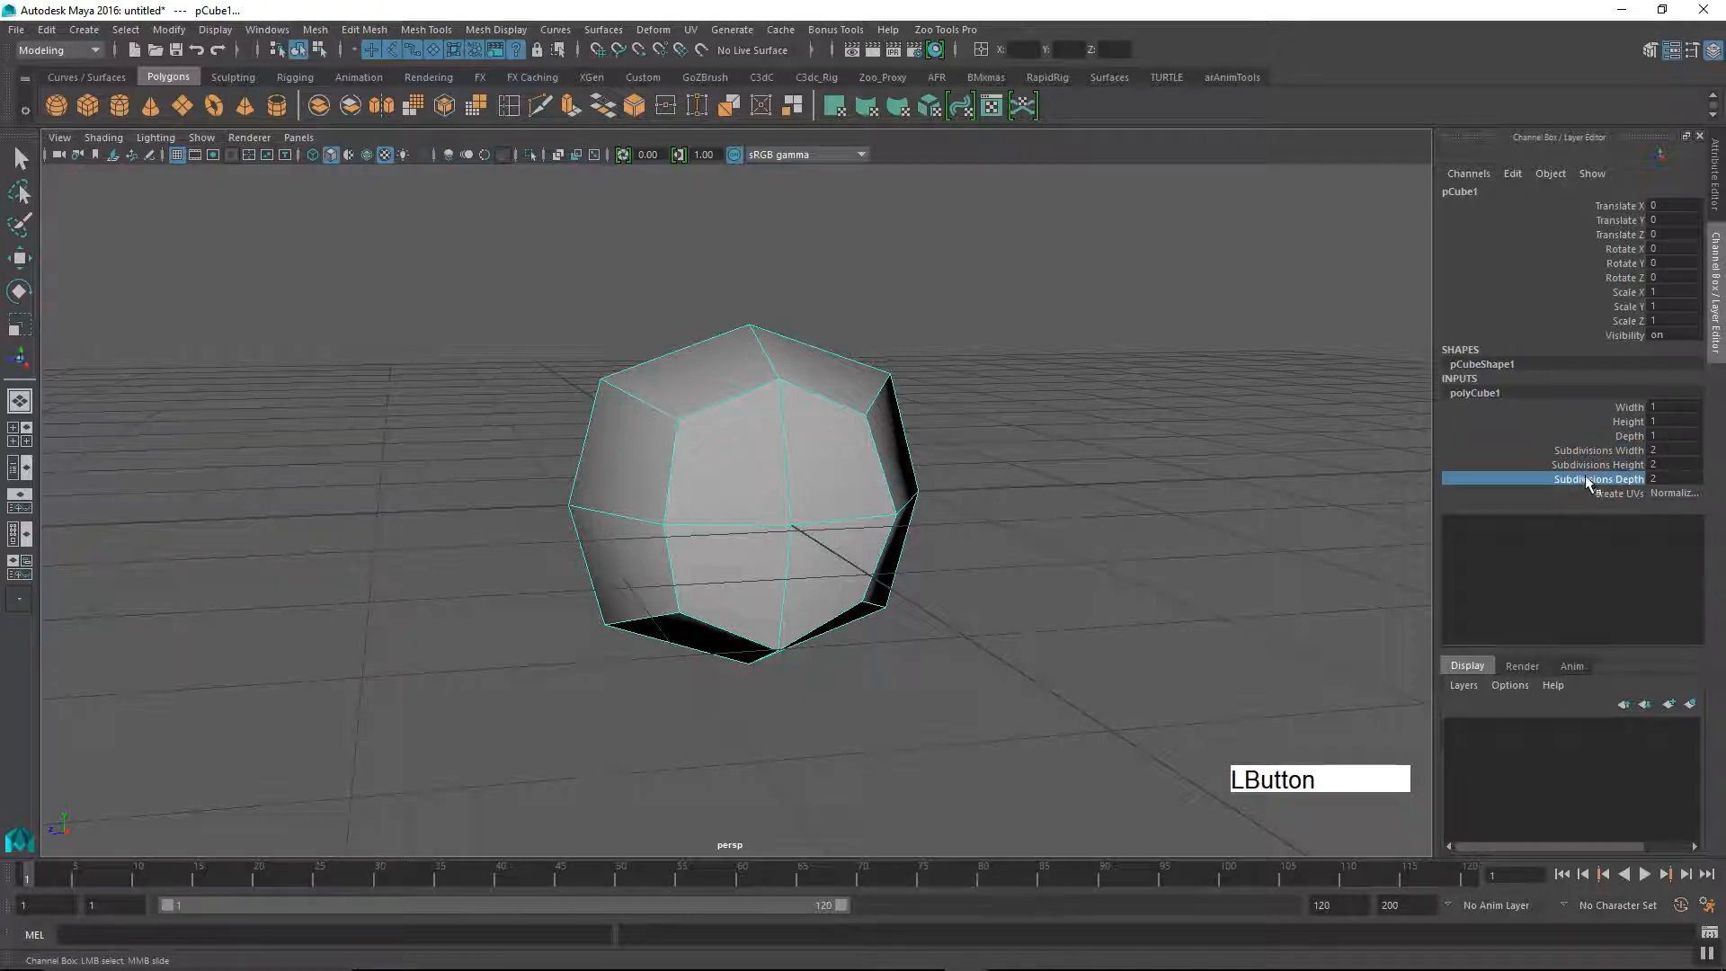
{"action": "middle_click_drag", "start_coordinate": [1016, 495], "coordinate": [1022, 563], "text": "alt"}
{"action": "right_click_drag", "start_coordinate": [1022, 562], "coordinate": [1064, 597], "text": "alt"}
{"action": "left_click_drag", "start_coordinate": [1064, 597], "coordinate": [974, 632], "text": "alt"}
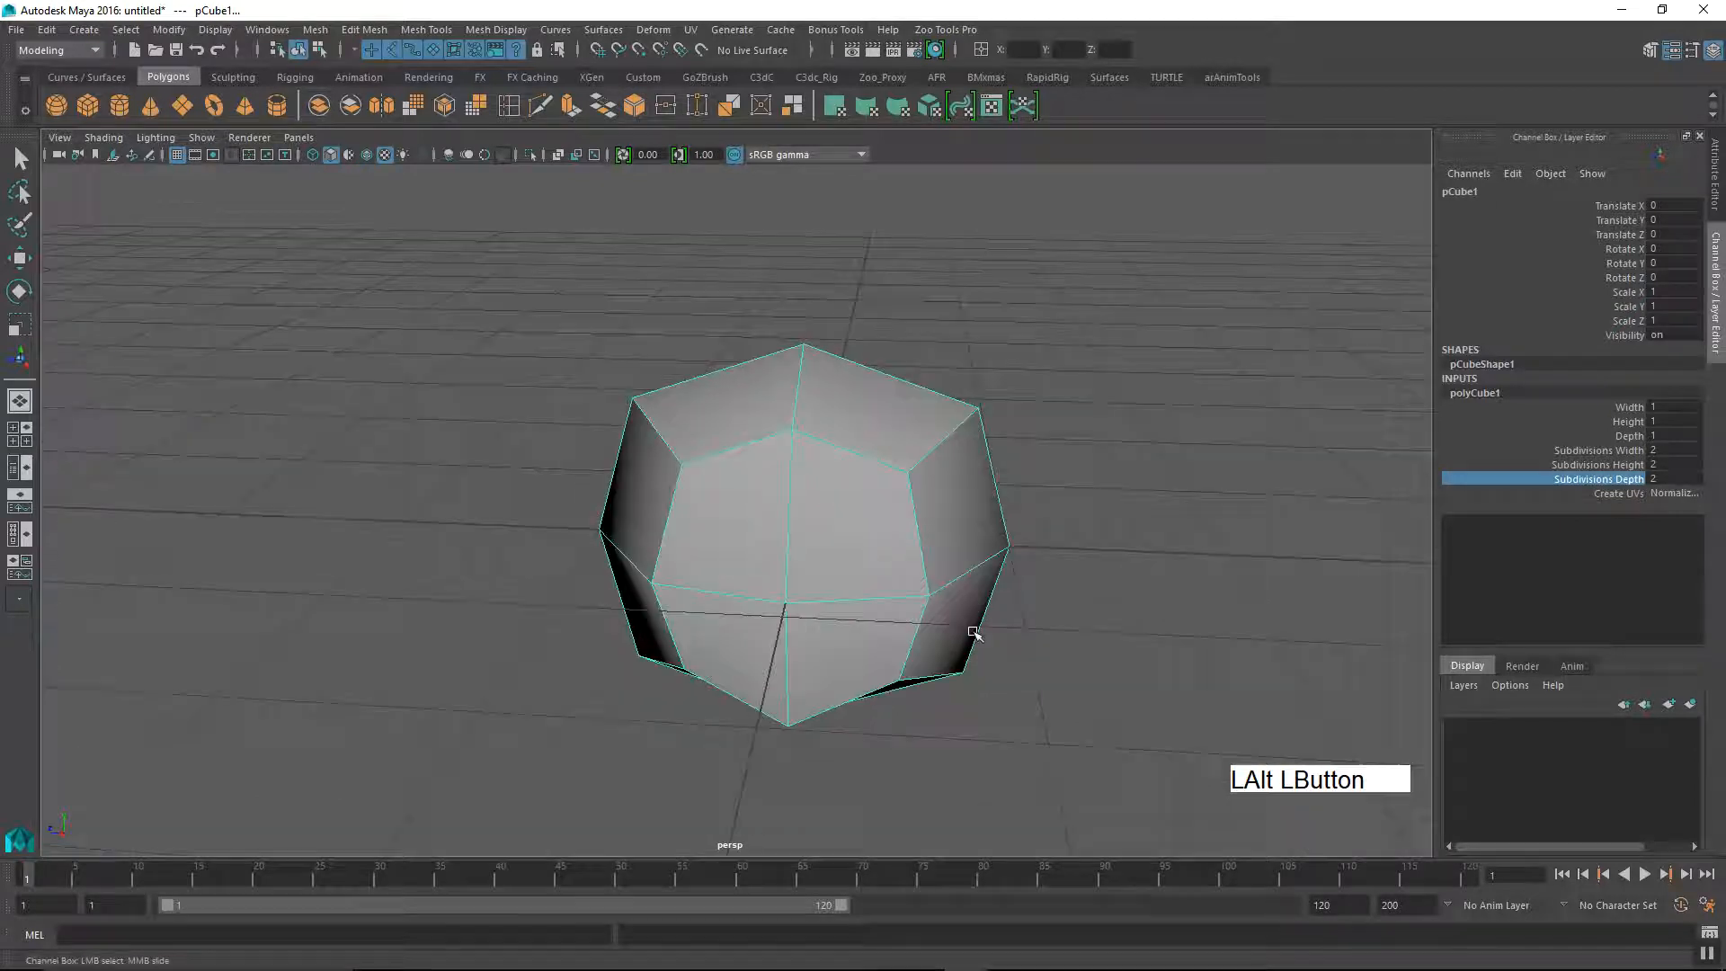
{"action": "middle_click_drag", "start_coordinate": [862, 560], "coordinate": [818, 566], "text": "alt"}
{"action": "left_click_drag", "start_coordinate": [818, 566], "coordinate": [704, 537], "text": "alt"}
{"action": "middle_click_drag", "start_coordinate": [775, 542], "coordinate": [818, 513], "text": "alt"}
{"action": "left_click_drag", "start_coordinate": [817, 512], "coordinate": [789, 550], "text": "alt"}
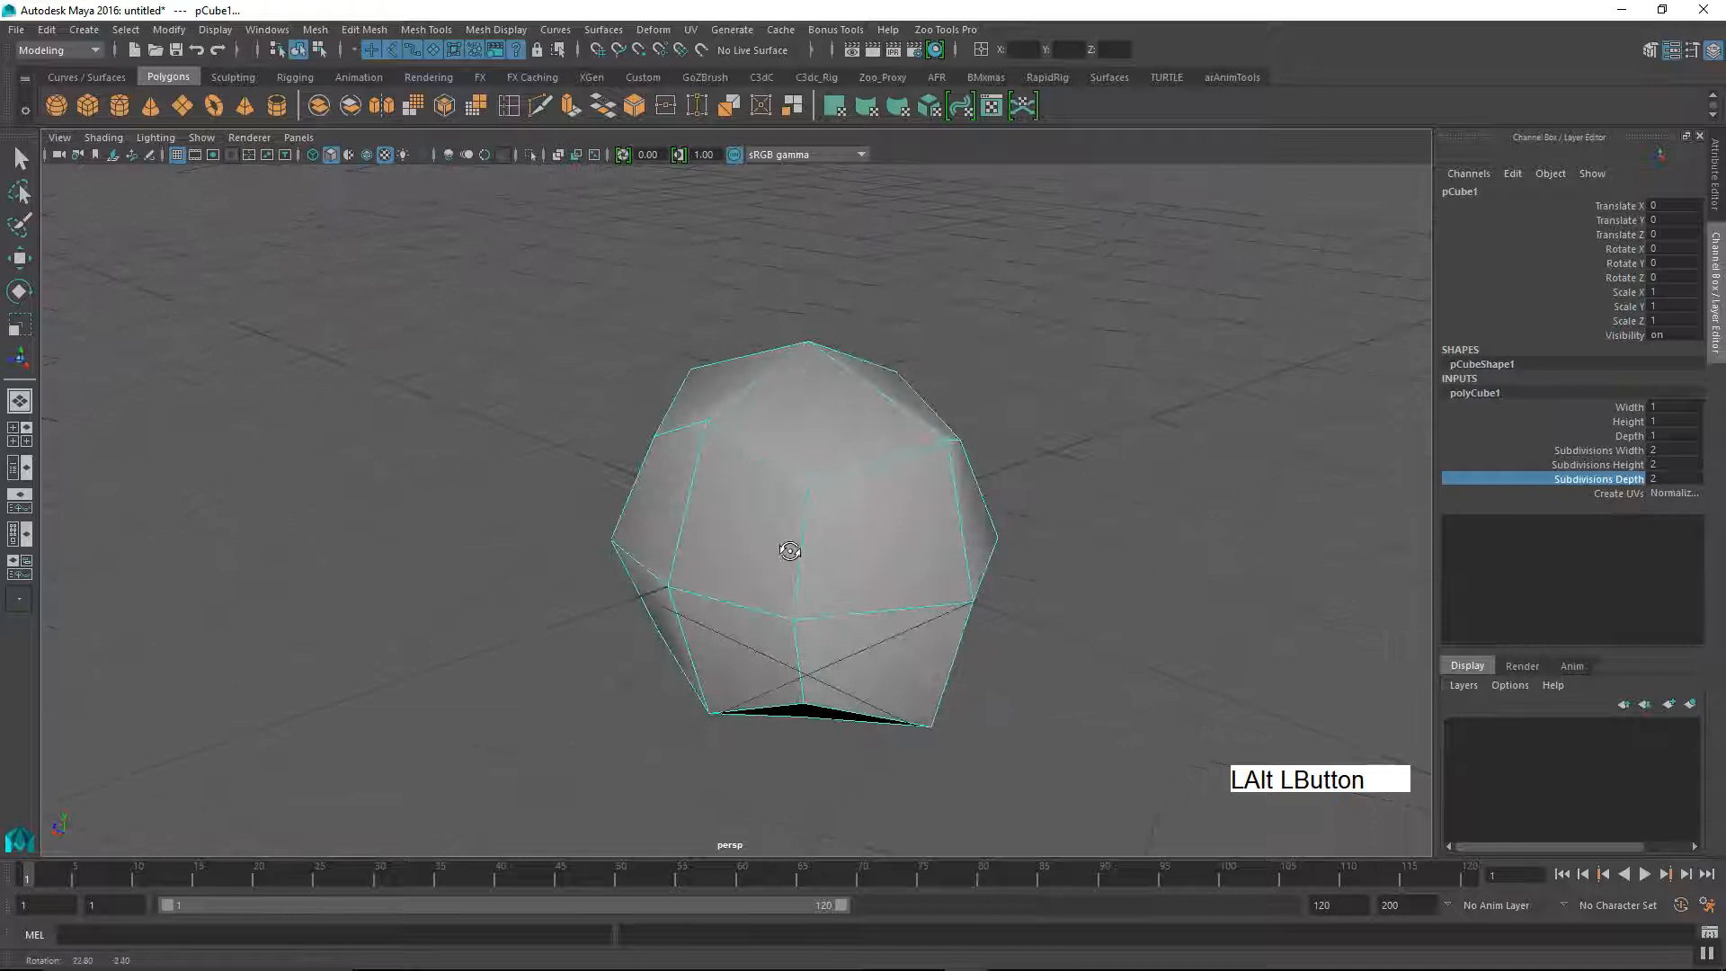
{"action": "middle_click_drag", "start_coordinate": [724, 477], "coordinate": [690, 532], "text": "alt"}
{"action": "left_click_drag", "start_coordinate": [690, 532], "coordinate": [817, 528], "text": "alt"}
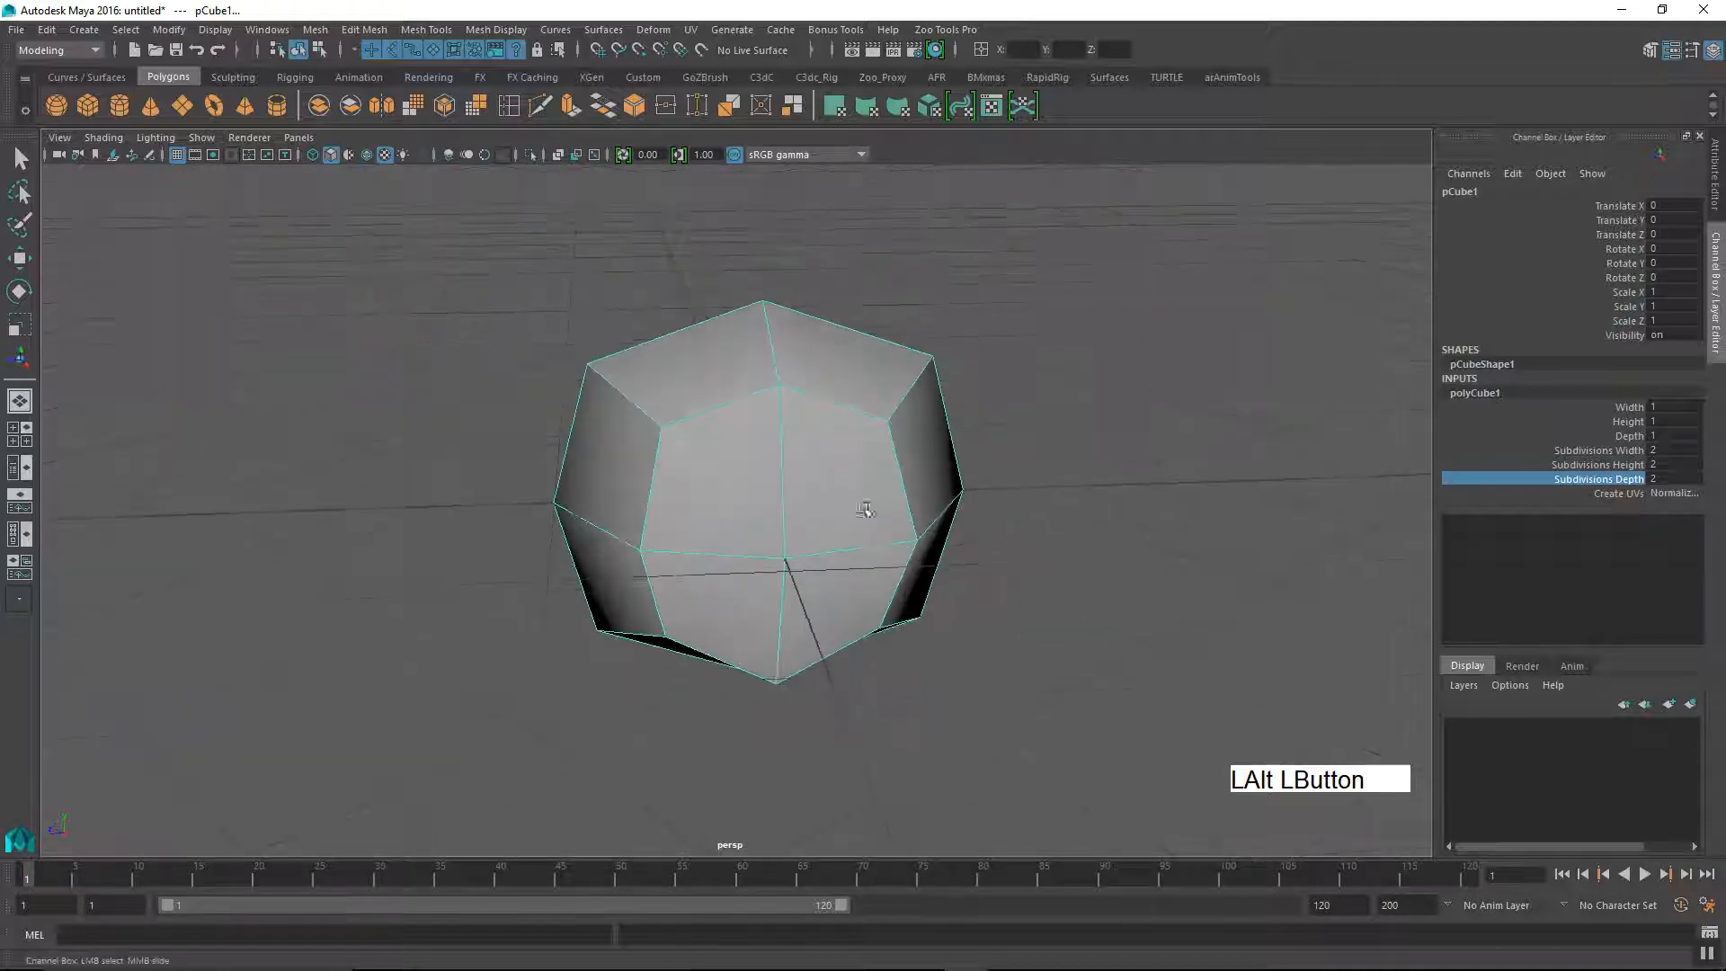
{"action": "right_click_drag", "start_coordinate": [818, 528], "coordinate": [782, 511], "text": "alt"}
{"action": "middle_click_drag", "start_coordinate": [782, 511], "coordinate": [821, 543], "text": "alt"}
{"action": "mouse_move", "coordinate": [821, 543]}
{"action": "left_mouse_down", "text": "alt"}
{"action": "mouse_move", "coordinate": [833, 570]}
{"action": "mouse_move", "coordinate": [821, 543]}
{"action": "left_mouse_up", "text": "alt"}
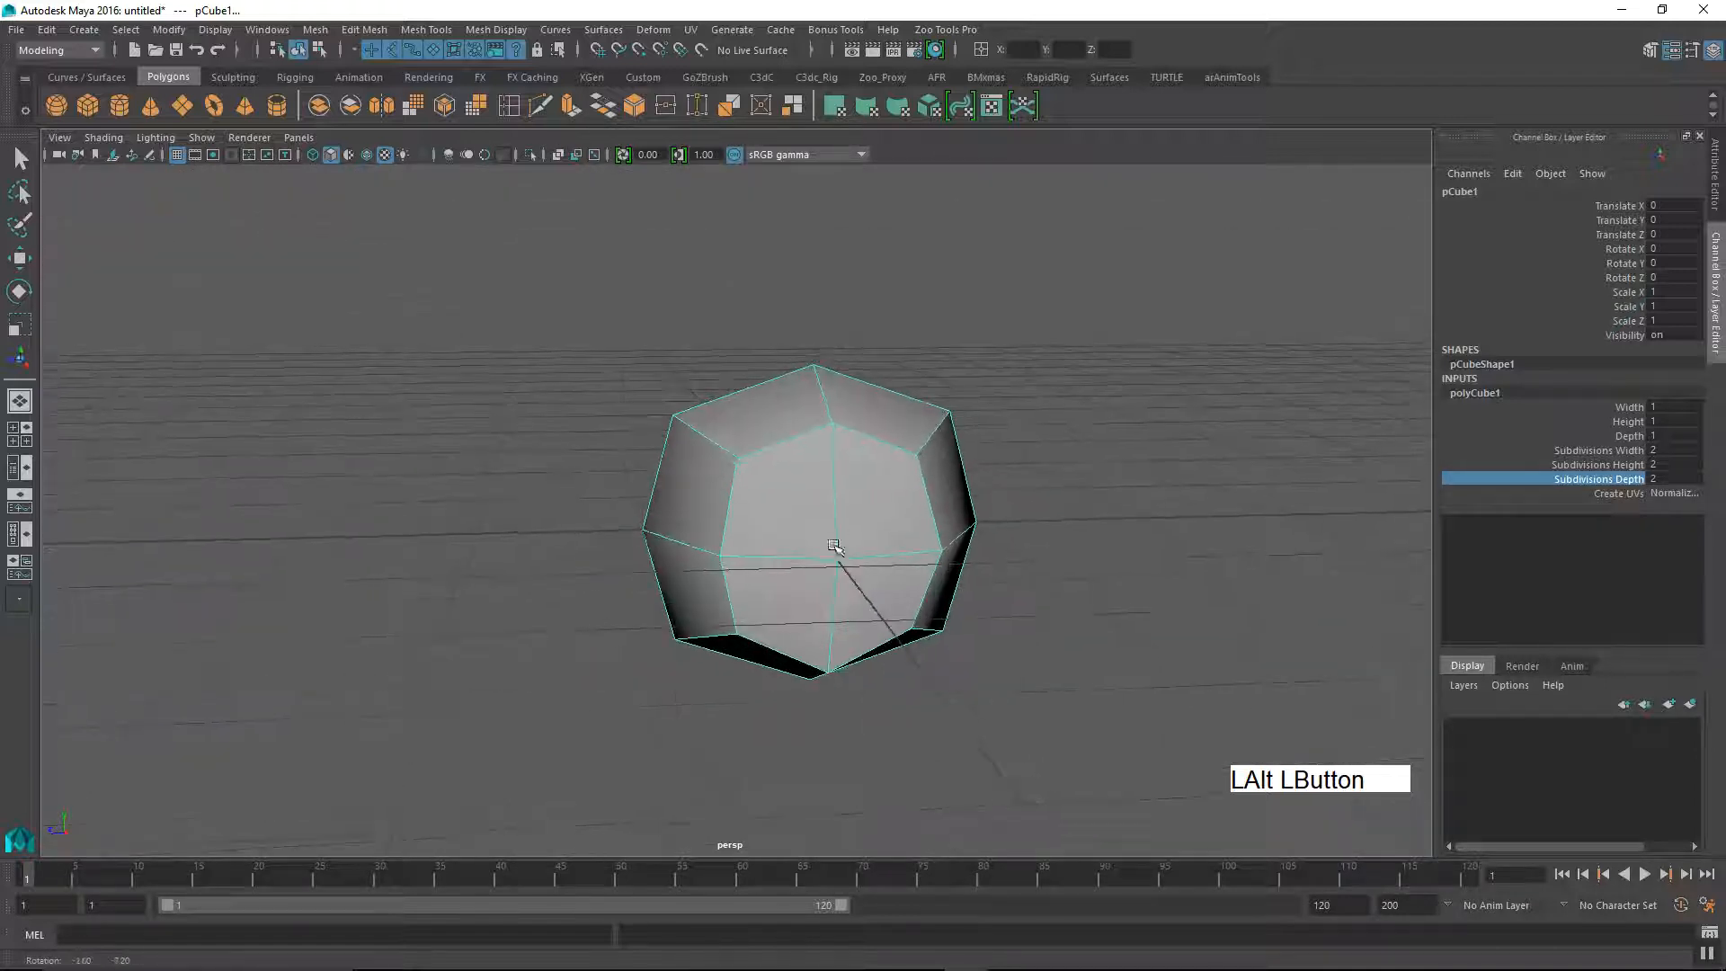
{"action": "middle_click_drag", "start_coordinate": [821, 544], "coordinate": [785, 520], "text": "alt"}
{"action": "right_click_drag", "start_coordinate": [785, 520], "coordinate": [882, 528], "text": "alt"}
{"action": "left_click_drag", "start_coordinate": [882, 528], "coordinate": [824, 555], "text": "alt"}
{"action": "middle_click_drag", "start_coordinate": [799, 519], "coordinate": [740, 567], "text": "alt"}
{"action": "left_click_drag", "start_coordinate": [740, 566], "coordinate": [790, 551], "text": "alt"}
{"action": "right_click_drag", "start_coordinate": [791, 551], "coordinate": [833, 536], "text": "alt"}
{"action": "middle_click_drag", "start_coordinate": [832, 536], "coordinate": [784, 539], "text": "alt"}
{"action": "left_click_drag", "start_coordinate": [785, 539], "coordinate": [760, 617], "text": "alt"}
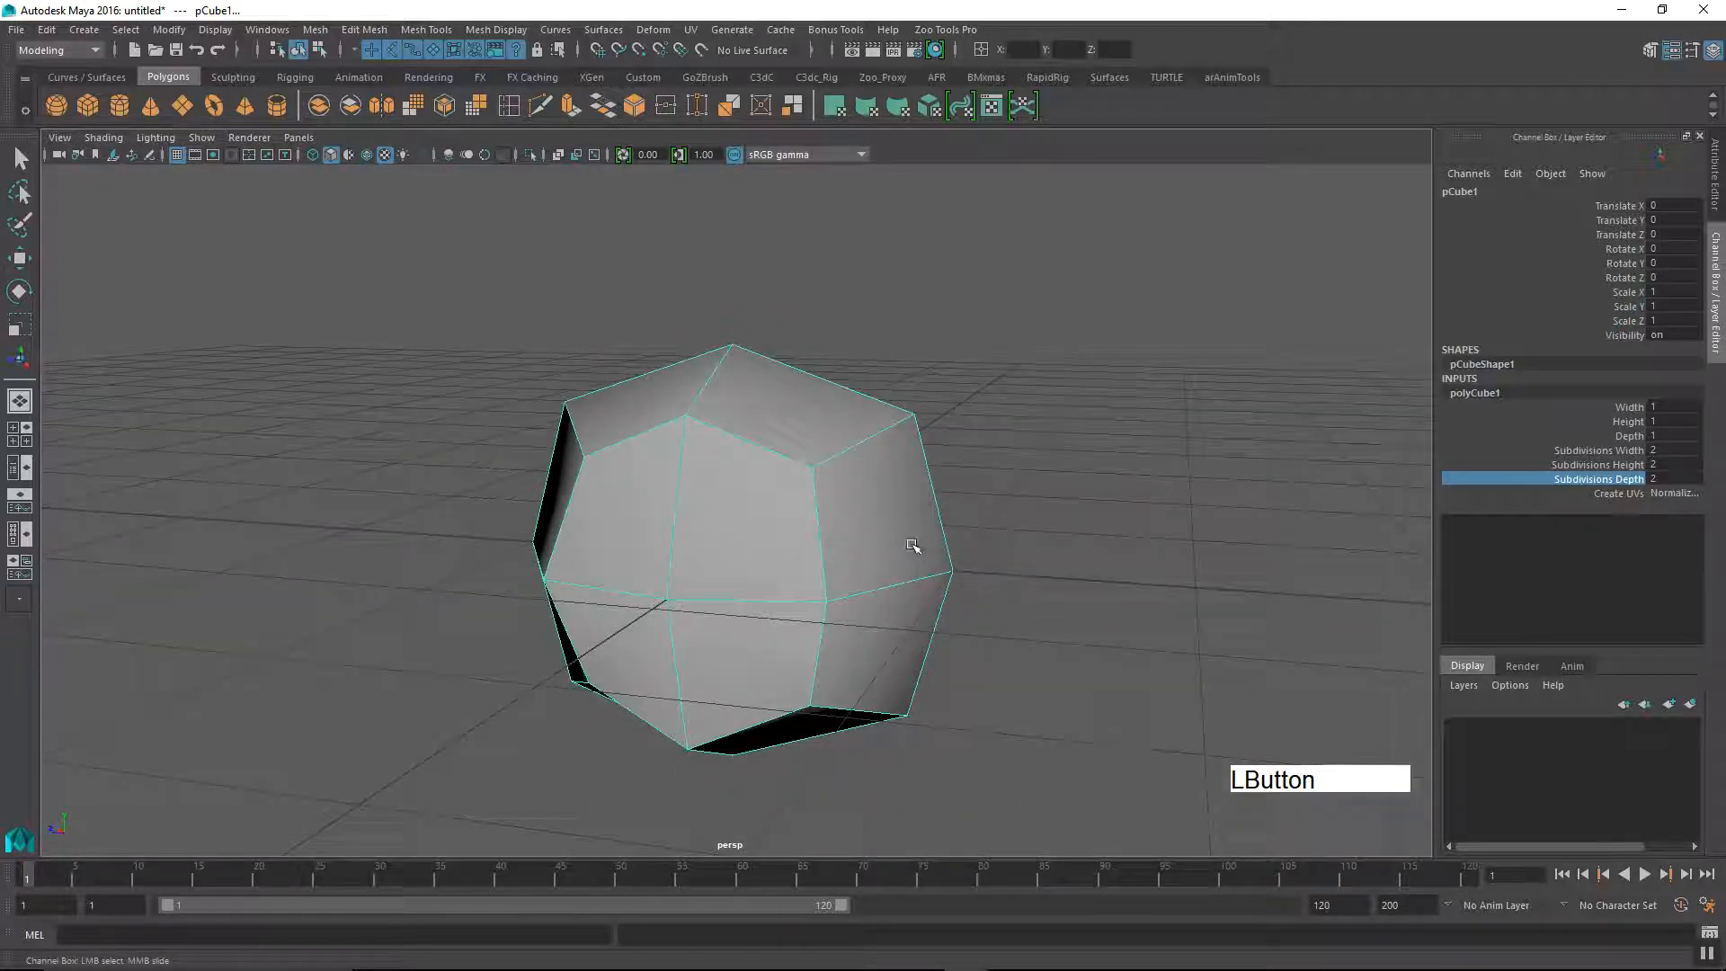
{"action": "middle_click_drag", "start_coordinate": [782, 562], "coordinate": [786, 536], "text": "alt"}
{"action": "left_click_drag", "start_coordinate": [786, 536], "coordinate": [864, 553], "text": "alt"}
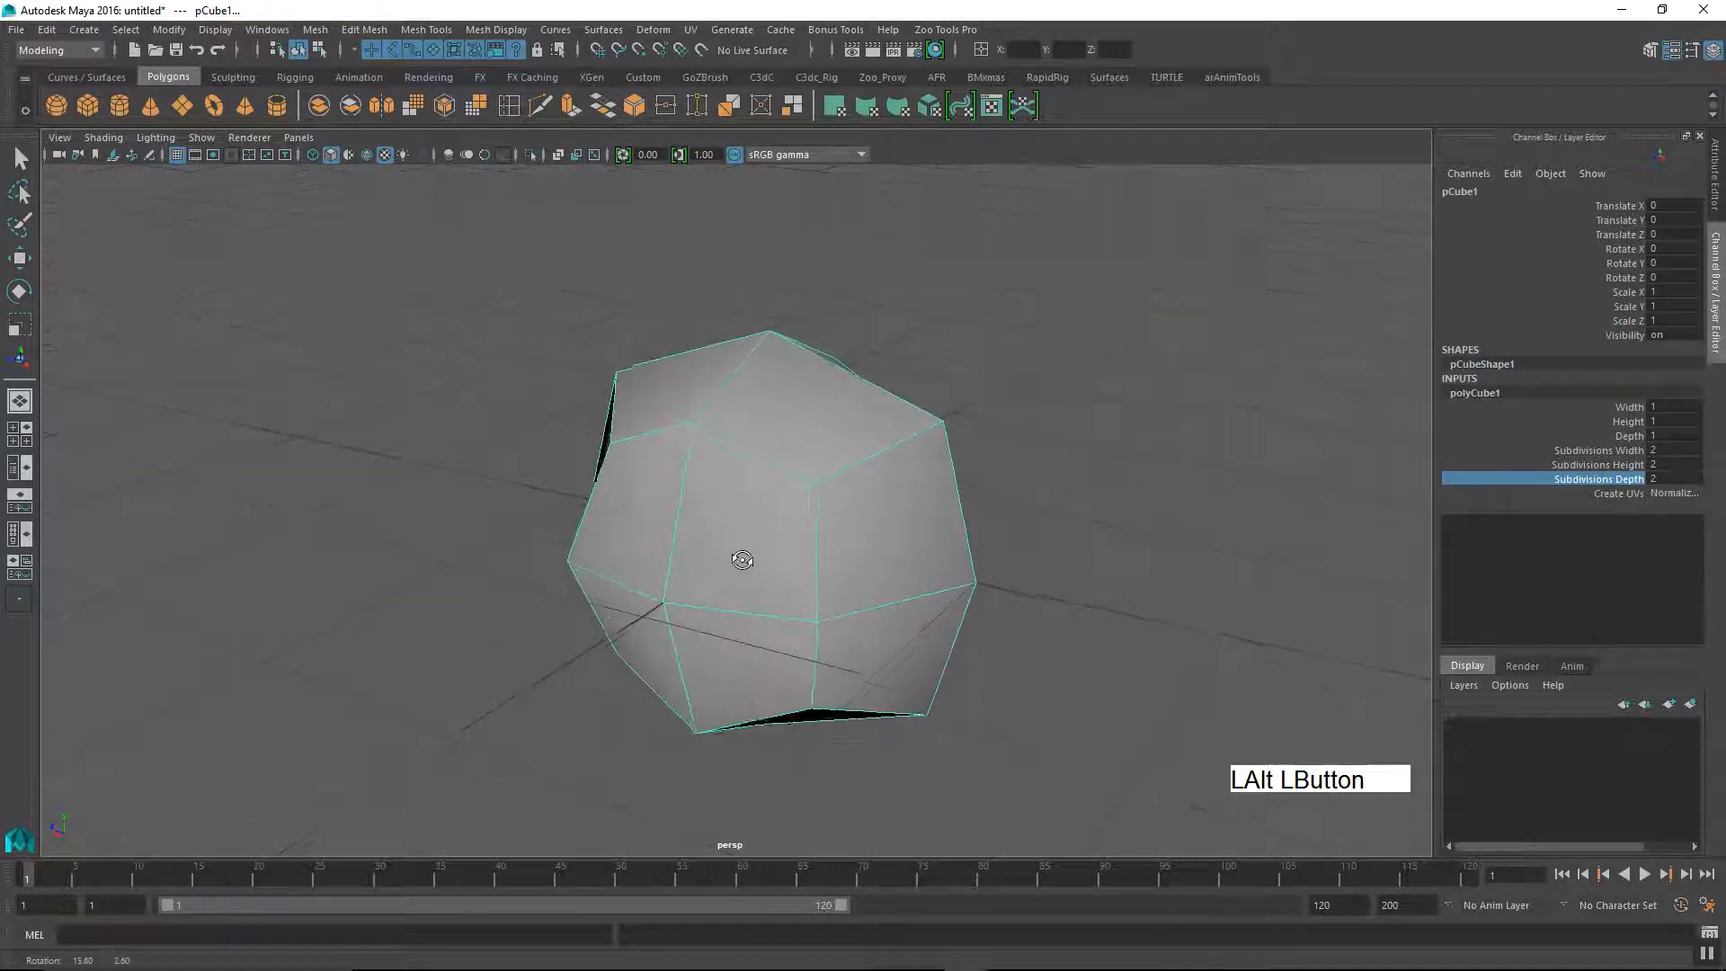
{"action": "left_click_drag", "start_coordinate": [750, 564], "coordinate": [809, 563], "text": "alt"}
{"action": "middle_click_drag", "start_coordinate": [790, 482], "coordinate": [781, 481], "text": "alt"}
{"action": "right_click_drag", "start_coordinate": [781, 481], "coordinate": [855, 566], "text": "alt"}
{"action": "left_click_drag", "start_coordinate": [870, 560], "coordinate": [821, 539], "text": "alt"}
{"action": "right_click_drag", "start_coordinate": [821, 540], "coordinate": [744, 509], "text": "alt"}
{"action": "left_click_drag", "start_coordinate": [722, 518], "coordinate": [737, 523], "text": "alt"}
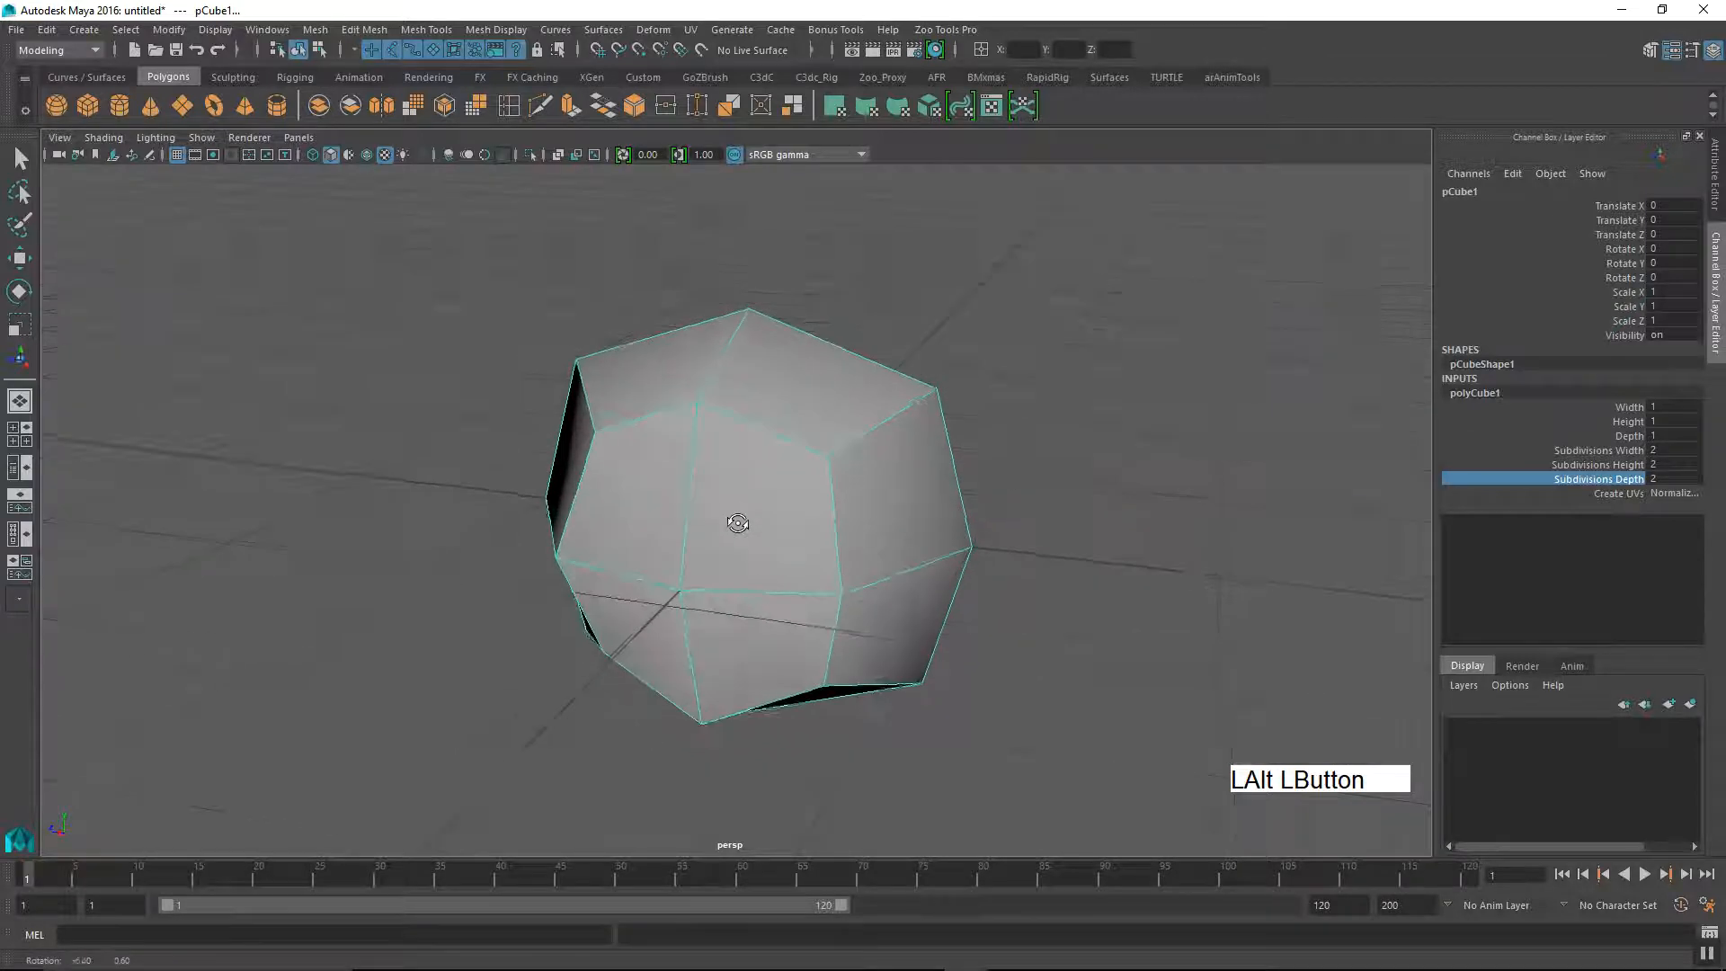
Step: Start the Multi-Cut tool on the rounded cube with the Modeling menu set active
{"action": "left_click", "coordinate": [431, 32]}
{"action": "left_click", "coordinate": [432, 31]}
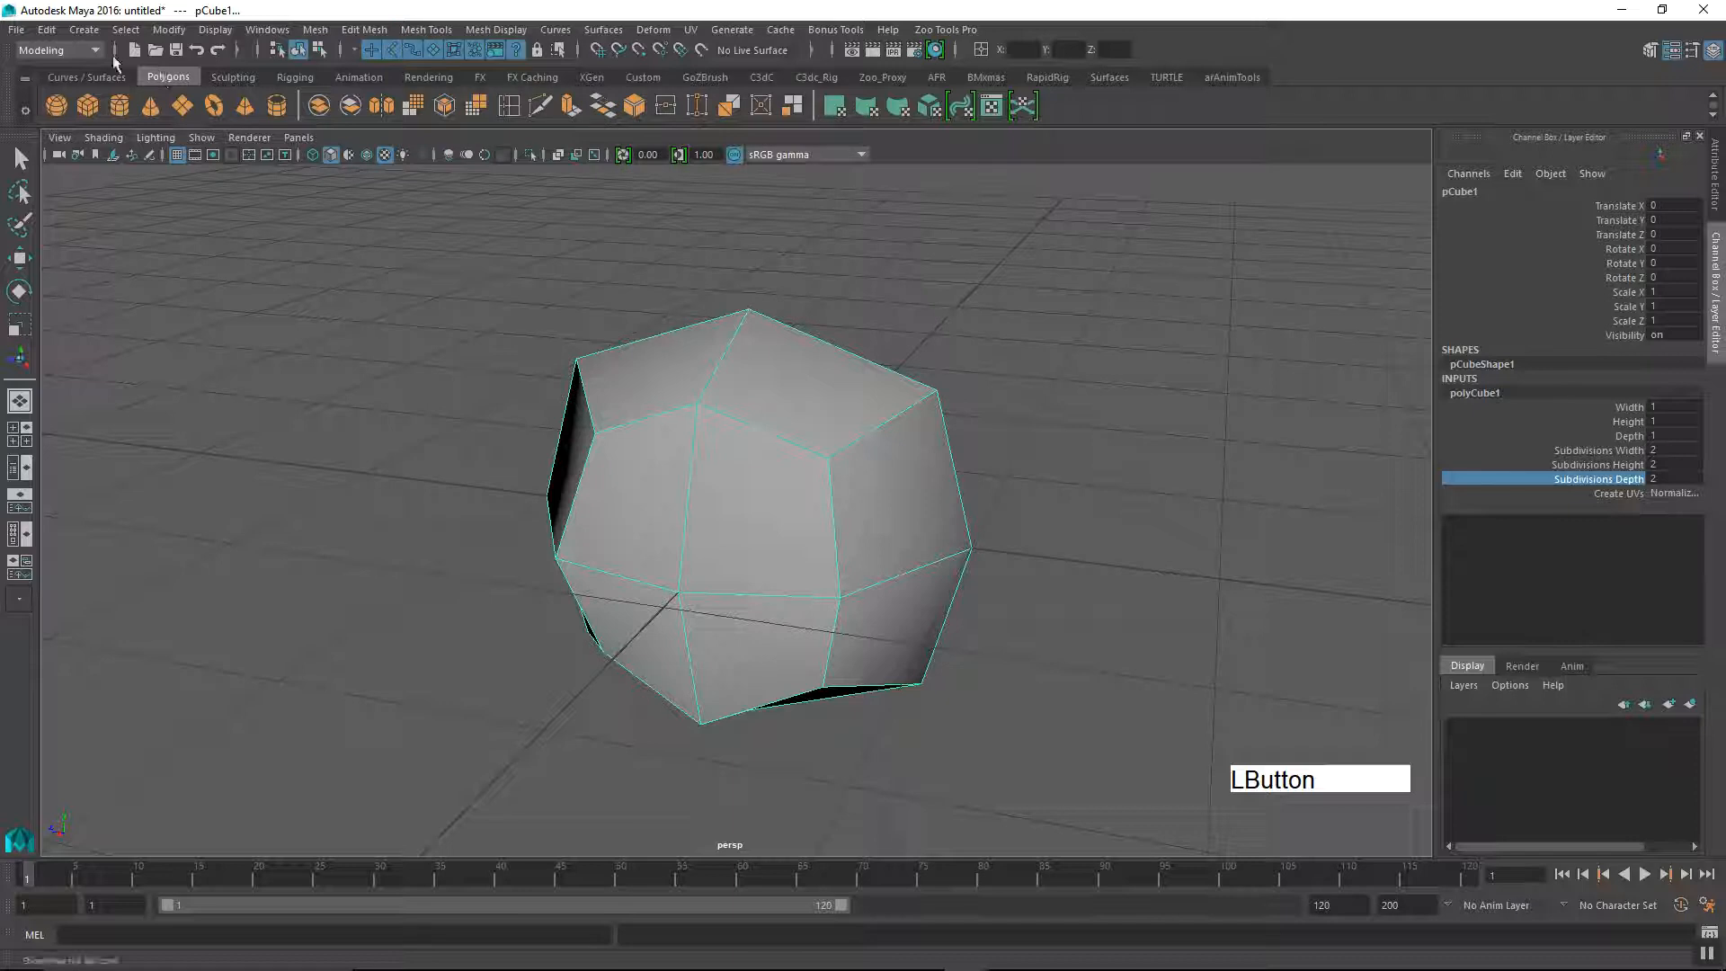
{"action": "left_click", "coordinate": [97, 53]}
{"action": "left_click", "coordinate": [84, 71]}
{"action": "left_click", "coordinate": [421, 34]}
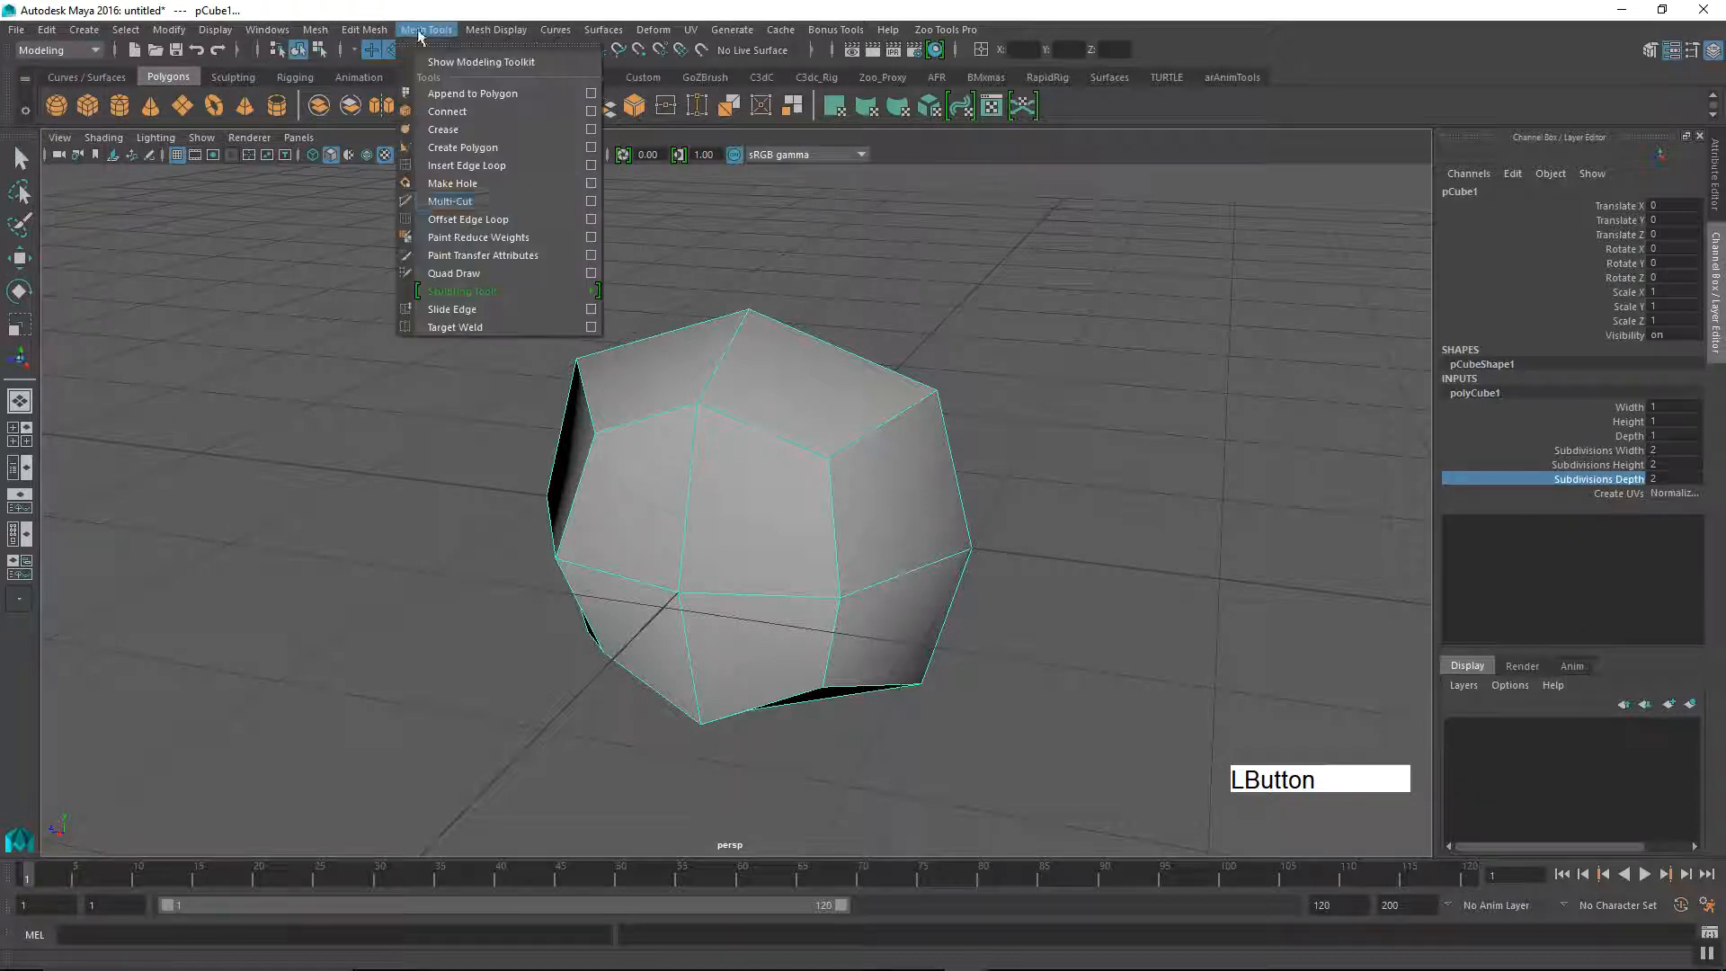
{"action": "left_click", "coordinate": [495, 213]}
{"action": "middle_click_drag", "start_coordinate": [813, 504], "coordinate": [867, 496], "text": "alt"}
{"action": "right_click_drag", "start_coordinate": [802, 548], "coordinate": [835, 565], "text": "alt"}
{"action": "left_click_drag", "start_coordinate": [835, 565], "coordinate": [847, 533], "text": "alt"}
{"action": "right_click_drag", "start_coordinate": [847, 533], "coordinate": [763, 520], "text": "alt"}
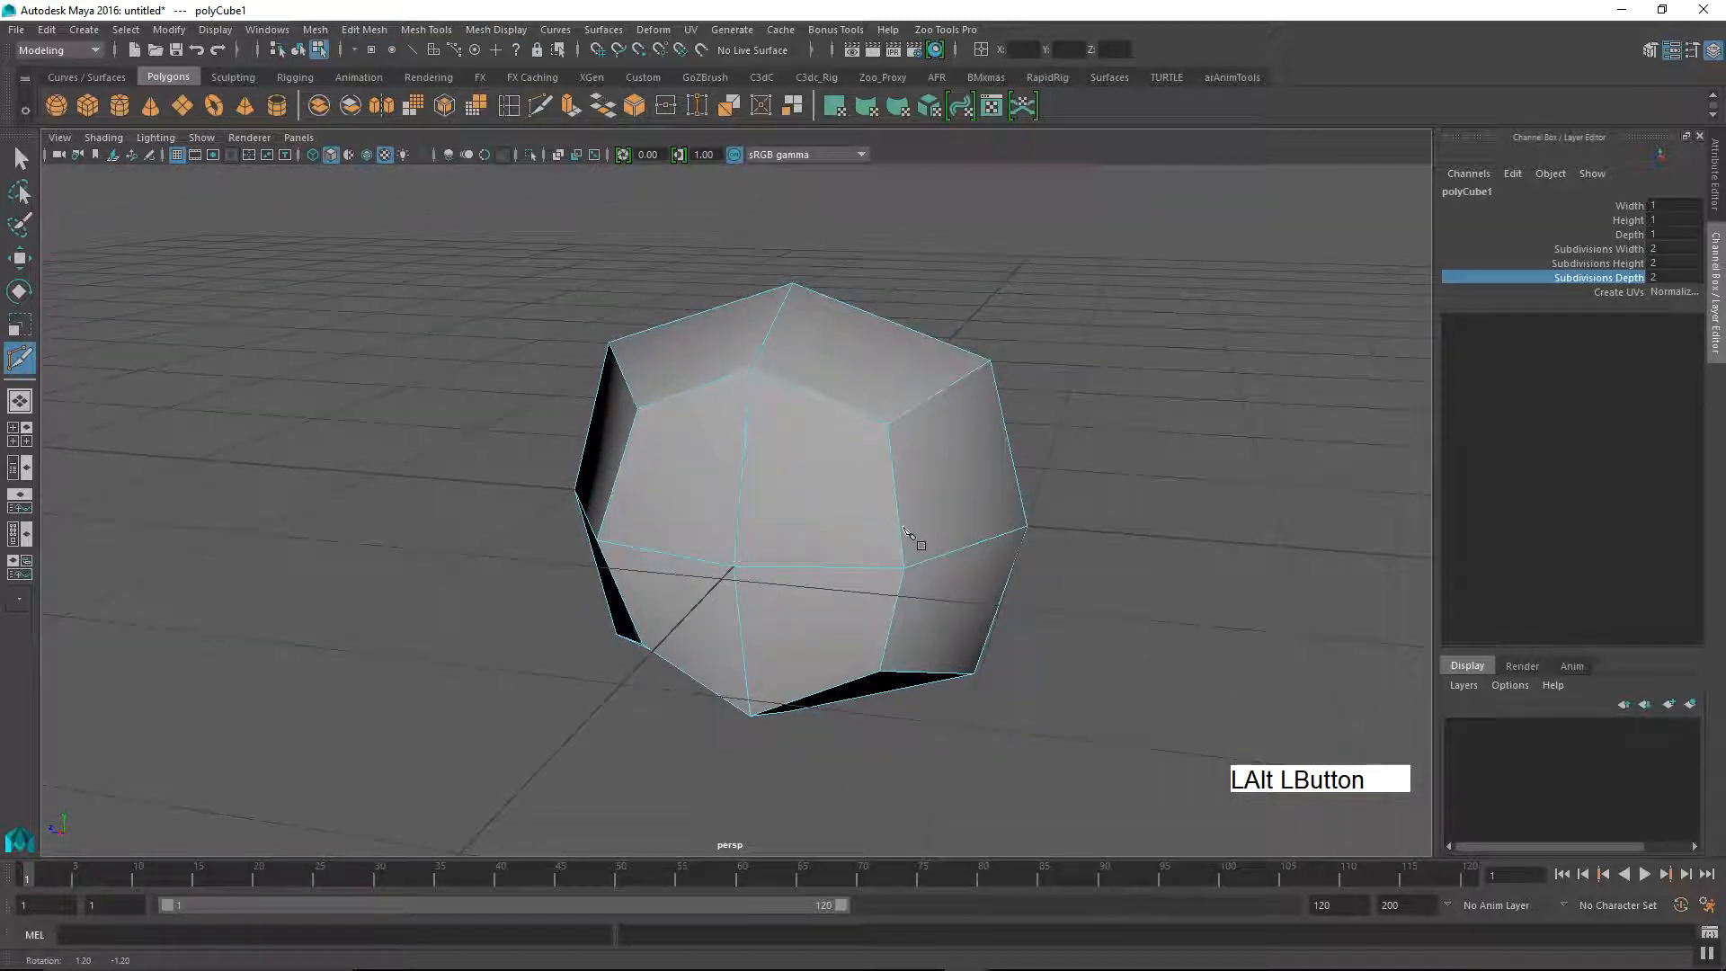
{"action": "left_click_drag", "start_coordinate": [917, 539], "coordinate": [706, 549], "text": "alt"}
{"action": "left_click_drag", "start_coordinate": [944, 544], "coordinate": [607, 559], "text": "alt"}
{"action": "middle_click_drag", "start_coordinate": [607, 559], "coordinate": [779, 578], "text": "alt"}
{"action": "mouse_move", "coordinate": [778, 578]}
{"action": "left_mouse_down", "text": "alt"}
{"action": "mouse_move", "coordinate": [1013, 558]}
{"action": "mouse_move", "coordinate": [777, 570]}
{"action": "left_mouse_up", "text": "alt"}
{"action": "middle_click_drag", "start_coordinate": [777, 571], "coordinate": [872, 561], "text": "alt"}
{"action": "right_click_drag", "start_coordinate": [784, 597], "coordinate": [822, 597], "text": "alt"}
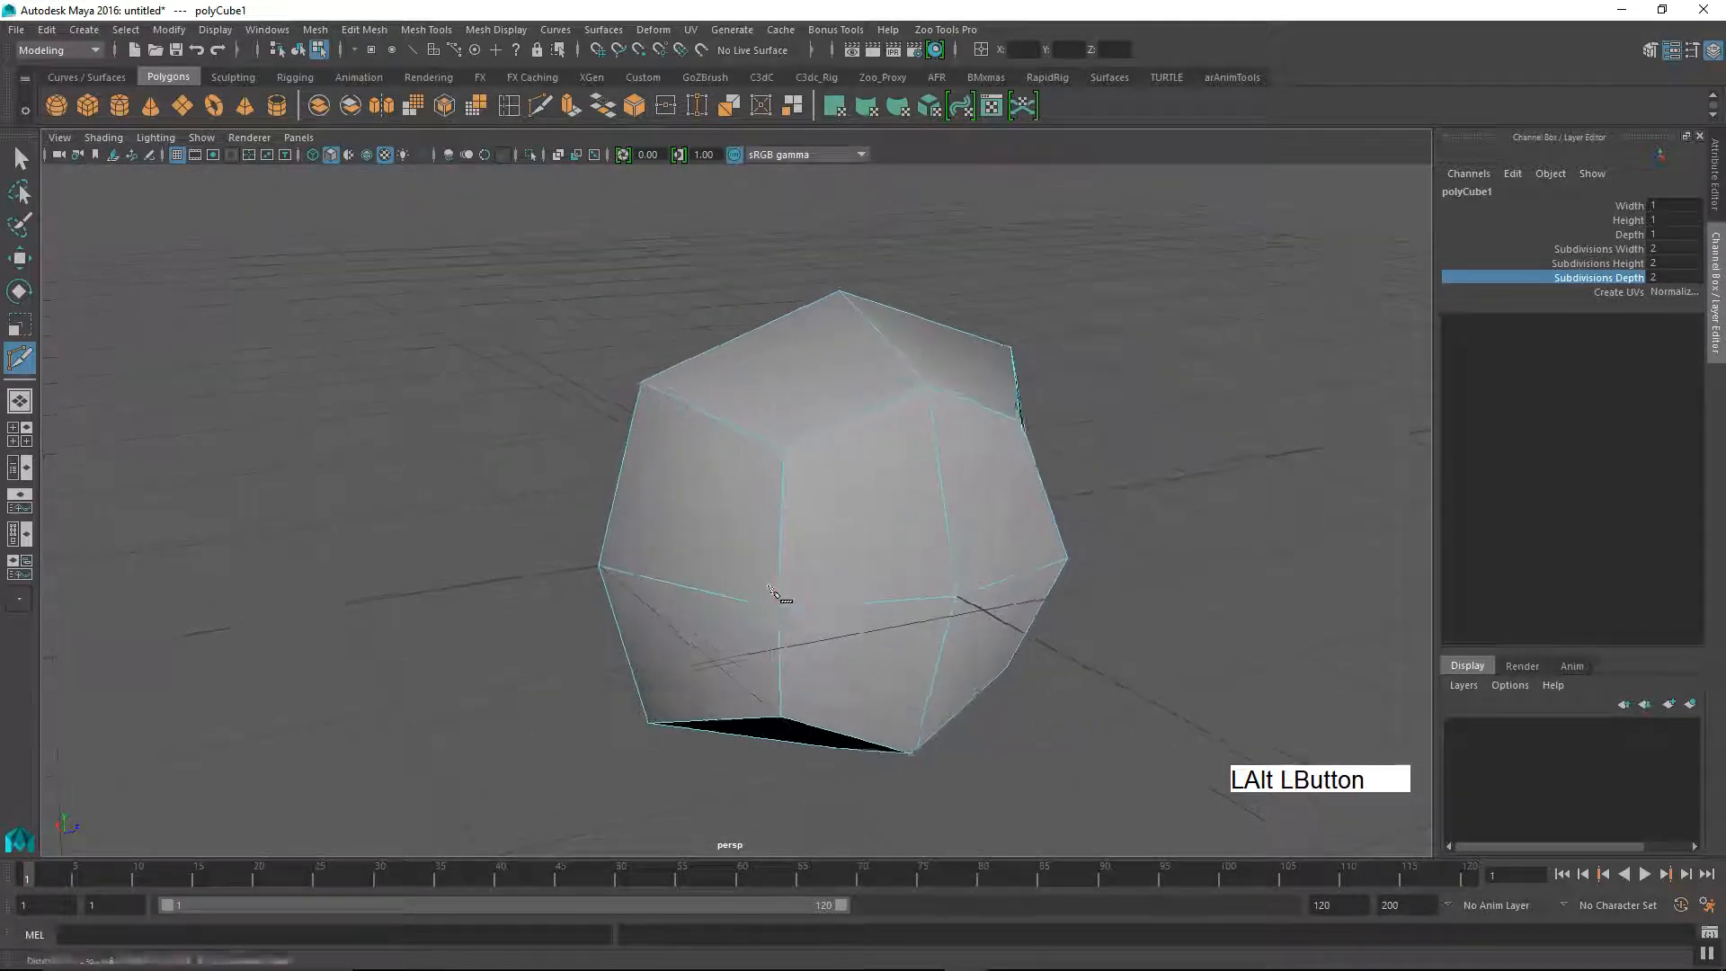
{"action": "left_click_drag", "start_coordinate": [917, 580], "coordinate": [791, 573], "text": "alt"}
{"action": "middle_click_drag", "start_coordinate": [796, 574], "coordinate": [854, 582], "text": "alt"}
{"action": "right_click_drag", "start_coordinate": [854, 583], "coordinate": [879, 597], "text": "alt"}
{"action": "left_click_drag", "start_coordinate": [878, 597], "coordinate": [769, 559], "text": "alt"}
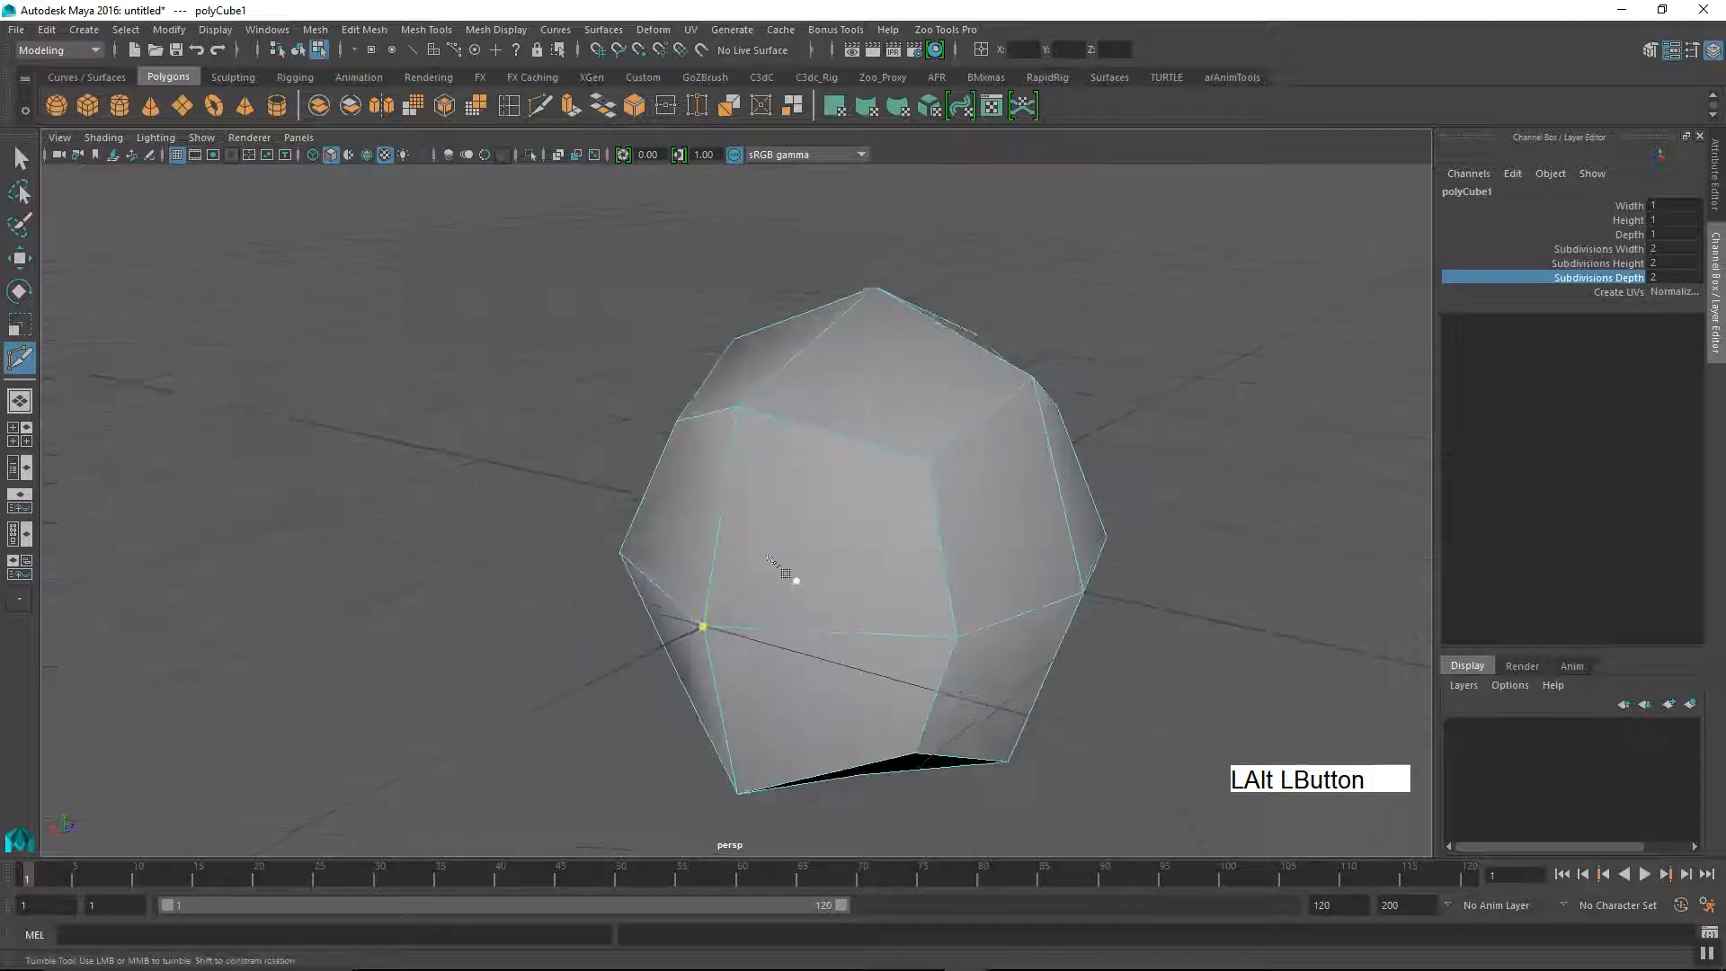
Step: Cut a horizontal row of edges around the side faces in the cube's upper half with Multi-Cut
{"action": "left_click", "coordinate": [722, 524]}
{"action": "left_click", "coordinate": [941, 545]}
{"action": "mouse_move", "coordinate": [979, 605]}
{"action": "left_mouse_down", "text": "alt"}
{"action": "mouse_move", "coordinate": [878, 601]}
{"action": "mouse_move", "coordinate": [956, 597]}
{"action": "left_mouse_up", "text": "alt"}
{"action": "middle_click_drag", "start_coordinate": [956, 597], "coordinate": [963, 597], "text": "alt"}
{"action": "left_click_drag", "start_coordinate": [963, 597], "coordinate": [719, 562], "text": "alt"}
{"action": "left_click_drag", "start_coordinate": [821, 598], "coordinate": [754, 508], "text": "alt"}
{"action": "key", "text": "Return"}
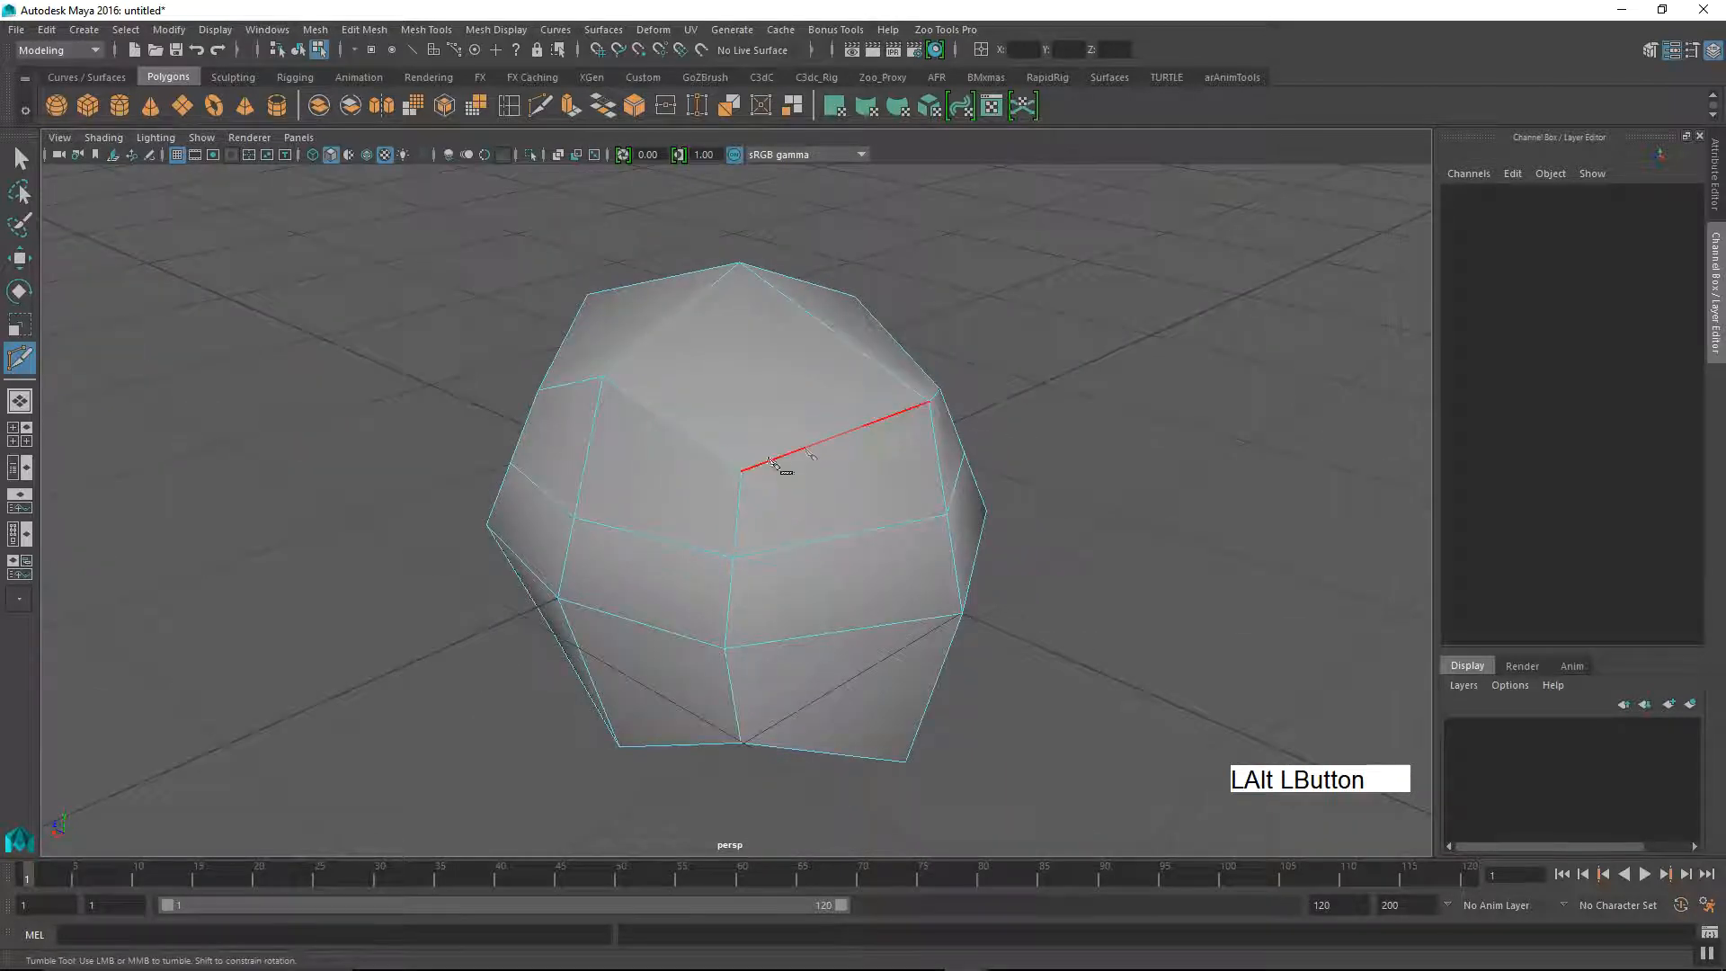
Step: Cut a closed outline around one corner of the cube, crossing the side faces and linking back over the upper face
{"action": "left_click", "coordinate": [829, 438]}
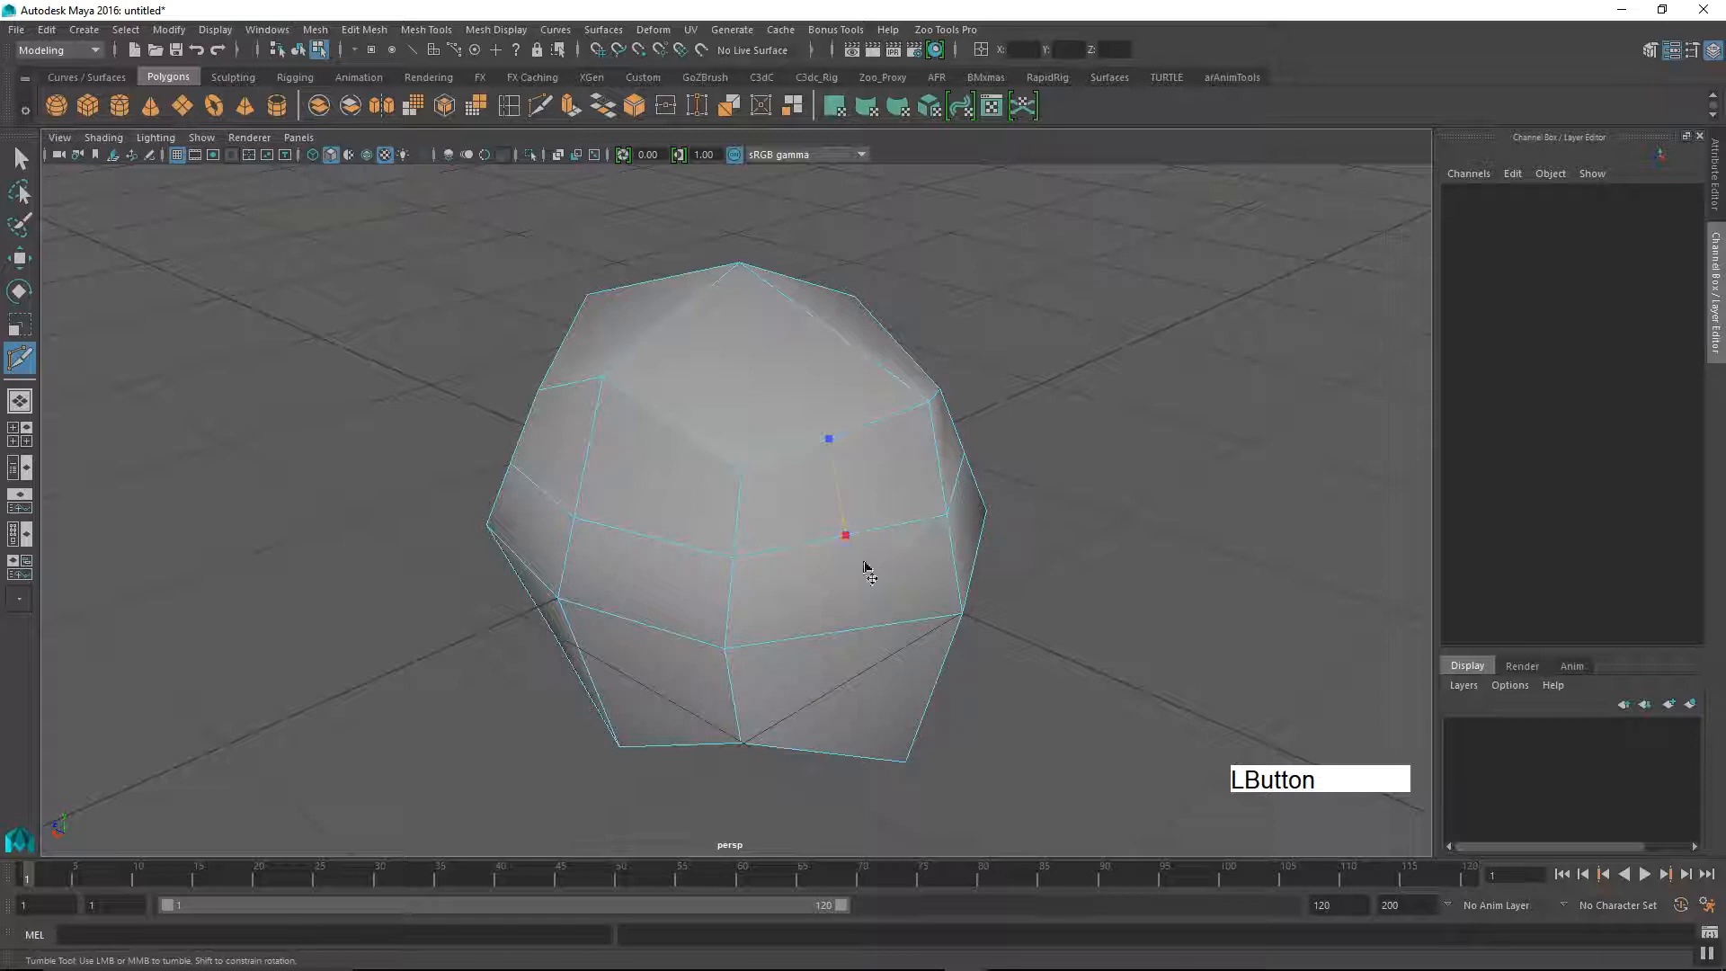
{"action": "left_click", "coordinate": [848, 632]}
{"action": "middle_click_drag", "start_coordinate": [813, 709], "coordinate": [806, 666], "text": "alt"}
{"action": "left_click_drag", "start_coordinate": [806, 666], "coordinate": [790, 633], "text": "alt"}
{"action": "left_click", "coordinate": [758, 616]}
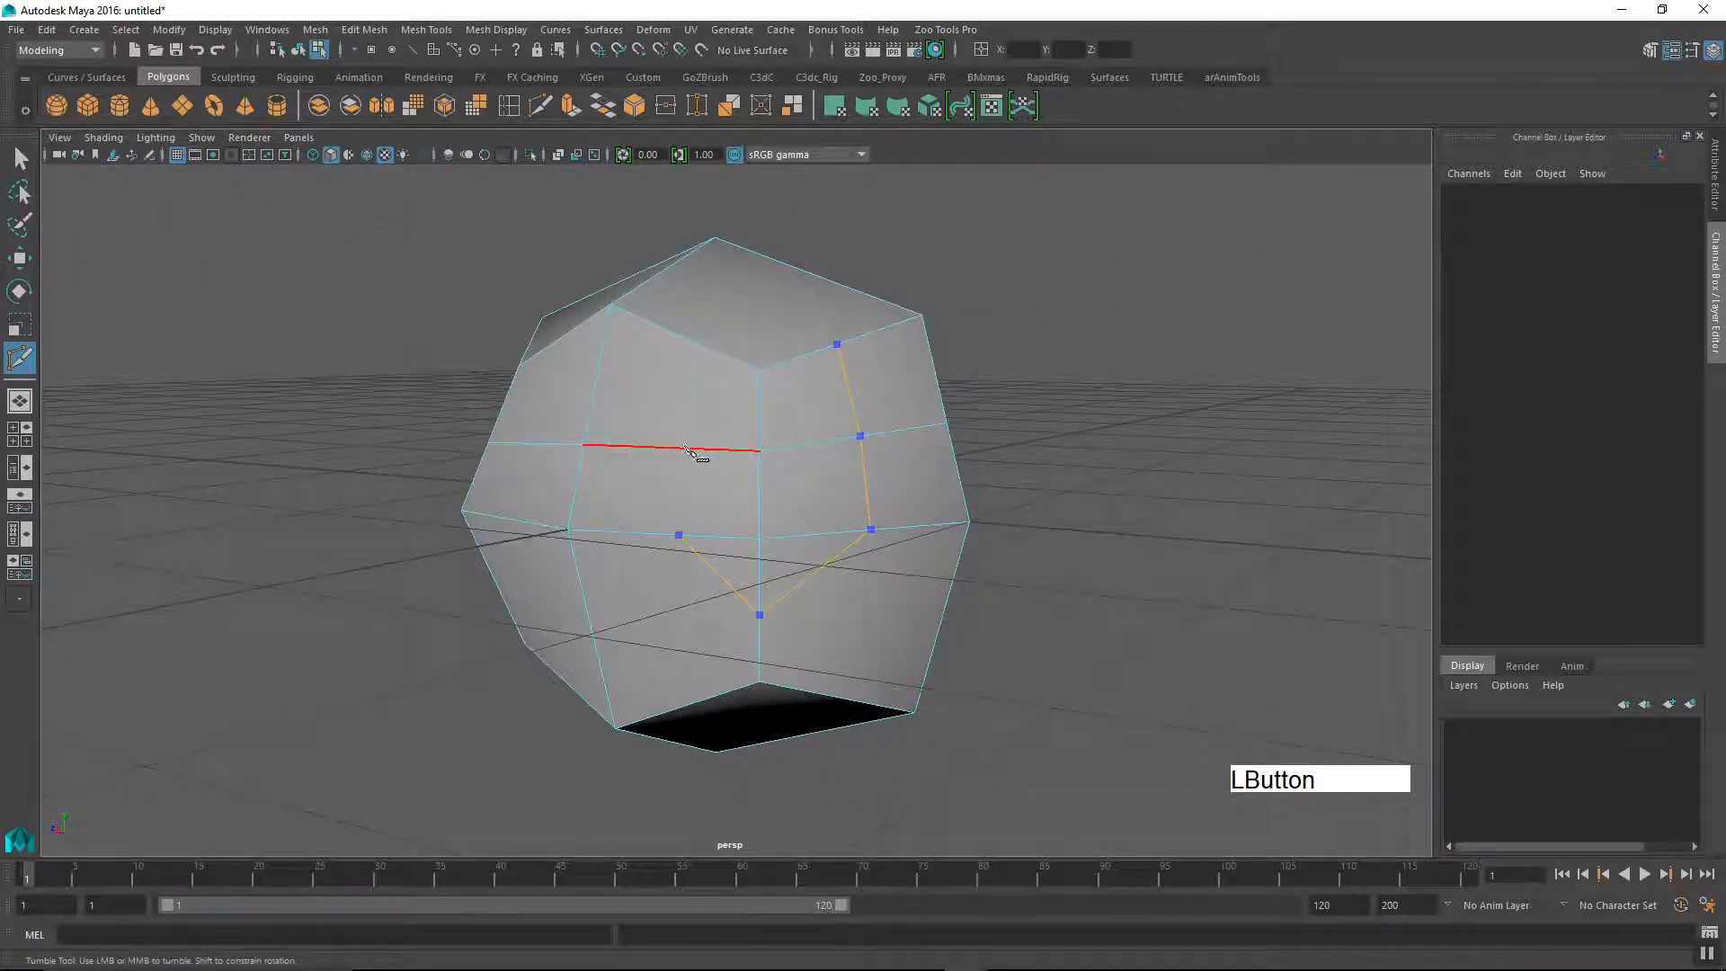
{"action": "left_click_drag", "start_coordinate": [714, 401], "coordinate": [714, 474], "text": "alt"}
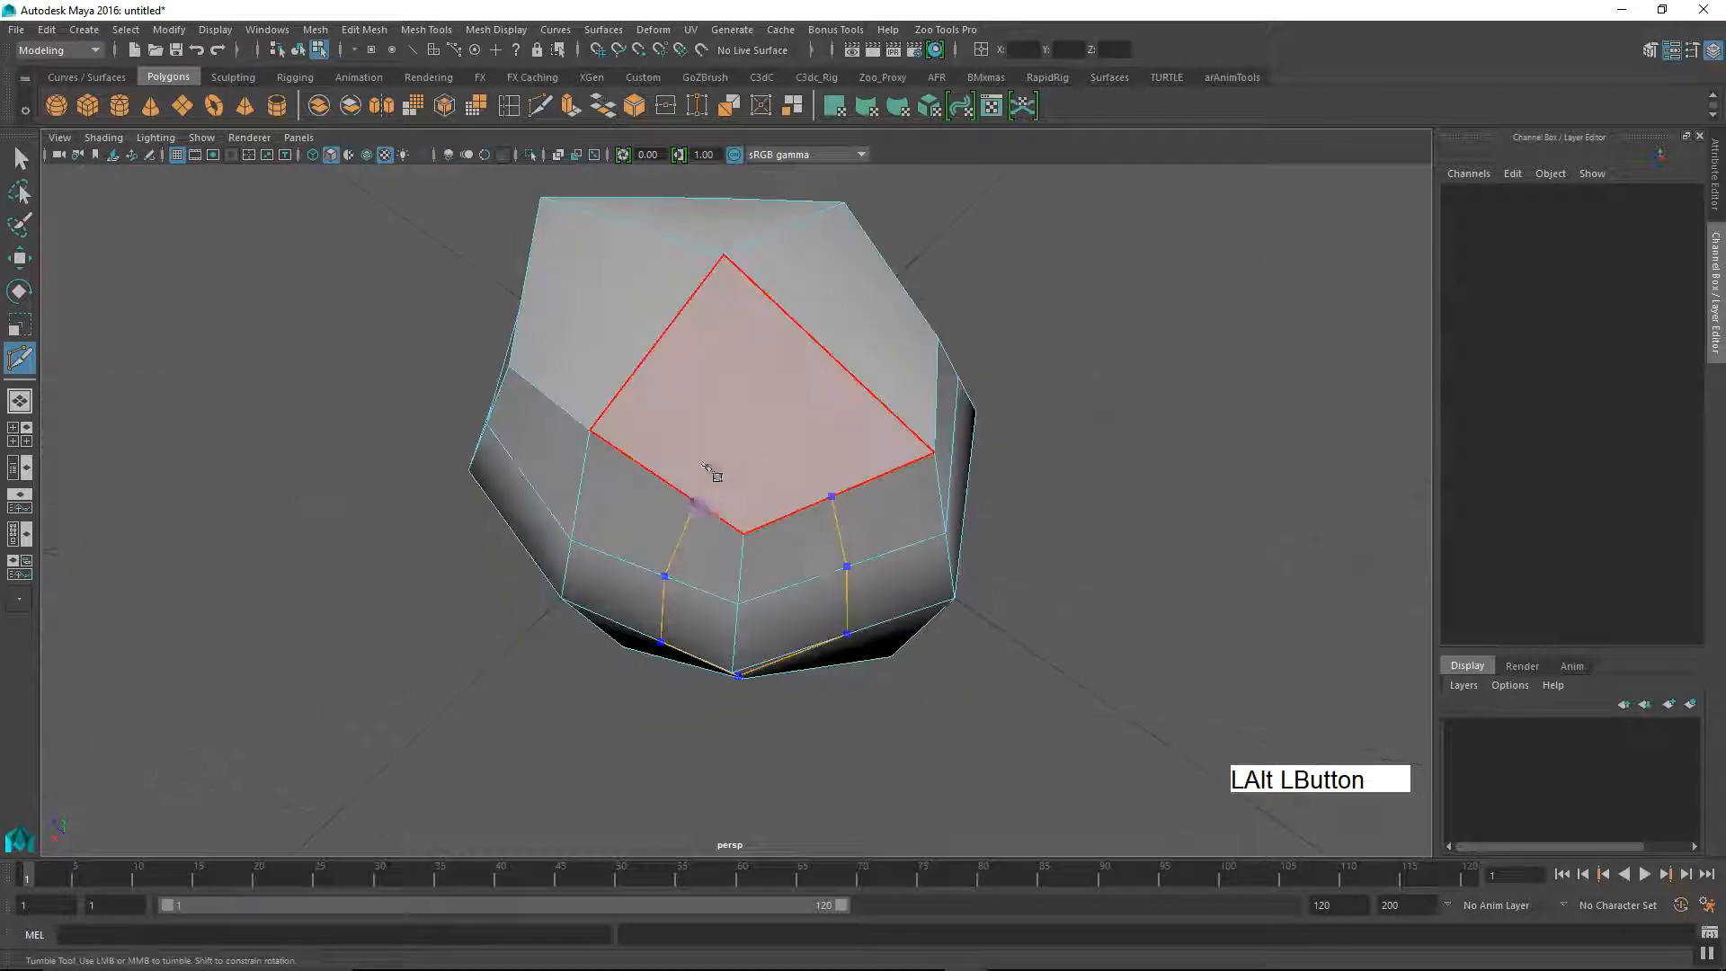
{"action": "left_click", "coordinate": [835, 497]}
{"action": "left_click_drag", "start_coordinate": [814, 537], "coordinate": [771, 501], "text": "alt"}
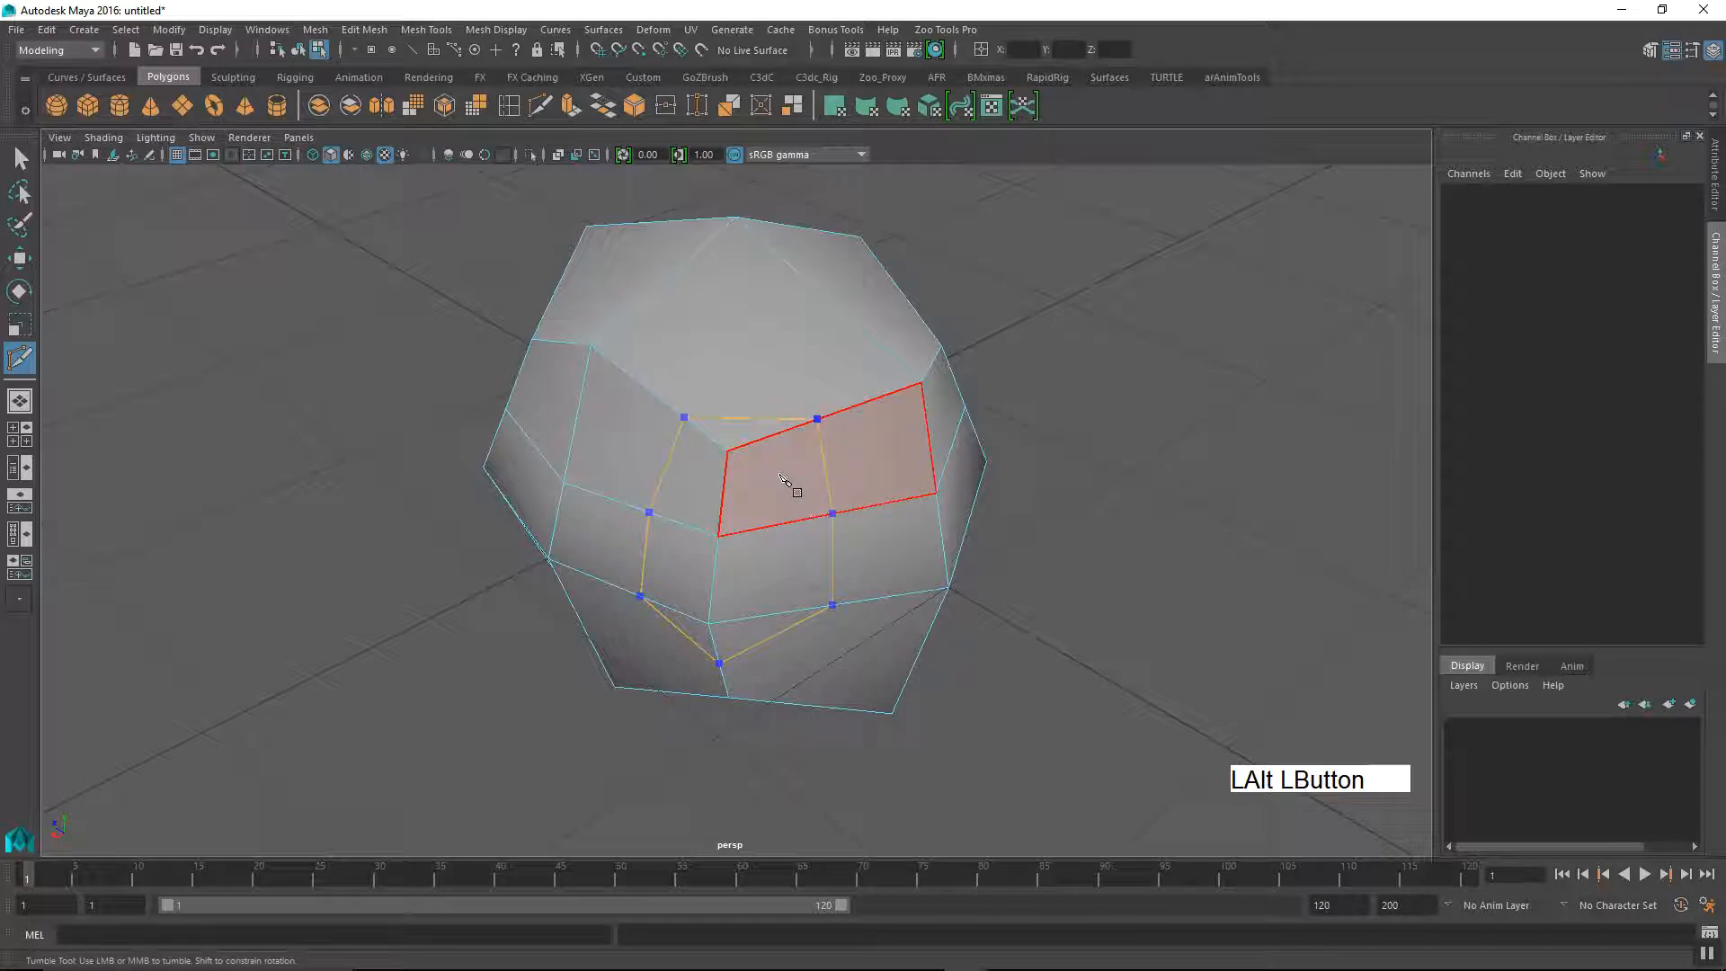
{"action": "right_click", "coordinate": [817, 378]}
Step: Cut from the upper edge beside that corner across the upper face to the cube's topmost centre vertex
{"action": "left_click_drag", "start_coordinate": [829, 393], "coordinate": [748, 409], "text": "alt"}
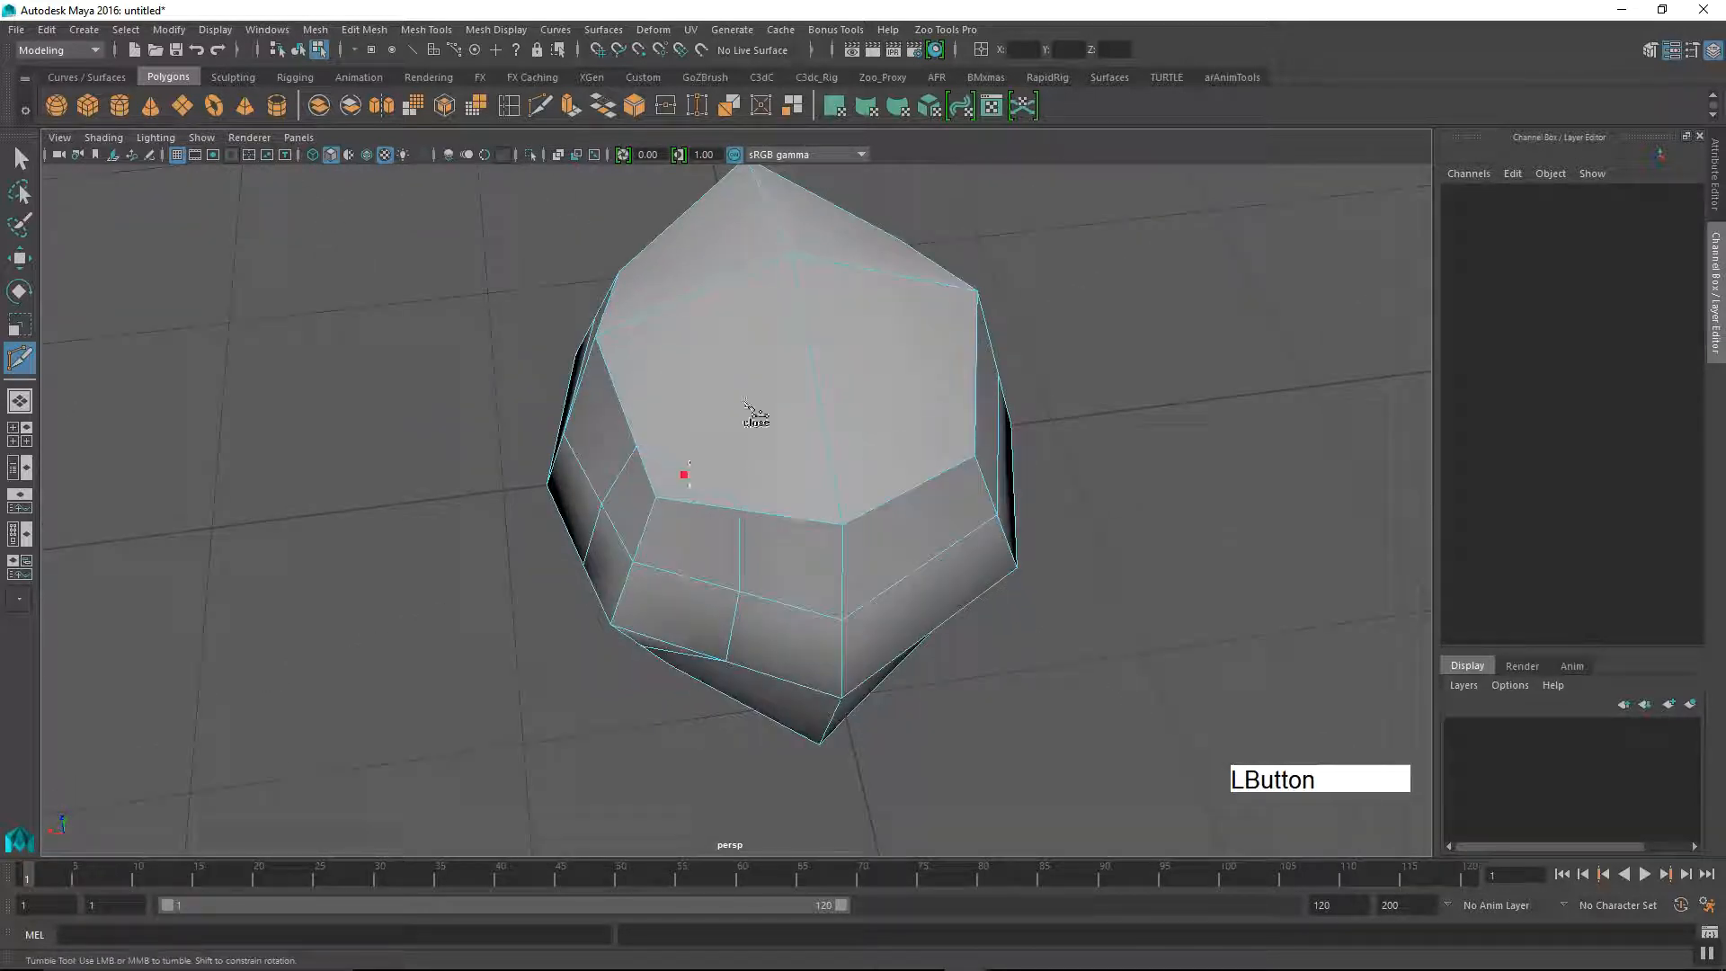
{"action": "left_click", "coordinate": [790, 256]}
{"action": "left_click_drag", "start_coordinate": [786, 385], "coordinate": [886, 421], "text": "alt"}
{"action": "right_click", "coordinate": [779, 421]}
{"action": "right_click_drag", "start_coordinate": [886, 421], "coordinate": [755, 503], "text": "alt"}
{"action": "mouse_move", "coordinate": [755, 504]}
{"action": "left_mouse_down", "text": "alt"}
{"action": "mouse_move", "coordinate": [698, 501]}
{"action": "mouse_move", "coordinate": [790, 493]}
{"action": "mouse_move", "coordinate": [755, 494]}
{"action": "left_mouse_up", "text": "alt"}
{"action": "middle_click_drag", "start_coordinate": [755, 495], "coordinate": [752, 528], "text": "alt"}
{"action": "right_click_drag", "start_coordinate": [752, 528], "coordinate": [760, 535], "text": "alt"}
{"action": "mouse_move", "coordinate": [759, 535]}
{"action": "left_mouse_down", "text": "alt"}
{"action": "mouse_move", "coordinate": [782, 553]}
{"action": "mouse_move", "coordinate": [771, 543]}
{"action": "left_mouse_up", "text": "alt"}
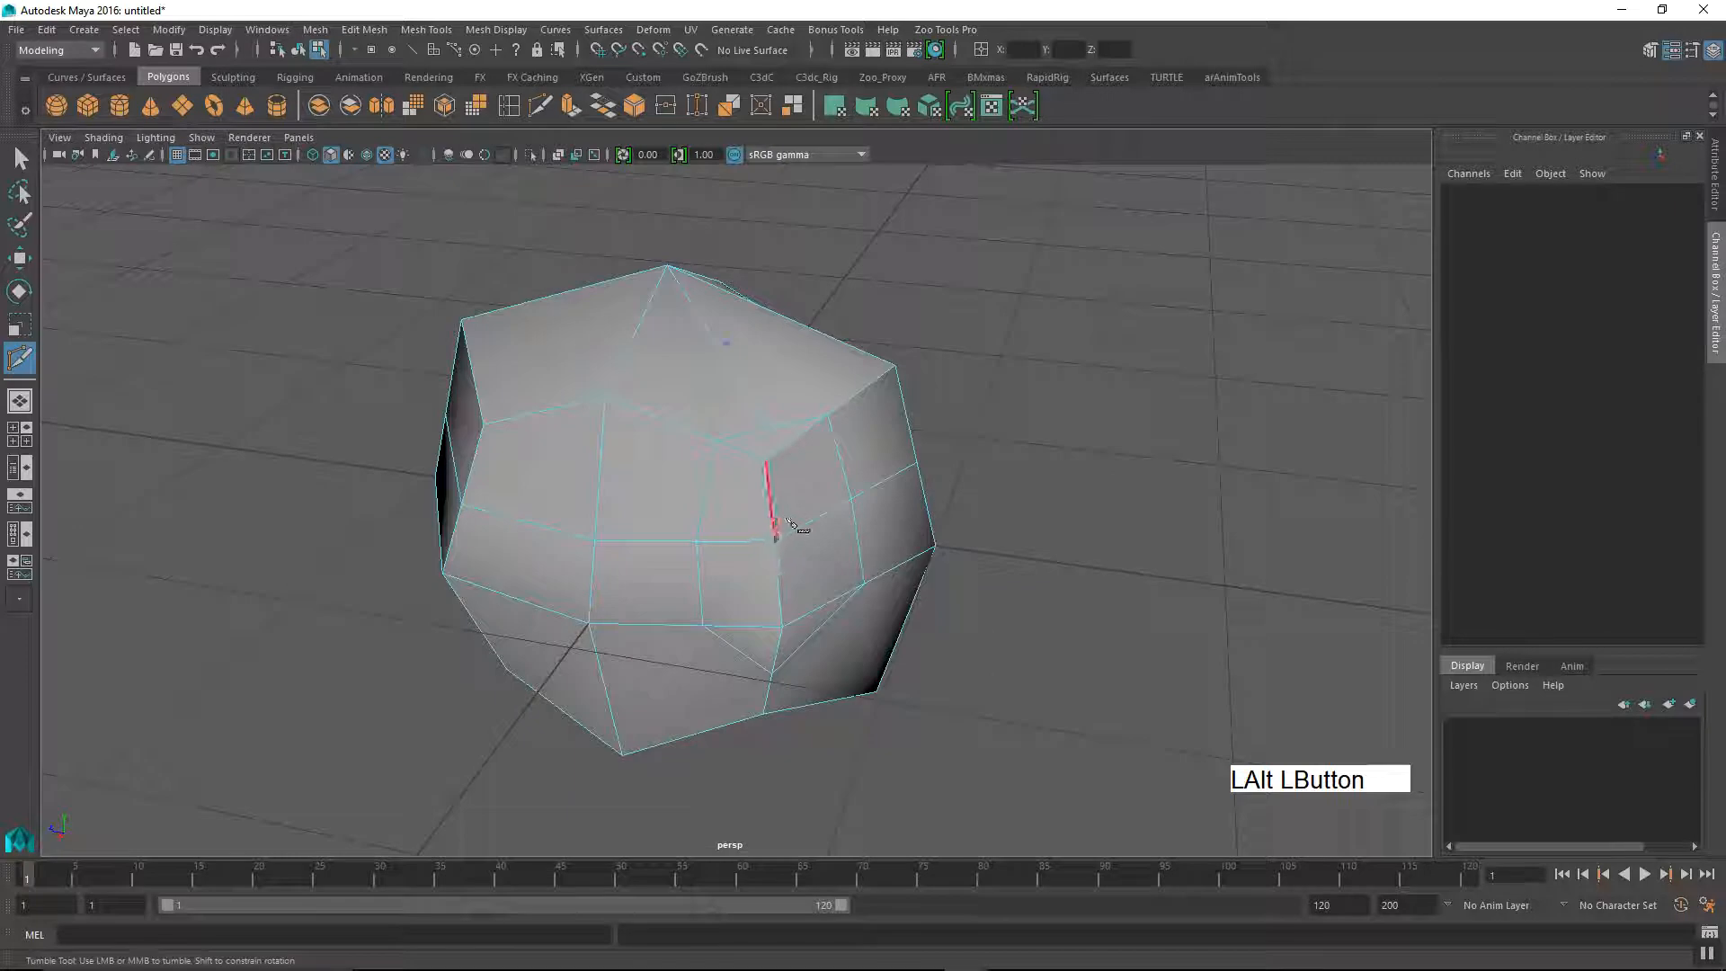
{"action": "left_click_drag", "start_coordinate": [803, 541], "coordinate": [799, 512], "text": "alt"}
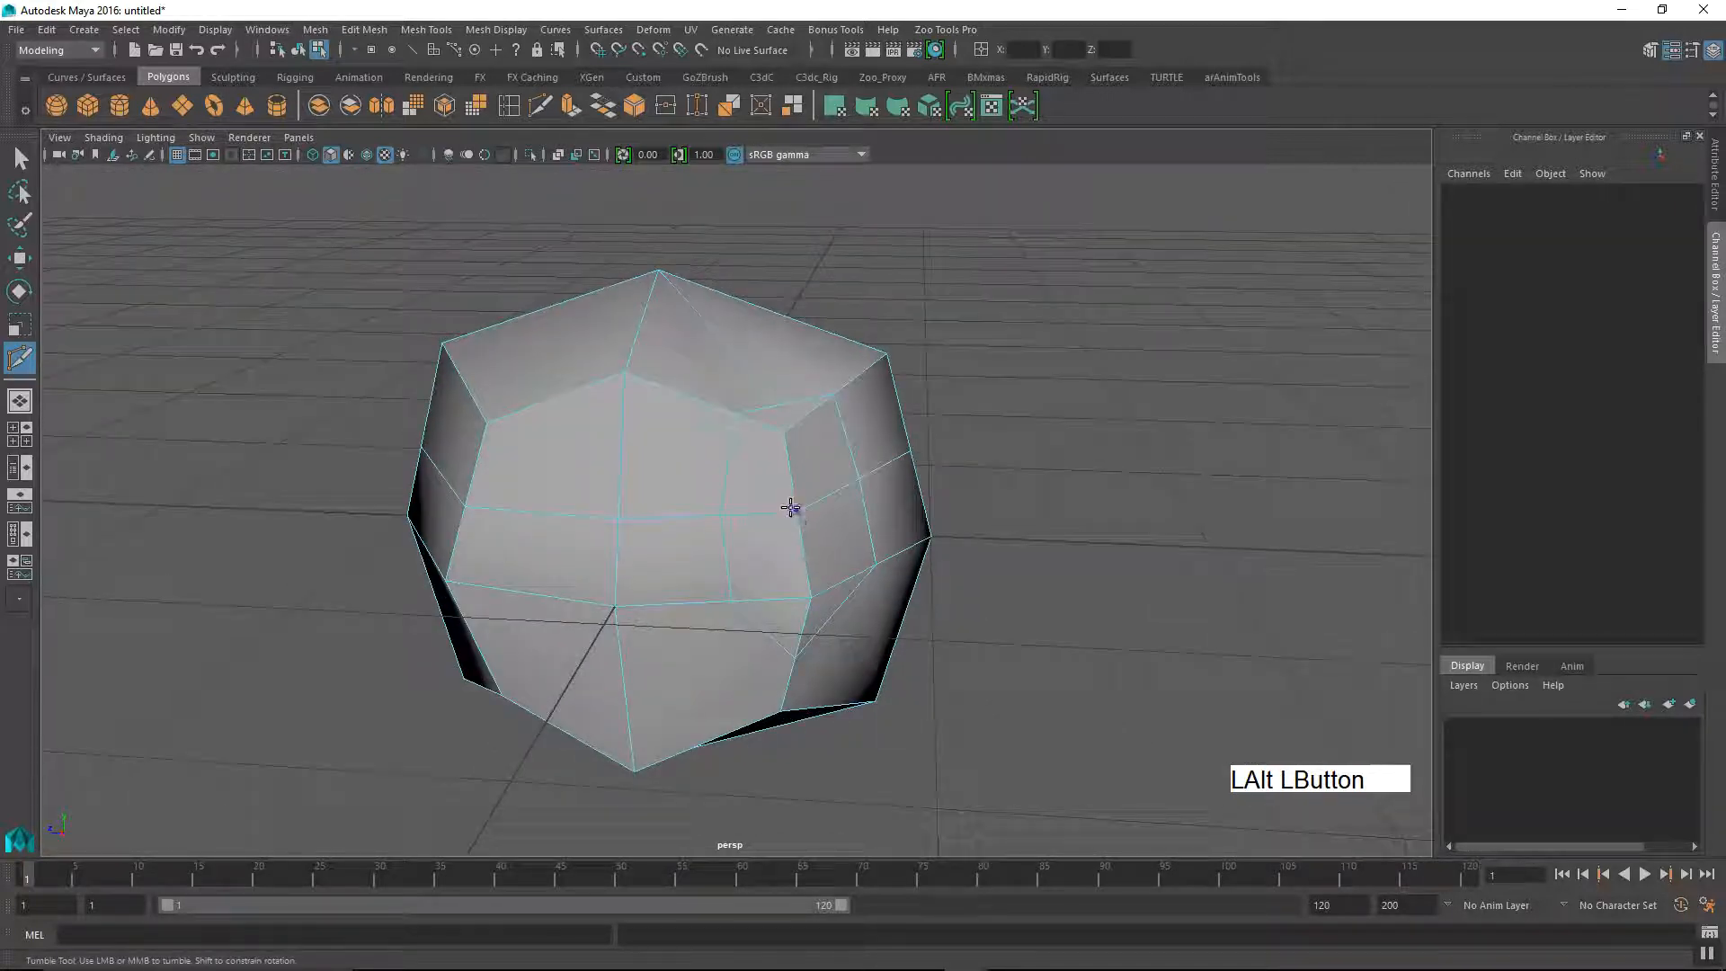
Step: Undo all the Multi-Cut edits made on the cube
{"action": "key", "text": "ctrl+z"}
{"action": "left_click_drag", "start_coordinate": [751, 583], "coordinate": [716, 596], "text": "alt"}
{"action": "middle_click_drag", "start_coordinate": [717, 596], "coordinate": [727, 568], "text": "alt"}
{"action": "right_click_drag", "start_coordinate": [726, 568], "coordinate": [675, 559], "text": "alt"}
{"action": "left_click_drag", "start_coordinate": [674, 559], "coordinate": [634, 552], "text": "alt"}
{"action": "left_click_drag", "start_coordinate": [686, 609], "coordinate": [674, 570], "text": "alt"}
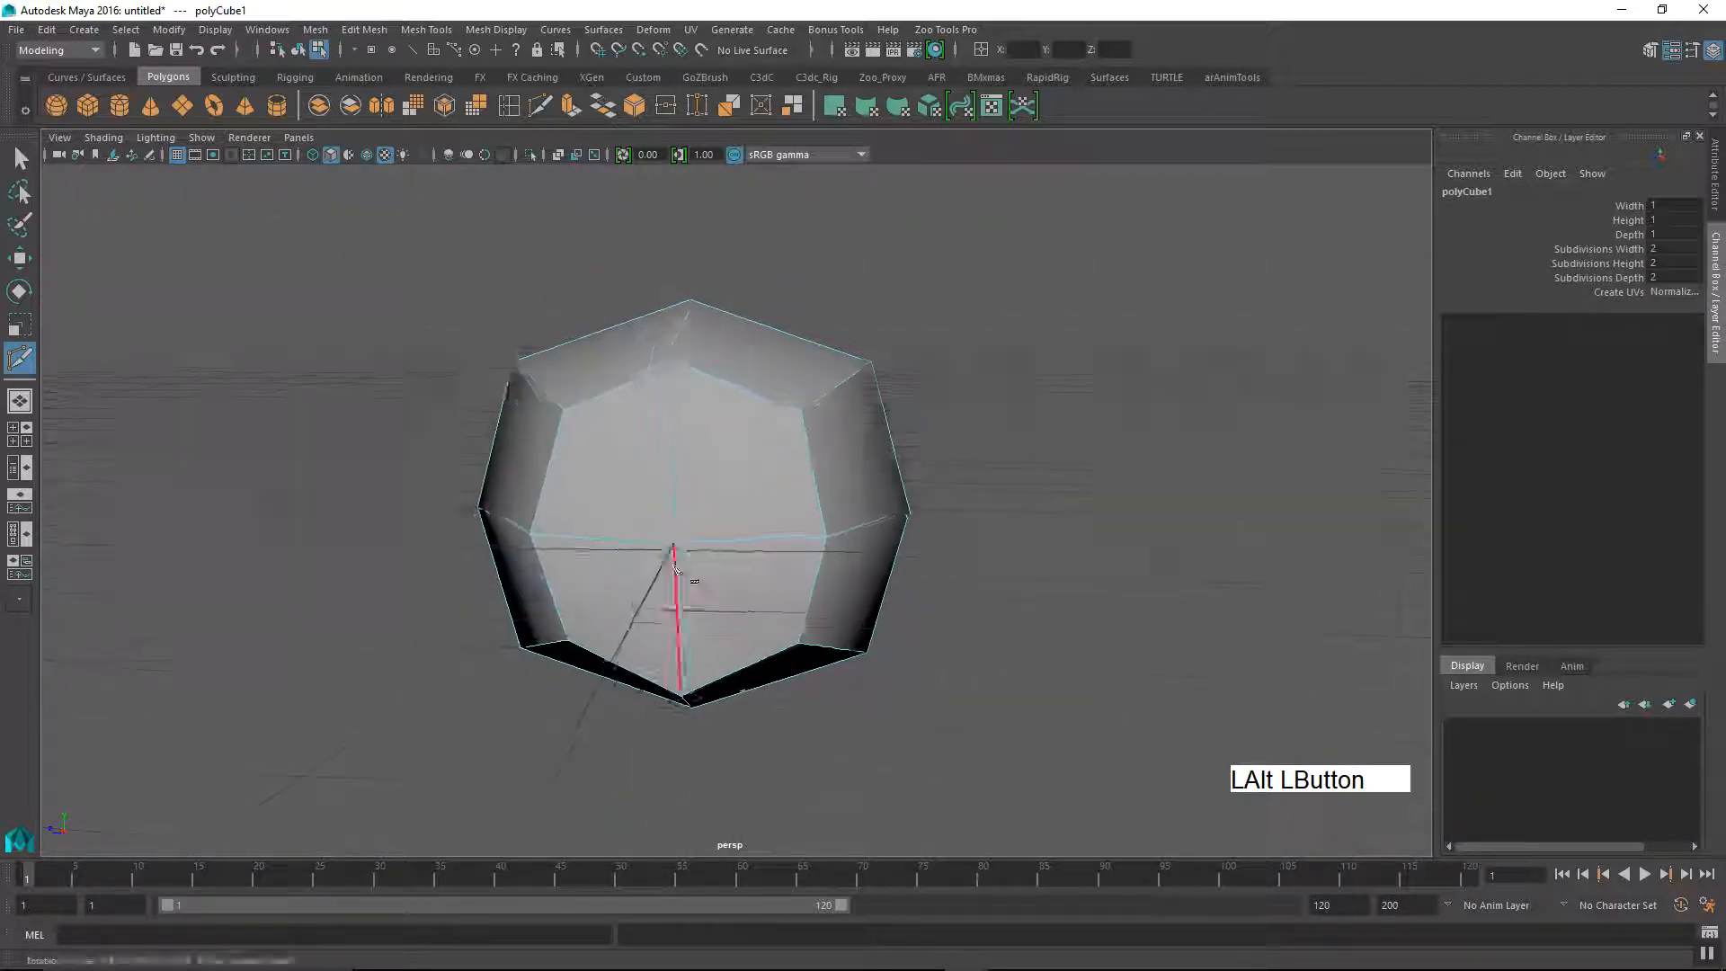
Step: Insert a full horizontal edge loop around the cube's upper half, about midway up the front centre edge, with Multi-Cut
{"action": "middle_click_drag", "start_coordinate": [674, 570], "coordinate": [693, 597], "text": "alt"}
{"action": "left_click_drag", "start_coordinate": [694, 597], "coordinate": [641, 540], "text": "alt"}
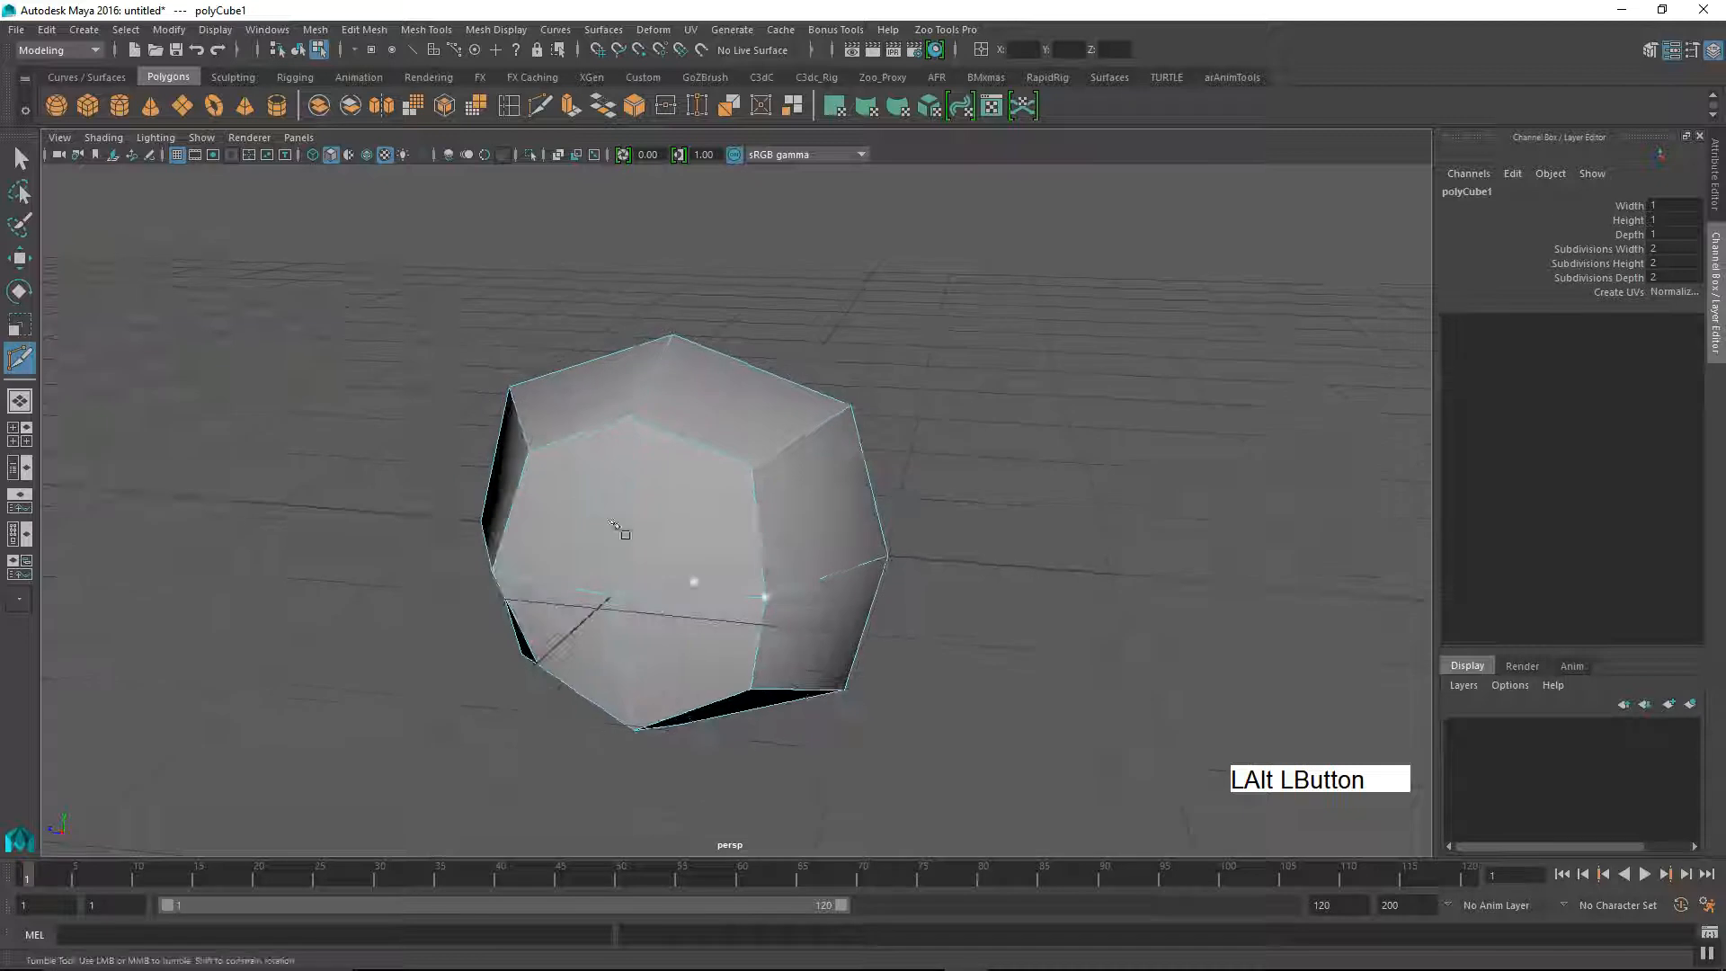
{"action": "left_click_drag", "start_coordinate": [917, 498], "coordinate": [742, 523], "text": "alt"}
{"action": "middle_click_drag", "start_coordinate": [741, 524], "coordinate": [836, 501], "text": "alt"}
{"action": "left_click_drag", "start_coordinate": [837, 501], "coordinate": [752, 510], "text": "alt"}
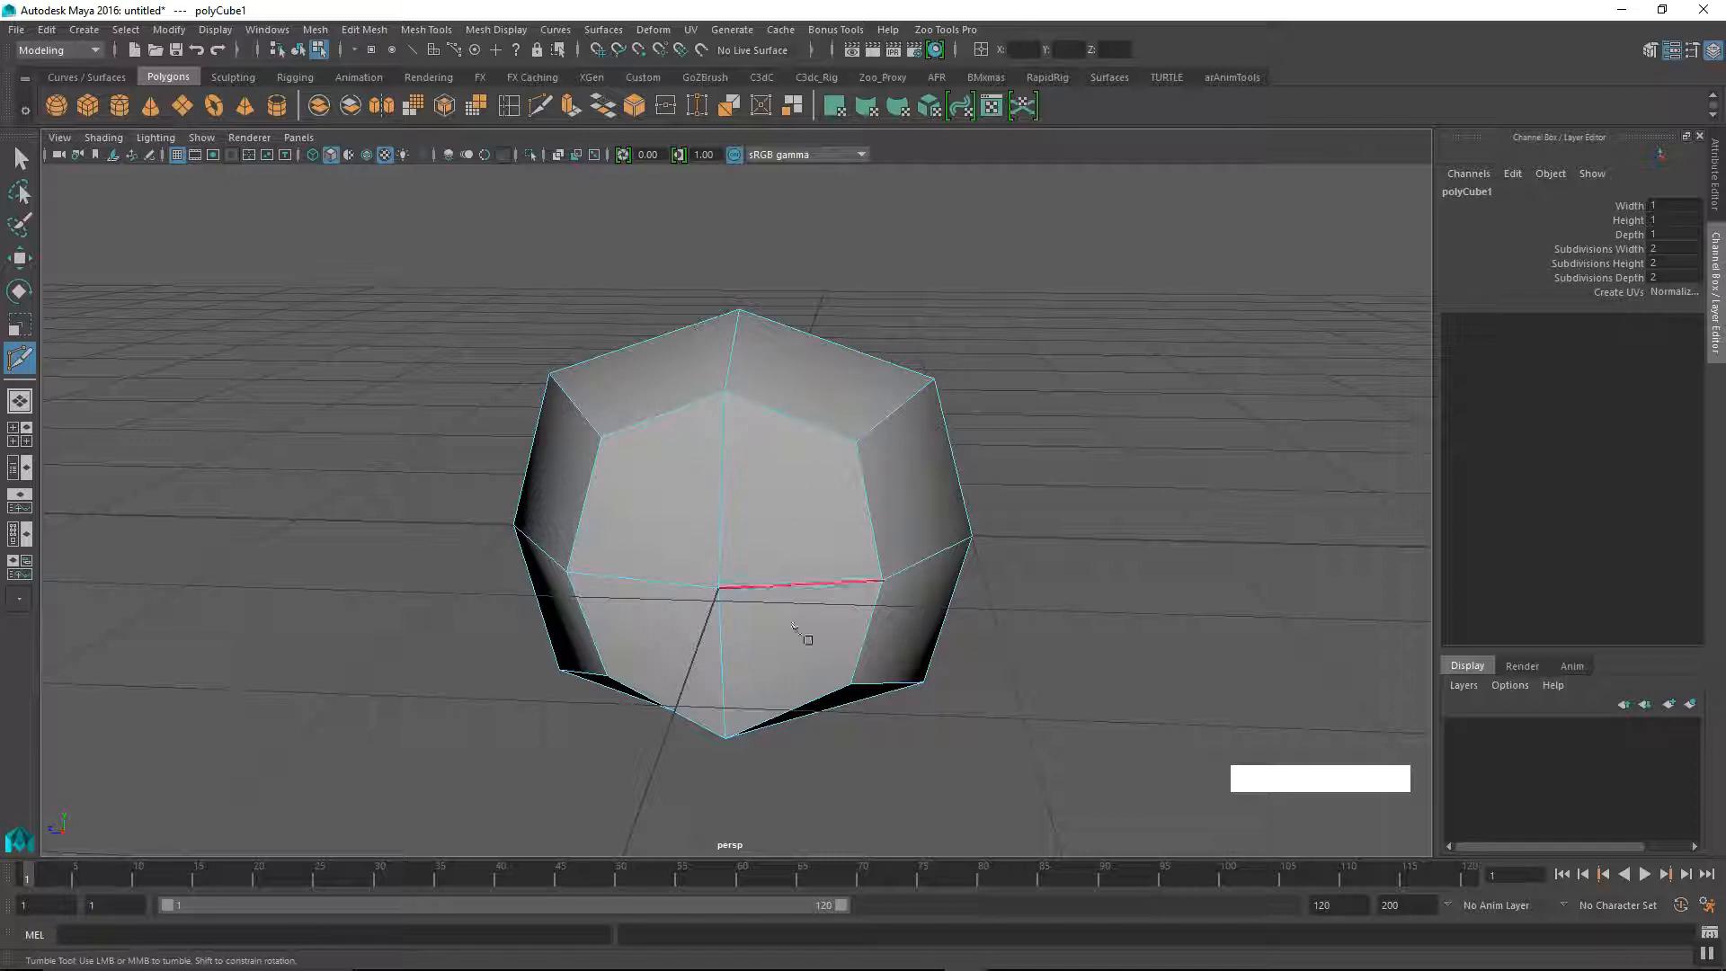
{"action": "key", "text": "ctrl"}
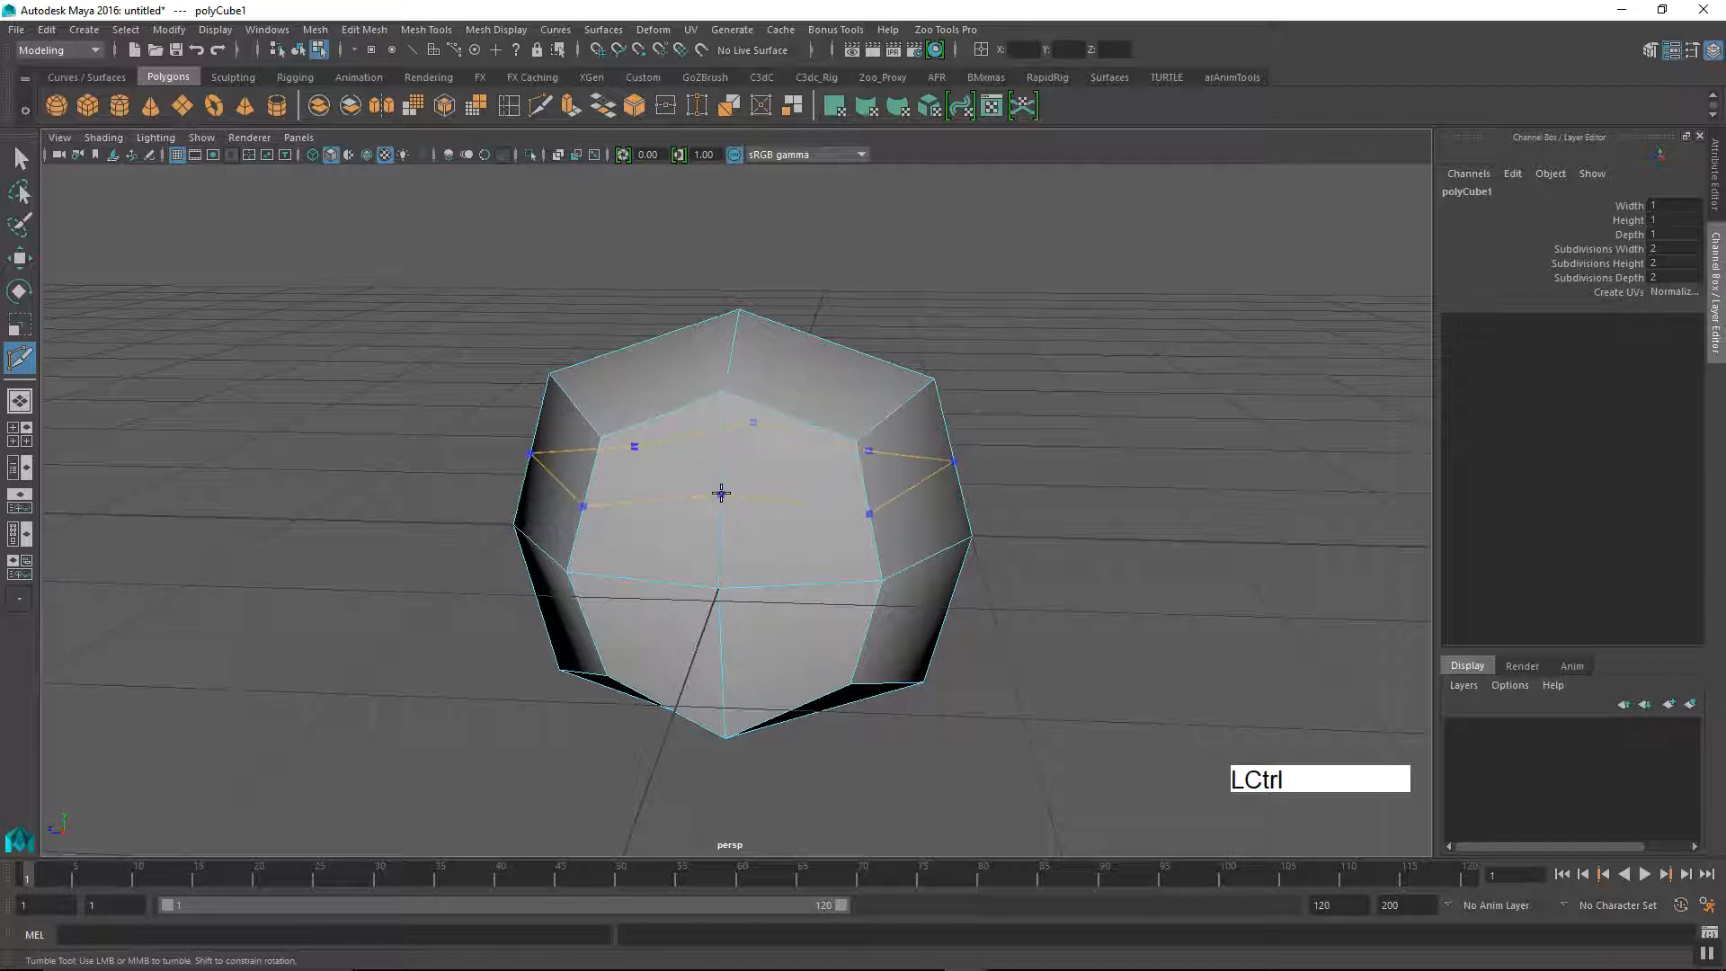
{"action": "left_click", "coordinate": [721, 494], "text": "ctrl"}
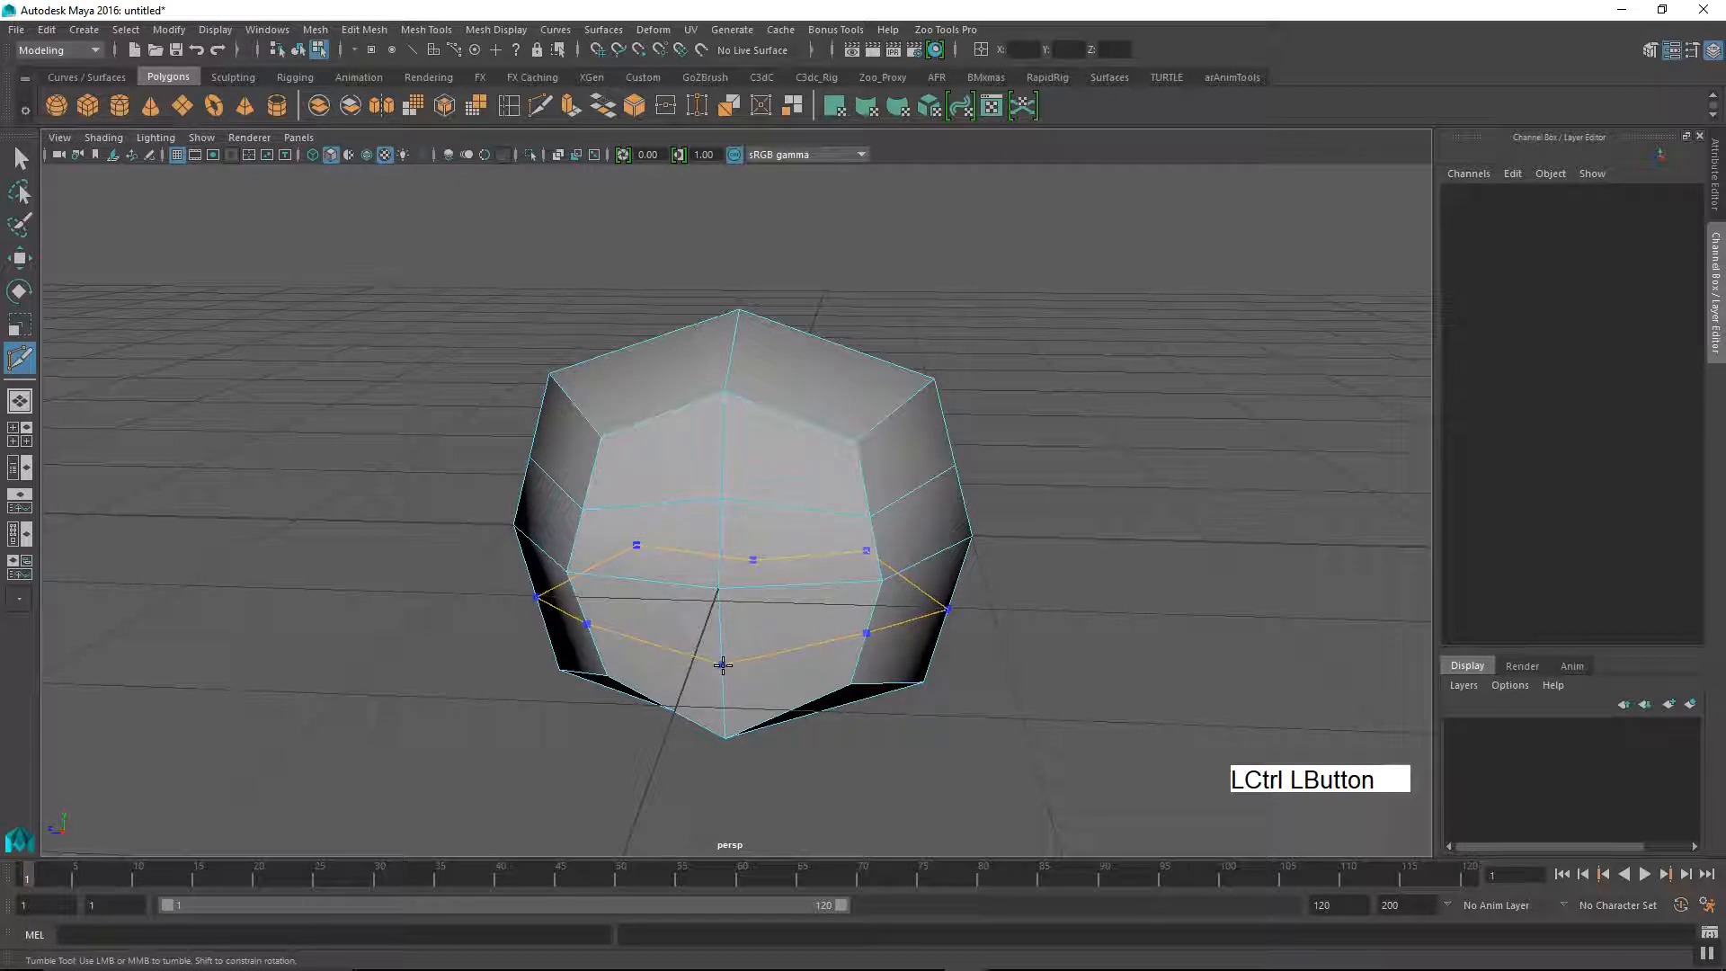
Step: Insert a second full horizontal edge loop around the cube's lower half with Multi-Cut
{"action": "mouse_move", "coordinate": [745, 665]}
{"action": "left_mouse_down", "text": "alt"}
{"action": "mouse_move", "coordinate": [791, 620]}
{"action": "mouse_move", "coordinate": [760, 649]}
{"action": "left_mouse_up", "text": "alt"}
{"action": "right_click_drag", "start_coordinate": [760, 649], "coordinate": [719, 640], "text": "alt"}
{"action": "left_click_drag", "start_coordinate": [720, 640], "coordinate": [688, 634], "text": "alt"}
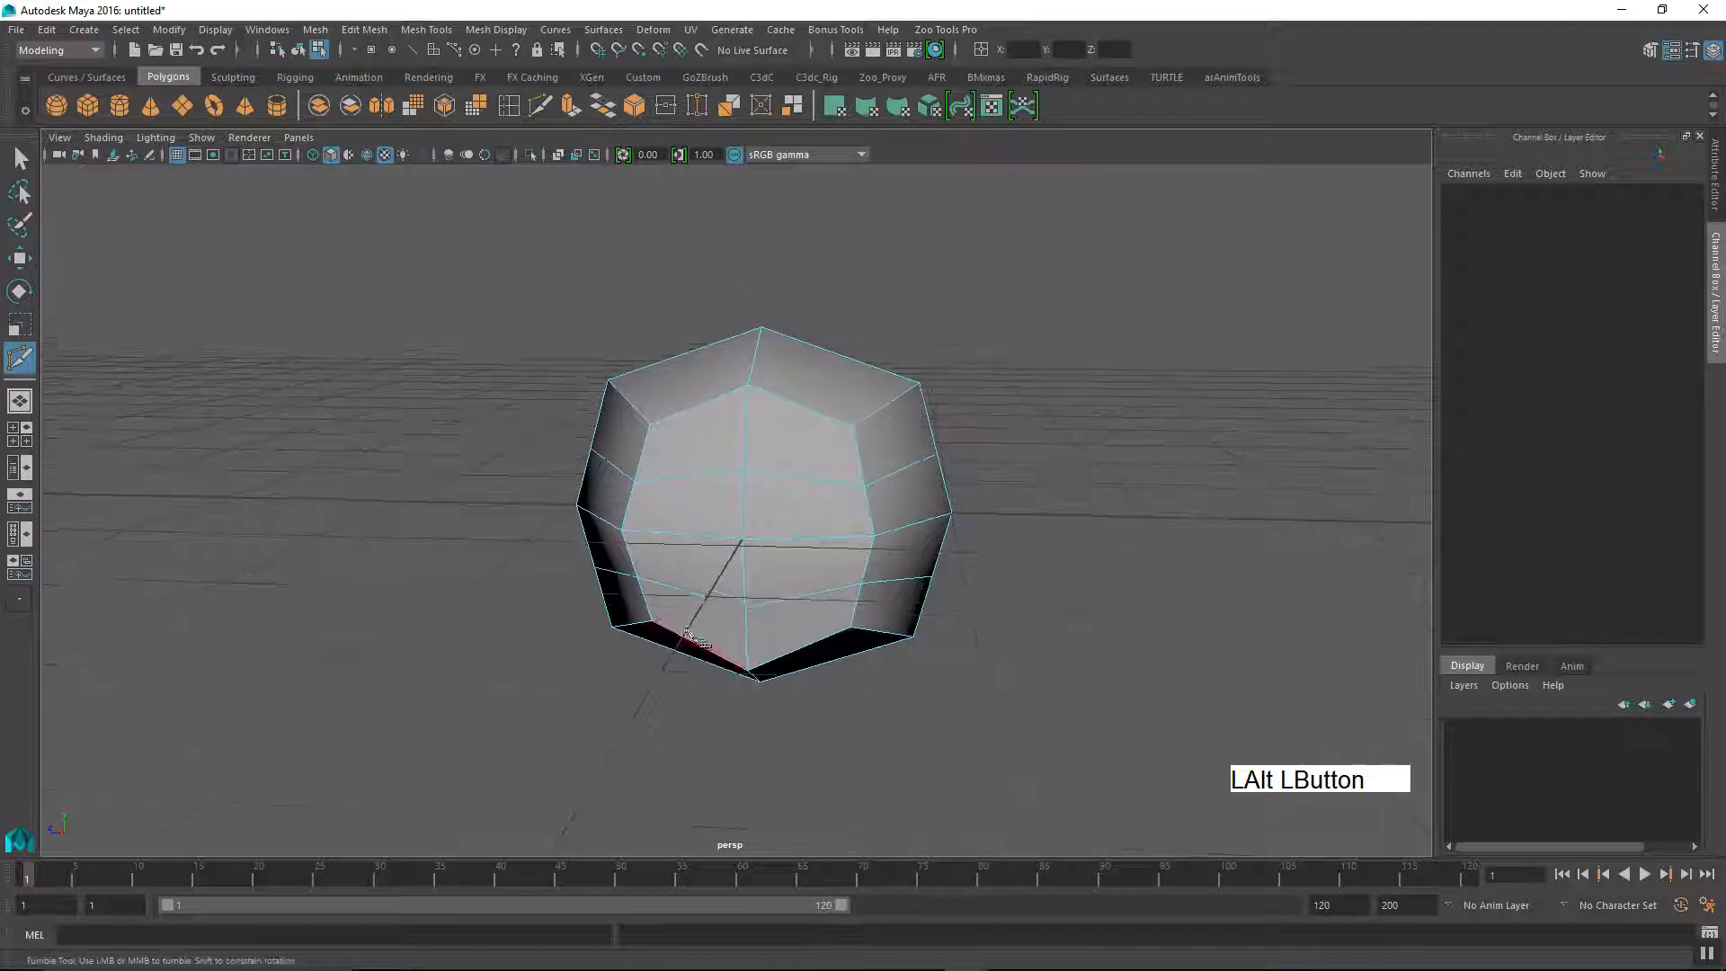
Step: Examine the two horizontal edge loops around the cube from all sides, following them across every face
{"action": "left_click_drag", "start_coordinate": [780, 597], "coordinate": [788, 601], "text": "alt"}
{"action": "right_click_drag", "start_coordinate": [788, 602], "coordinate": [854, 584], "text": "alt"}
{"action": "left_click_drag", "start_coordinate": [855, 585], "coordinate": [848, 612], "text": "alt"}
{"action": "middle_click_drag", "start_coordinate": [848, 611], "coordinate": [809, 593], "text": "alt"}
{"action": "right_click_drag", "start_coordinate": [810, 593], "coordinate": [739, 582], "text": "alt"}
{"action": "middle_click_drag", "start_coordinate": [739, 582], "coordinate": [733, 632], "text": "alt"}
{"action": "left_click_drag", "start_coordinate": [733, 632], "coordinate": [648, 644], "text": "alt"}
{"action": "right_click_drag", "start_coordinate": [647, 644], "coordinate": [647, 605], "text": "alt"}
{"action": "left_click_drag", "start_coordinate": [648, 605], "coordinate": [584, 586], "text": "alt"}
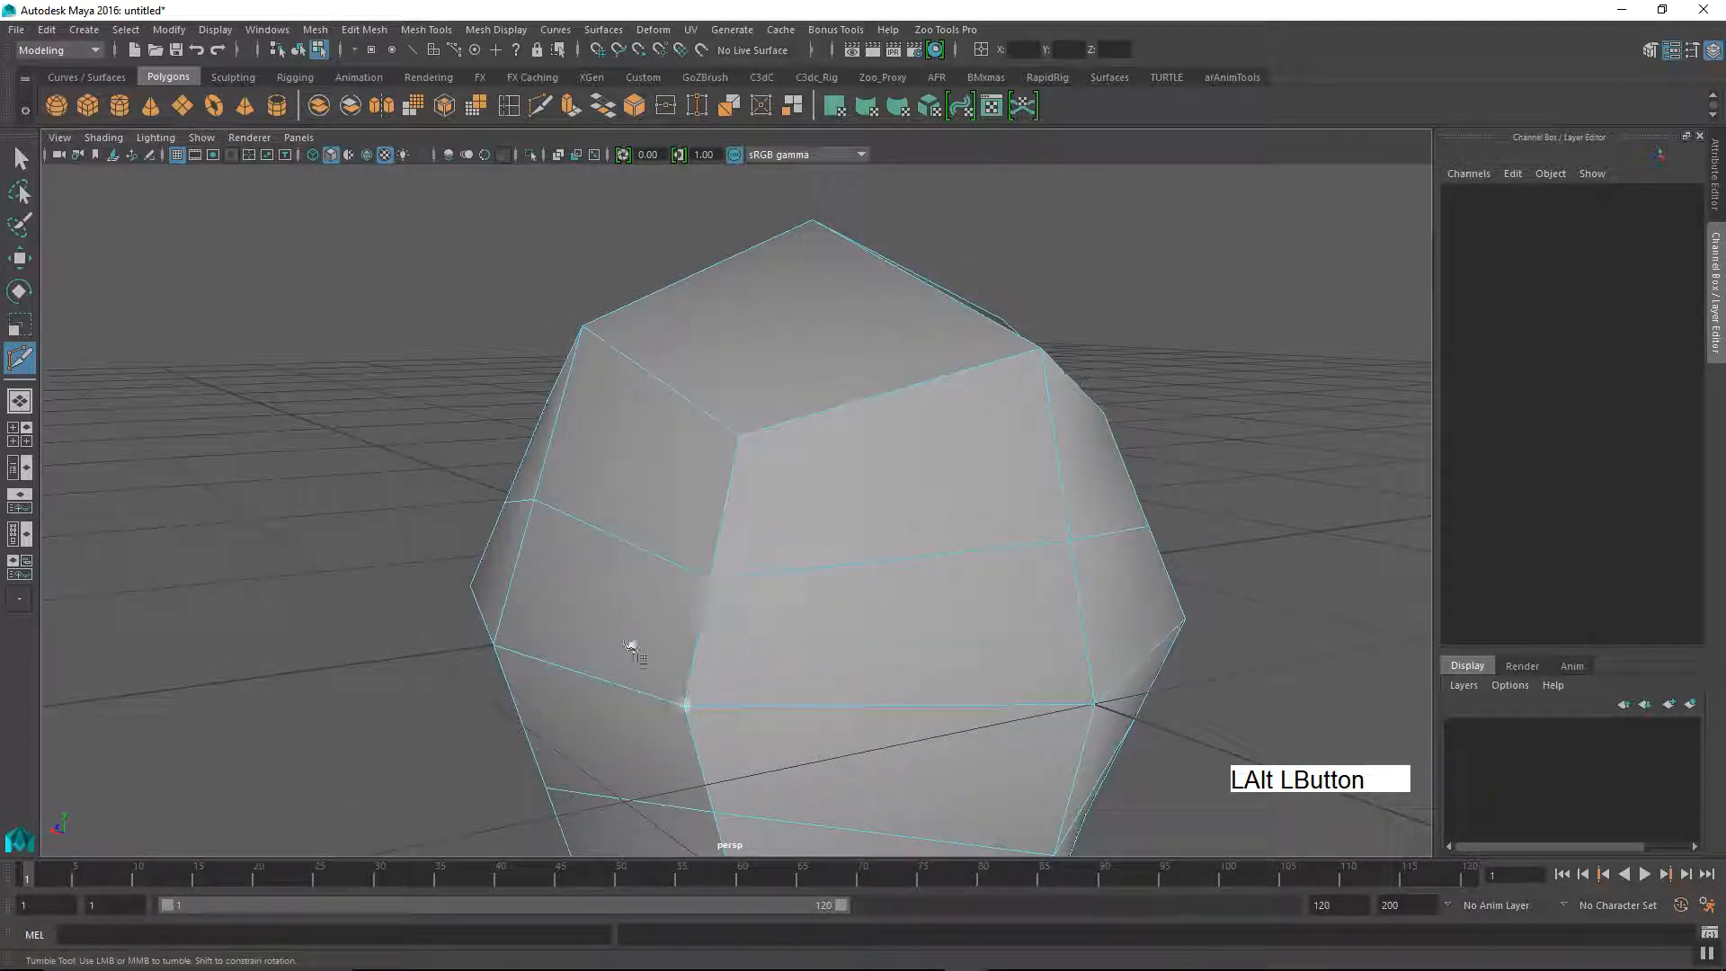
{"action": "left_click_drag", "start_coordinate": [653, 620], "coordinate": [710, 533], "text": "alt"}
{"action": "middle_click_drag", "start_coordinate": [709, 533], "coordinate": [579, 566], "text": "alt"}
{"action": "right_click_drag", "start_coordinate": [578, 567], "coordinate": [639, 506], "text": "alt"}
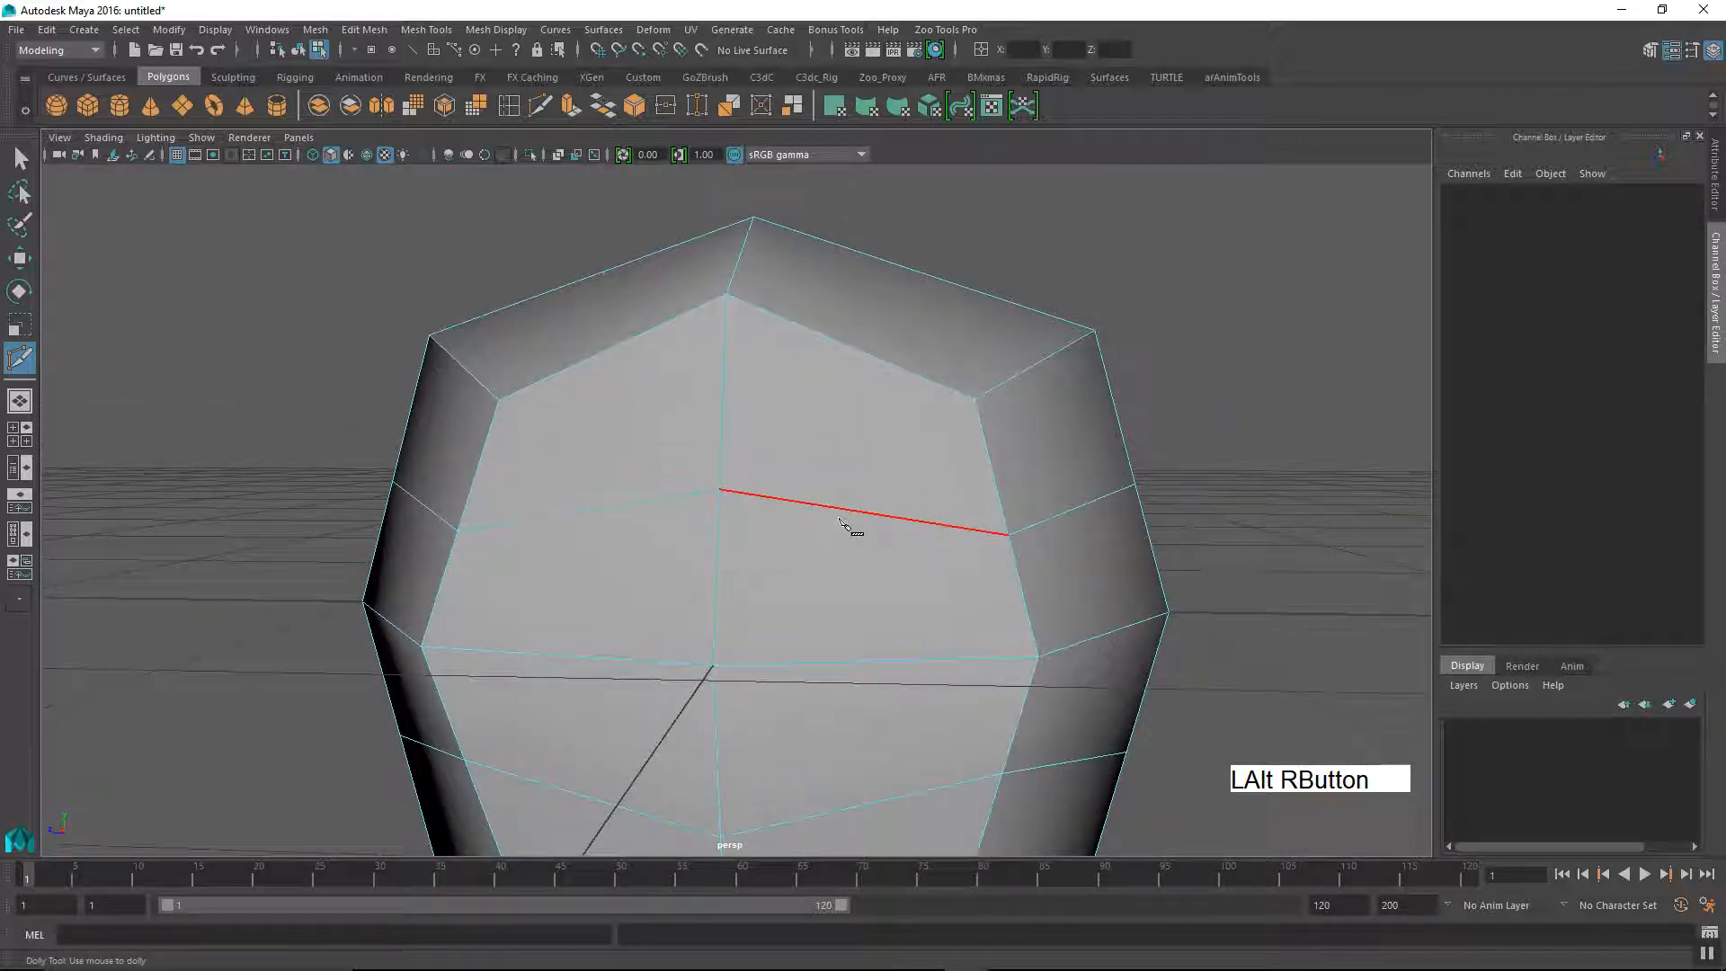
{"action": "middle_click_drag", "start_coordinate": [891, 540], "coordinate": [782, 528], "text": "alt"}
{"action": "left_click_drag", "start_coordinate": [783, 528], "coordinate": [843, 387], "text": "alt"}
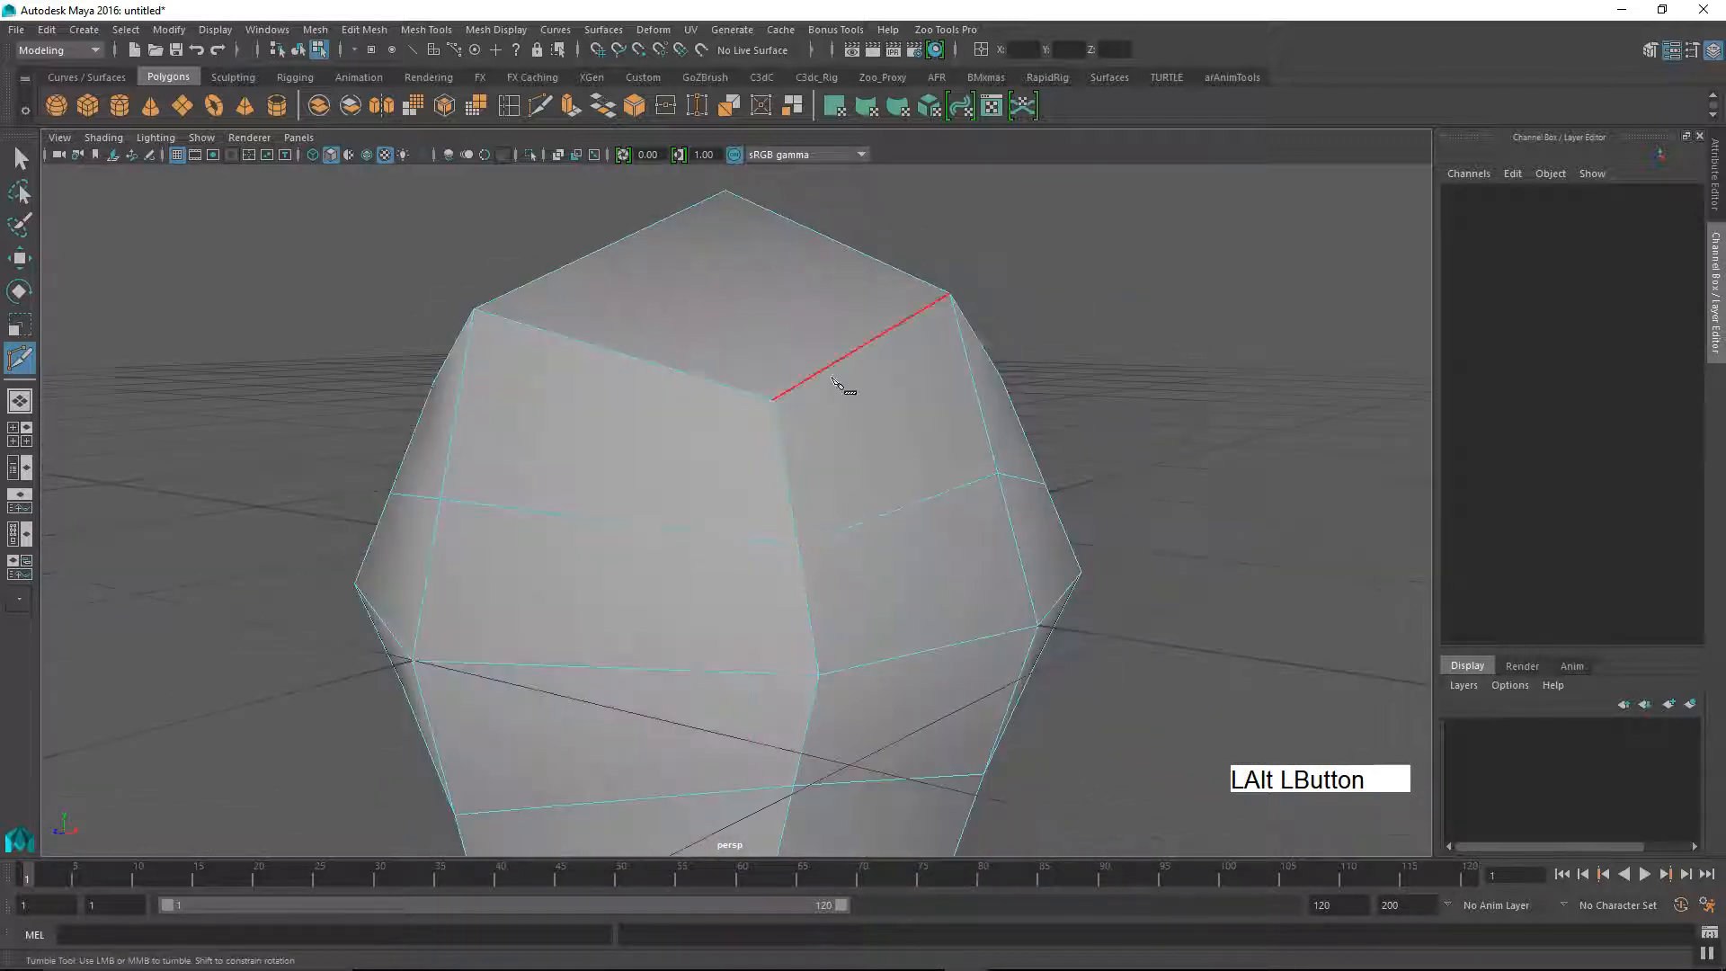
{"action": "left_click_drag", "start_coordinate": [928, 436], "coordinate": [716, 443], "text": "alt"}
{"action": "middle_click_drag", "start_coordinate": [882, 359], "coordinate": [806, 501], "text": "alt"}
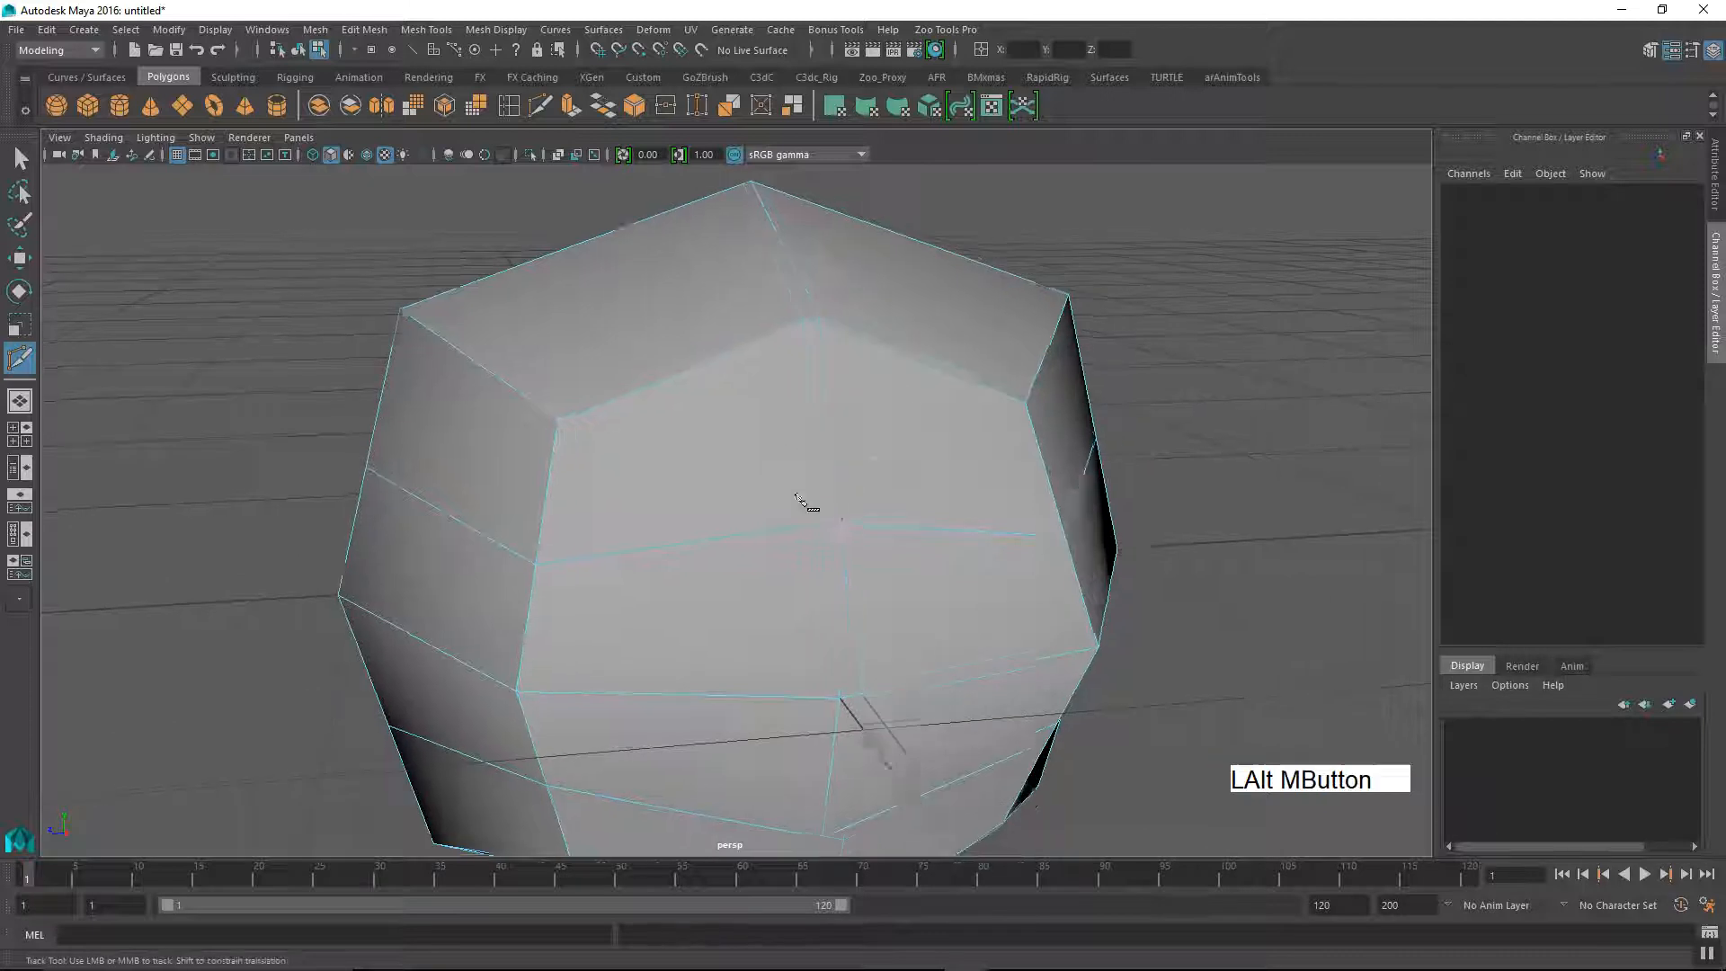
{"action": "right_click_drag", "start_coordinate": [806, 500], "coordinate": [803, 510], "text": "alt"}
{"action": "left_click_drag", "start_coordinate": [803, 510], "coordinate": [693, 380], "text": "alt"}
{"action": "left_click_drag", "start_coordinate": [825, 478], "coordinate": [934, 386], "text": "alt"}
{"action": "left_click_drag", "start_coordinate": [885, 517], "coordinate": [704, 402], "text": "alt"}
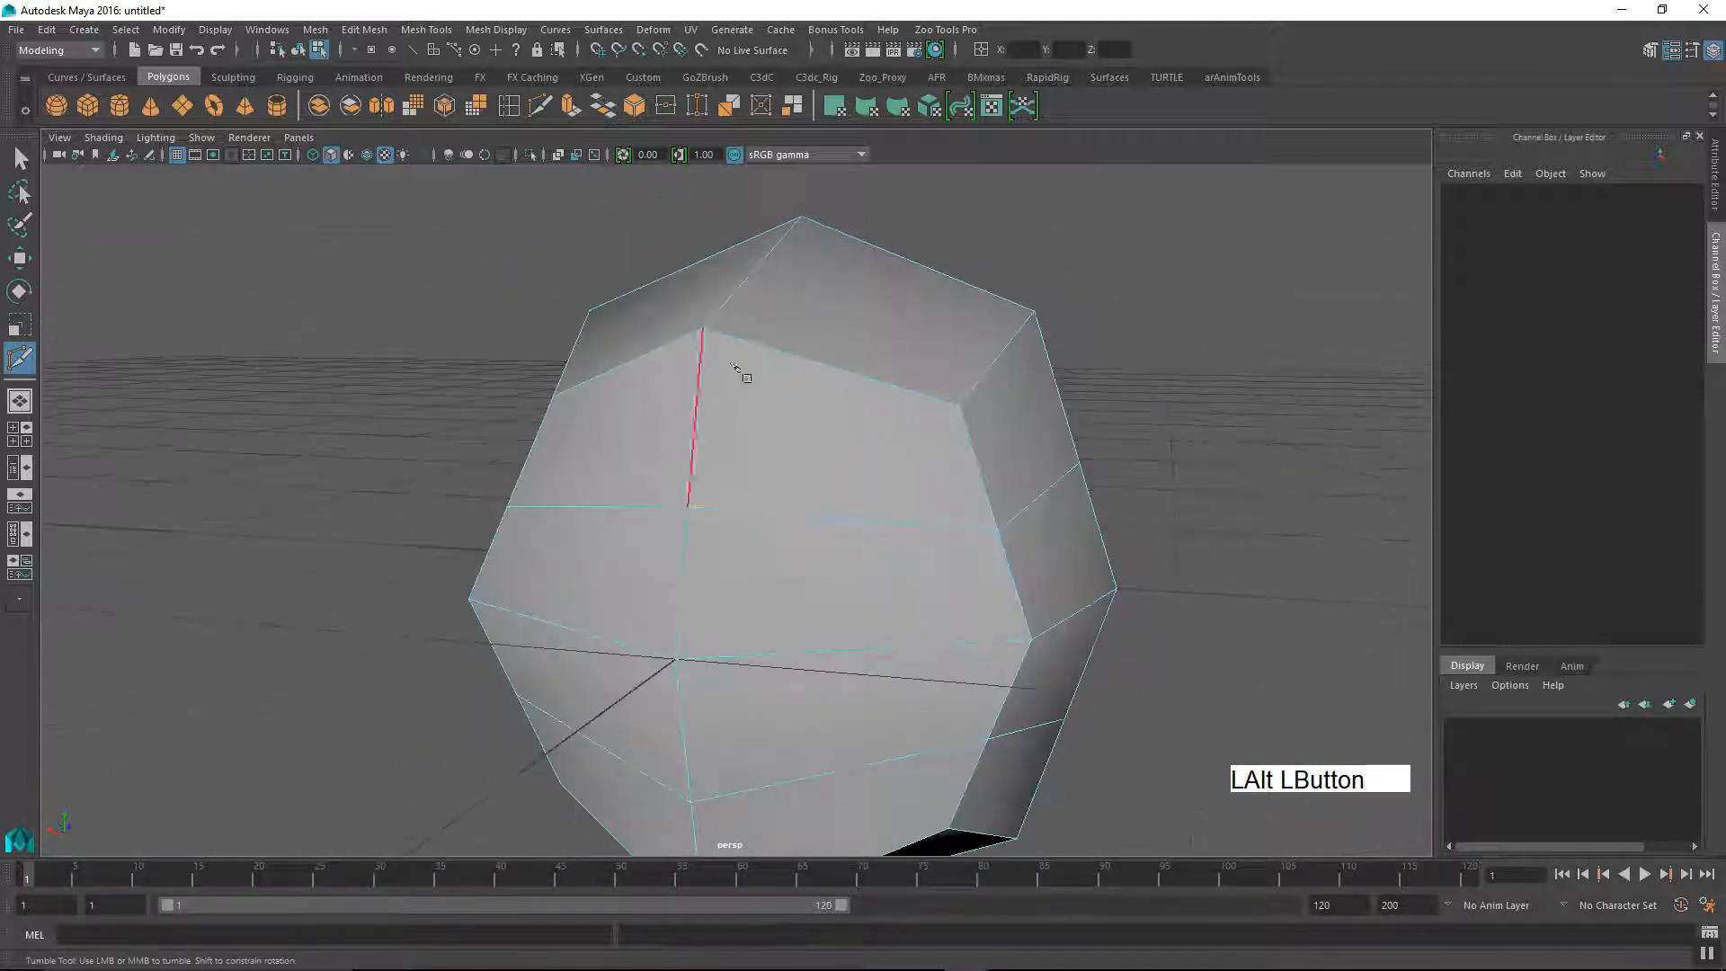
{"action": "left_click_drag", "start_coordinate": [966, 423], "coordinate": [798, 487], "text": "alt"}
{"action": "middle_click_drag", "start_coordinate": [851, 565], "coordinate": [870, 531], "text": "alt"}
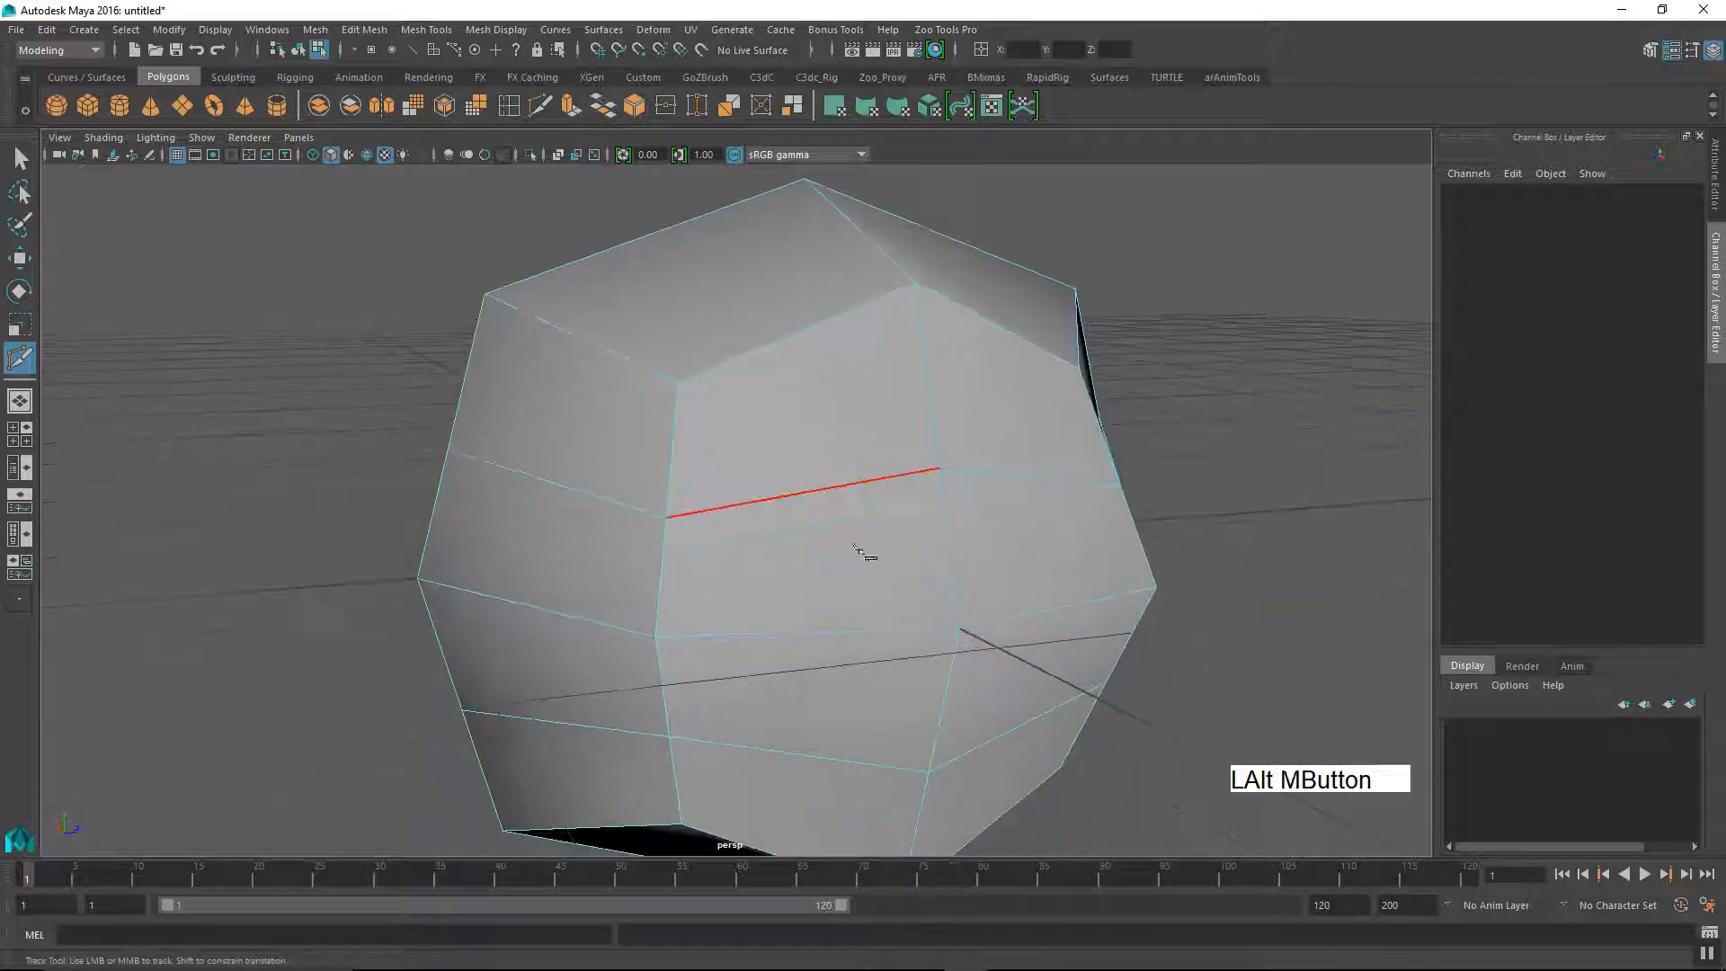
{"action": "left_click_drag", "start_coordinate": [872, 534], "coordinate": [738, 528], "text": "alt"}
{"action": "left_click_drag", "start_coordinate": [864, 558], "coordinate": [678, 390], "text": "alt"}
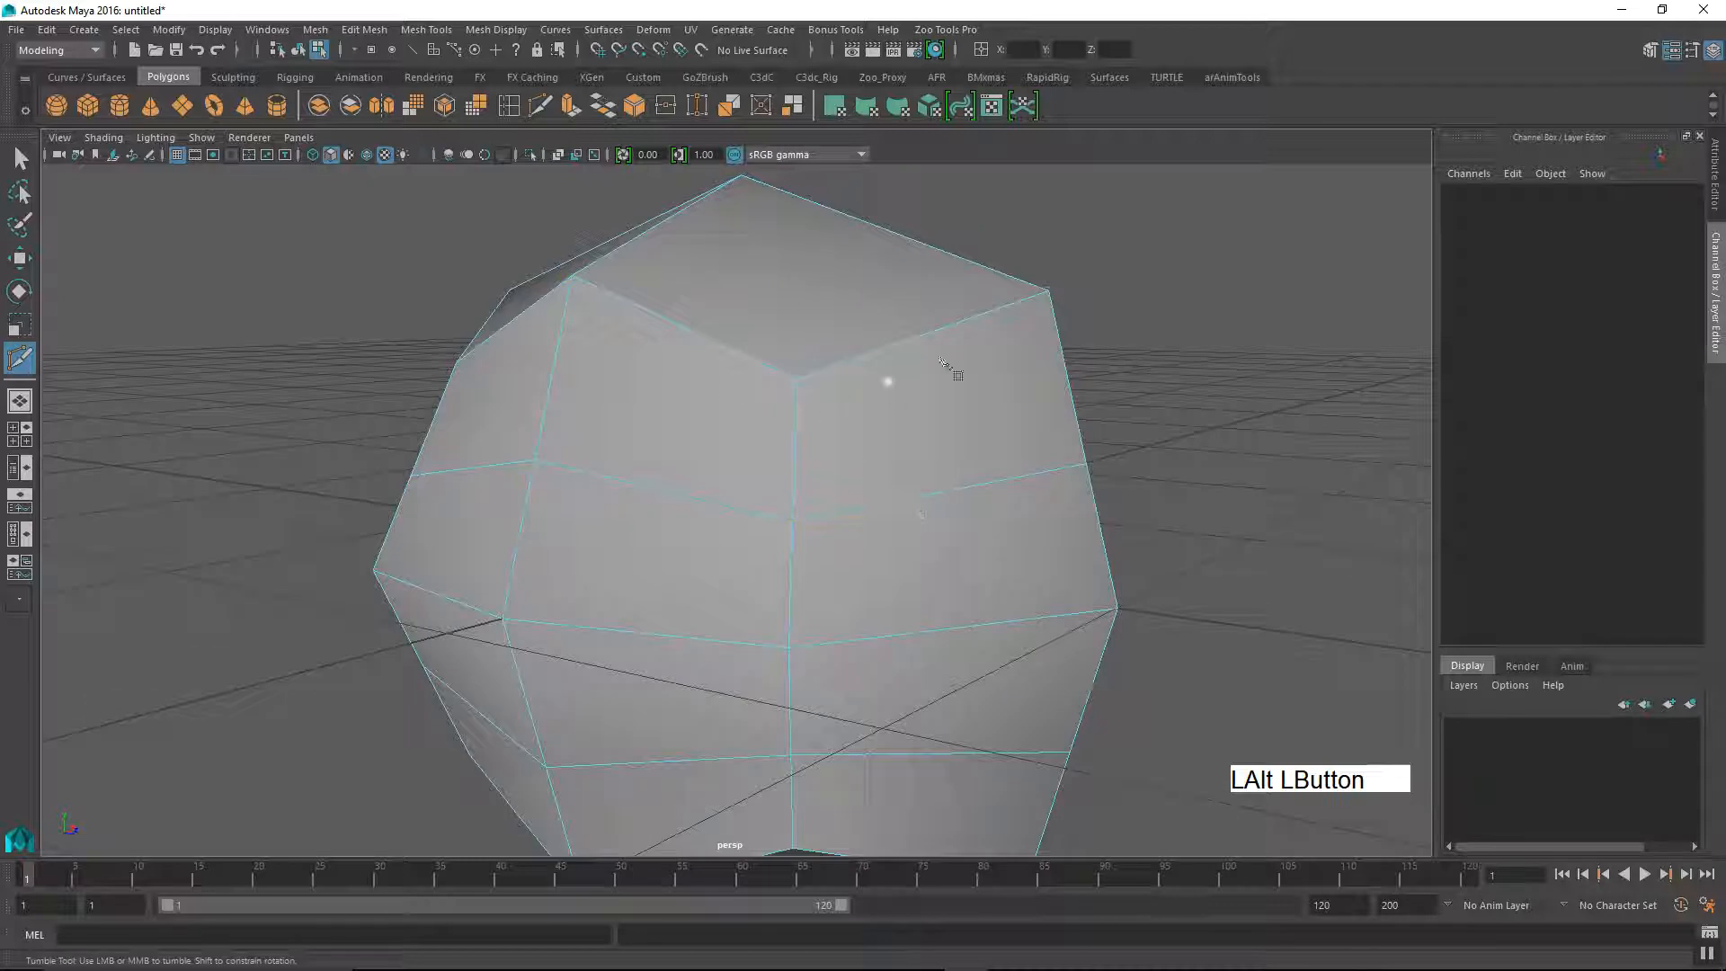
{"action": "right_click_drag", "start_coordinate": [910, 483], "coordinate": [790, 494], "text": "alt"}
{"action": "left_click_drag", "start_coordinate": [791, 494], "coordinate": [705, 597], "text": "alt"}
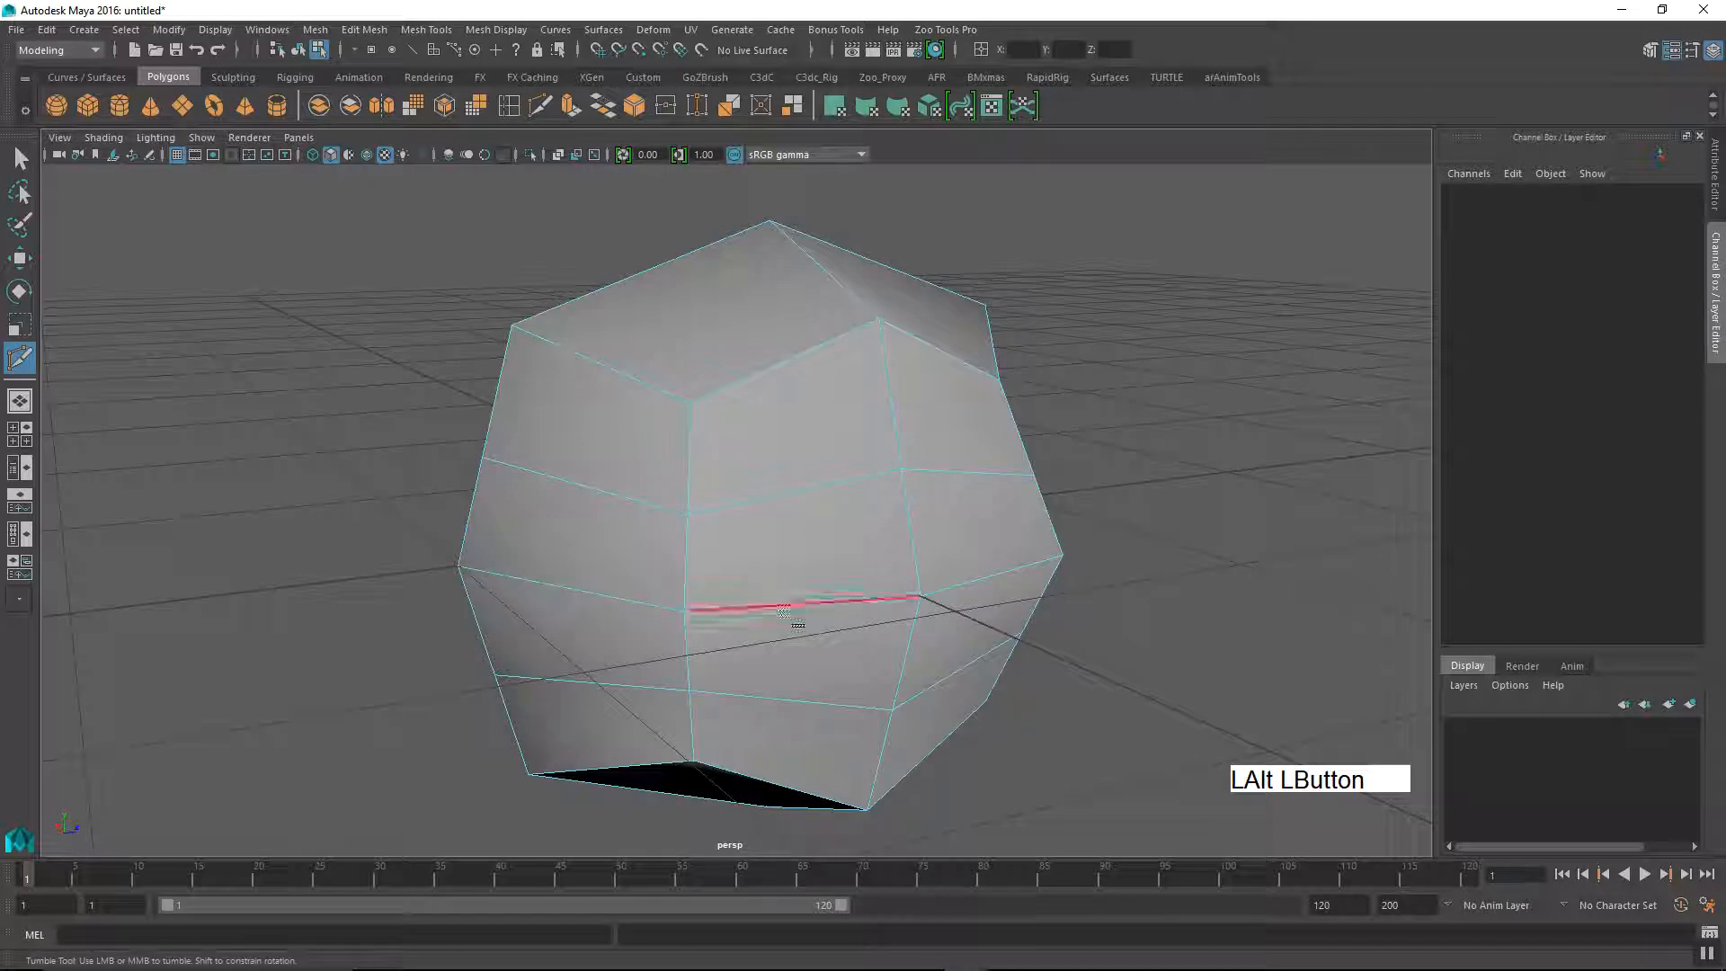
{"action": "left_click_drag", "start_coordinate": [752, 539], "coordinate": [485, 395], "text": "alt"}
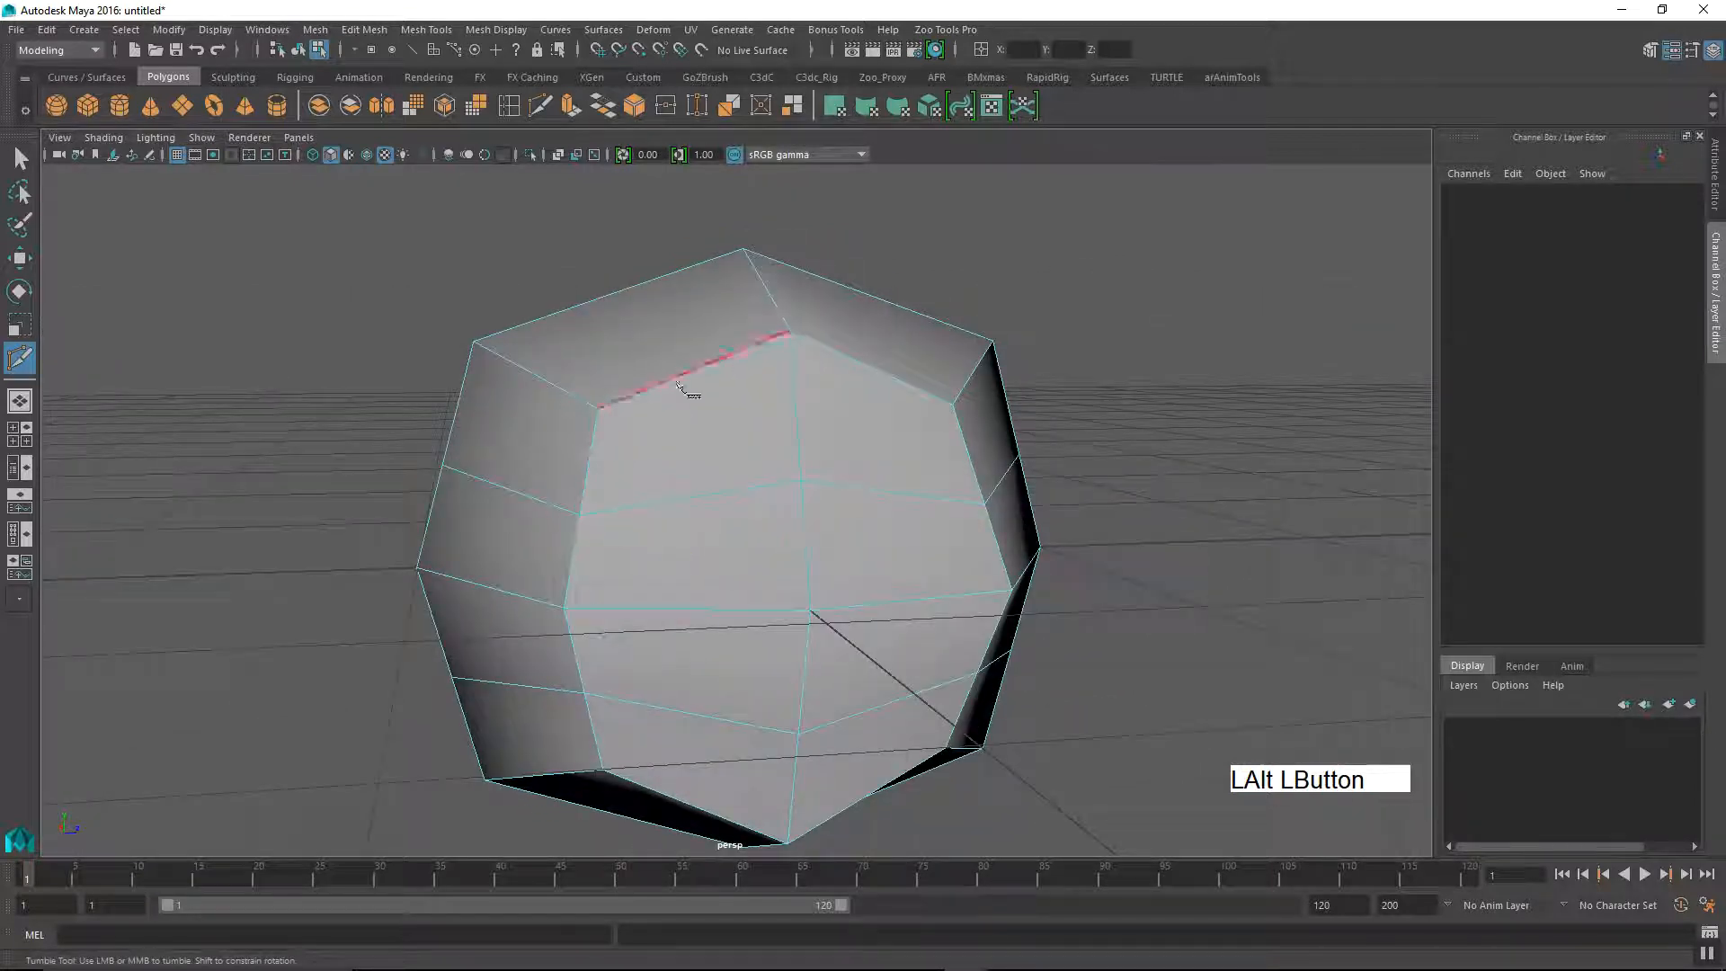
{"action": "left_click_drag", "start_coordinate": [890, 387], "coordinate": [491, 440], "text": "alt"}
{"action": "left_click_drag", "start_coordinate": [748, 543], "coordinate": [656, 558], "text": "alt"}
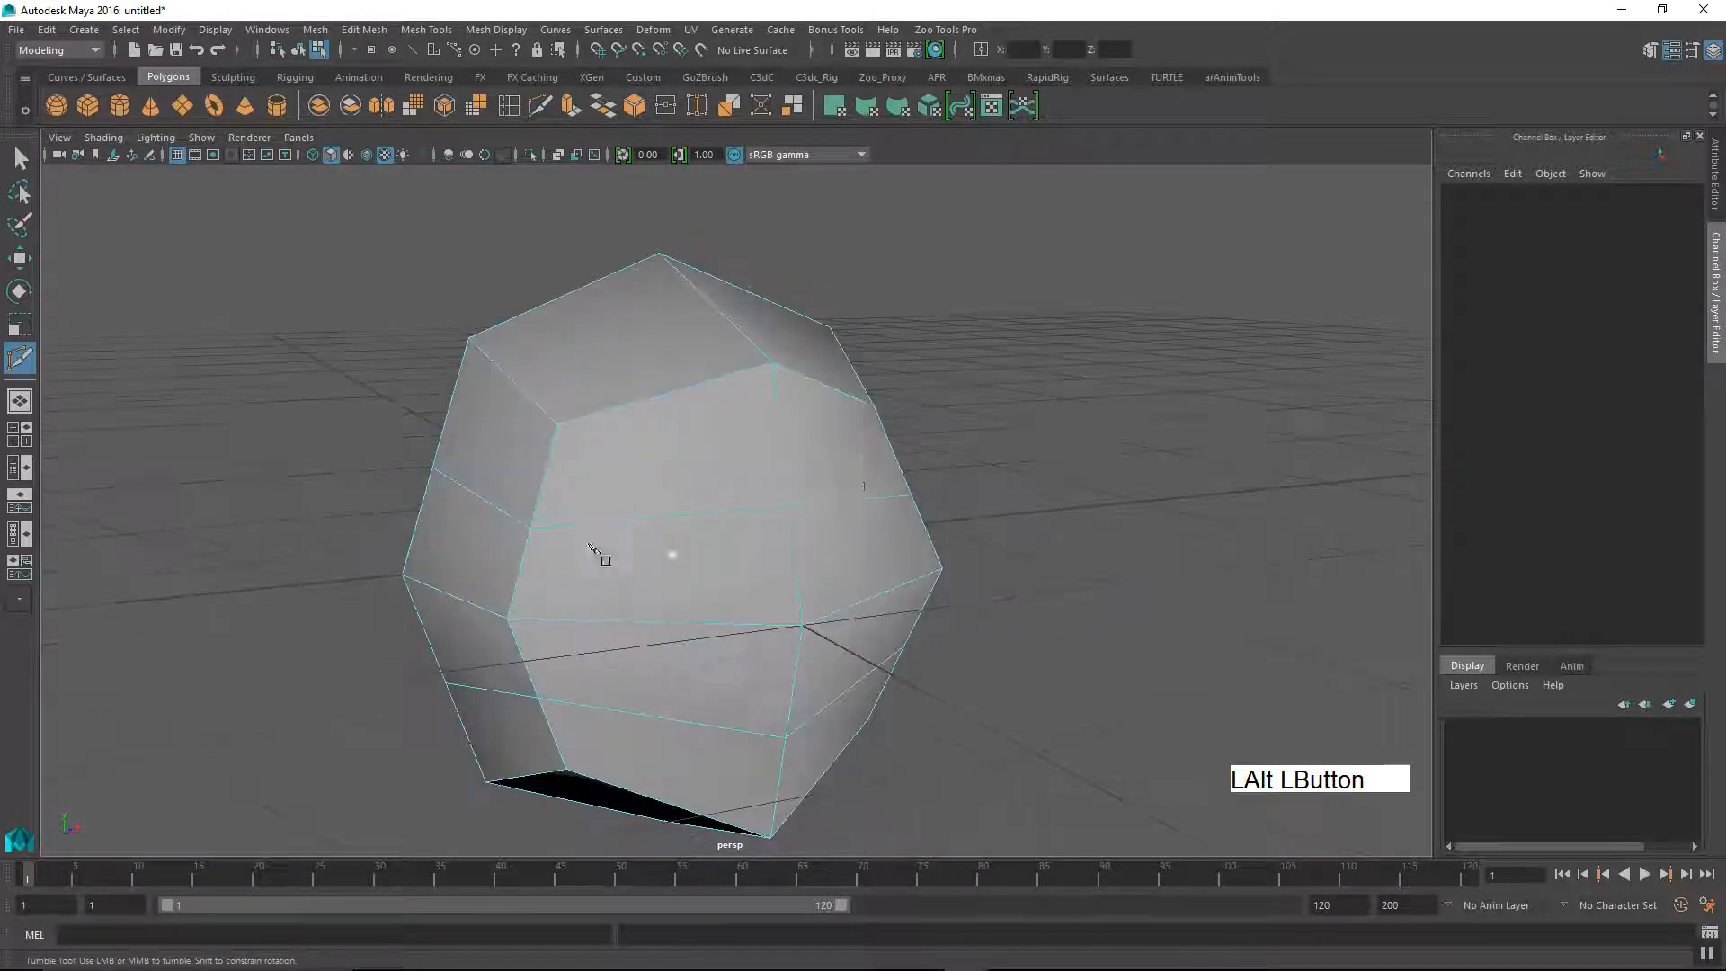
{"action": "middle_click_drag", "start_coordinate": [659, 595], "coordinate": [713, 560], "text": "alt"}
{"action": "left_click_drag", "start_coordinate": [940, 634], "coordinate": [804, 528], "text": "alt"}
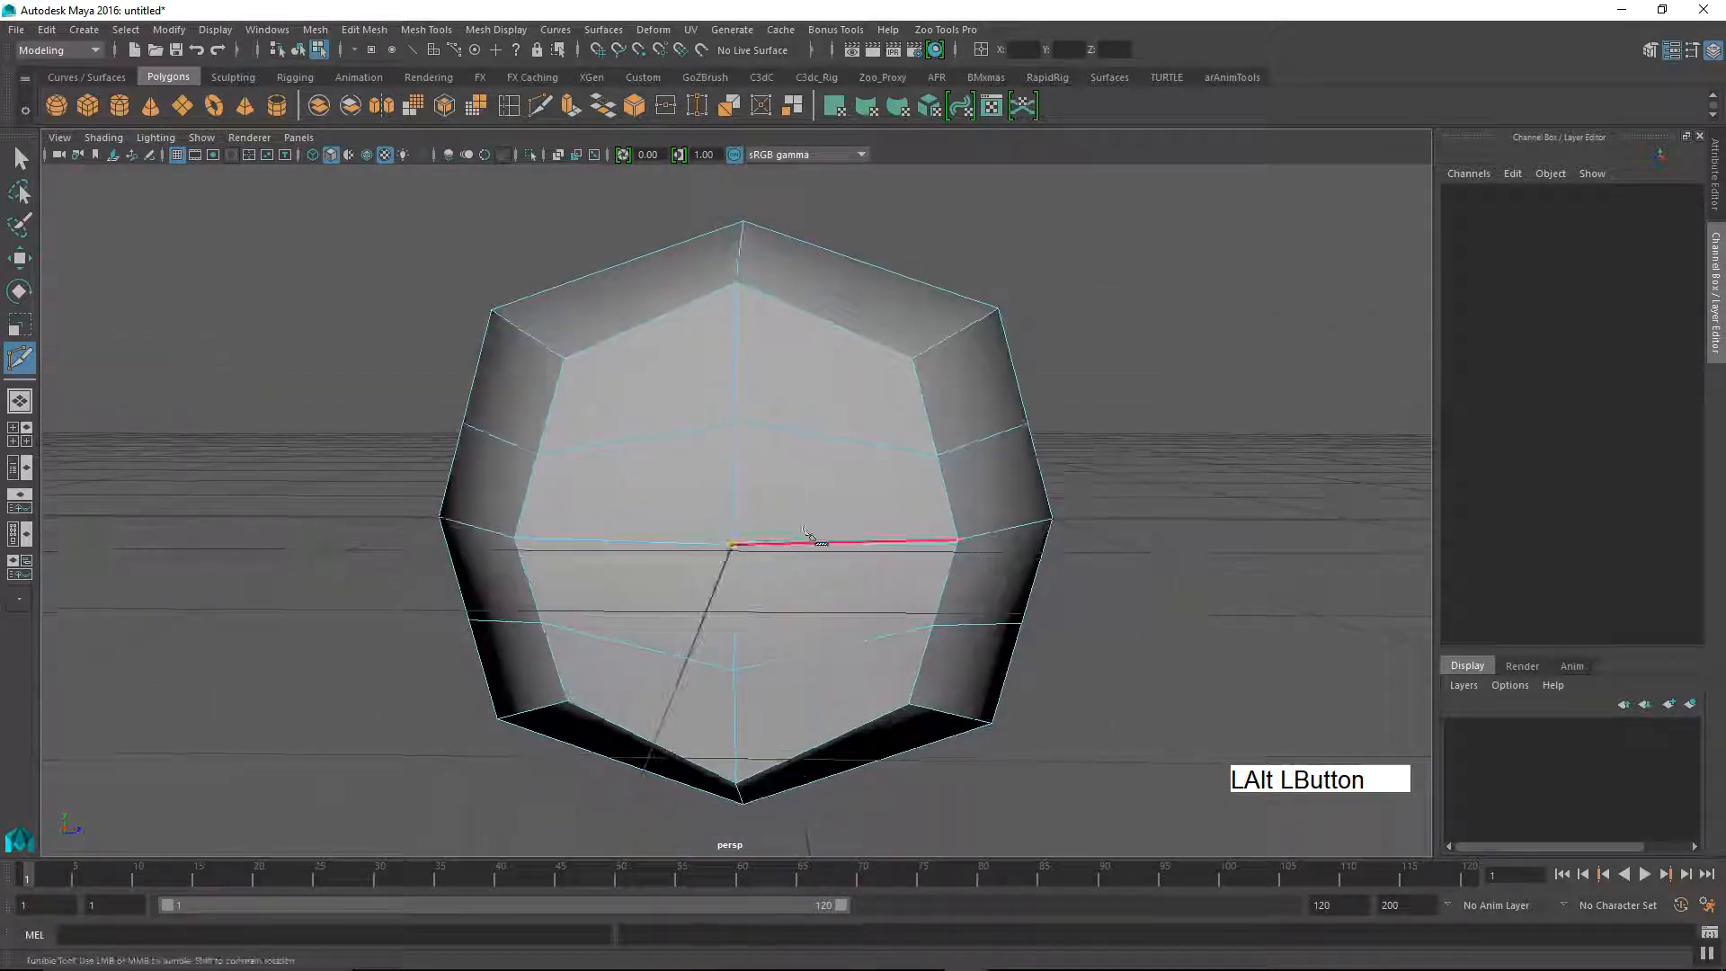
Step: Undo both horizontal edge loops inserted around the cube
{"action": "key", "text": "ctrl+z"}
{"action": "key", "text": "ctrl+z"}
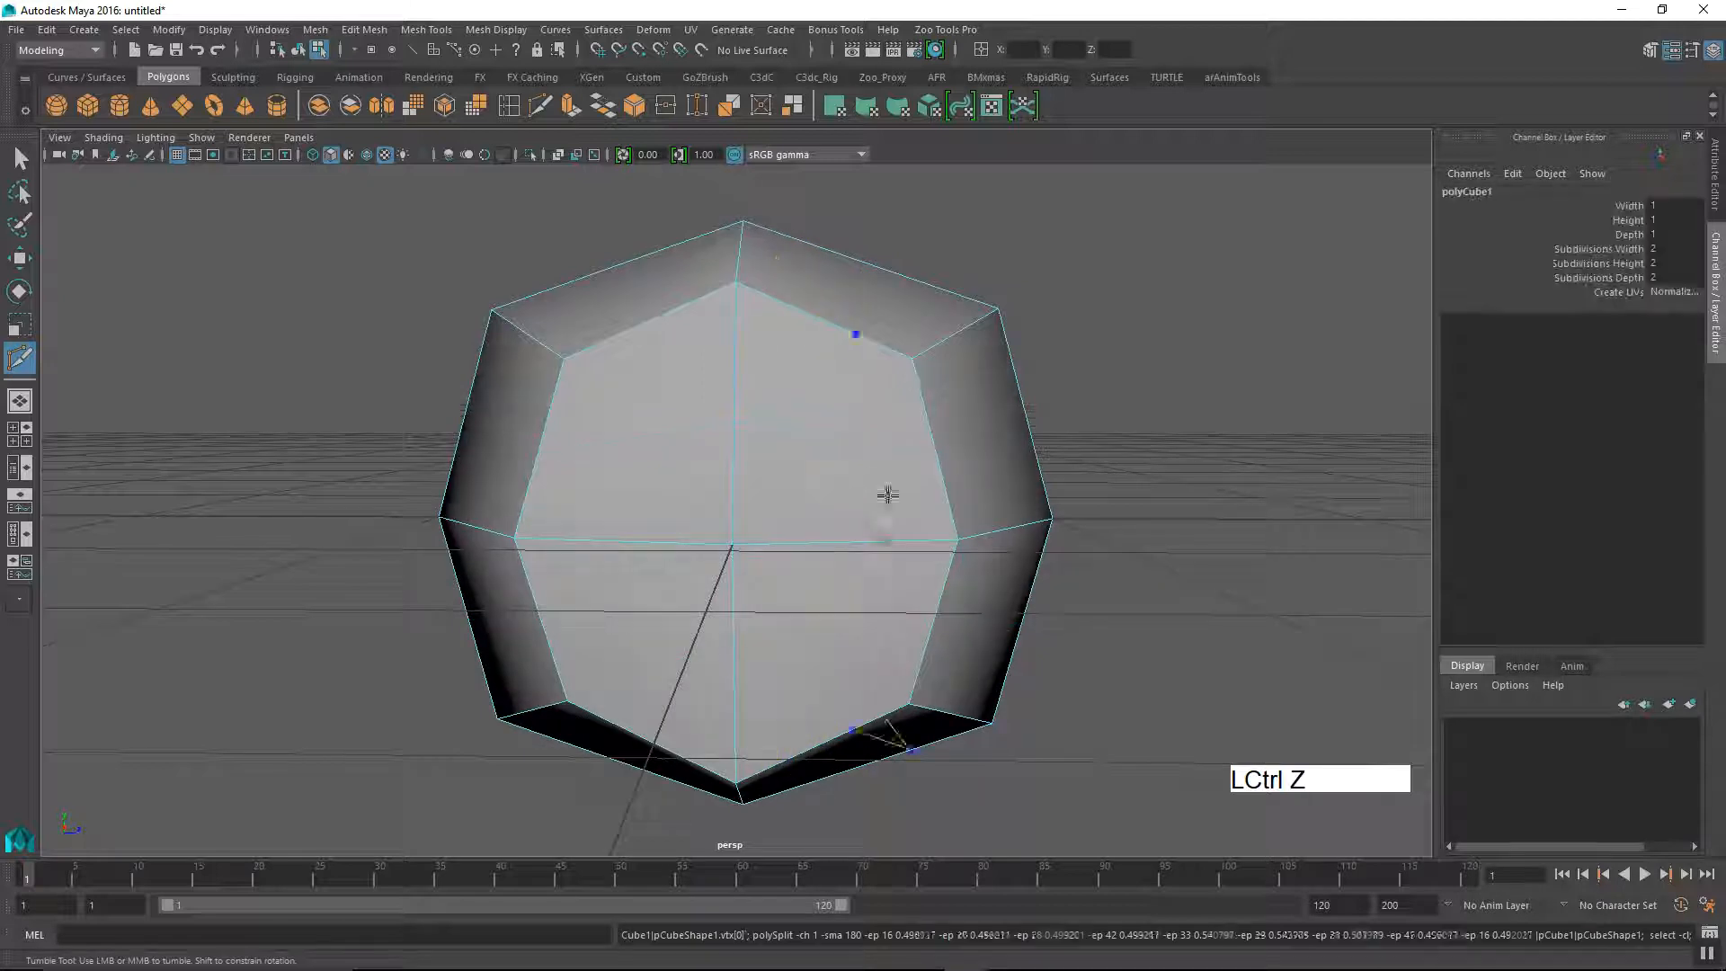
{"action": "mouse_move", "coordinate": [693, 585]}
{"action": "left_mouse_down", "text": "alt"}
{"action": "mouse_move", "coordinate": [739, 599]}
{"action": "mouse_move", "coordinate": [693, 570]}
{"action": "left_mouse_up", "text": "alt"}
{"action": "middle_click_drag", "start_coordinate": [694, 570], "coordinate": [675, 578], "text": "alt"}
{"action": "left_click_drag", "start_coordinate": [674, 578], "coordinate": [666, 613], "text": "alt"}
{"action": "left_click", "coordinate": [546, 363]}
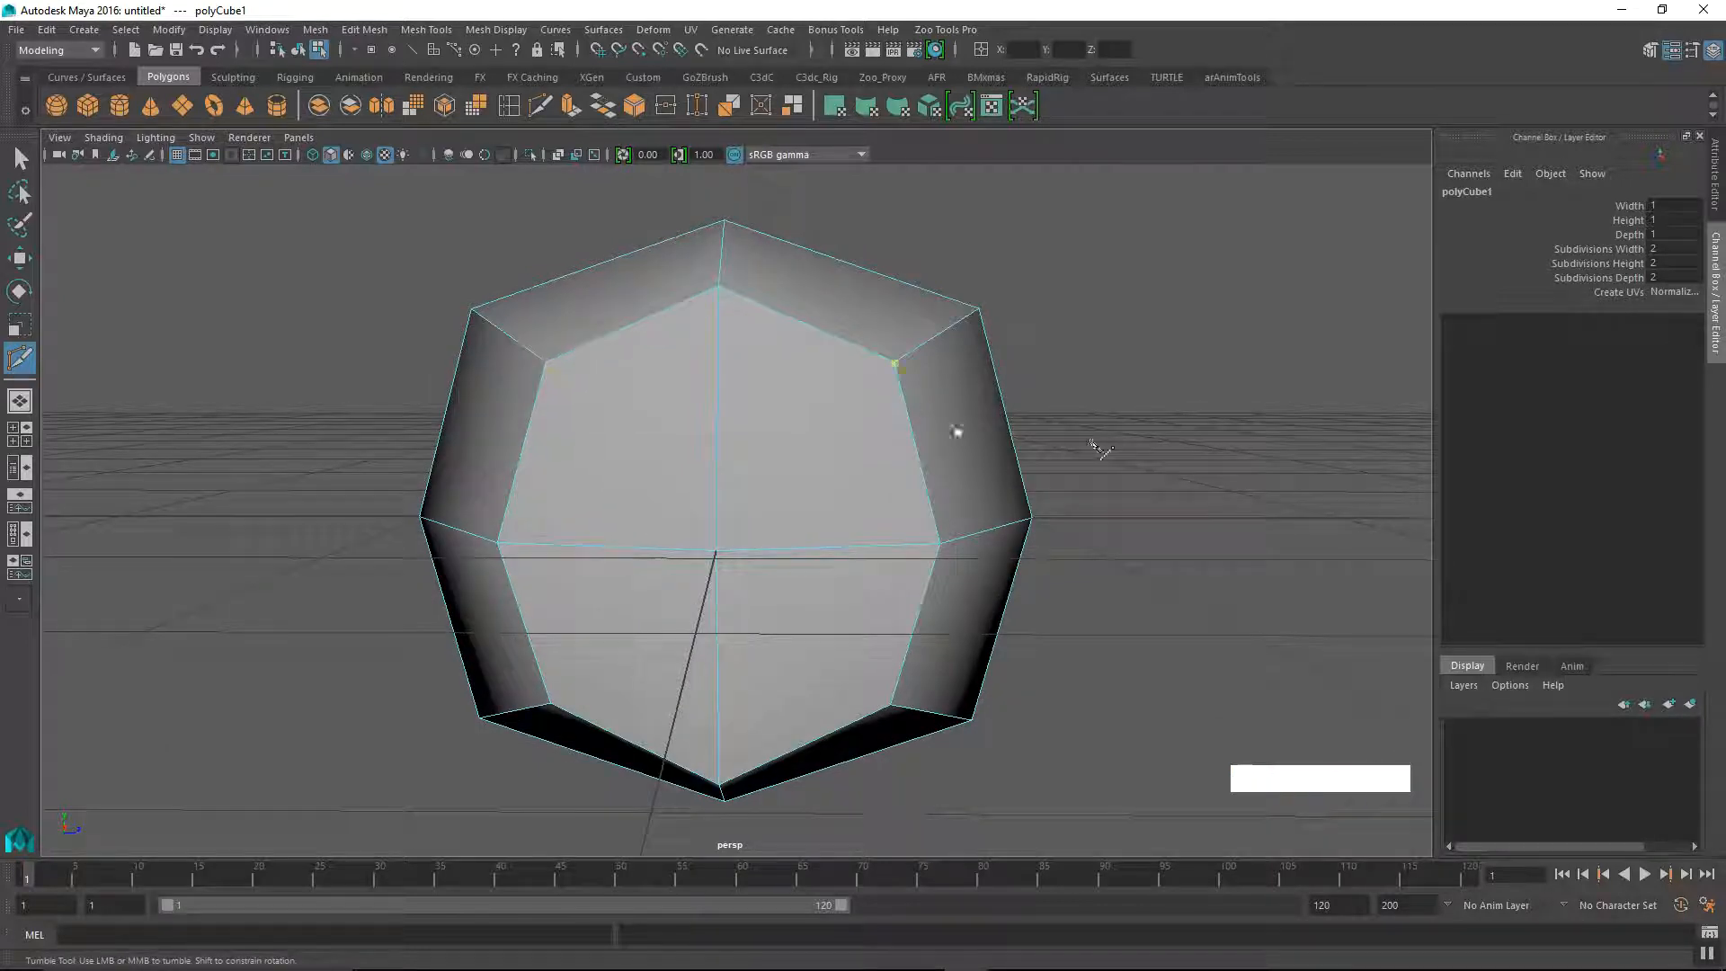
Step: Frame the cube in the front view and slice it with a straight horizontal Multi-Cut line across its upper half
{"action": "middle_click_drag", "start_coordinate": [804, 498], "coordinate": [890, 473], "text": "alt"}
{"action": "right_click_drag", "start_coordinate": [890, 474], "coordinate": [716, 536], "text": "alt"}
{"action": "mouse_move", "coordinate": [717, 536]}
{"action": "left_mouse_down", "text": "alt"}
{"action": "mouse_move", "coordinate": [747, 543]}
{"action": "mouse_move", "coordinate": [701, 527]}
{"action": "left_mouse_up", "text": "alt"}
{"action": "middle_click_drag", "start_coordinate": [702, 528], "coordinate": [693, 590], "text": "alt"}
{"action": "mouse_move", "coordinate": [693, 590]}
{"action": "left_mouse_down", "text": "alt"}
{"action": "mouse_move", "coordinate": [687, 573]}
{"action": "mouse_move", "coordinate": [705, 585]}
{"action": "left_mouse_up", "text": "alt"}
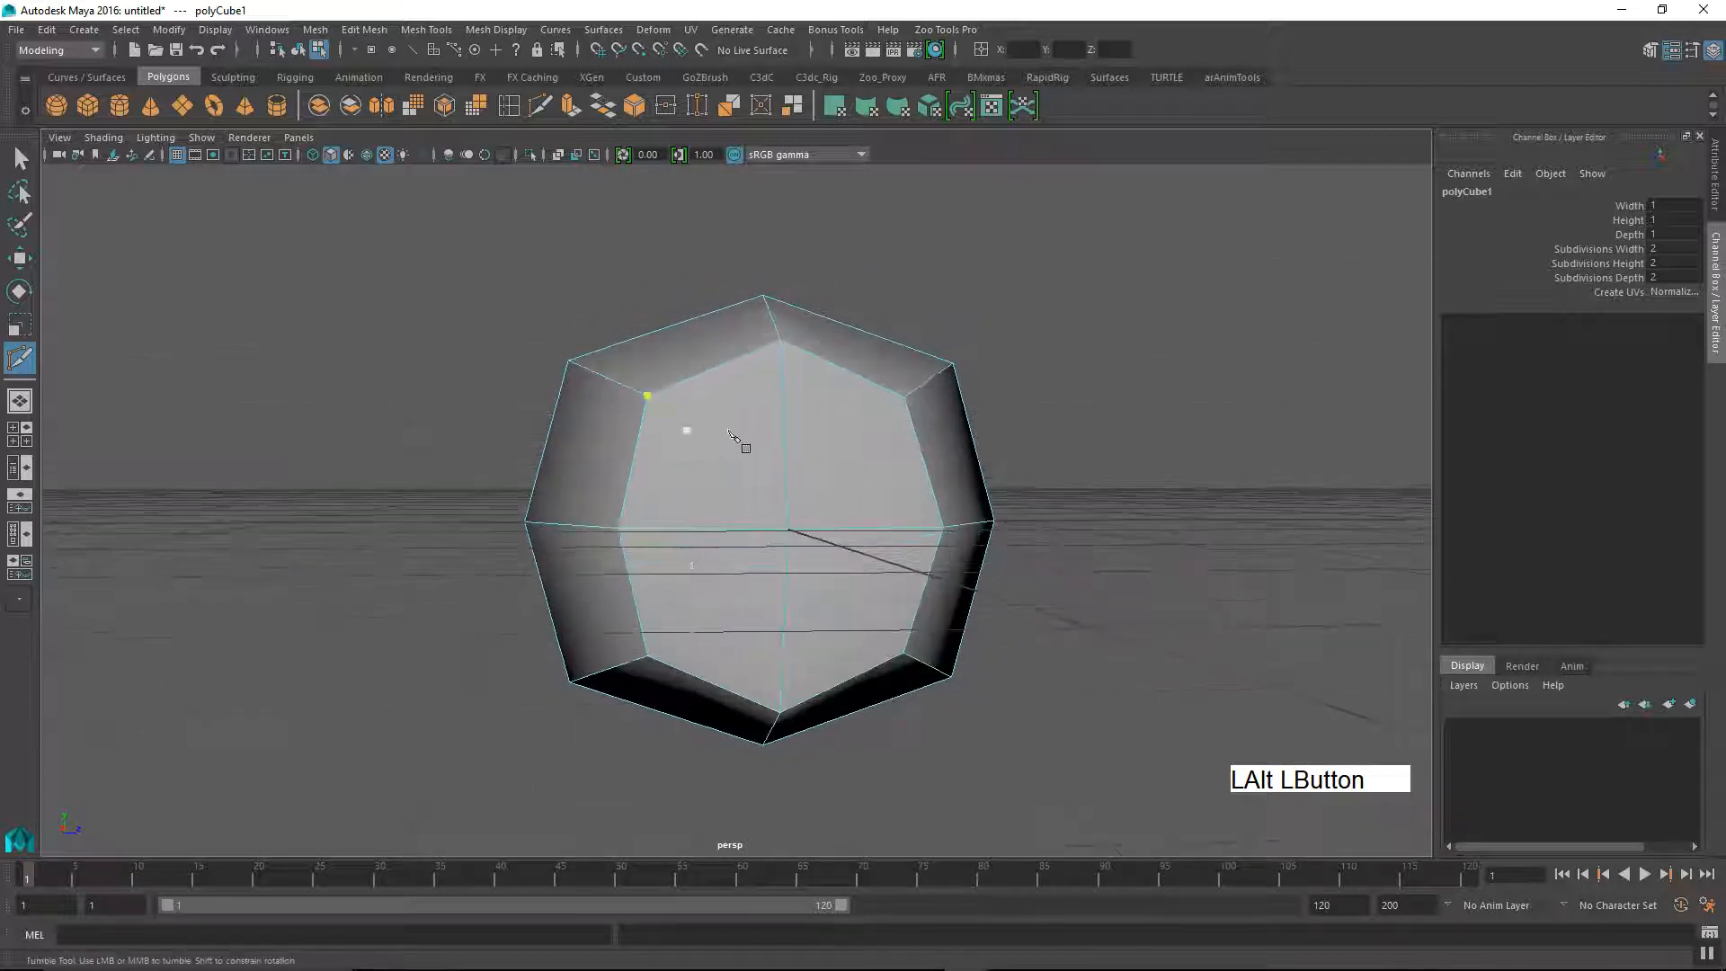
{"action": "left_click_drag", "start_coordinate": [719, 495], "coordinate": [719, 560], "text": "alt"}
{"action": "key", "text": "space"}
{"action": "middle_click_drag", "start_coordinate": [720, 560], "coordinate": [737, 593], "text": "alt"}
{"action": "key", "text": "f"}
{"action": "right_click_drag", "start_coordinate": [767, 586], "coordinate": [939, 589], "text": "alt"}
{"action": "middle_click_drag", "start_coordinate": [791, 576], "coordinate": [809, 559], "text": "alt"}
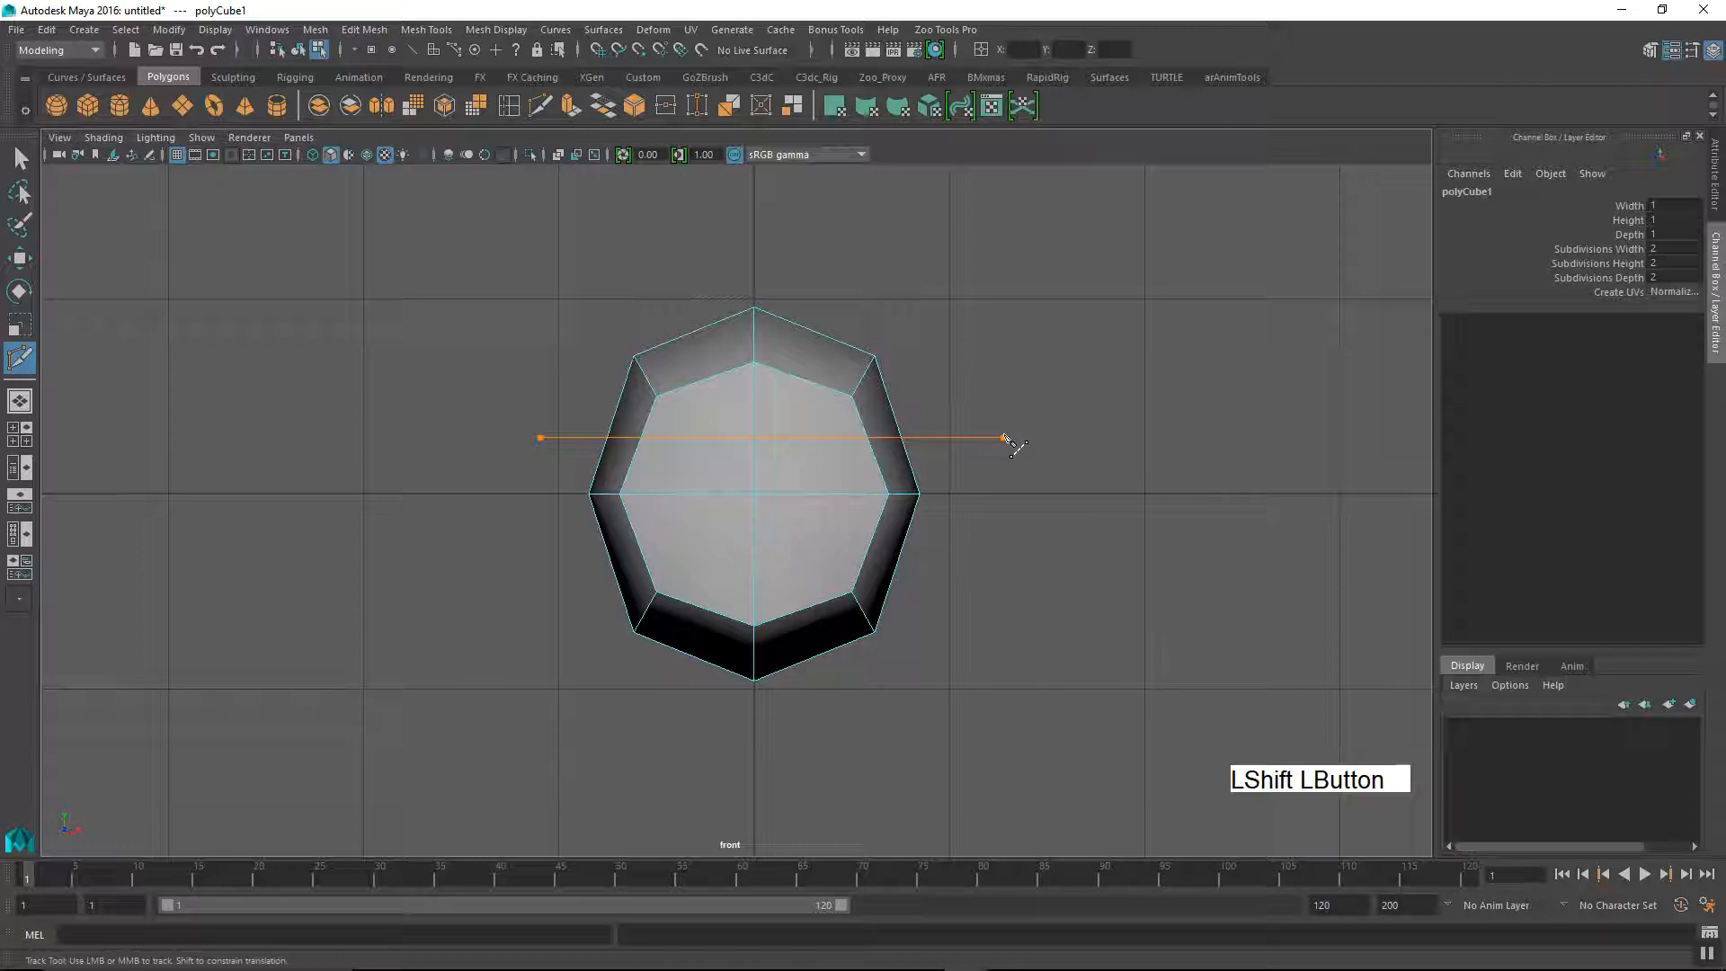
{"action": "left_click_drag", "start_coordinate": [1006, 438], "coordinate": [1009, 437], "text": "shift"}
Step: Slice the cube with a second straight horizontal line across its lower half in the front view
{"action": "middle_click_drag", "start_coordinate": [939, 540], "coordinate": [933, 582], "text": "alt"}
{"action": "right_click_drag", "start_coordinate": [932, 581], "coordinate": [1048, 543], "text": "alt"}
{"action": "middle_click_drag", "start_coordinate": [1049, 543], "coordinate": [1070, 532], "text": "alt"}
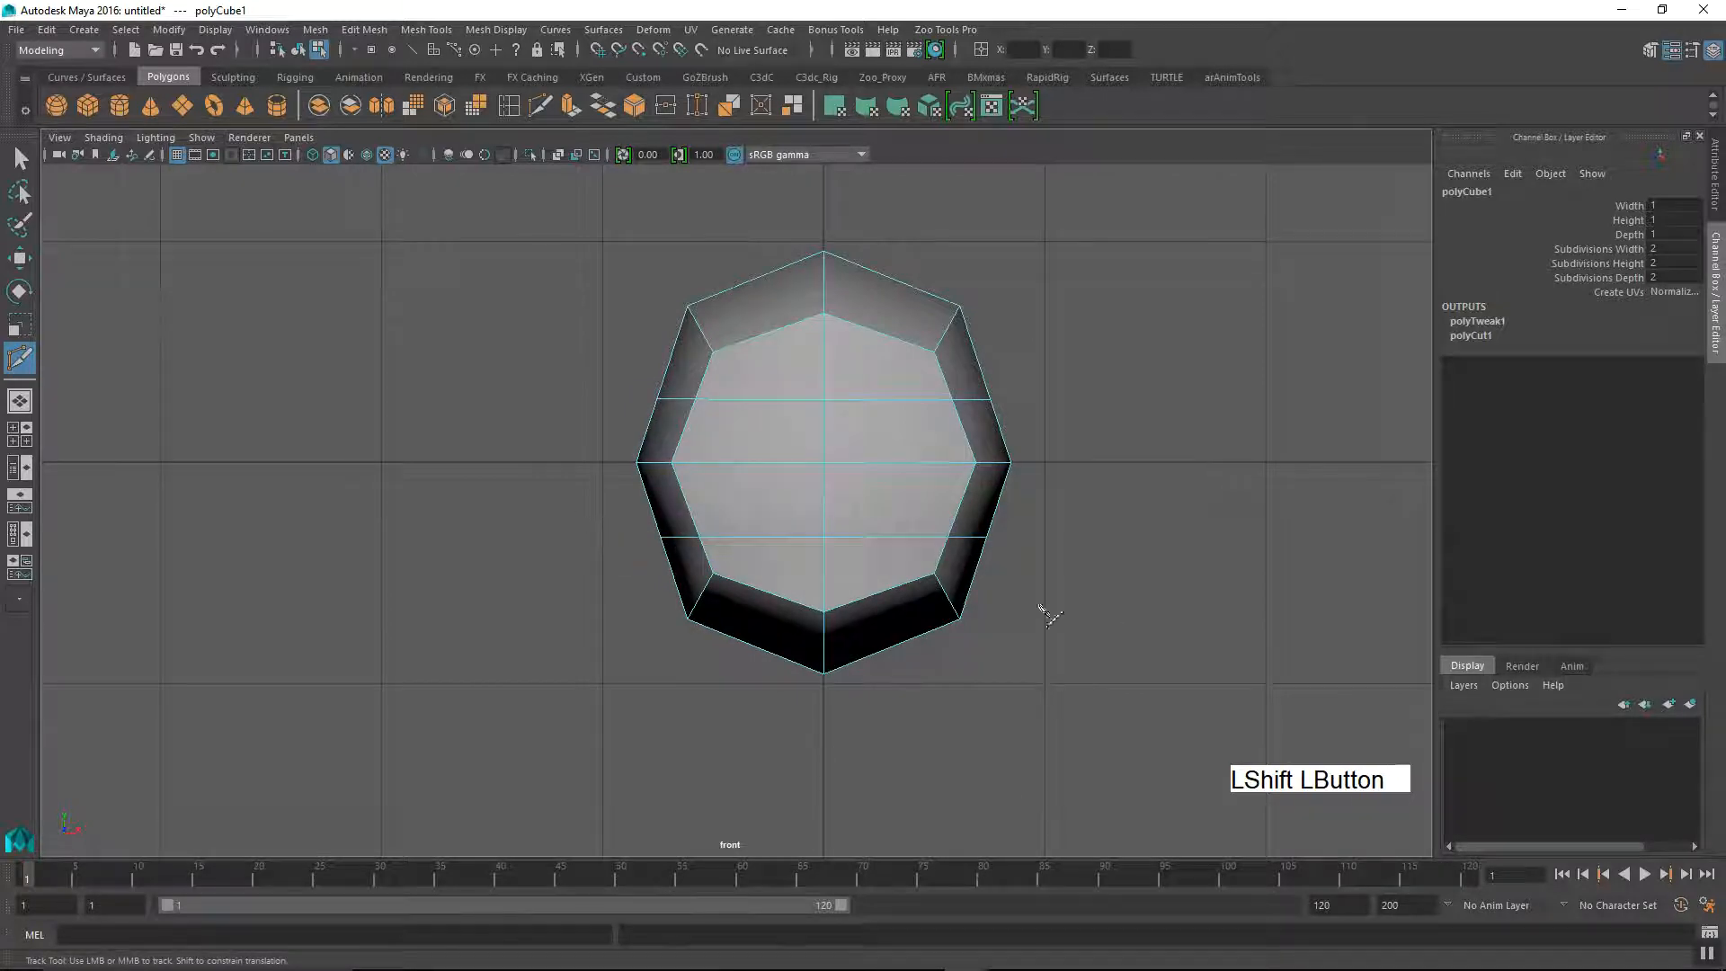
{"action": "middle_click_drag", "start_coordinate": [1064, 636], "coordinate": [956, 585], "text": "alt"}
{"action": "right_click_drag", "start_coordinate": [956, 585], "coordinate": [570, 520], "text": "alt"}
Step: Return to the perspective view, check the sliced cube all round and undo the horizontal slices
{"action": "key", "text": "space"}
{"action": "left_click_drag", "start_coordinate": [1038, 565], "coordinate": [1036, 506]}
{"action": "left_click_drag", "start_coordinate": [972, 580], "coordinate": [762, 589], "text": "alt"}
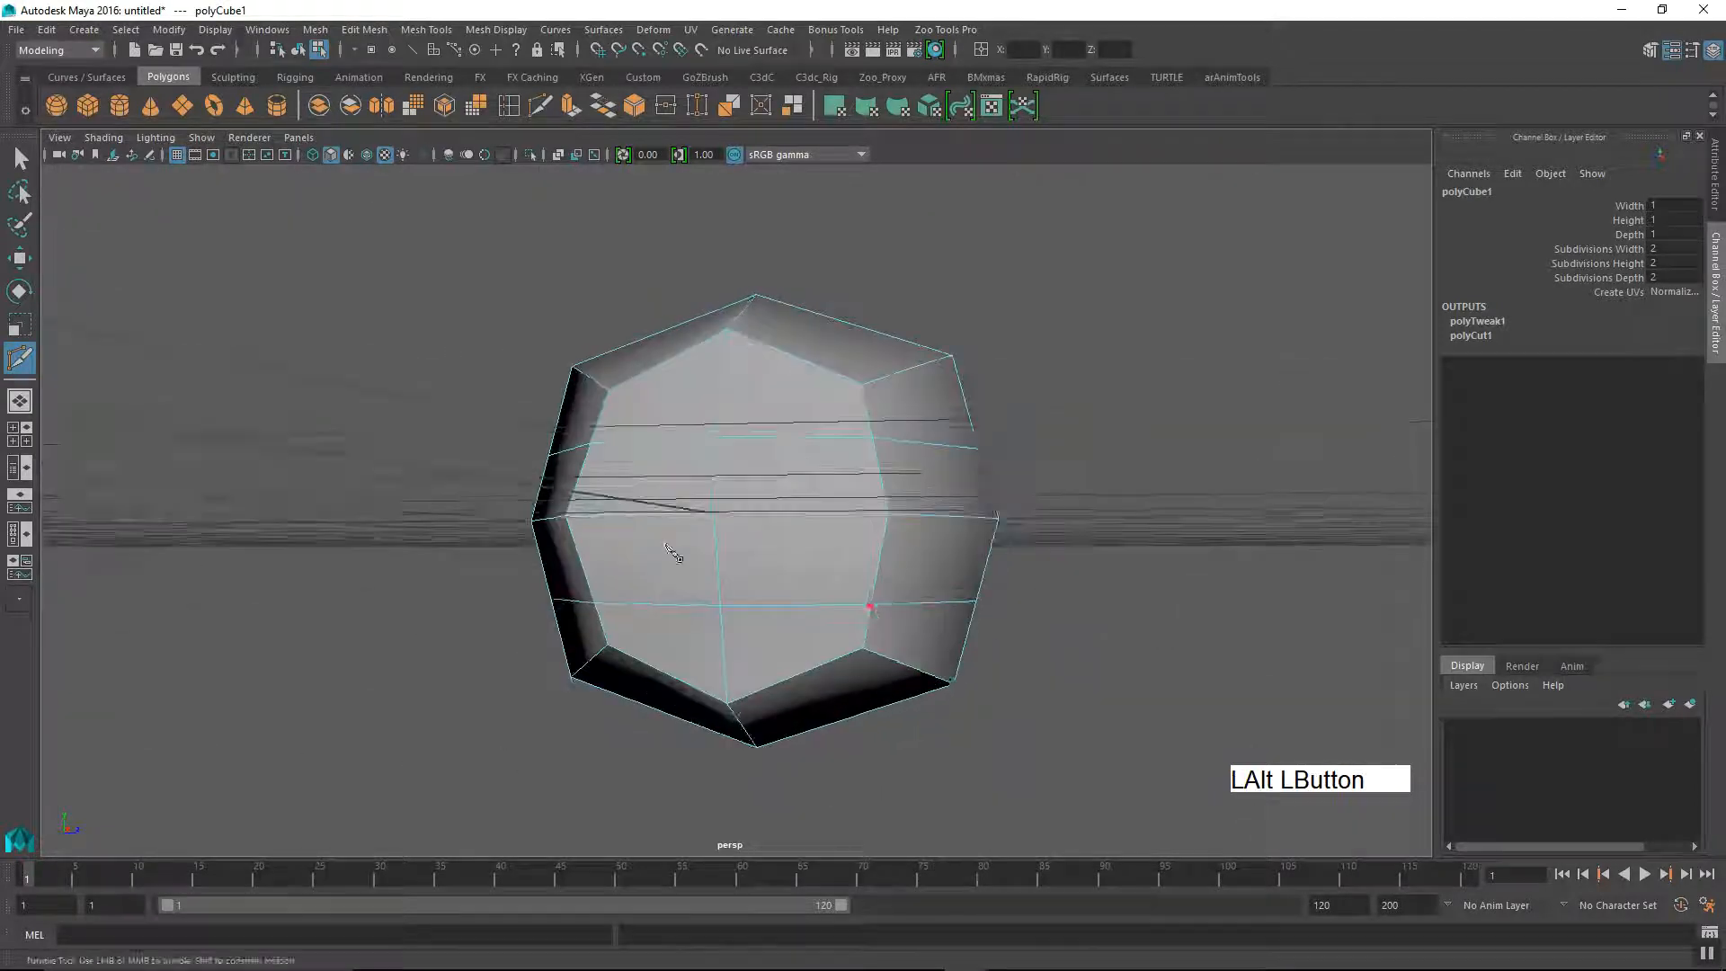
{"action": "left_click_drag", "start_coordinate": [1087, 602], "coordinate": [1105, 547], "text": "alt"}
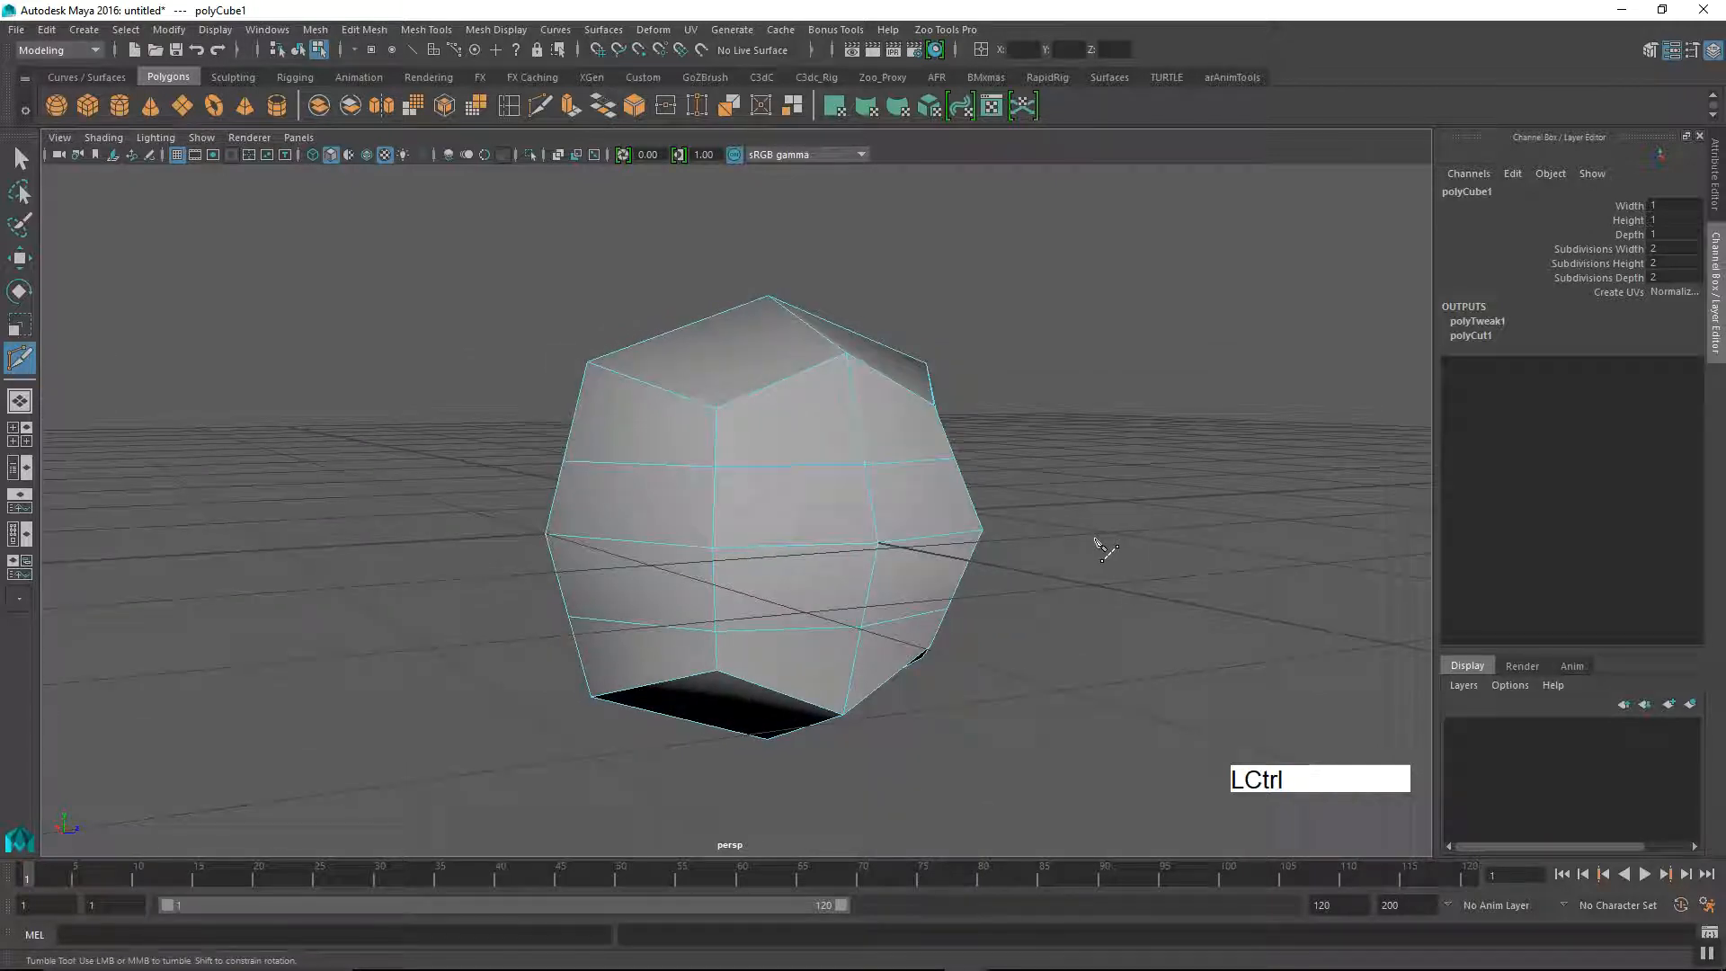
{"action": "key", "text": "ctrl+z"}
Step: Slice diagonally through the whole cube in the perspective view with freely angled Multi-Cut lines that cross on its surface
{"action": "left_click_drag", "start_coordinate": [1088, 541], "coordinate": [1018, 613], "text": "alt"}
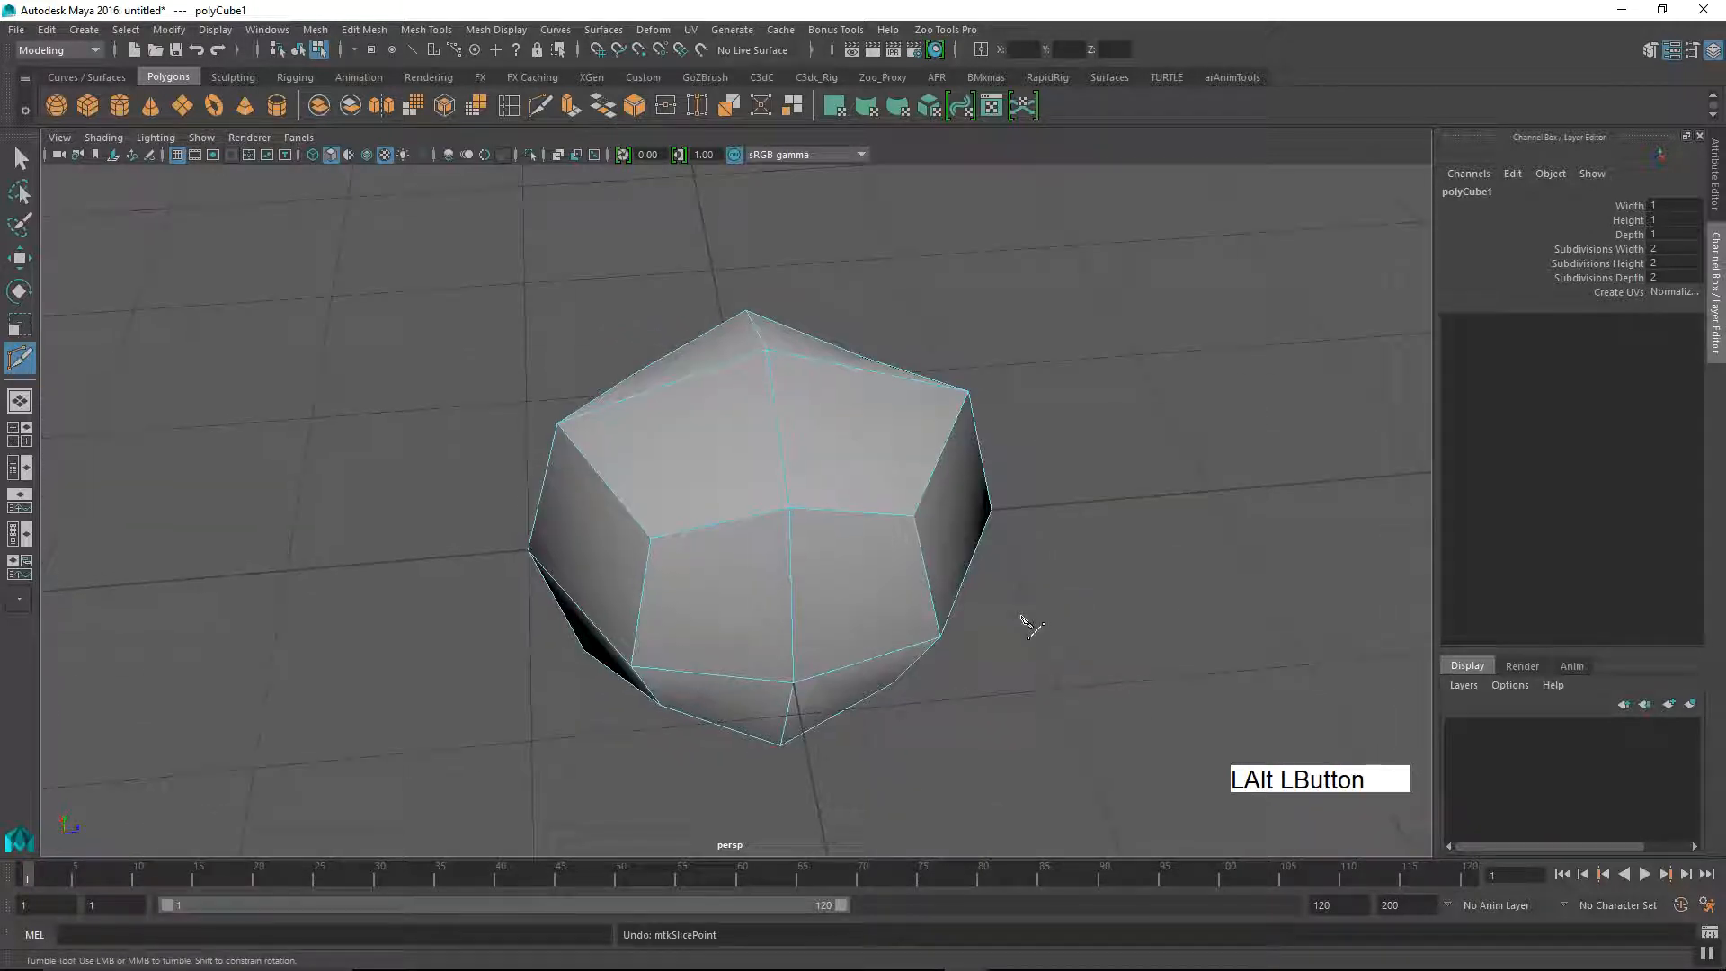
{"action": "right_click_drag", "start_coordinate": [1018, 614], "coordinate": [915, 611], "text": "alt"}
{"action": "left_click_drag", "start_coordinate": [916, 612], "coordinate": [956, 663], "text": "alt"}
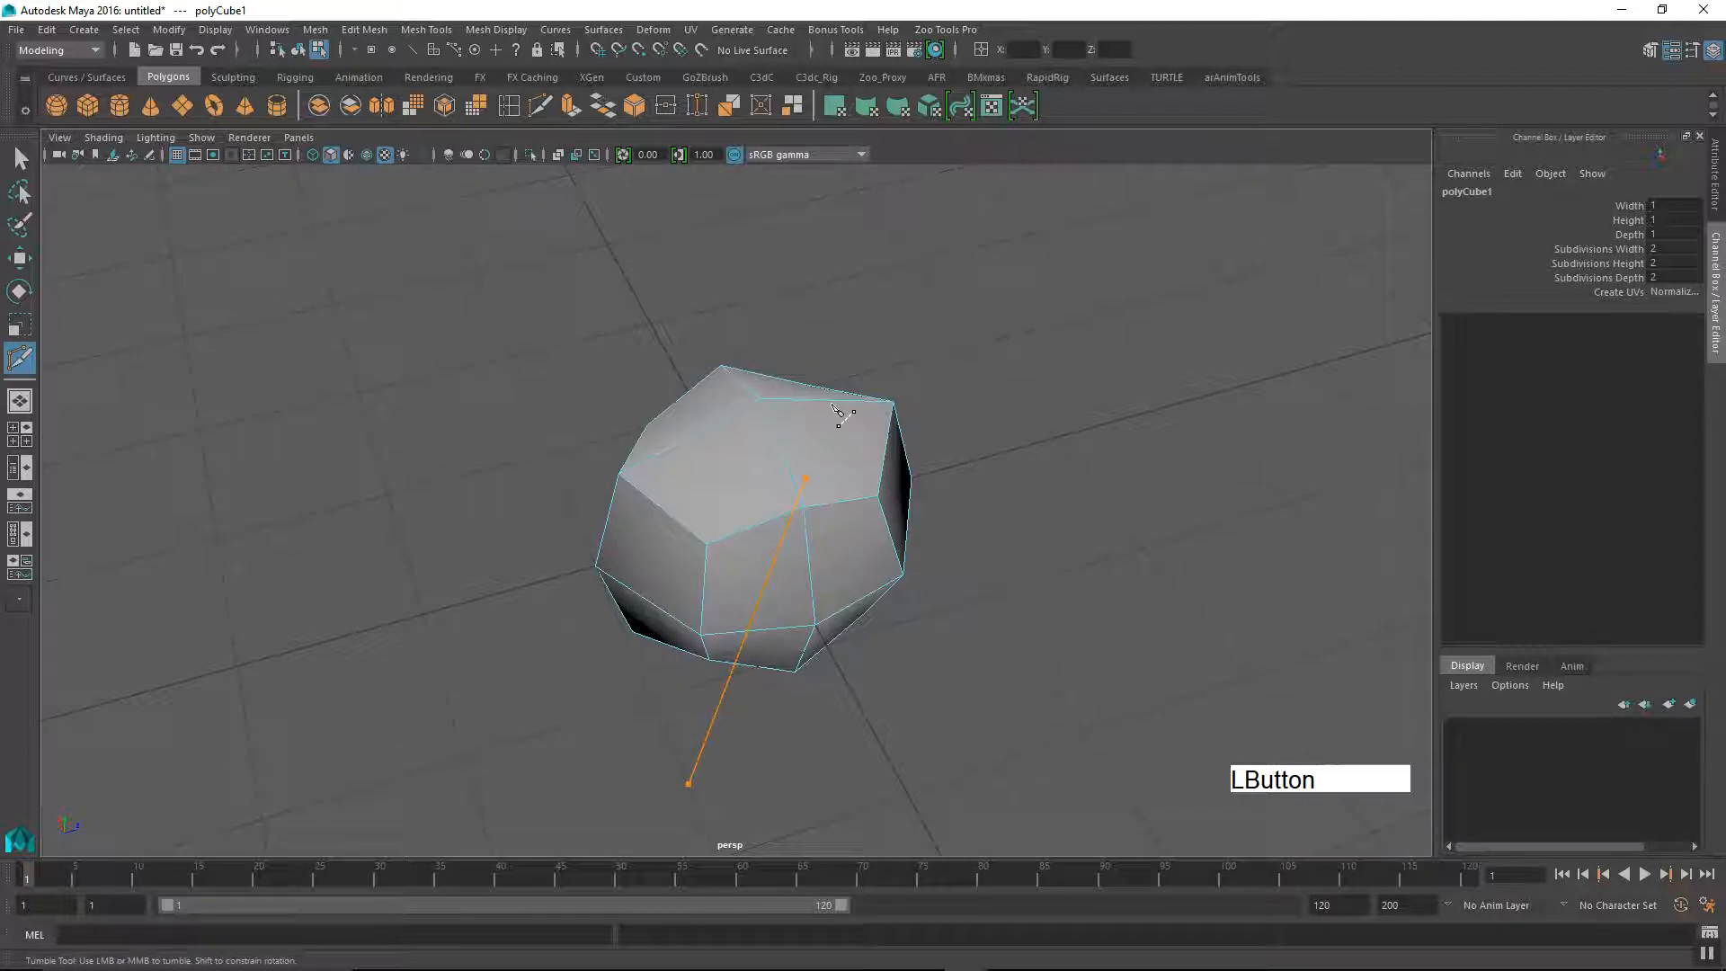
{"action": "left_click_drag", "start_coordinate": [800, 501], "coordinate": [869, 276]}
{"action": "left_click_drag", "start_coordinate": [867, 584], "coordinate": [1137, 662], "text": "alt"}
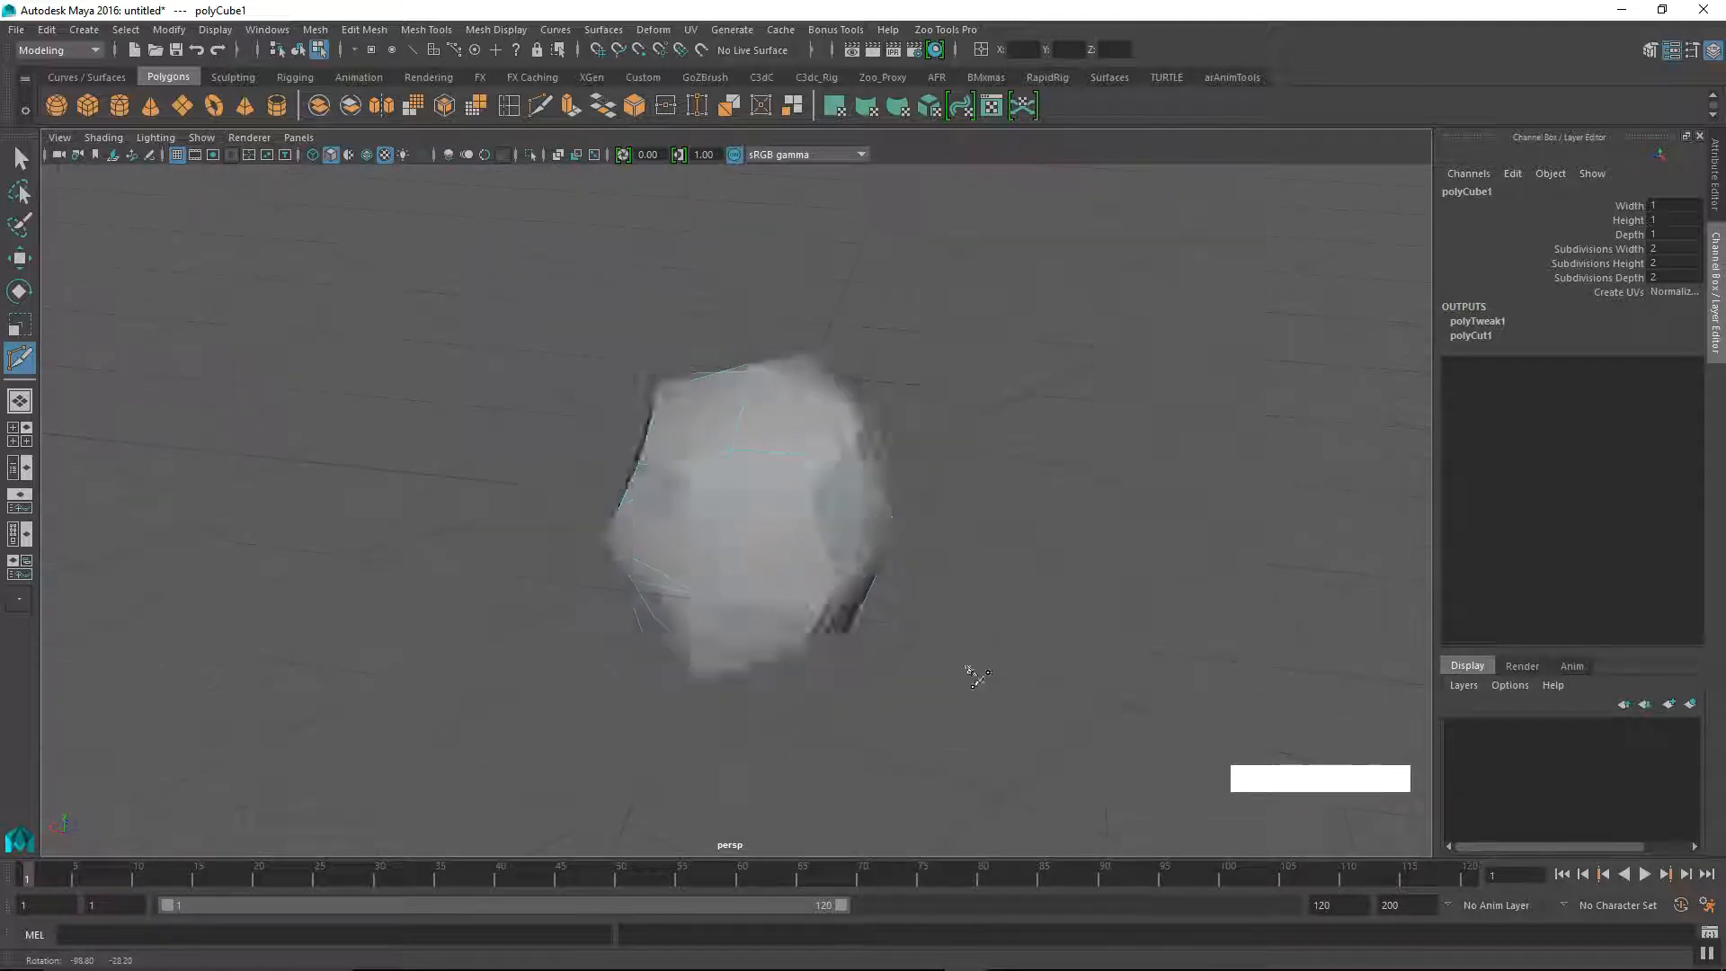
Step: Examine where the diagonal slices run across the cube's faces on all sides
{"action": "left_click_drag", "start_coordinate": [799, 658], "coordinate": [690, 633], "text": "alt"}
{"action": "middle_click_drag", "start_coordinate": [659, 631], "coordinate": [642, 615], "text": "alt"}
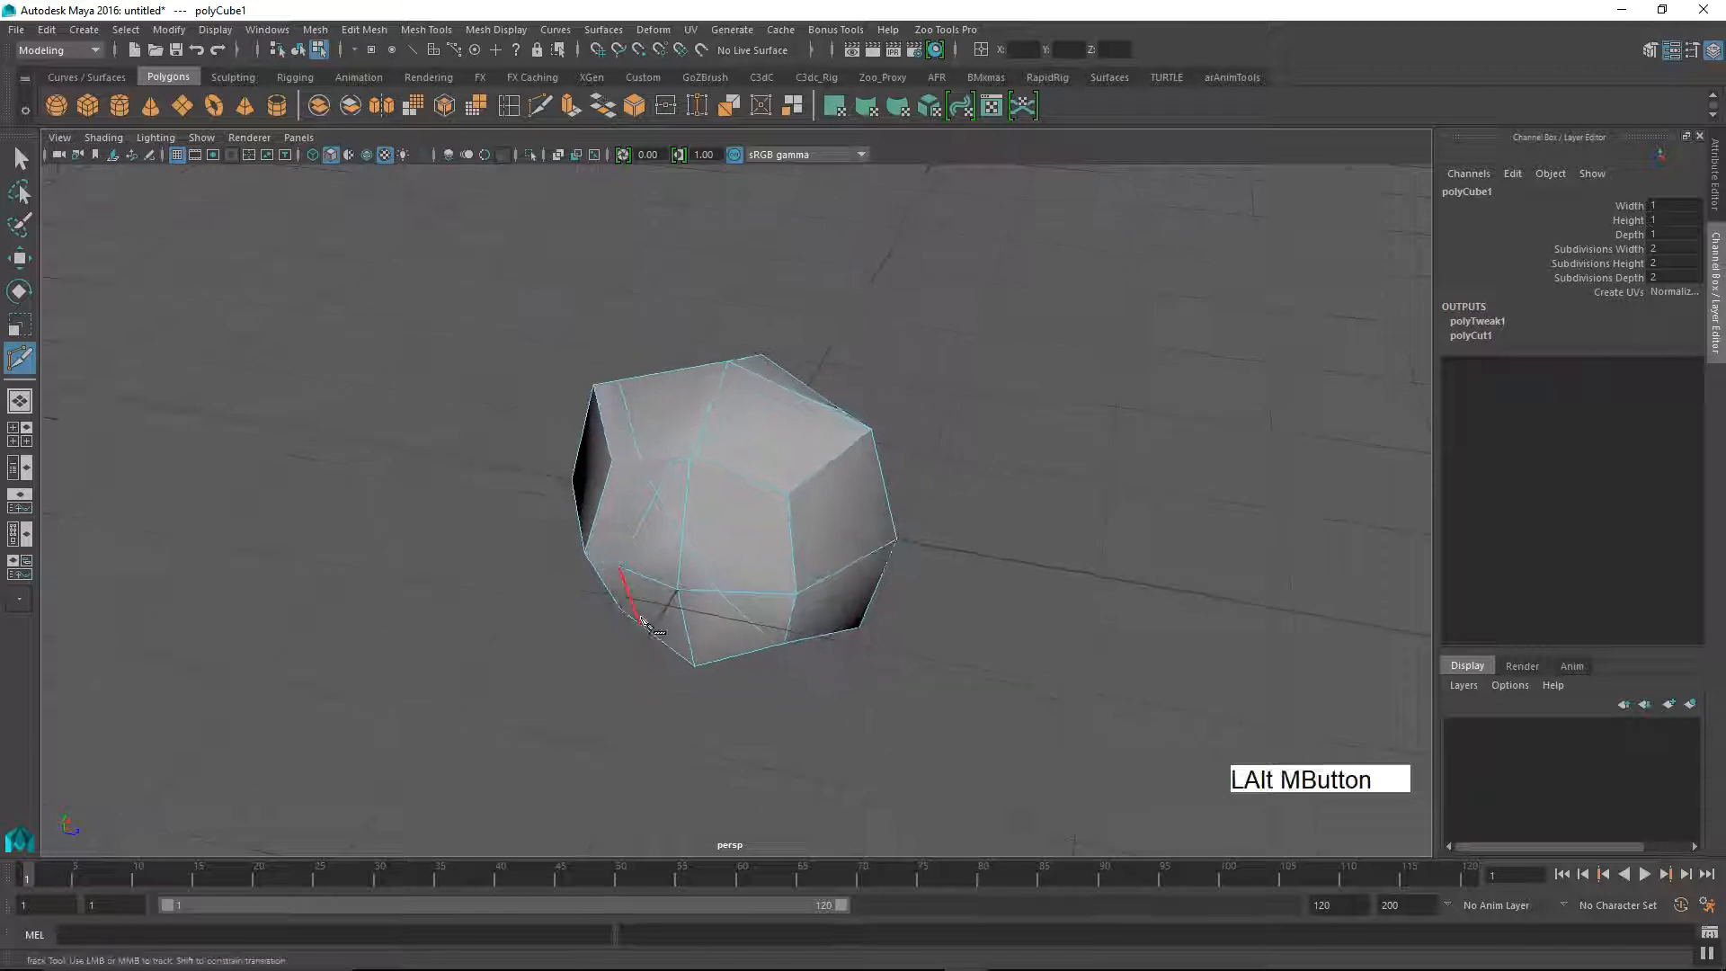
{"action": "right_click_drag", "start_coordinate": [644, 620], "coordinate": [718, 718], "text": "alt"}
{"action": "left_click_drag", "start_coordinate": [720, 693], "coordinate": [851, 713], "text": "alt"}
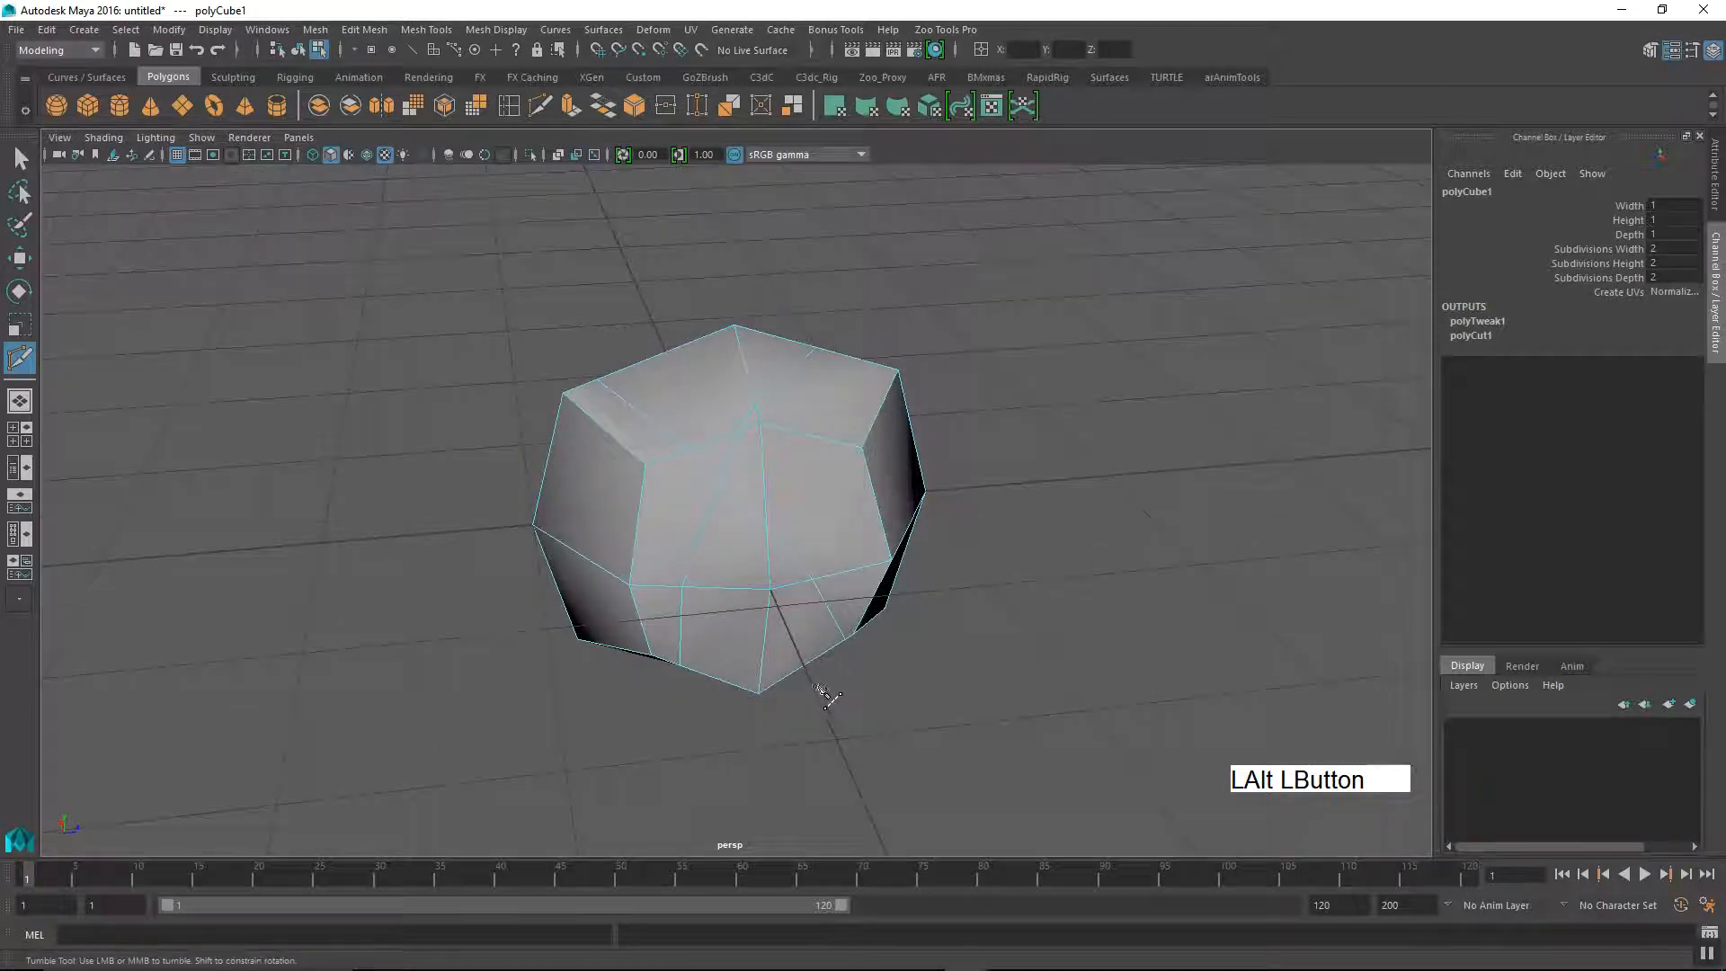
{"action": "left_click_drag", "start_coordinate": [864, 724], "coordinate": [831, 716], "text": "alt"}
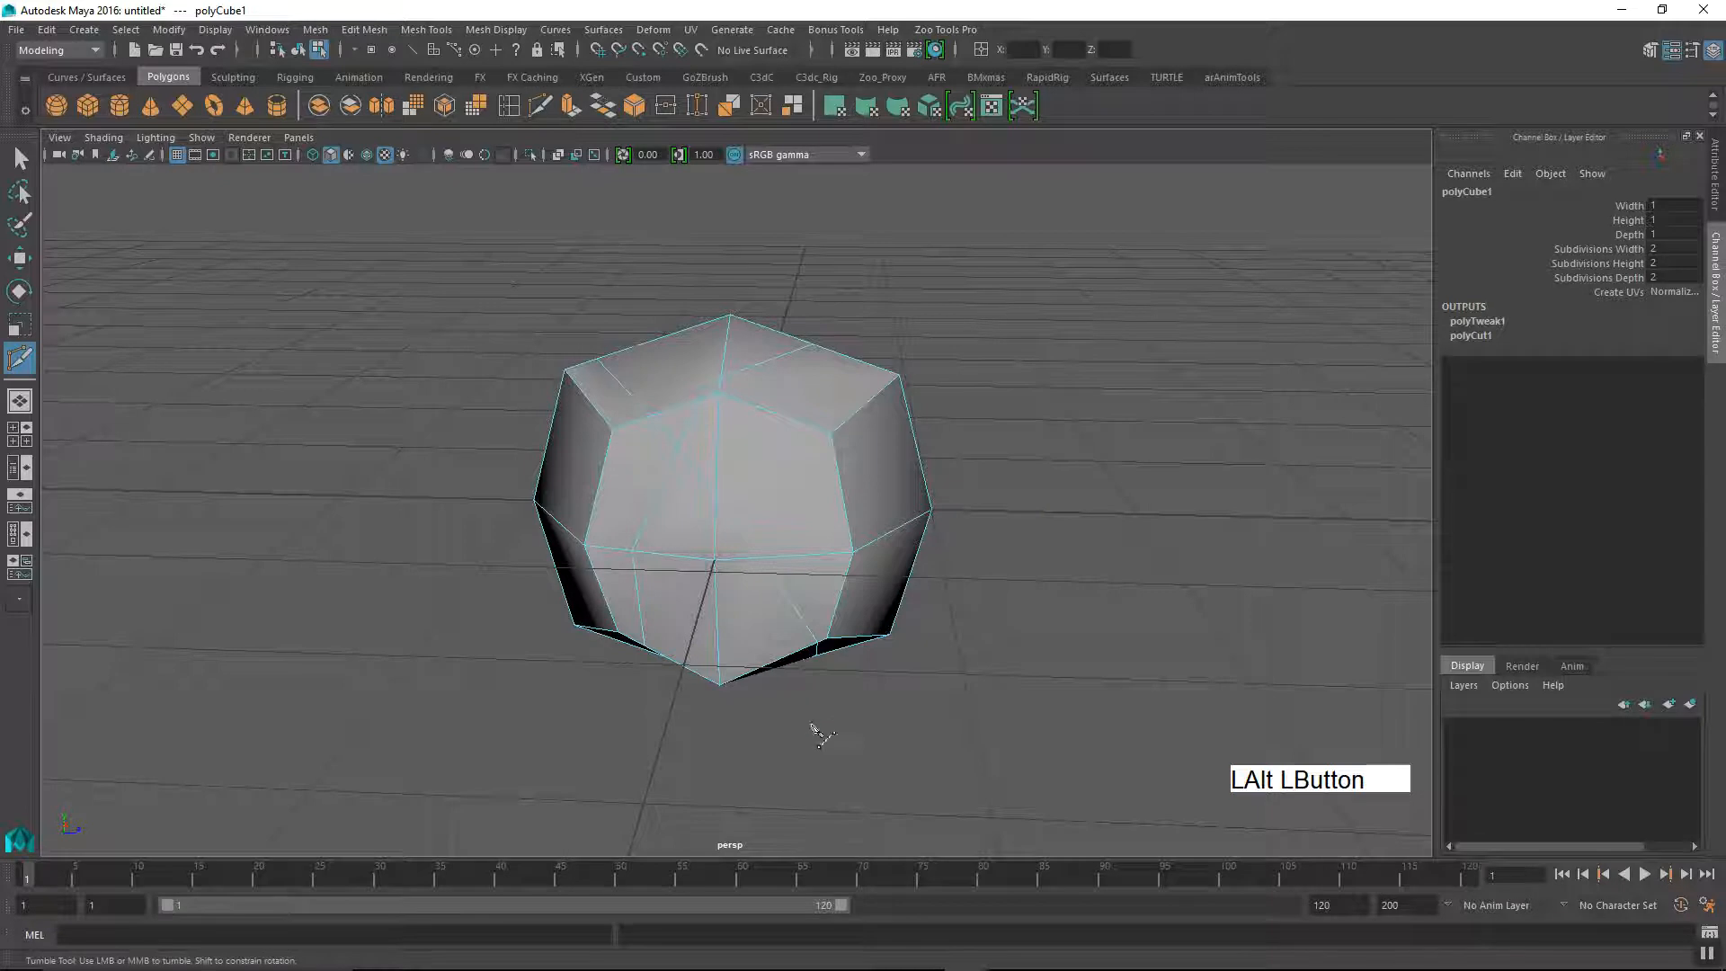
{"action": "left_click_drag", "start_coordinate": [854, 722], "coordinate": [762, 710], "text": "alt"}
{"action": "mouse_move", "coordinate": [910, 698]}
{"action": "left_mouse_down", "text": "alt"}
{"action": "mouse_move", "coordinate": [856, 732]}
{"action": "mouse_move", "coordinate": [898, 705]}
{"action": "mouse_move", "coordinate": [989, 559]}
{"action": "left_mouse_up", "text": "alt"}
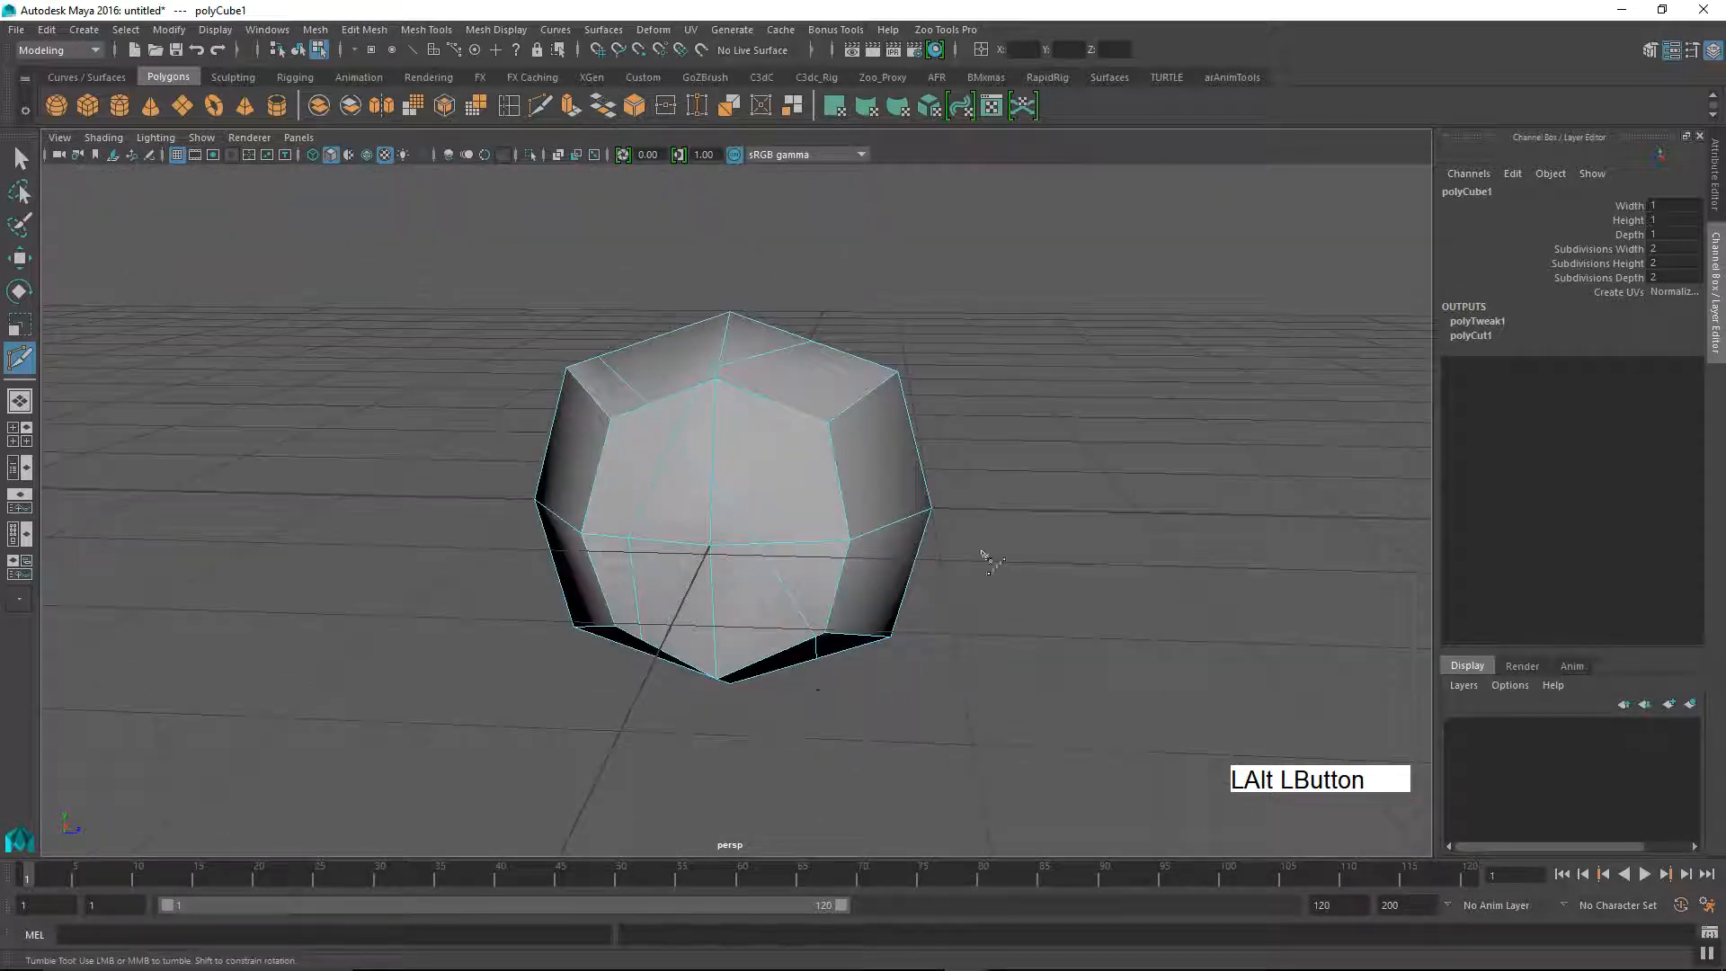
{"action": "middle_click_drag", "start_coordinate": [990, 559], "coordinate": [932, 597], "text": "alt"}
{"action": "left_click_drag", "start_coordinate": [932, 597], "coordinate": [1022, 663], "text": "alt"}
{"action": "middle_click_drag", "start_coordinate": [994, 636], "coordinate": [1060, 539], "text": "alt"}
{"action": "left_click_drag", "start_coordinate": [1060, 539], "coordinate": [945, 570], "text": "alt"}
{"action": "right_click_drag", "start_coordinate": [944, 570], "coordinate": [815, 562], "text": "alt"}
Step: Switch to the Move tool in face selection mode and select one of the cube's uncut side faces
{"action": "key", "text": "w"}
{"action": "right_click_drag", "start_coordinate": [814, 498], "coordinate": [815, 496]}
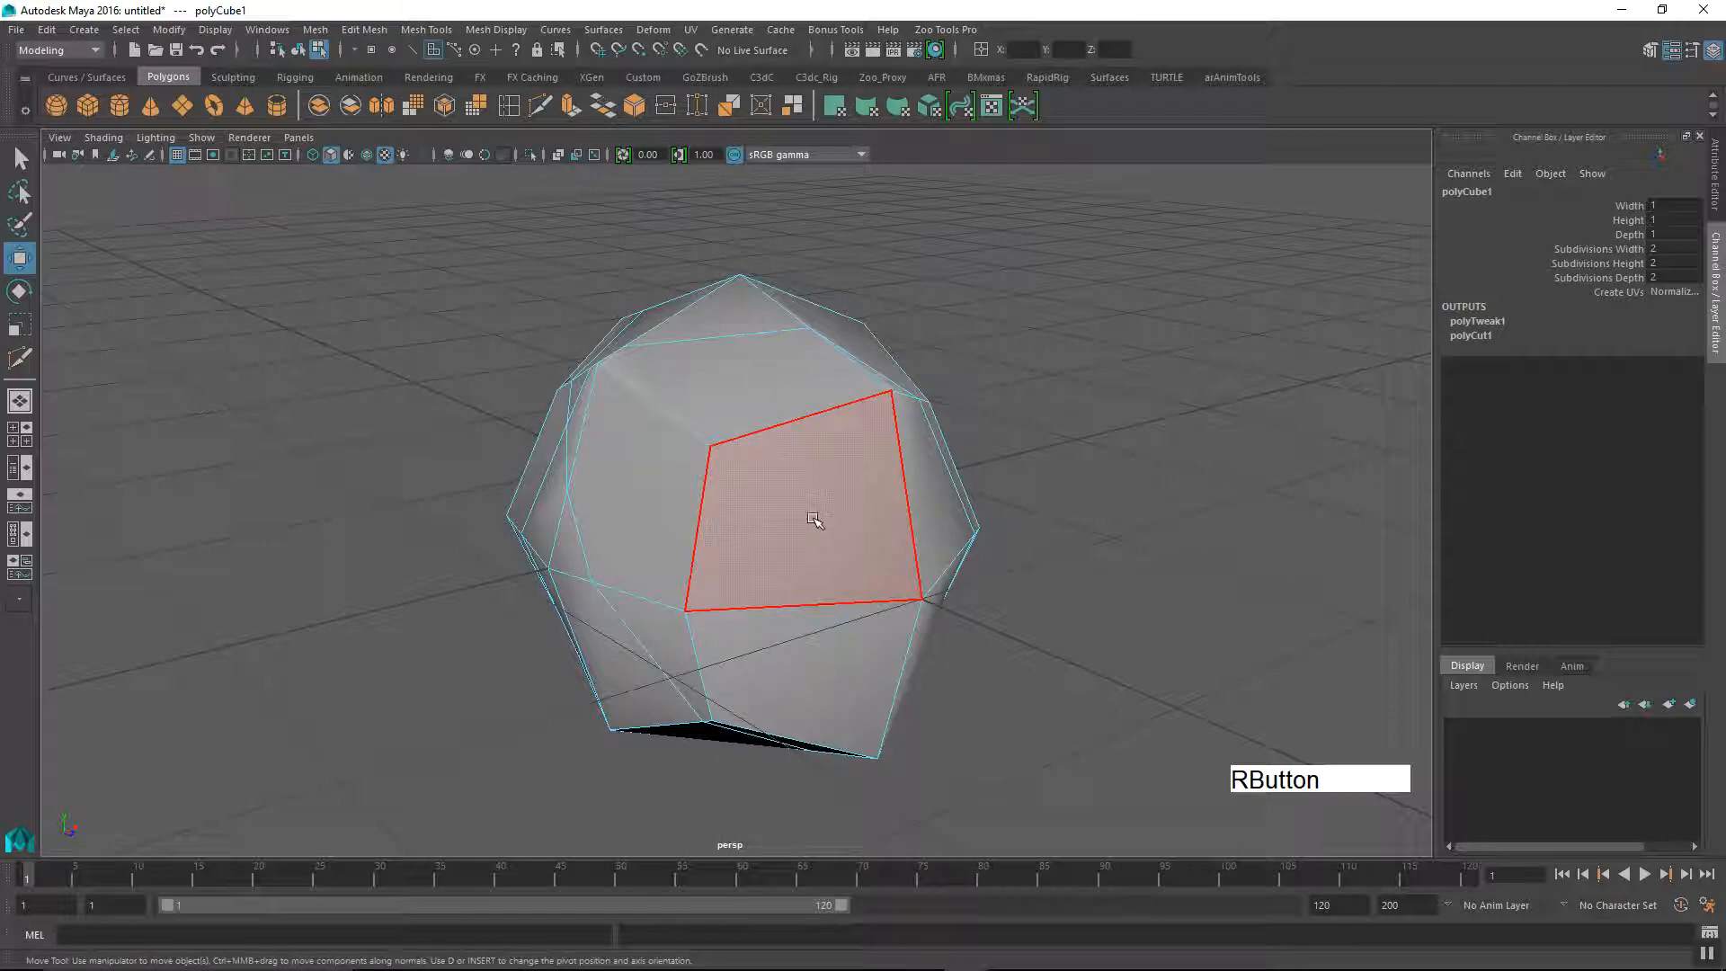
{"action": "left_click", "coordinate": [814, 522]}
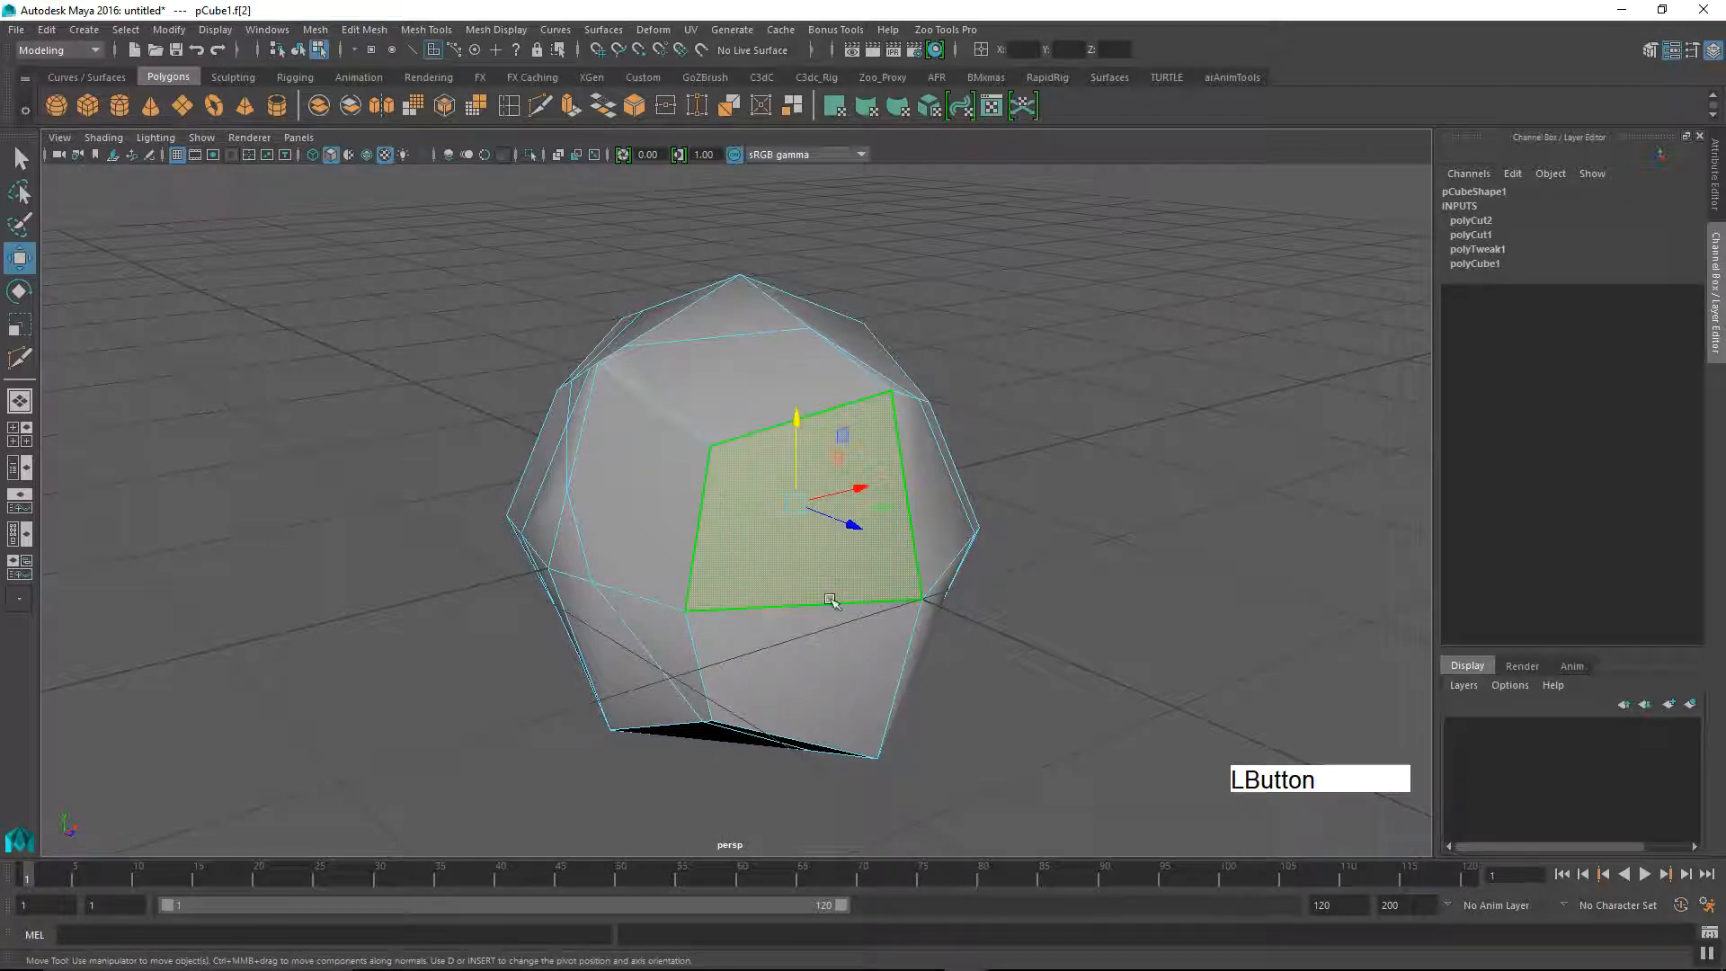
{"action": "left_click_drag", "start_coordinate": [743, 563], "coordinate": [881, 580], "text": "alt"}
{"action": "middle_click_drag", "start_coordinate": [822, 536], "coordinate": [870, 540], "text": "alt"}
{"action": "mouse_move", "coordinate": [871, 539]}
{"action": "right_mouse_down", "text": "alt"}
{"action": "mouse_move", "coordinate": [825, 510]}
{"action": "mouse_move", "coordinate": [877, 510]}
{"action": "right_mouse_up", "text": "alt"}
{"action": "left_click_drag", "start_coordinate": [877, 510], "coordinate": [766, 540], "text": "alt"}
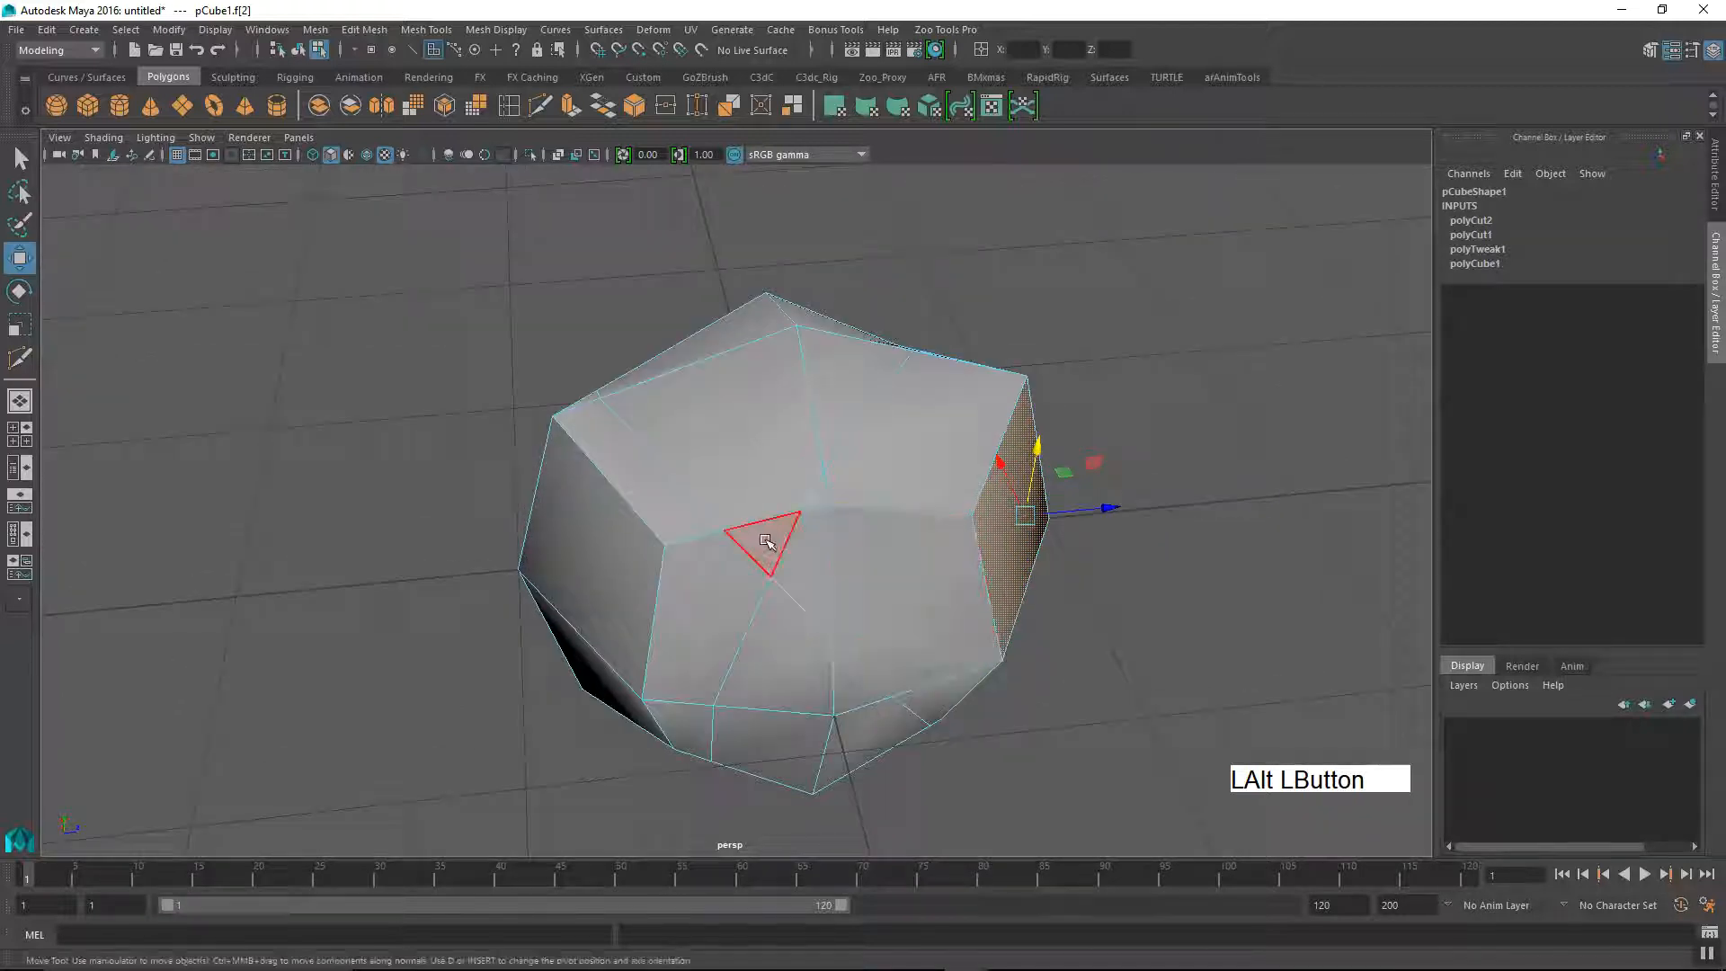
Step: Select the small triangular face created by the diagonal slices, extend the selection to all faces, and clear it
{"action": "left_click", "coordinate": [754, 546]}
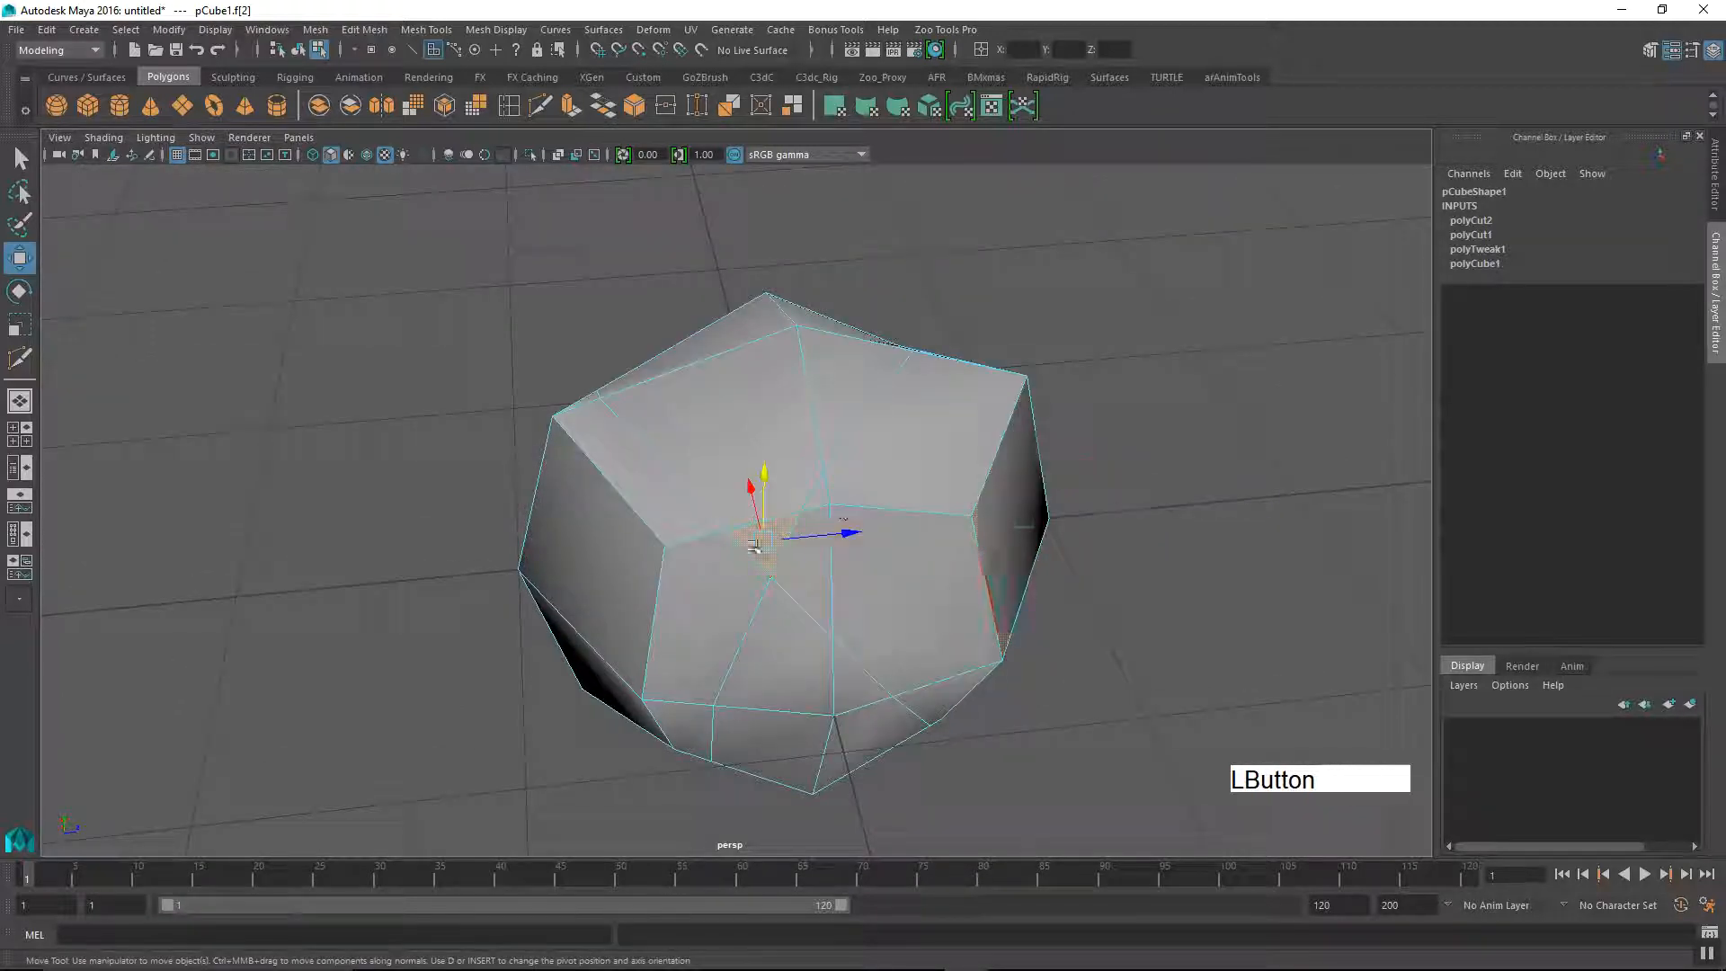
{"action": "double_click", "coordinate": [788, 622]}
{"action": "left_click", "coordinate": [1056, 577]}
{"action": "left_click_drag", "start_coordinate": [821, 606], "coordinate": [797, 501], "text": "alt"}
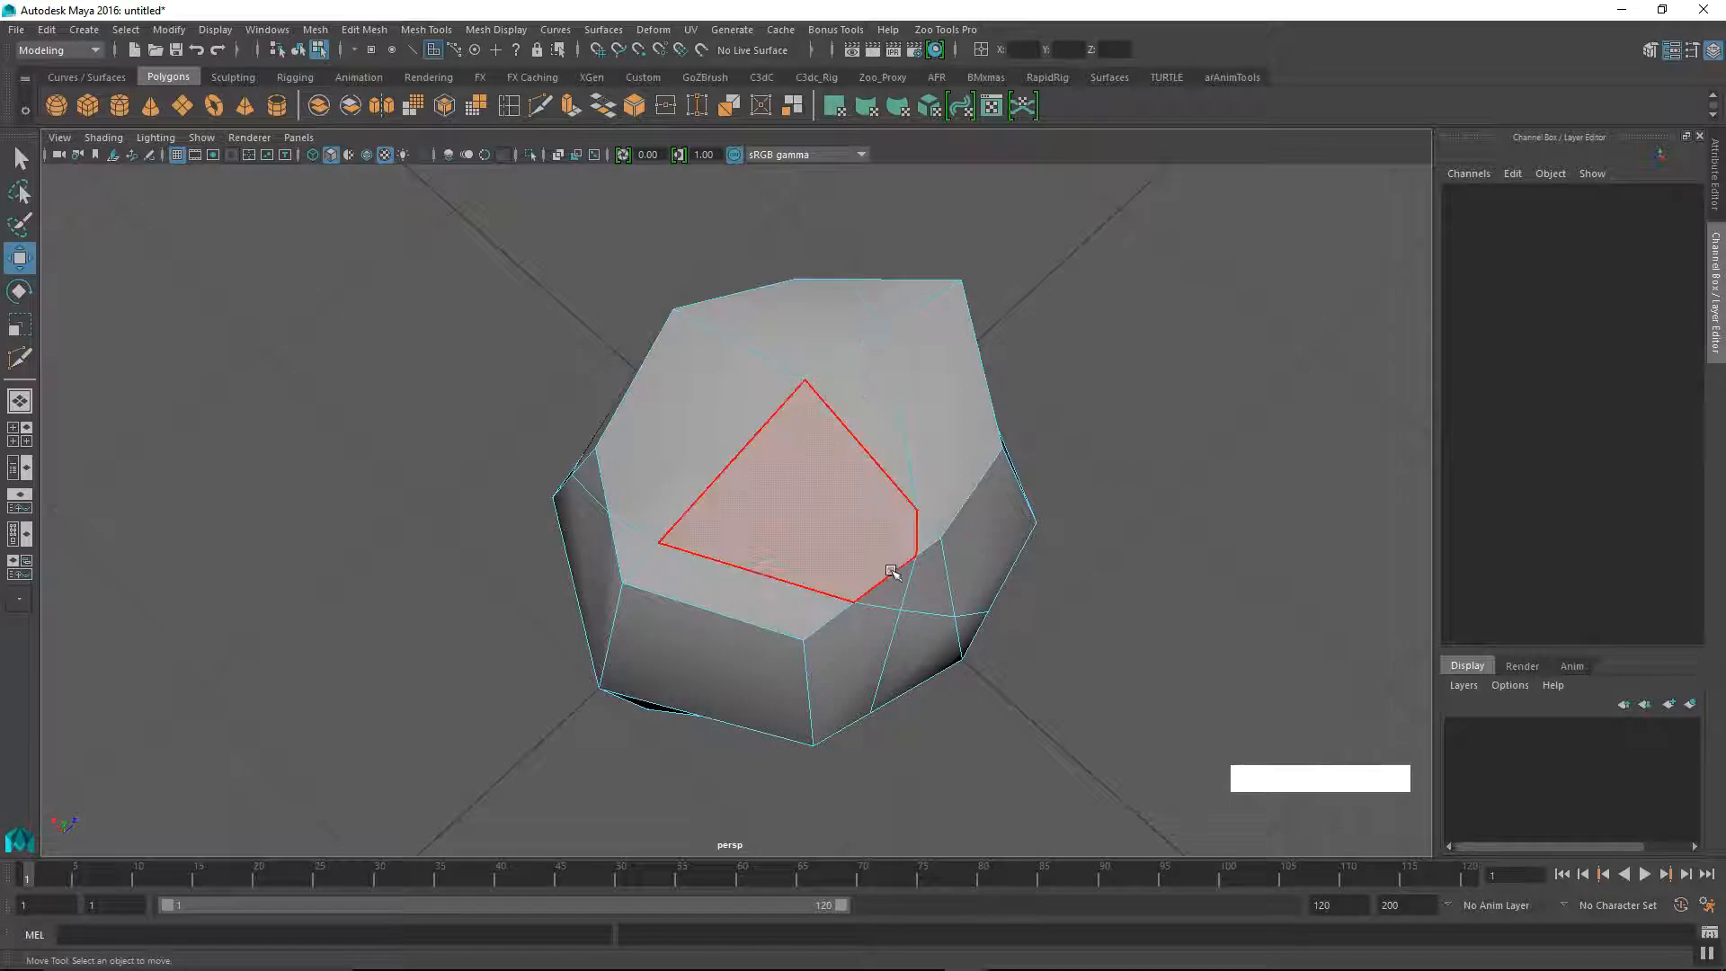
{"action": "right_click_drag", "start_coordinate": [871, 477], "coordinate": [894, 586], "text": "alt"}
{"action": "left_click_drag", "start_coordinate": [894, 585], "coordinate": [837, 536], "text": "alt"}
{"action": "right_click_drag", "start_coordinate": [837, 536], "coordinate": [794, 575], "text": "alt"}
{"action": "left_click_drag", "start_coordinate": [794, 575], "coordinate": [854, 575], "text": "alt"}
Step: Undo the face selections and both diagonal slices on the cube
{"action": "key", "text": "ctrl+z"}
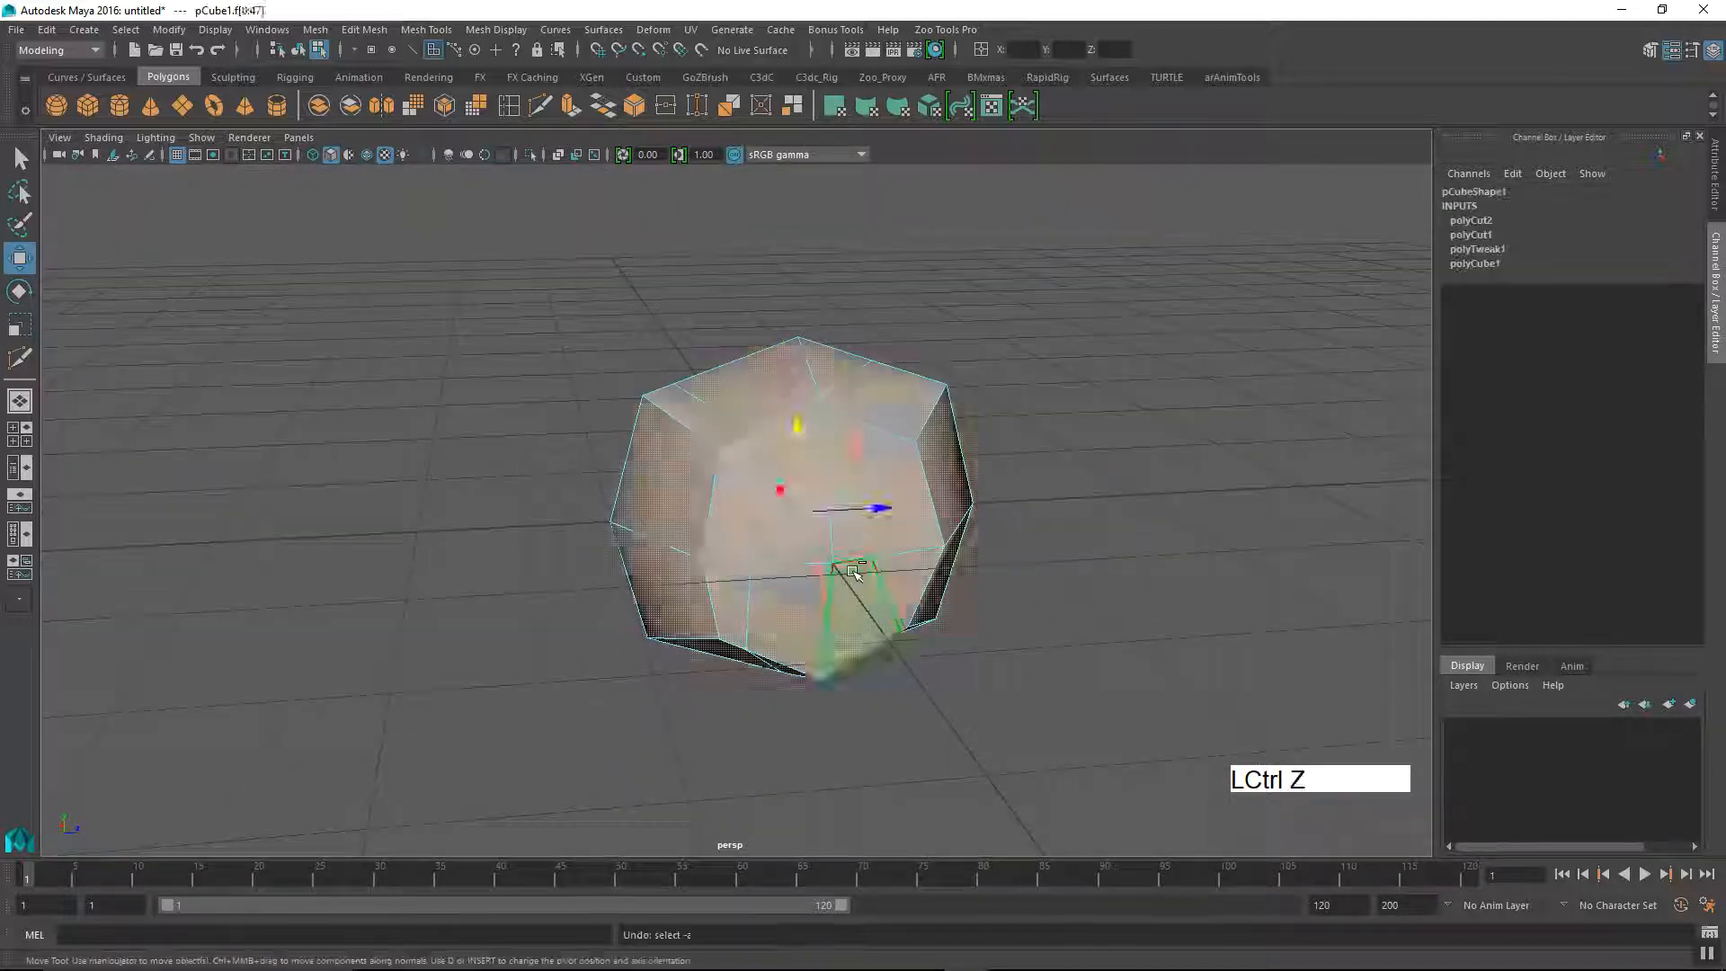
{"action": "key", "text": "ctrl+z"}
{"action": "key", "text": "ctrl+z"}
{"action": "key", "text": "ctrl+z"}
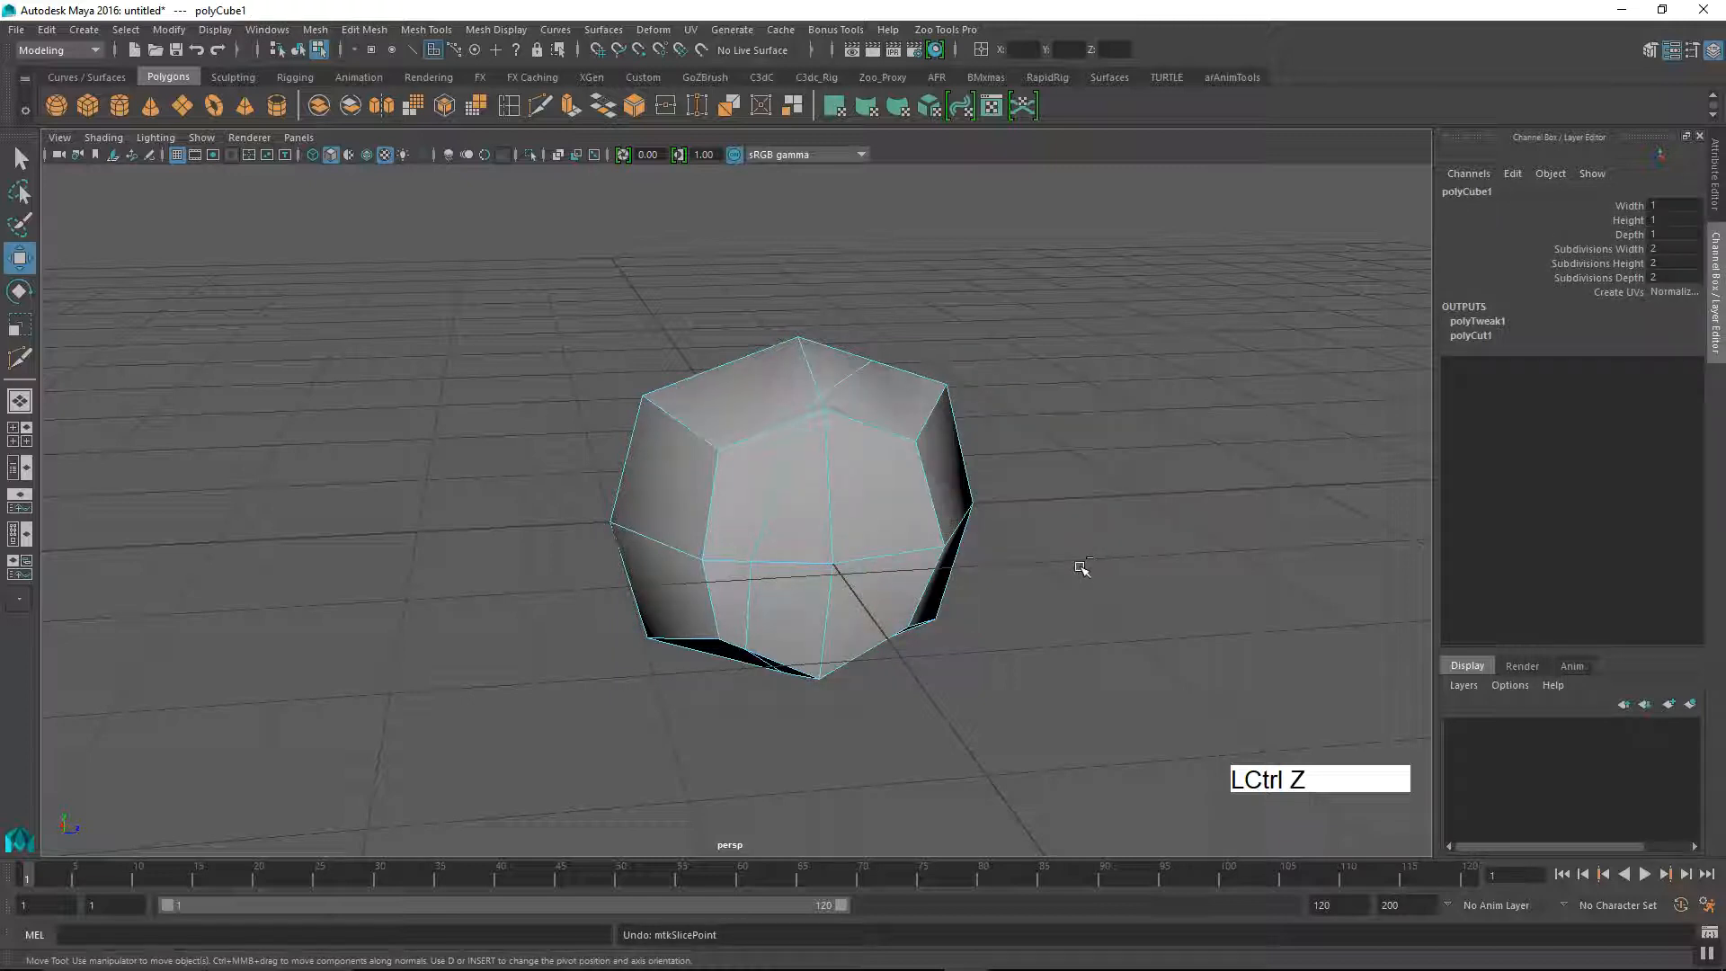
{"action": "left_click_drag", "start_coordinate": [1076, 571], "coordinate": [775, 633], "text": "alt"}
{"action": "middle_click_drag", "start_coordinate": [731, 589], "coordinate": [750, 558], "text": "alt"}
{"action": "right_click_drag", "start_coordinate": [760, 572], "coordinate": [719, 611], "text": "alt"}
{"action": "left_click_drag", "start_coordinate": [746, 625], "coordinate": [769, 632], "text": "alt"}
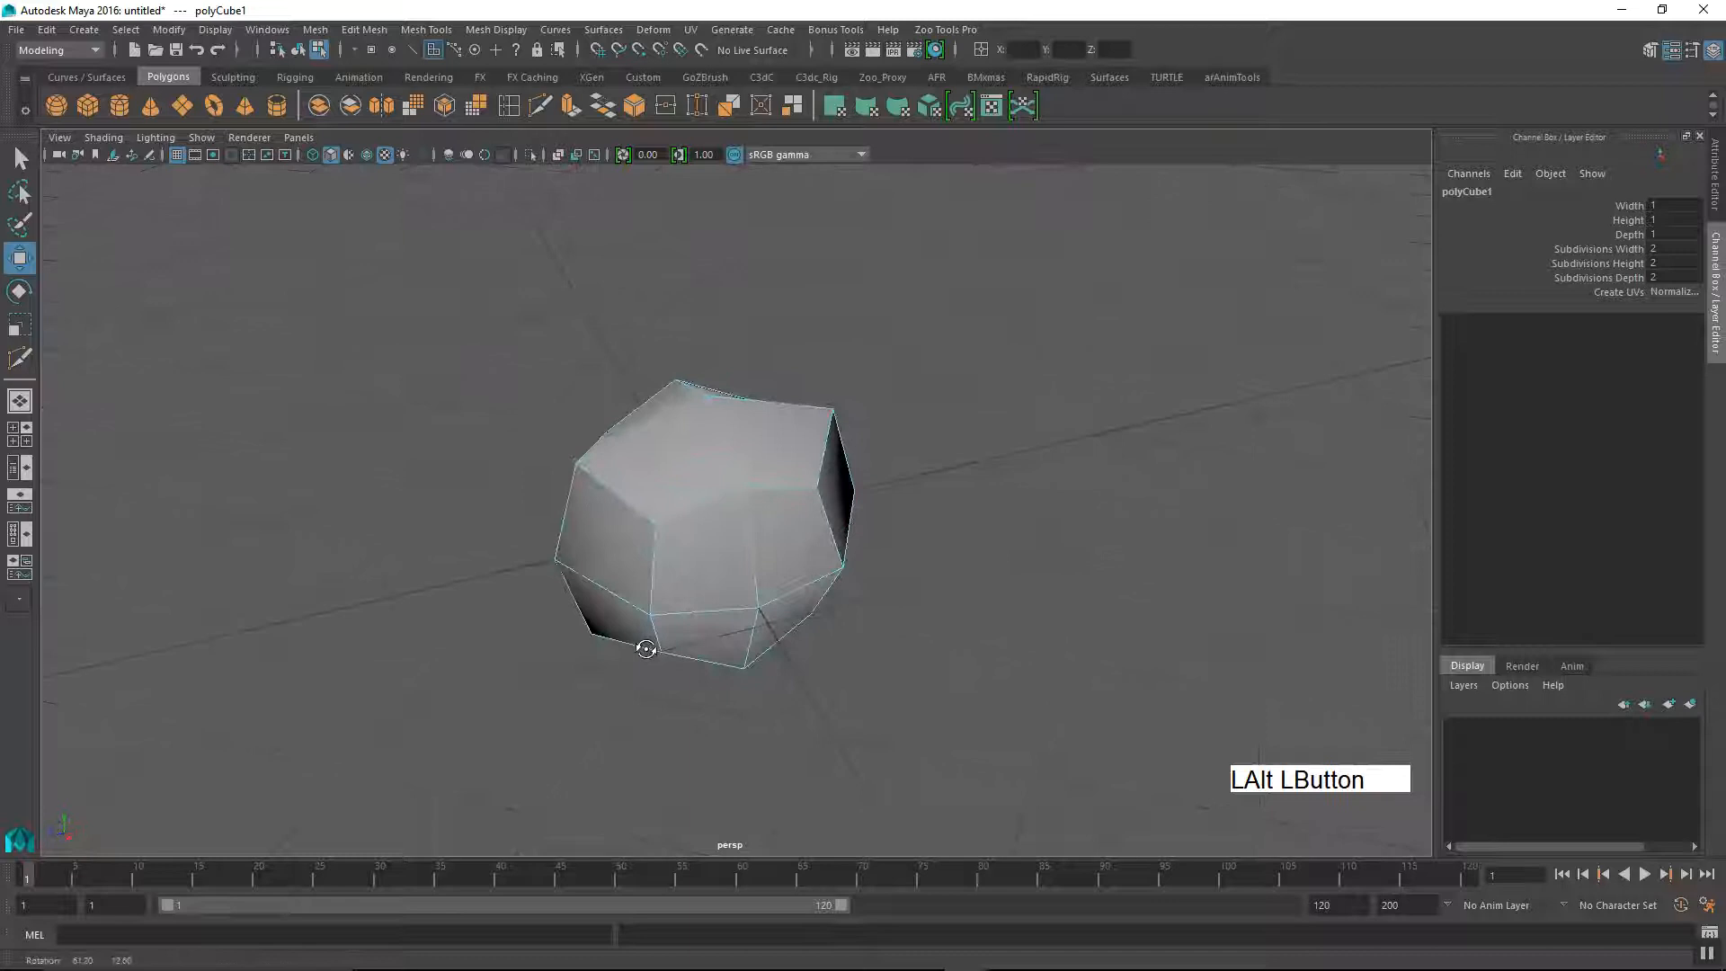
{"action": "left_click_drag", "start_coordinate": [676, 665], "coordinate": [719, 643], "text": "alt"}
{"action": "right_click_drag", "start_coordinate": [719, 643], "coordinate": [790, 616], "text": "alt"}
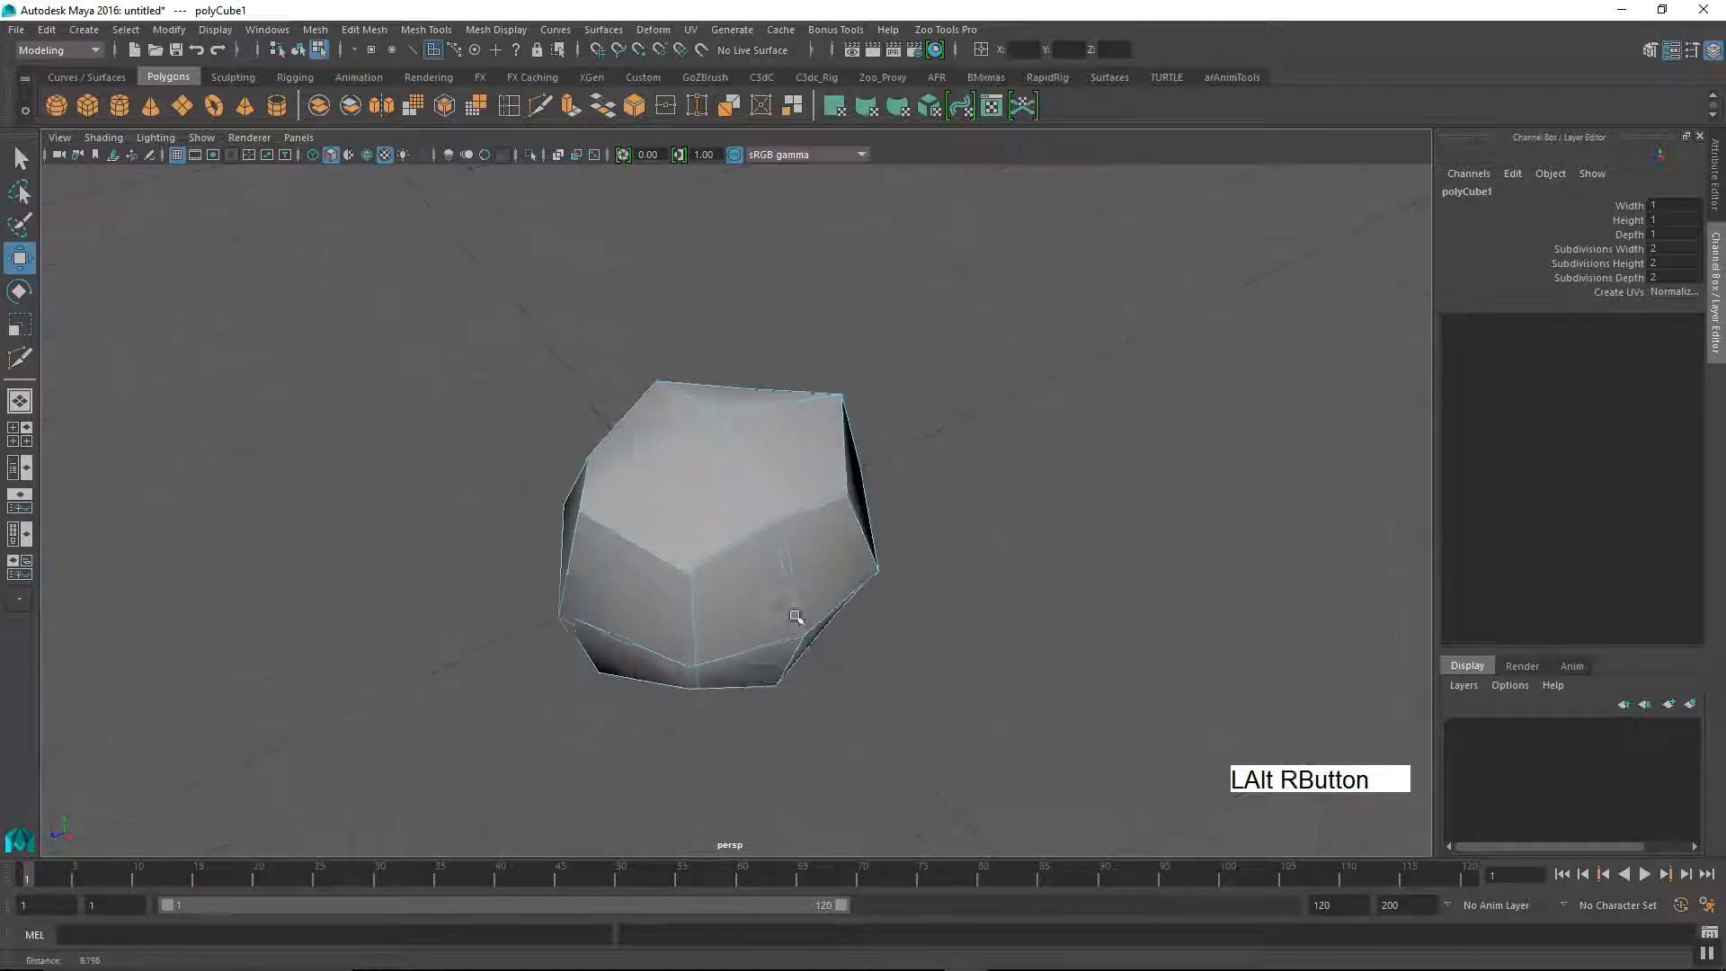
Step: Examine the uncut cube's faces and edges from all sides
{"action": "left_click_drag", "start_coordinate": [791, 617], "coordinate": [784, 626], "text": "alt"}
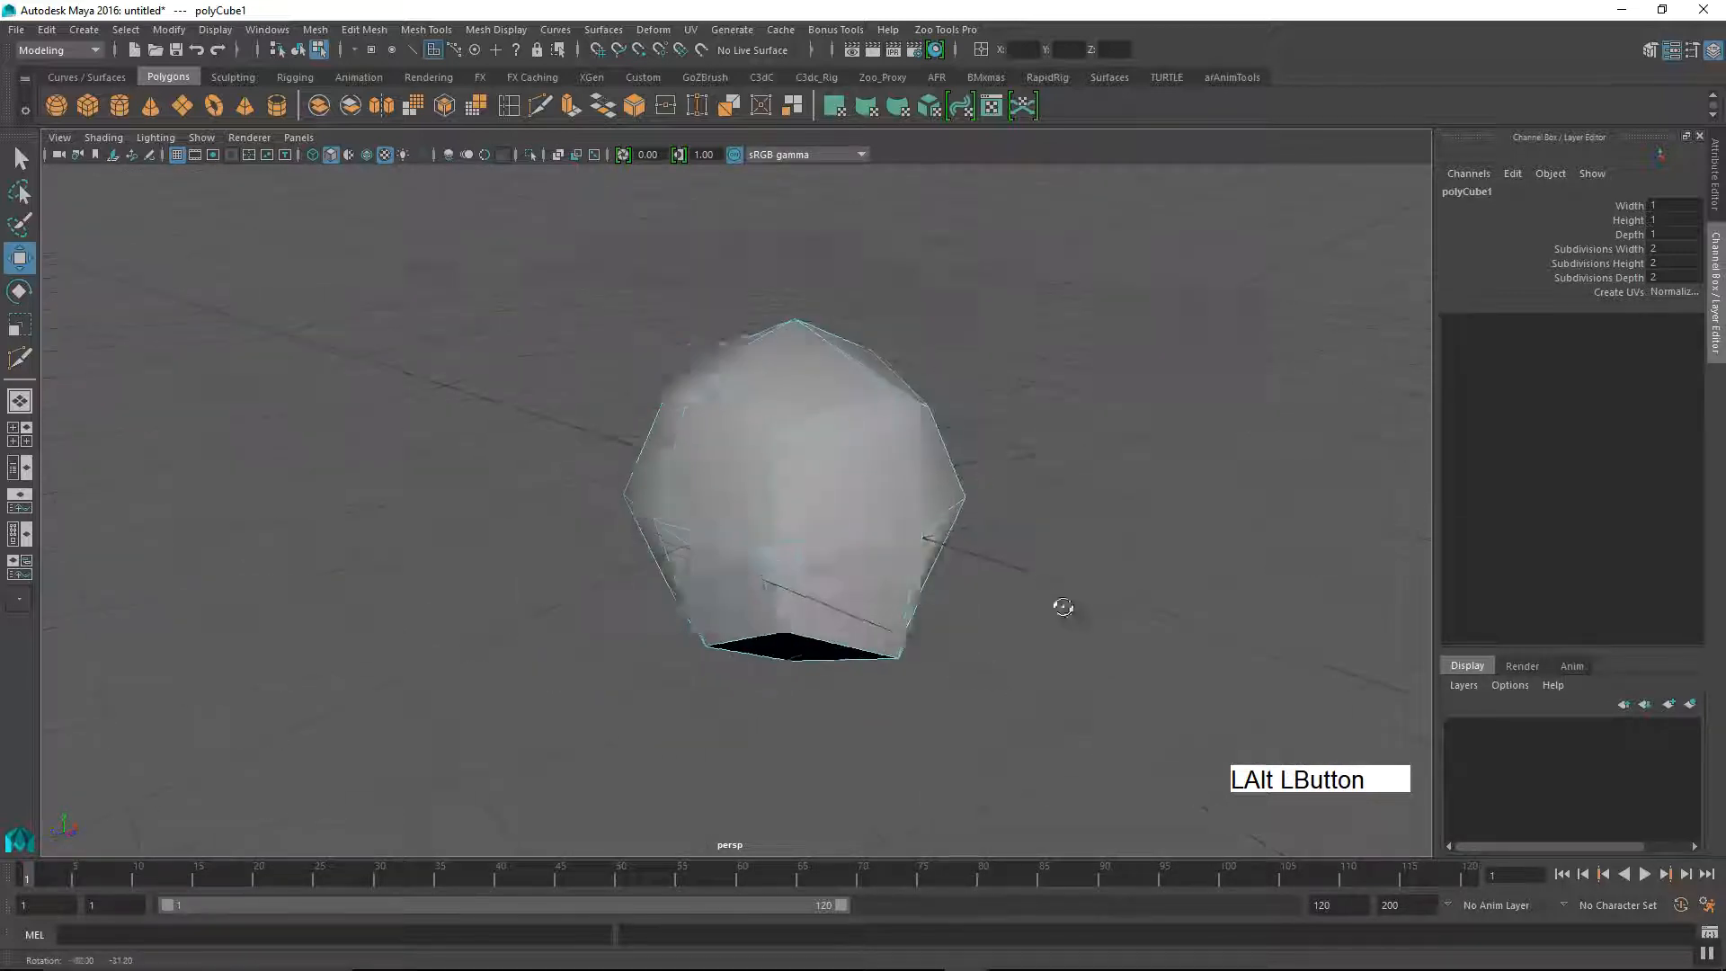
{"action": "left_click_drag", "start_coordinate": [1128, 613], "coordinate": [1037, 501], "text": "alt"}
{"action": "right_click_drag", "start_coordinate": [1037, 501], "coordinate": [1028, 570], "text": "alt"}
{"action": "left_click_drag", "start_coordinate": [1029, 570], "coordinate": [912, 586], "text": "alt"}
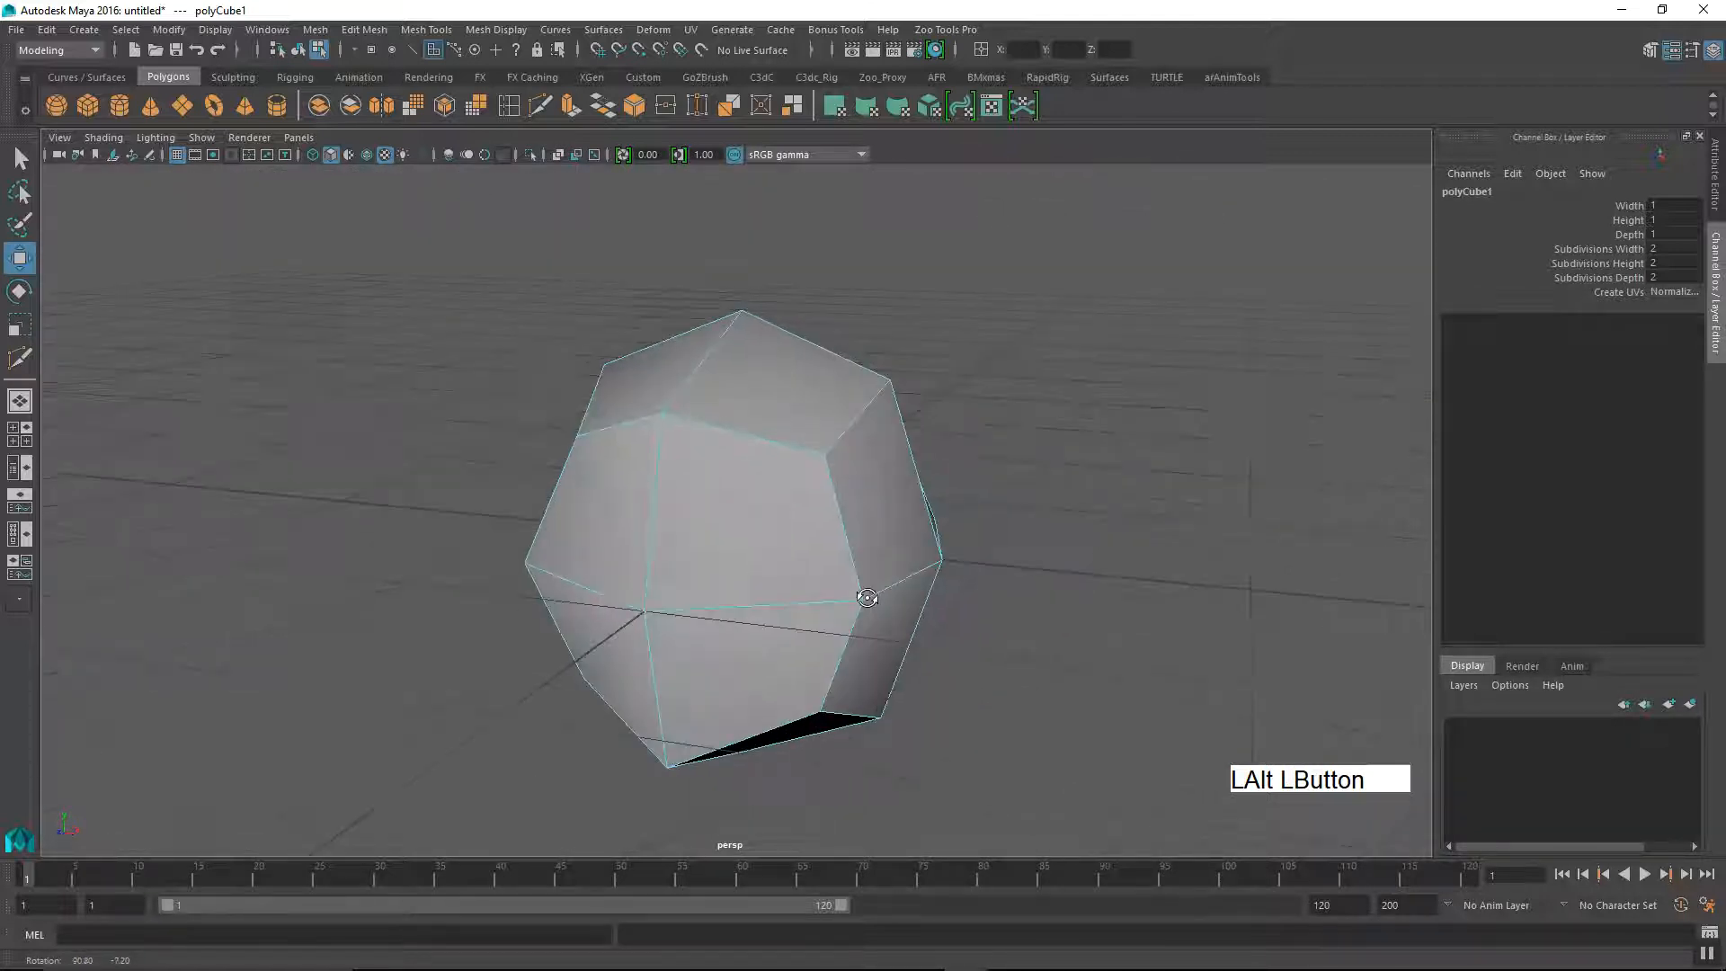
{"action": "middle_click_drag", "start_coordinate": [725, 552], "coordinate": [724, 578], "text": "alt"}
{"action": "left_click_drag", "start_coordinate": [725, 578], "coordinate": [688, 607], "text": "alt"}
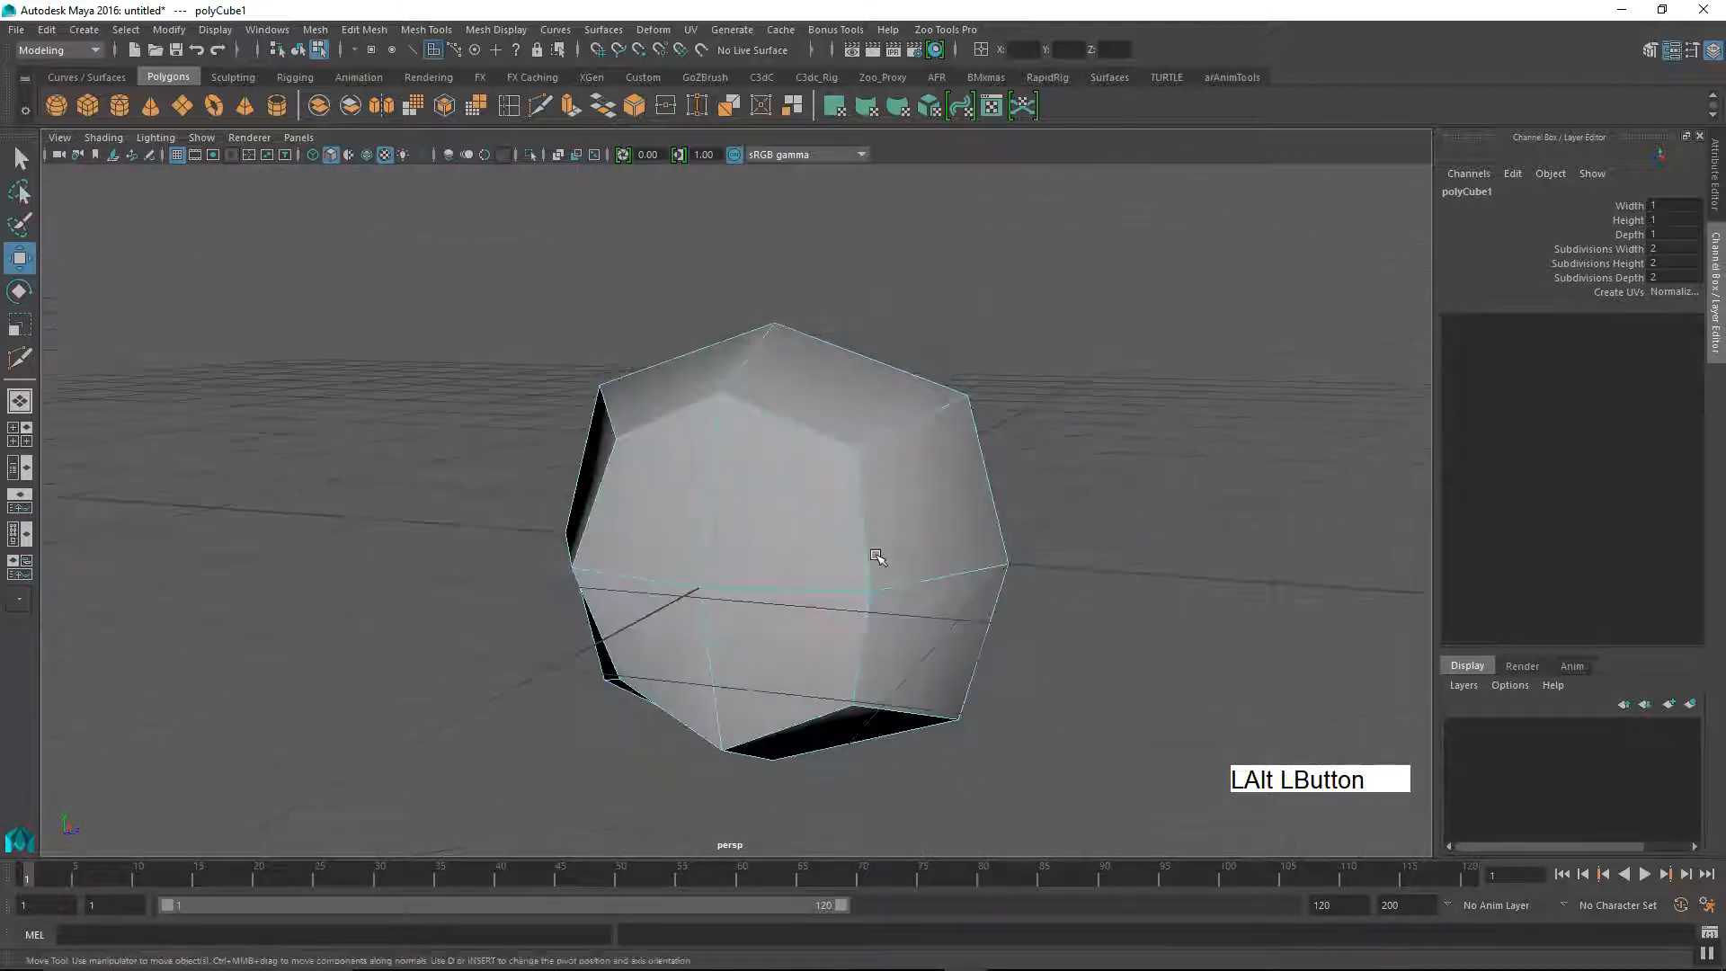
{"action": "right_click_drag", "start_coordinate": [688, 607], "coordinate": [688, 571], "text": "alt"}
{"action": "left_click_drag", "start_coordinate": [688, 571], "coordinate": [775, 530], "text": "alt"}
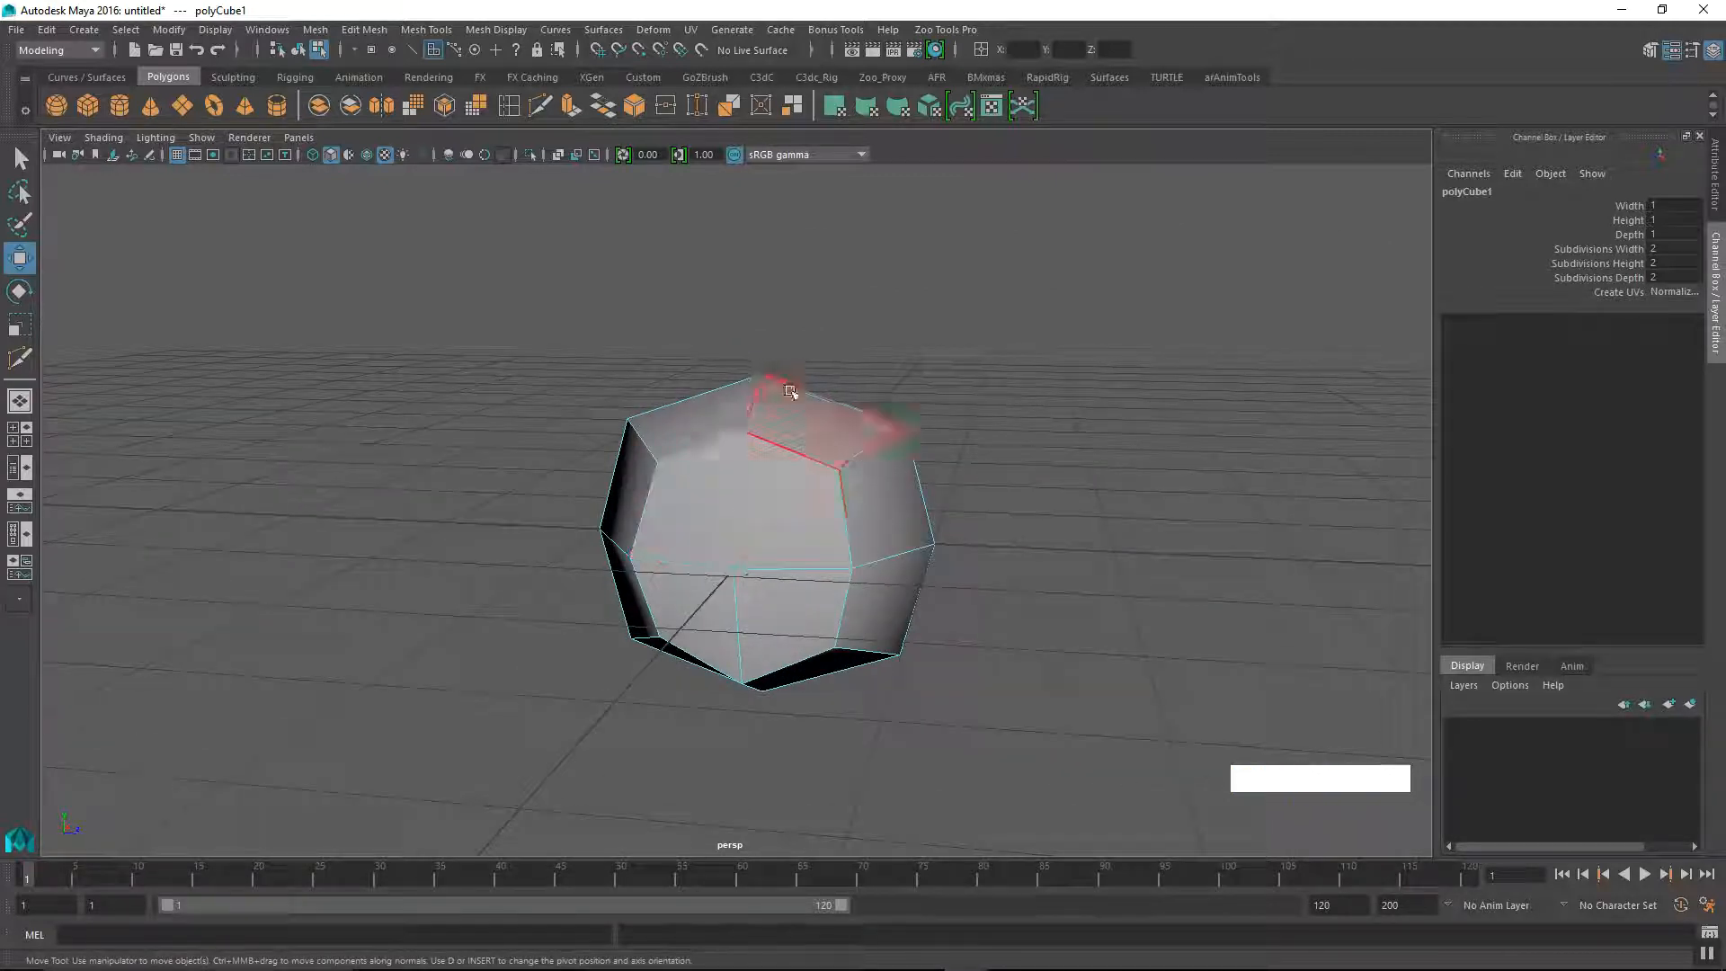
{"action": "left_click_drag", "start_coordinate": [800, 651], "coordinate": [825, 570], "text": "alt"}
{"action": "right_click_drag", "start_coordinate": [825, 570], "coordinate": [837, 558], "text": "alt"}
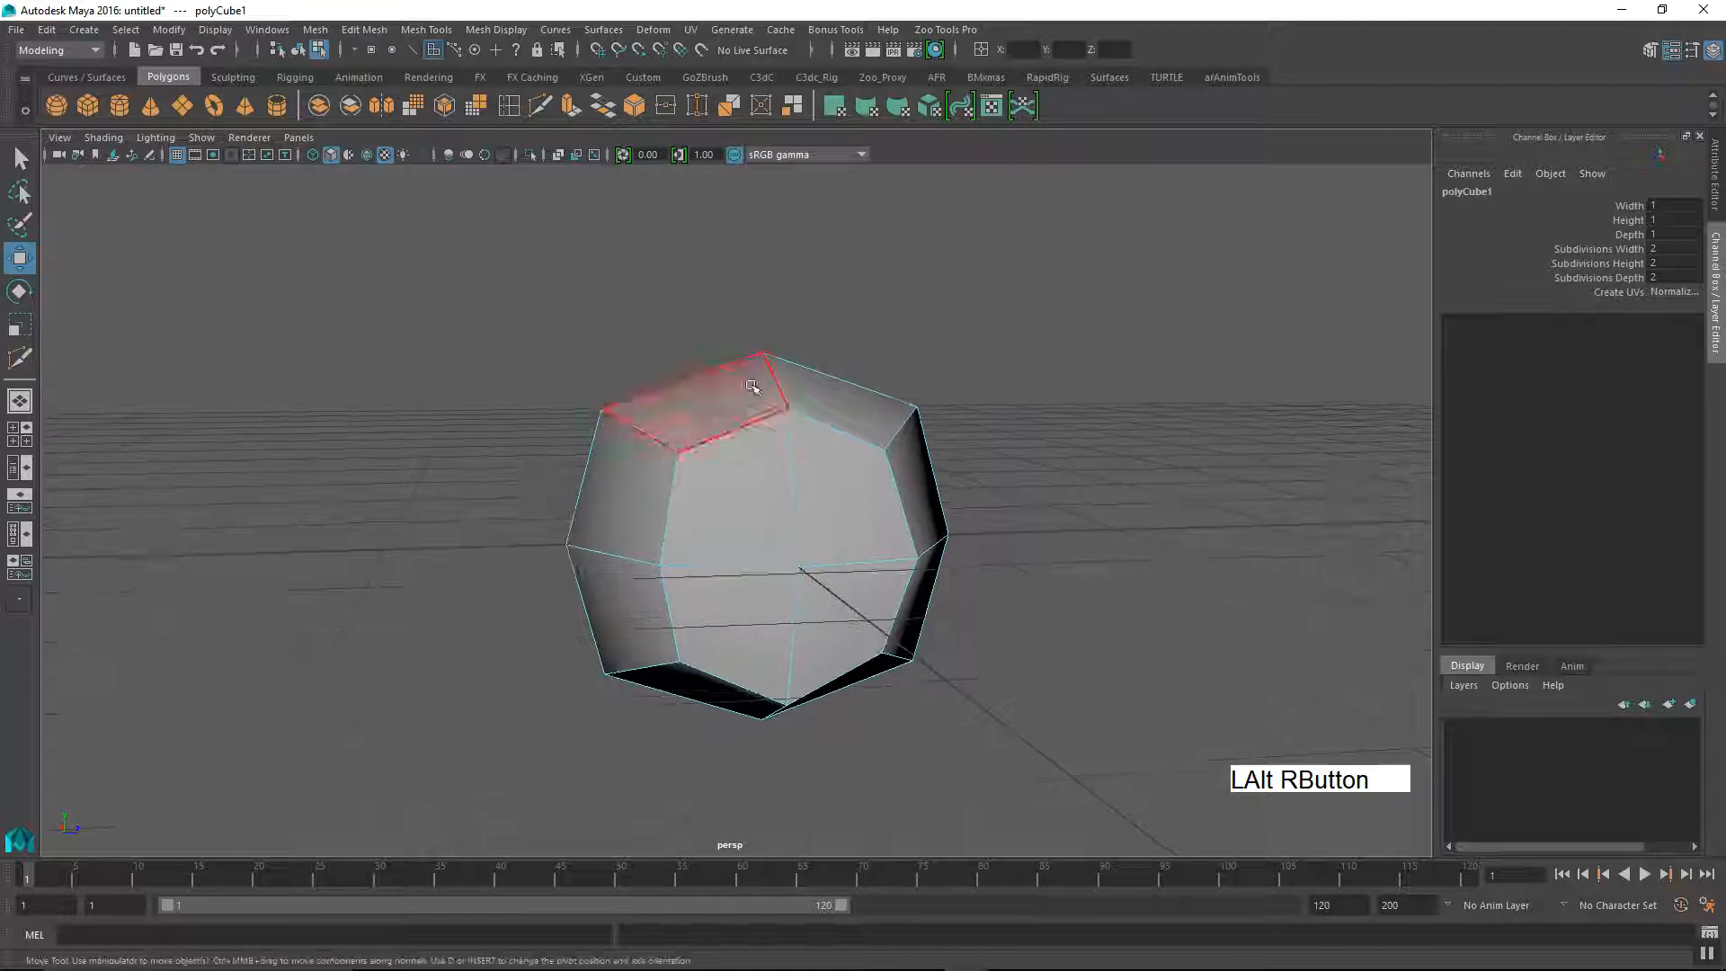
{"action": "left_click_drag", "start_coordinate": [837, 559], "coordinate": [827, 526], "text": "alt"}
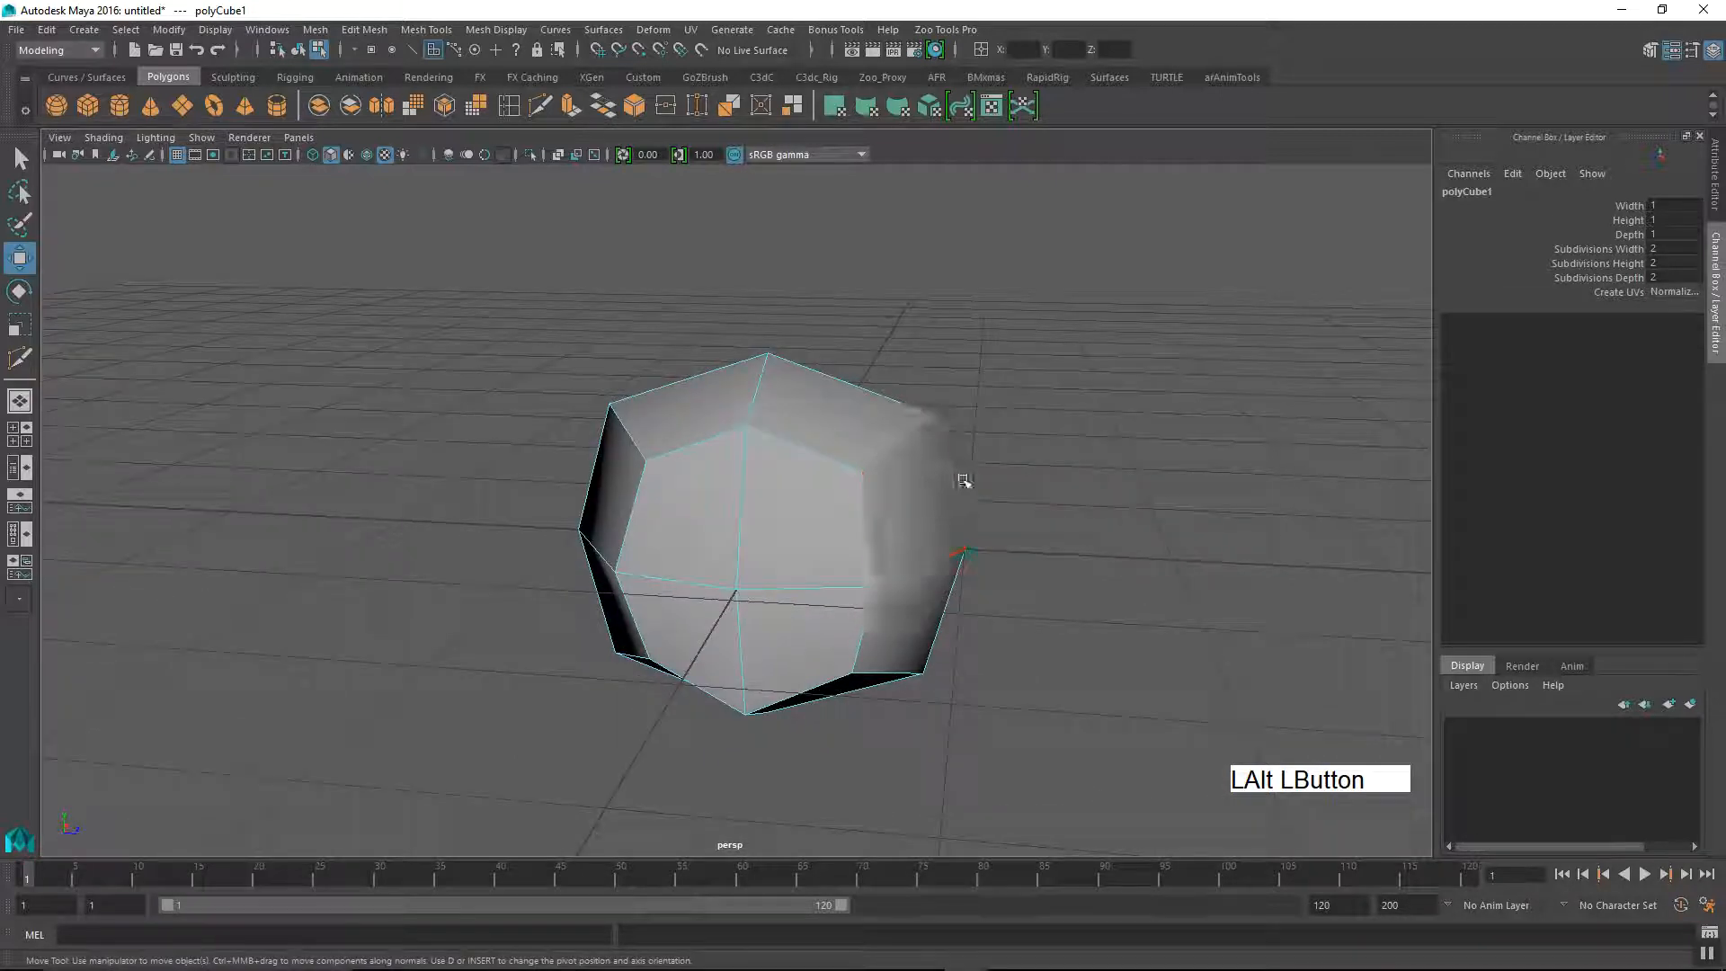
{"action": "right_click_drag", "start_coordinate": [887, 510], "coordinate": [774, 551], "text": "alt"}
{"action": "mouse_move", "coordinate": [775, 551]}
{"action": "left_mouse_down", "text": "alt"}
{"action": "mouse_move", "coordinate": [821, 431]}
{"action": "mouse_move", "coordinate": [663, 540]}
{"action": "mouse_move", "coordinate": [764, 526]}
{"action": "left_mouse_up", "text": "alt"}
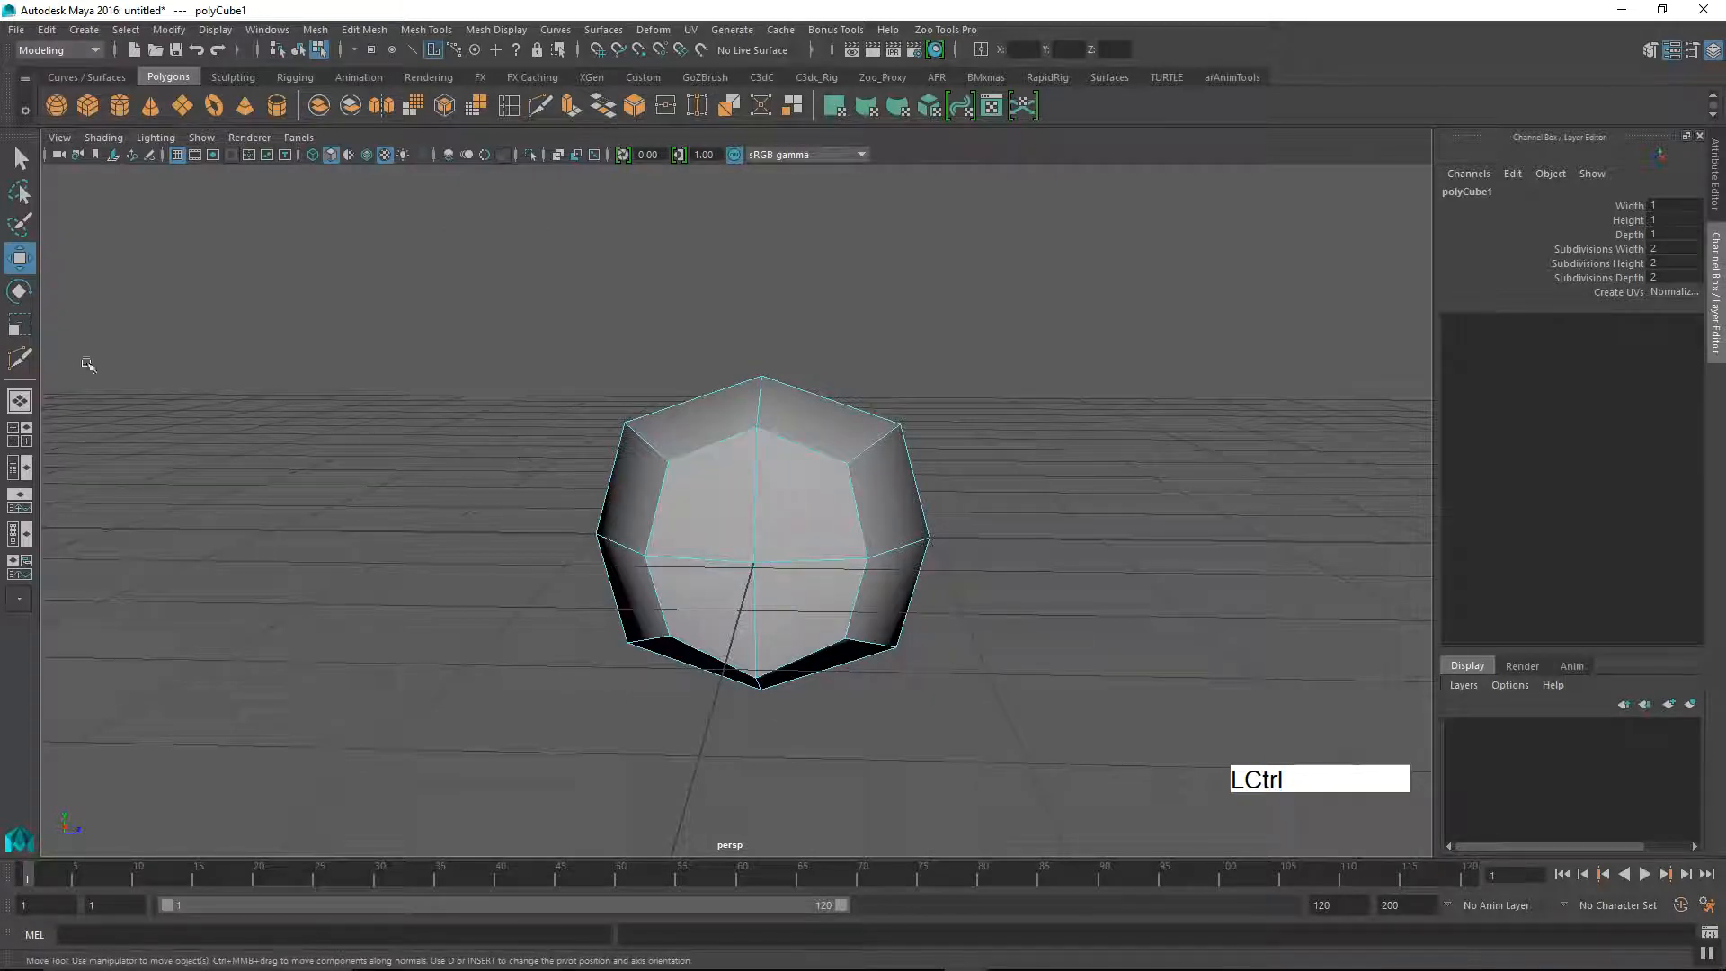
Step: Insert a horizontal edge loop around the cube's upper half with the Multi-Cut tool
{"action": "left_click", "coordinate": [20, 358]}
{"action": "left_click", "coordinate": [823, 530], "text": "ctrl"}
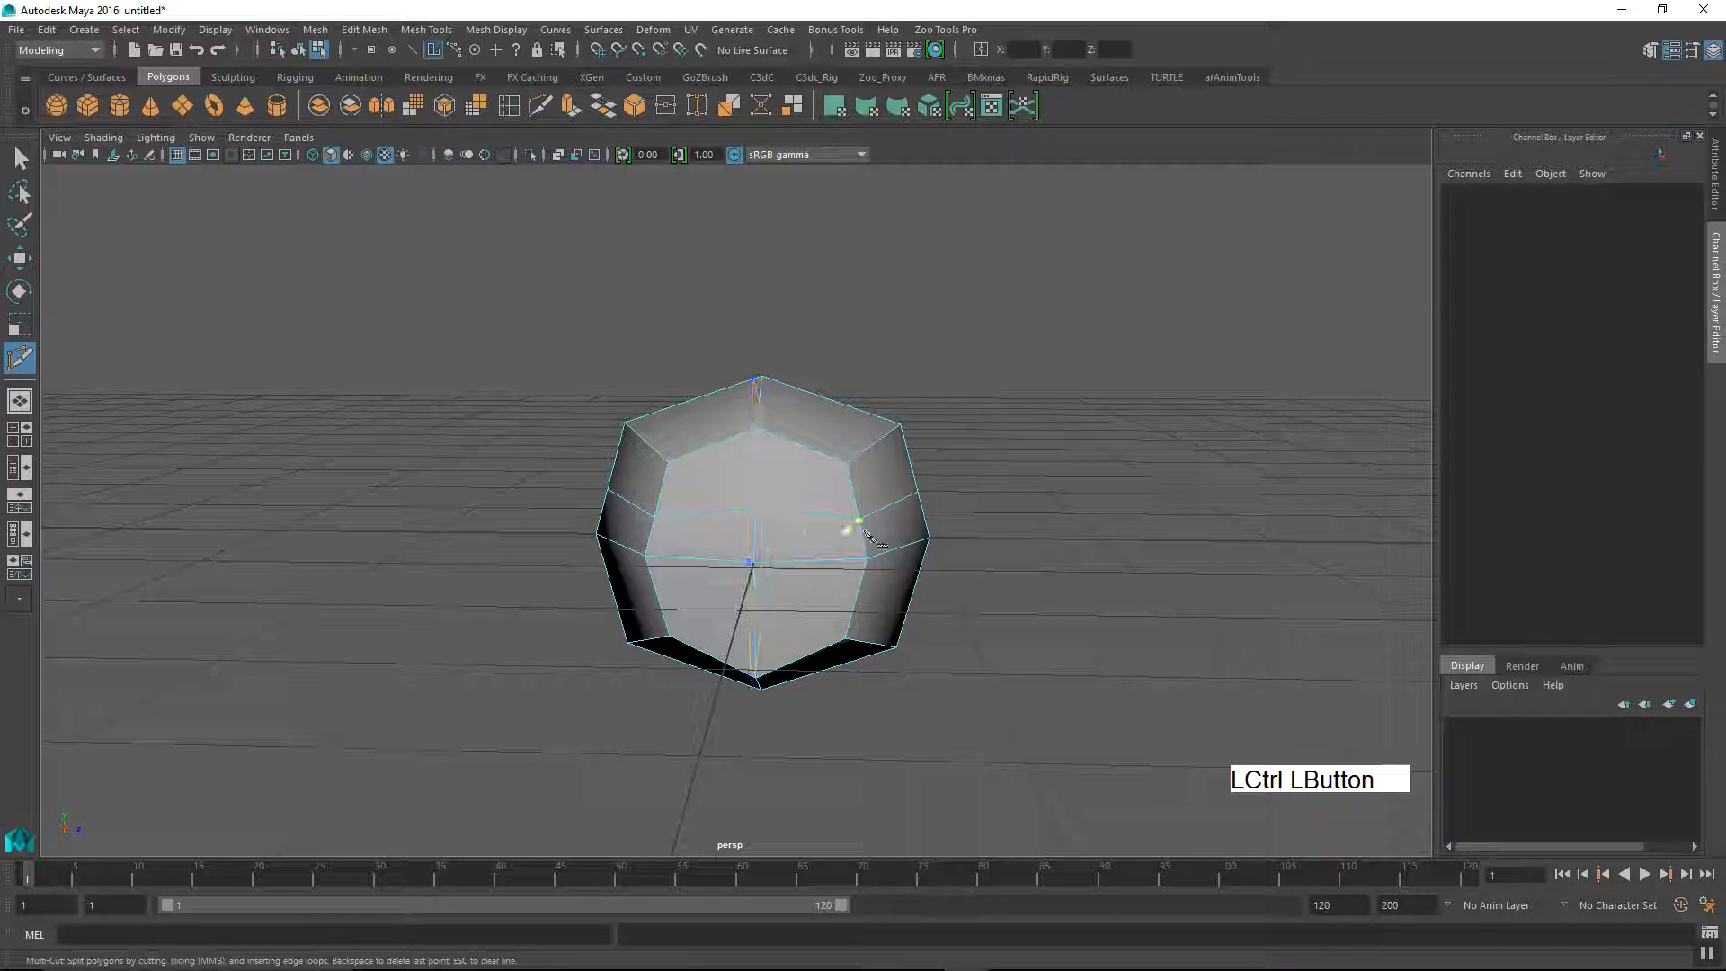
{"action": "key", "text": "w"}
Step: Select all vertices of the inserted edge loop in vertex mode and scale them slightly outward along Z
{"action": "right_click_drag", "start_coordinate": [917, 501], "coordinate": [845, 459]}
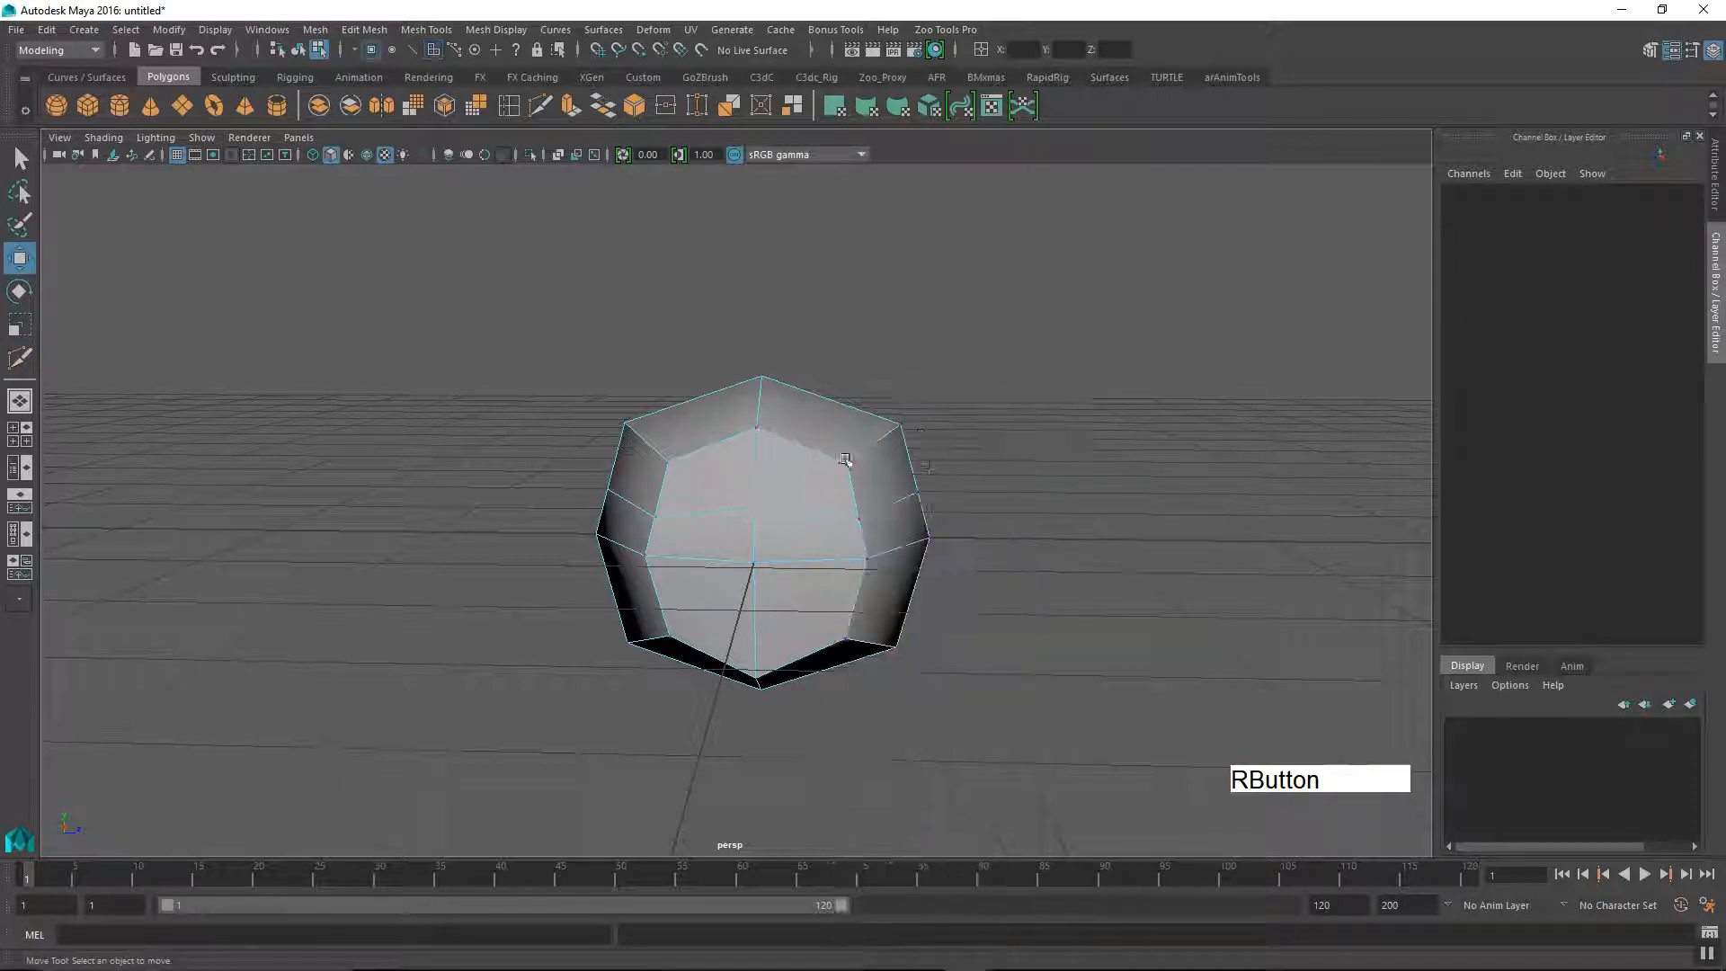
{"action": "left_click", "coordinate": [861, 521]}
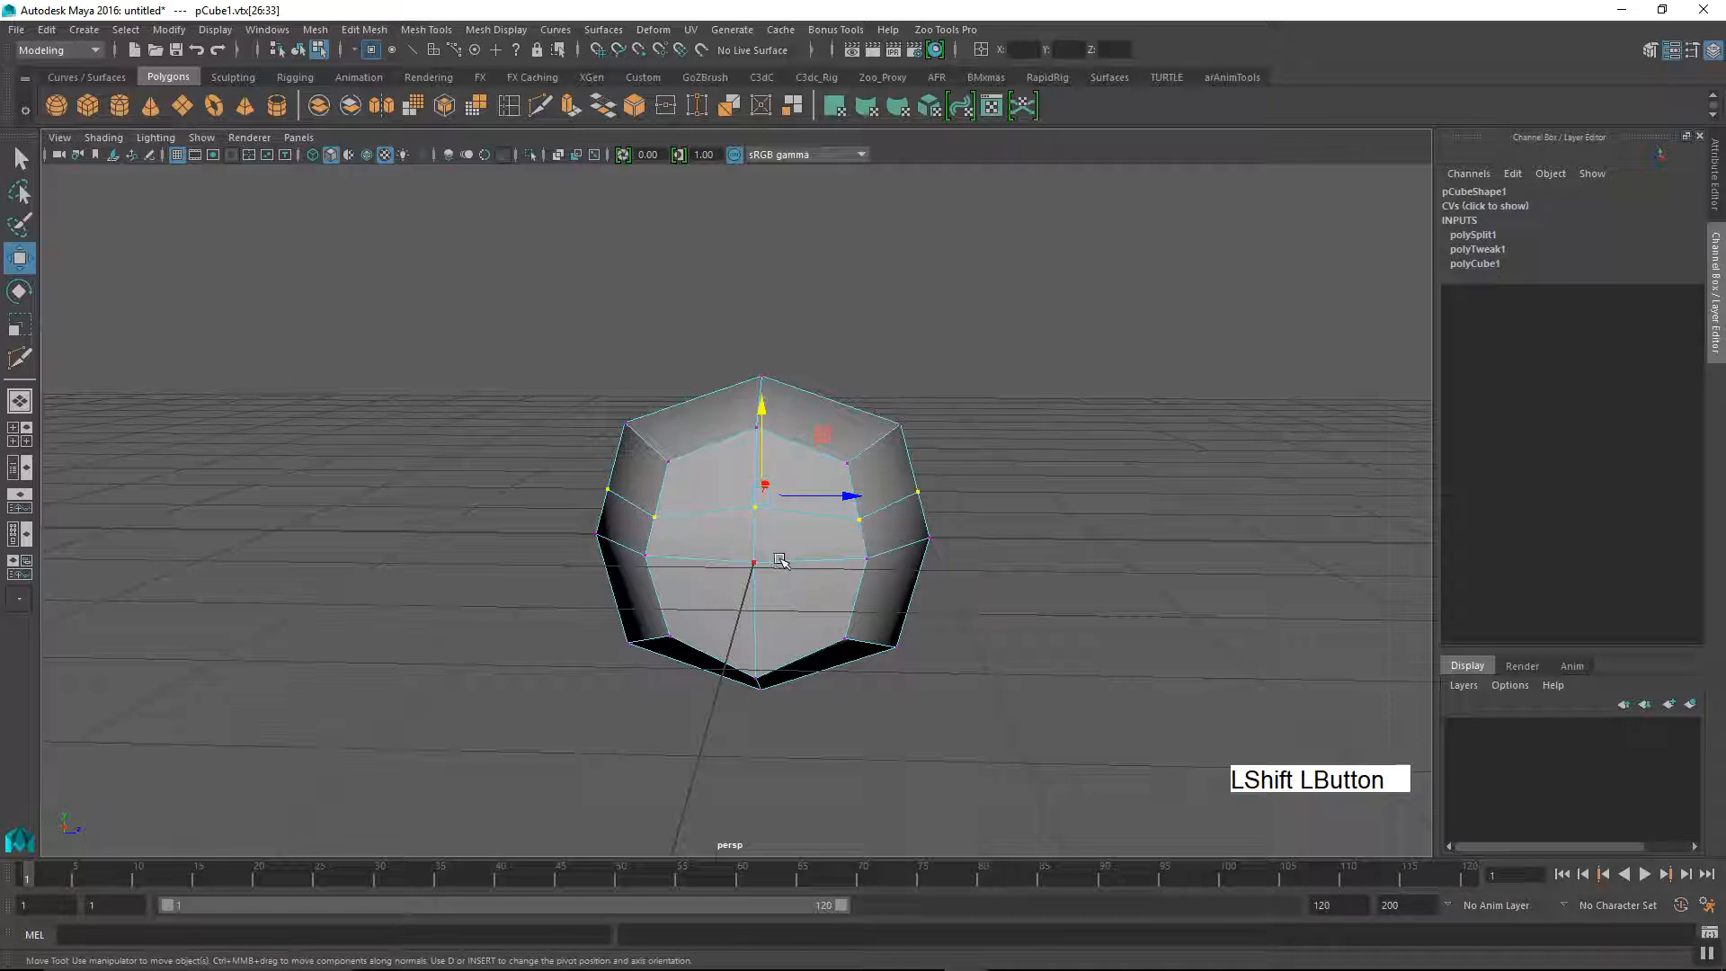
{"action": "key", "text": "r"}
{"action": "left_click_drag", "start_coordinate": [839, 493], "coordinate": [845, 501]}
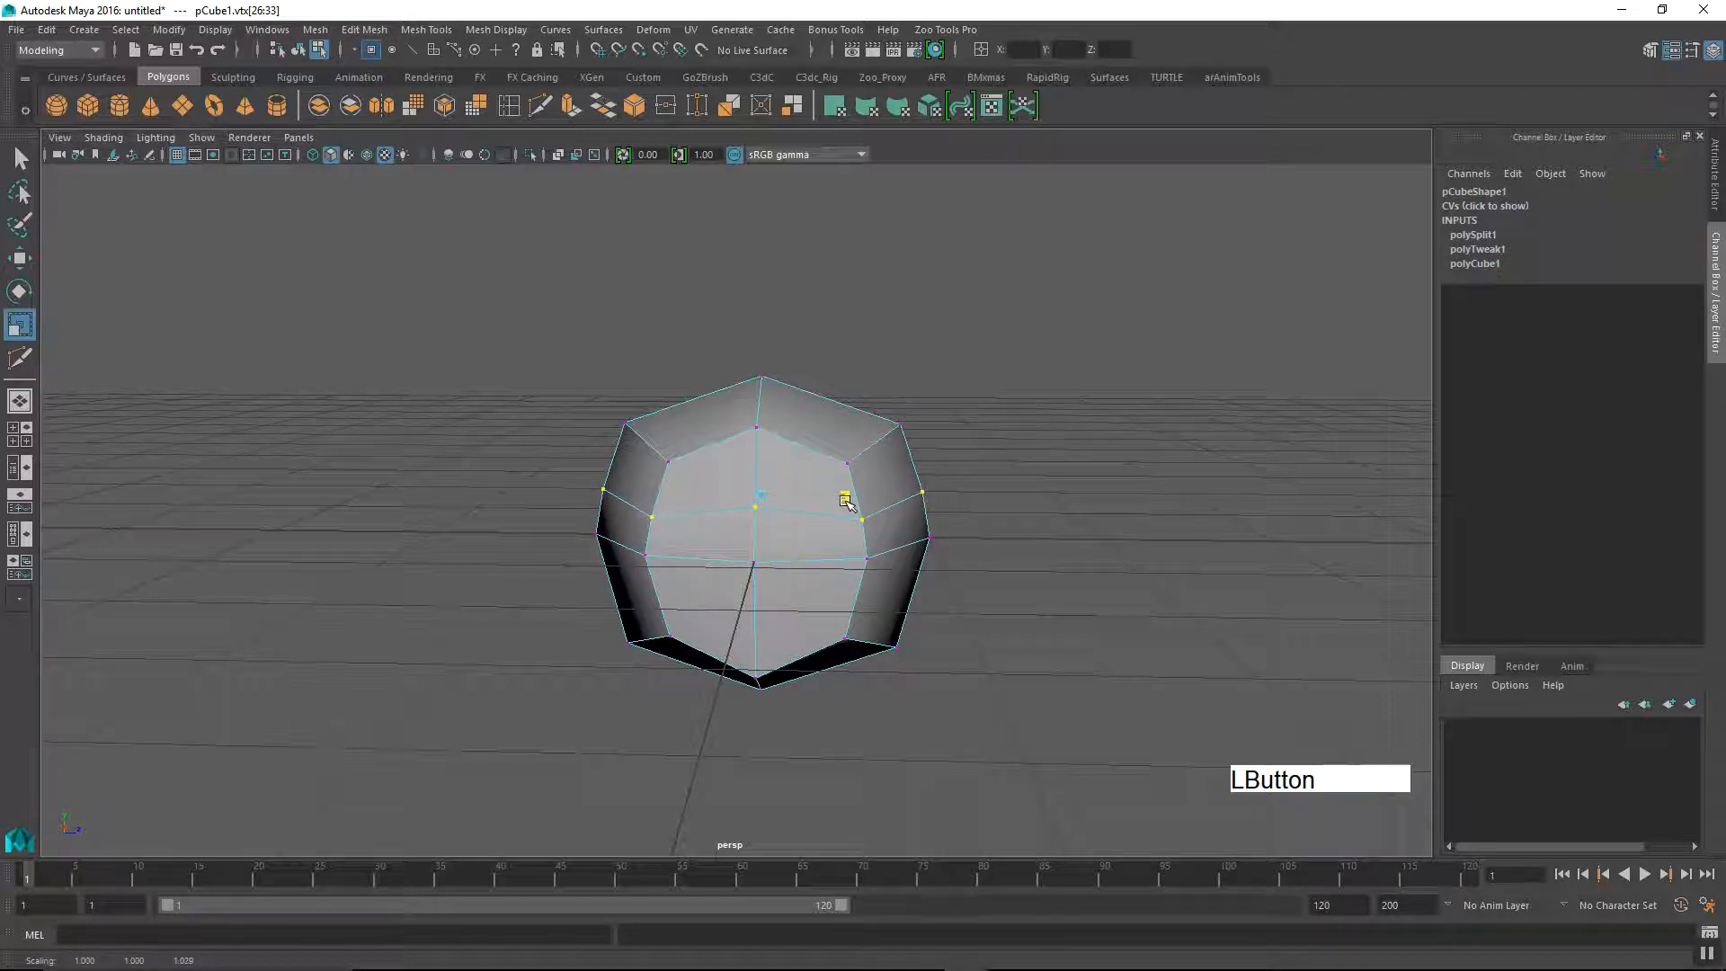
{"action": "left_click_drag", "start_coordinate": [735, 546], "coordinate": [685, 589], "text": "alt"}
Step: Undo the vertex scaling, the vertex selection and the inserted edge loop
{"action": "key", "text": "ctrl+z"}
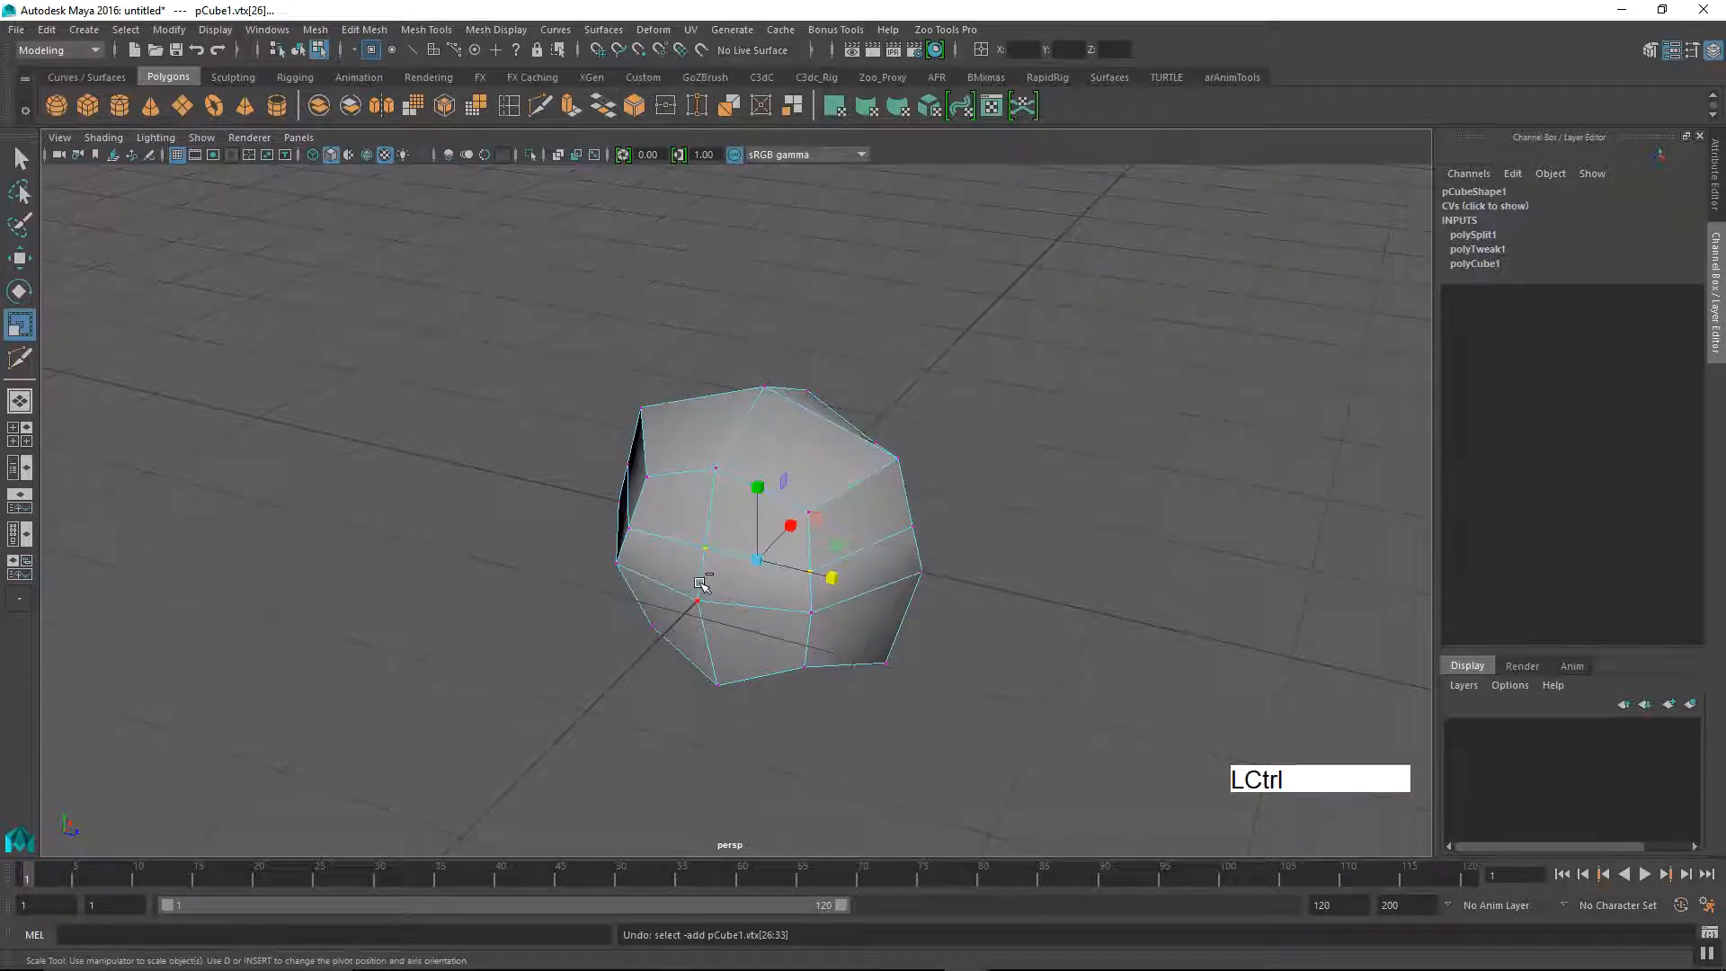
{"action": "key", "text": "ctrl+z"}
{"action": "key", "text": "ctrl+z"}
Step: Switch from vertex mode to object mode and select the whole cube
{"action": "left_click_drag", "start_coordinate": [701, 585], "coordinate": [644, 570], "text": "alt"}
{"action": "middle_click_drag", "start_coordinate": [714, 524], "coordinate": [686, 512], "text": "alt"}
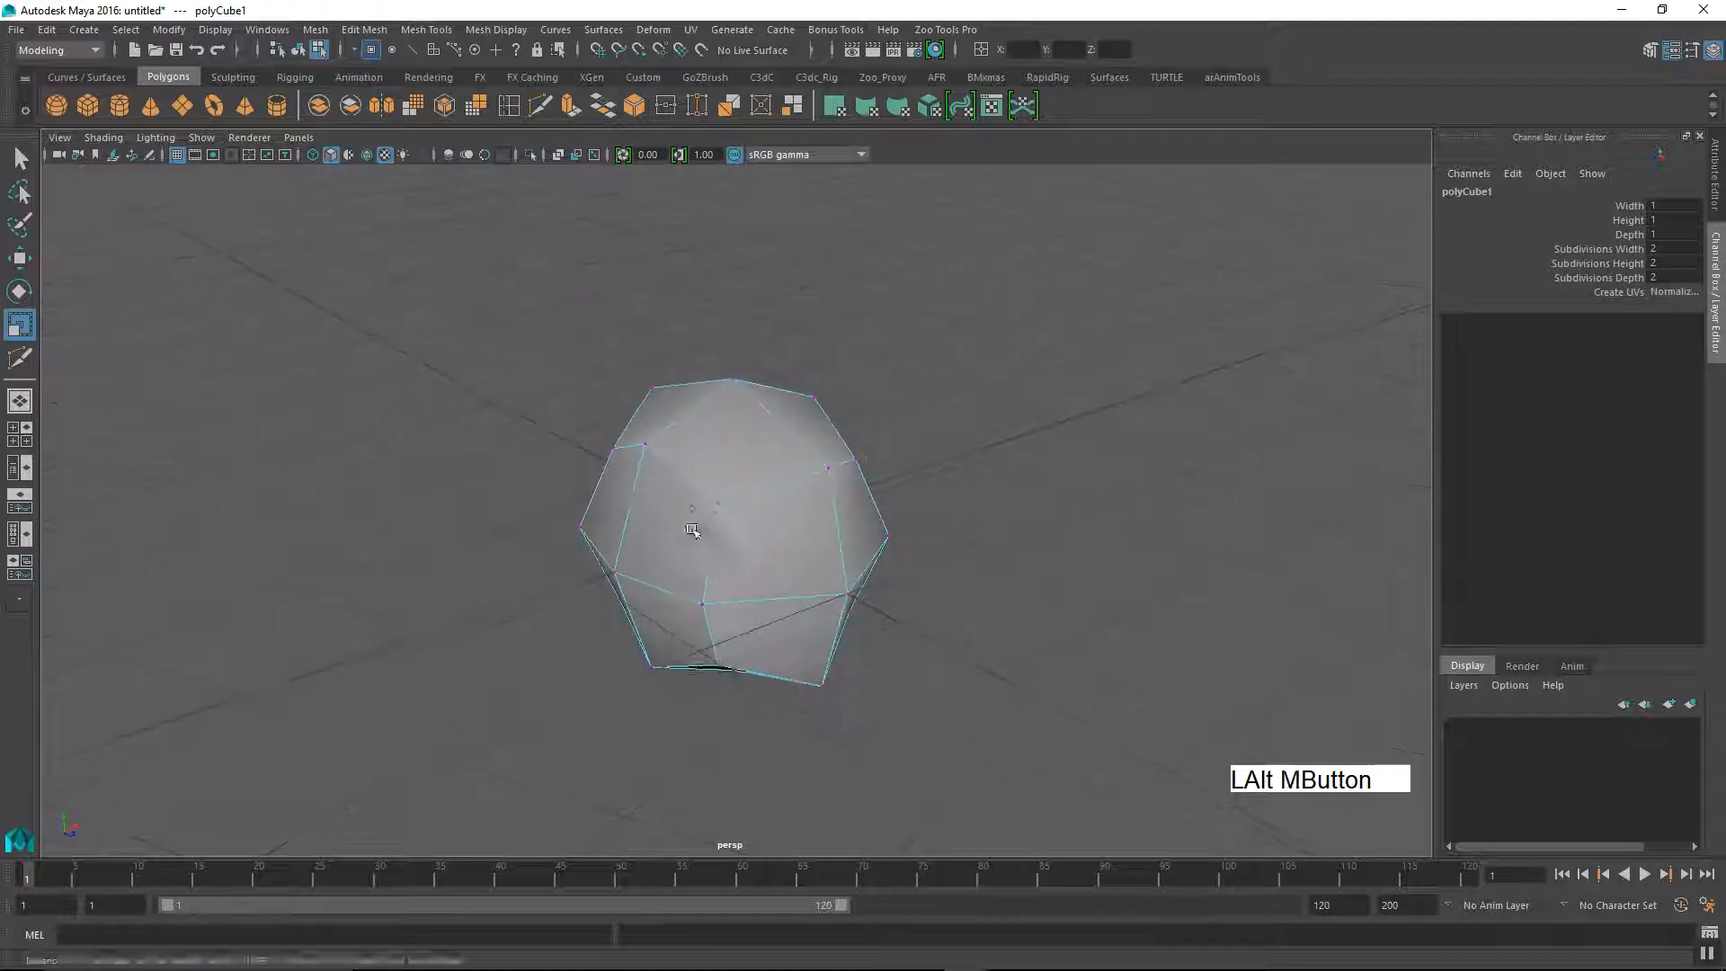
{"action": "right_click_drag", "start_coordinate": [686, 513], "coordinate": [946, 554], "text": "alt"}
{"action": "middle_click_drag", "start_coordinate": [946, 554], "coordinate": [828, 567], "text": "alt"}
{"action": "left_click_drag", "start_coordinate": [828, 566], "coordinate": [894, 570], "text": "alt"}
{"action": "middle_click_drag", "start_coordinate": [894, 570], "coordinate": [836, 533], "text": "alt"}
{"action": "right_click_drag", "start_coordinate": [836, 533], "coordinate": [729, 564], "text": "alt"}
{"action": "left_click_drag", "start_coordinate": [816, 515], "coordinate": [876, 417], "text": "alt"}
{"action": "right_click_drag", "start_coordinate": [881, 409], "coordinate": [944, 401]}
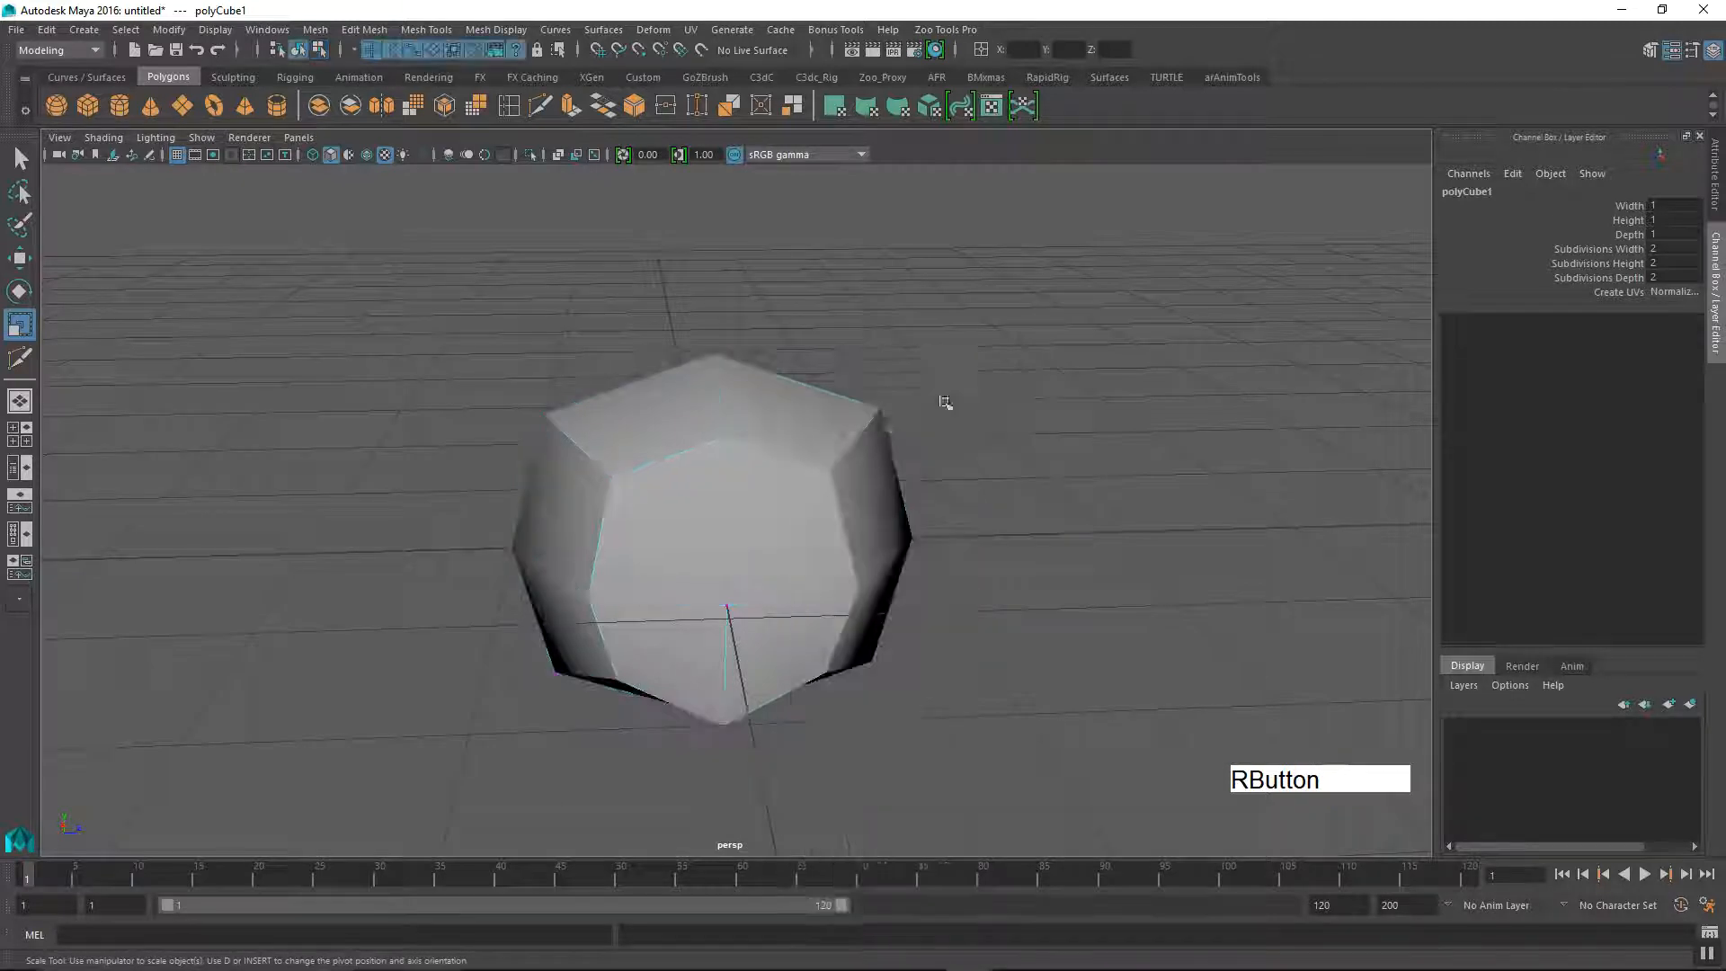
{"action": "left_click", "coordinate": [871, 547]}
Step: Examine the selected cube's edge layout from several angles and distances
{"action": "right_click_drag", "start_coordinate": [871, 548], "coordinate": [824, 619], "text": "alt"}
{"action": "left_click_drag", "start_coordinate": [823, 618], "coordinate": [661, 595], "text": "alt"}
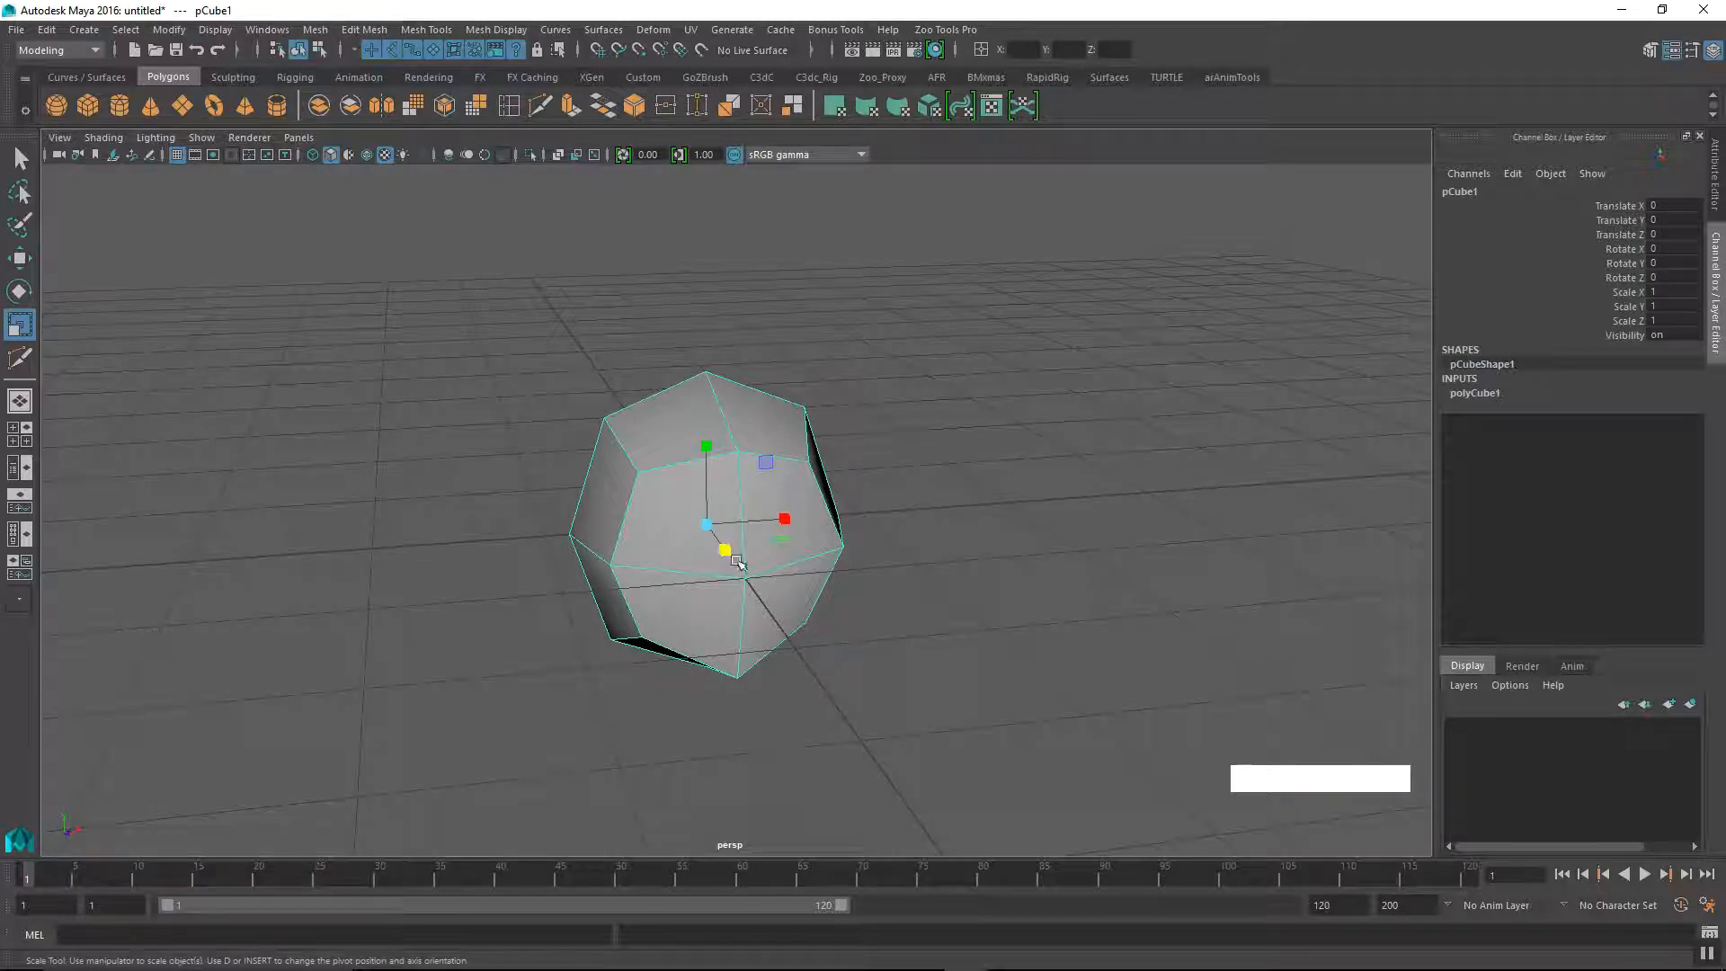
{"action": "left_click_drag", "start_coordinate": [751, 560], "coordinate": [764, 574], "text": "alt"}
{"action": "middle_click_drag", "start_coordinate": [764, 574], "coordinate": [791, 598], "text": "alt"}
{"action": "right_click_drag", "start_coordinate": [792, 598], "coordinate": [841, 647], "text": "alt"}
{"action": "left_click_drag", "start_coordinate": [841, 648], "coordinate": [879, 608], "text": "alt"}
{"action": "middle_click_drag", "start_coordinate": [878, 609], "coordinate": [812, 546], "text": "alt"}
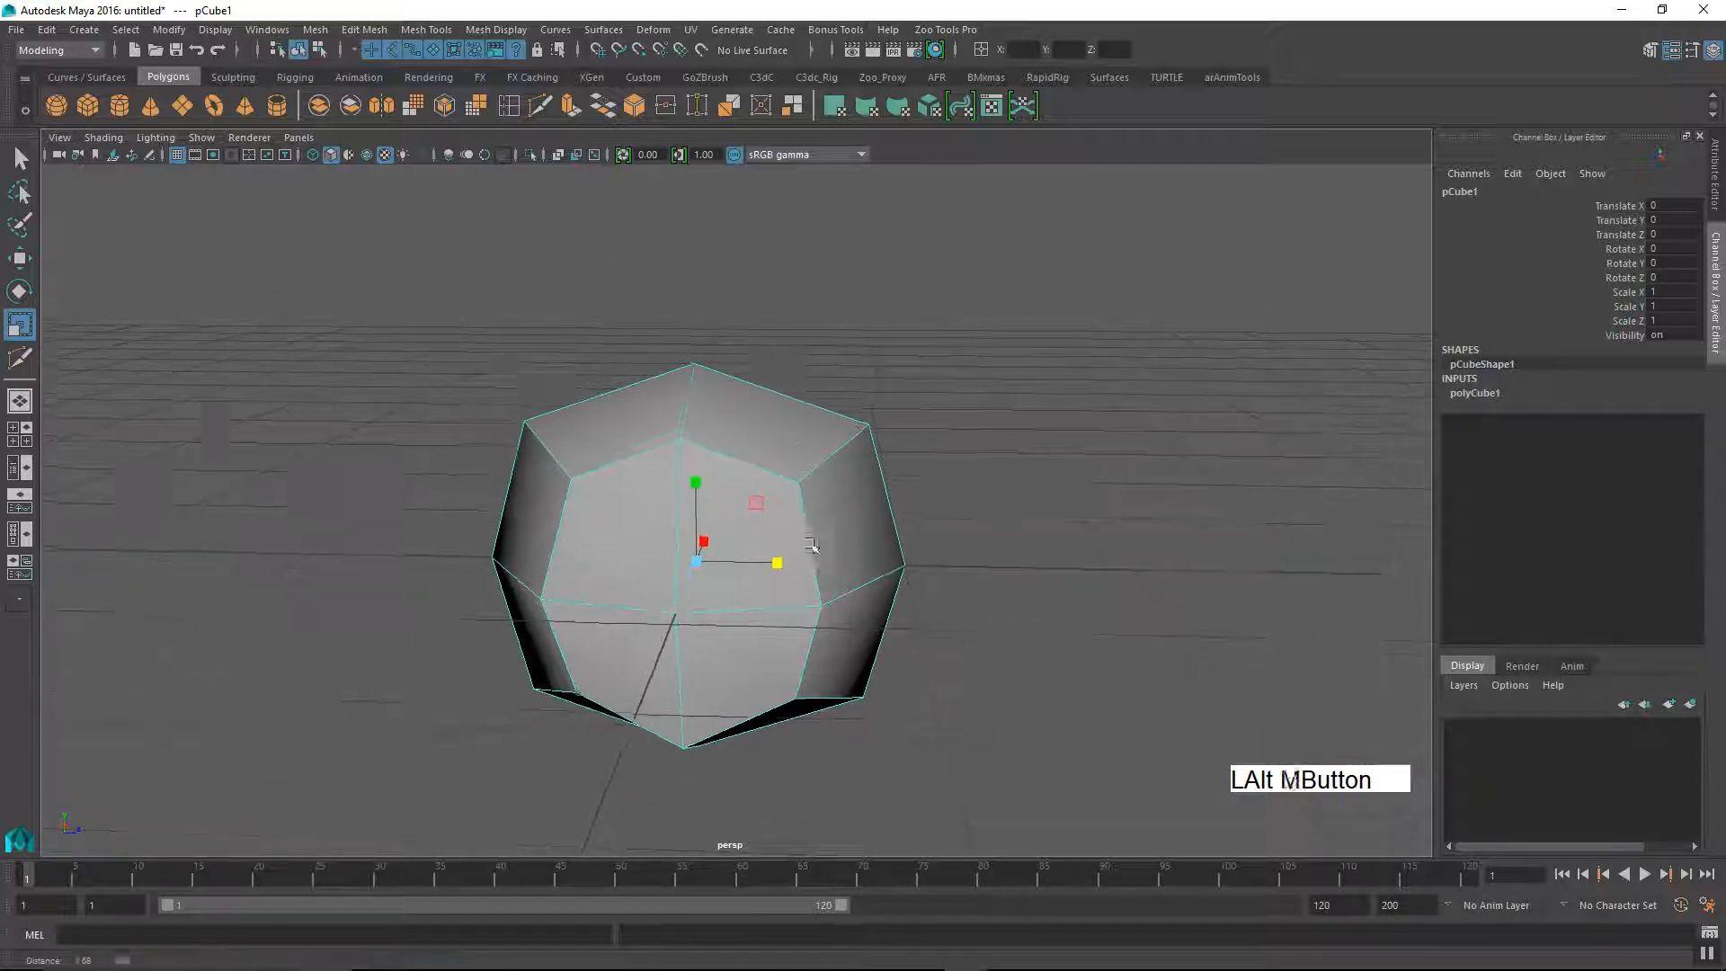
{"action": "right_click_drag", "start_coordinate": [812, 546], "coordinate": [944, 609], "text": "alt"}
{"action": "left_click_drag", "start_coordinate": [944, 609], "coordinate": [917, 667], "text": "alt"}
{"action": "right_click_drag", "start_coordinate": [917, 666], "coordinate": [774, 636], "text": "alt"}
{"action": "middle_click_drag", "start_coordinate": [775, 636], "coordinate": [755, 596], "text": "alt"}
{"action": "mouse_move", "coordinate": [756, 597]}
{"action": "left_mouse_down", "text": "alt"}
{"action": "mouse_move", "coordinate": [782, 598]}
{"action": "mouse_move", "coordinate": [750, 607]}
{"action": "left_mouse_up", "text": "alt"}
{"action": "right_click_drag", "start_coordinate": [751, 607], "coordinate": [743, 620], "text": "alt"}
{"action": "left_click_drag", "start_coordinate": [742, 620], "coordinate": [724, 670], "text": "alt"}
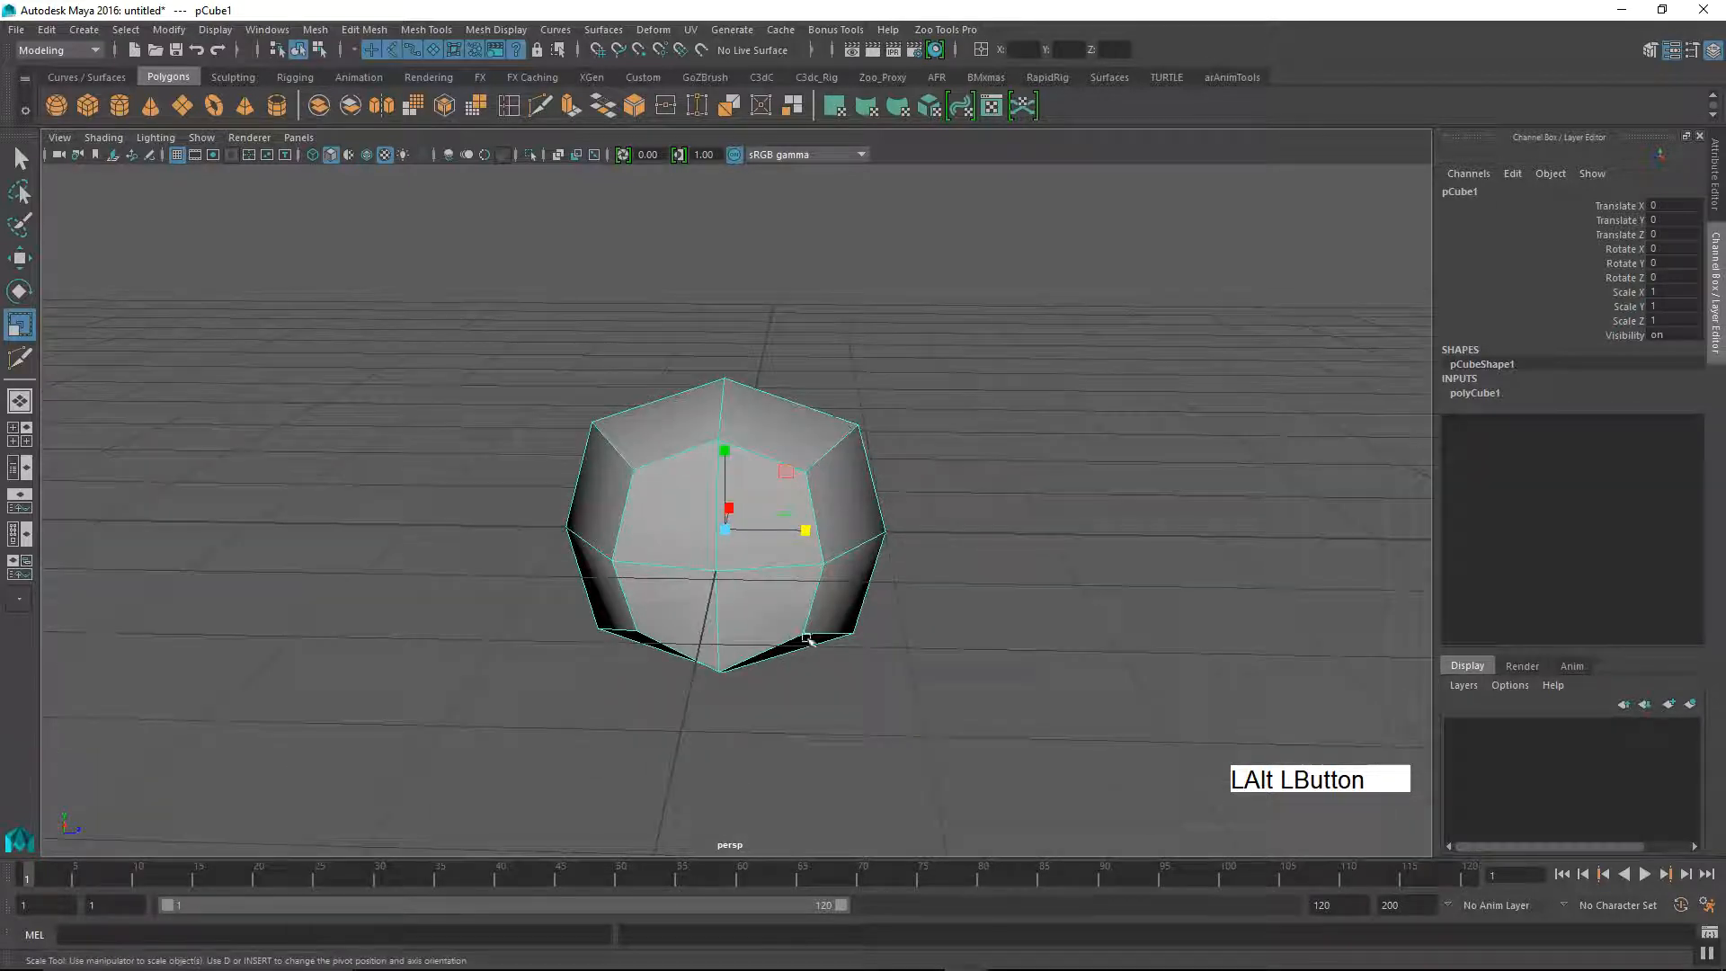
{"action": "left_click_drag", "start_coordinate": [929, 571], "coordinate": [788, 682], "text": "alt"}
{"action": "left_click_drag", "start_coordinate": [939, 637], "coordinate": [847, 551], "text": "alt"}
{"action": "right_click_drag", "start_coordinate": [848, 551], "coordinate": [855, 609], "text": "alt"}
{"action": "left_click_drag", "start_coordinate": [855, 609], "coordinate": [845, 681], "text": "alt"}
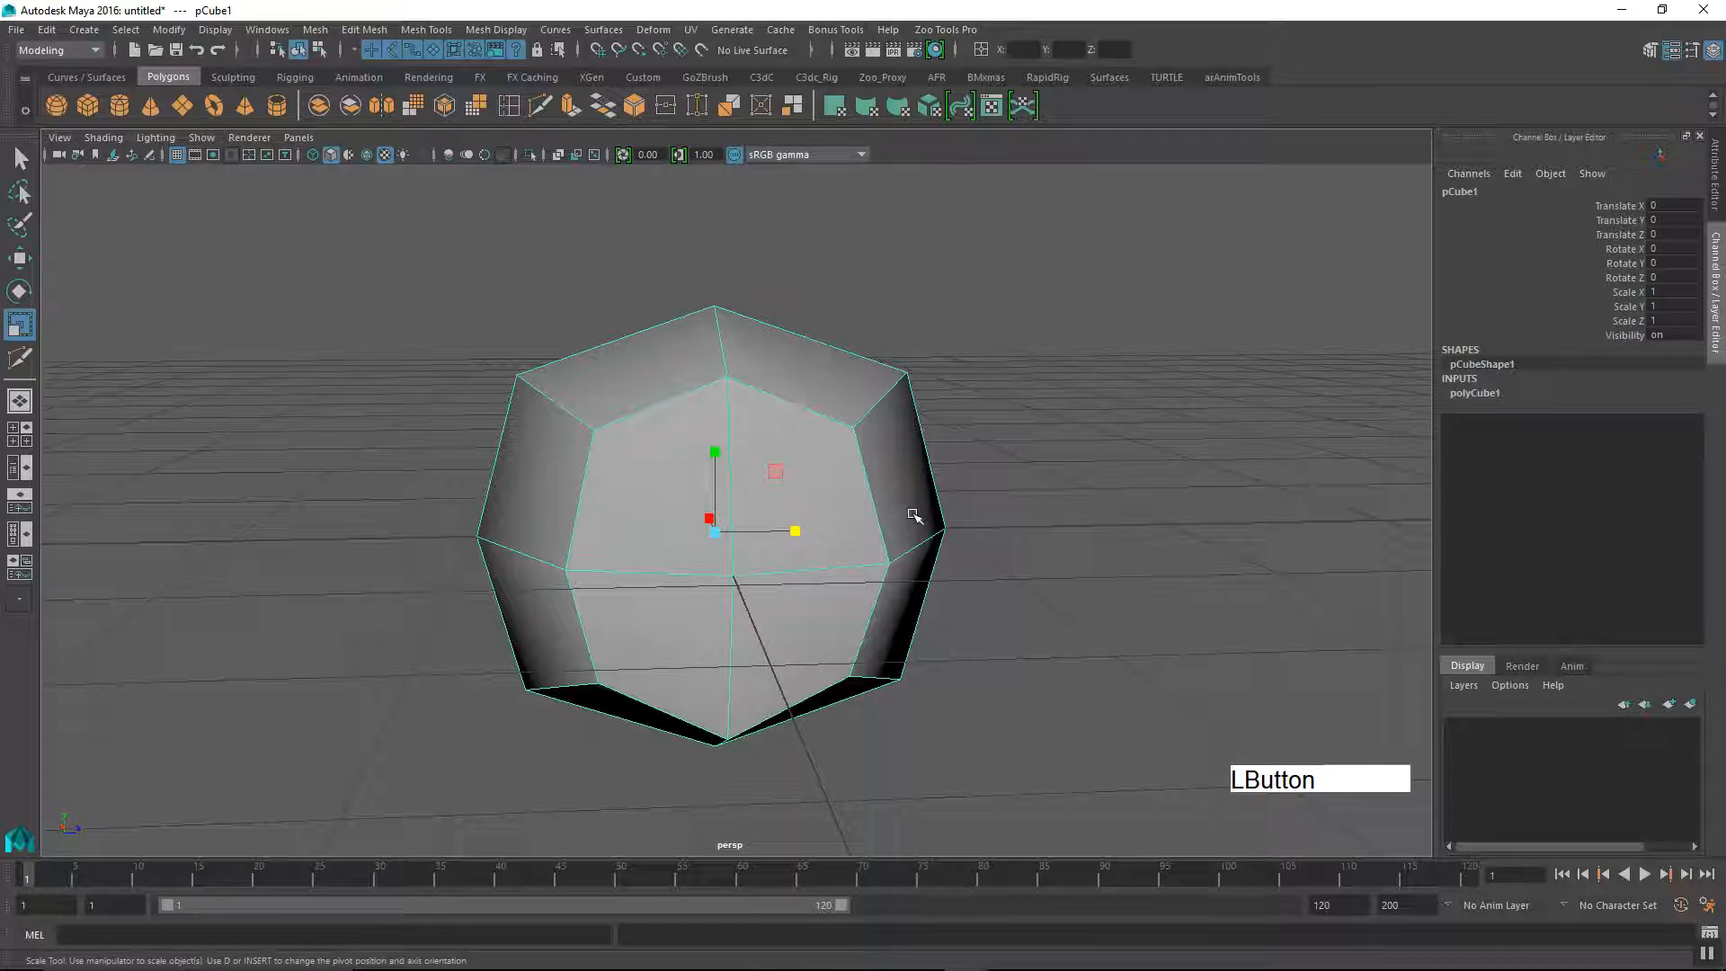
Step: Turn on the smooth mesh preview for the cube and inspect the rounded shape with the selection cleared
{"action": "key", "text": "3"}
{"action": "left_click_drag", "start_coordinate": [924, 567], "coordinate": [682, 577], "text": "alt"}
{"action": "middle_click_drag", "start_coordinate": [682, 577], "coordinate": [694, 538], "text": "alt"}
{"action": "right_click_drag", "start_coordinate": [694, 538], "coordinate": [697, 628], "text": "alt"}
{"action": "left_click_drag", "start_coordinate": [698, 629], "coordinate": [848, 635], "text": "alt"}
{"action": "left_click", "coordinate": [967, 540]}
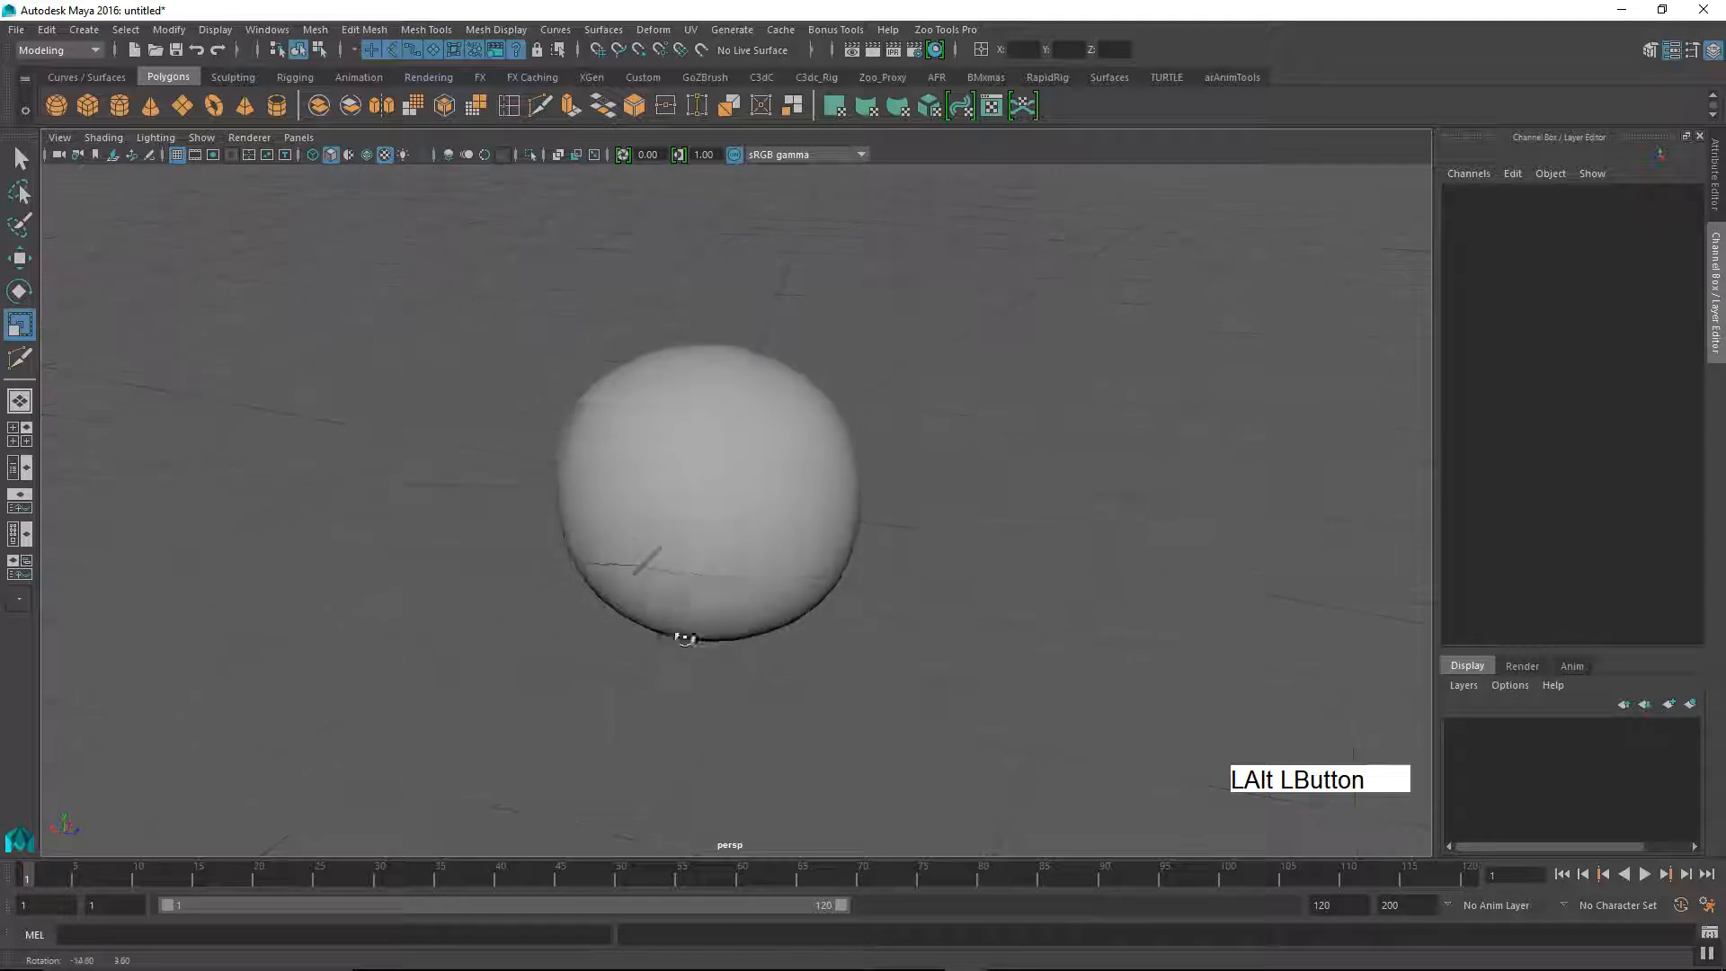
{"action": "left_click_drag", "start_coordinate": [844, 553], "coordinate": [821, 591]}
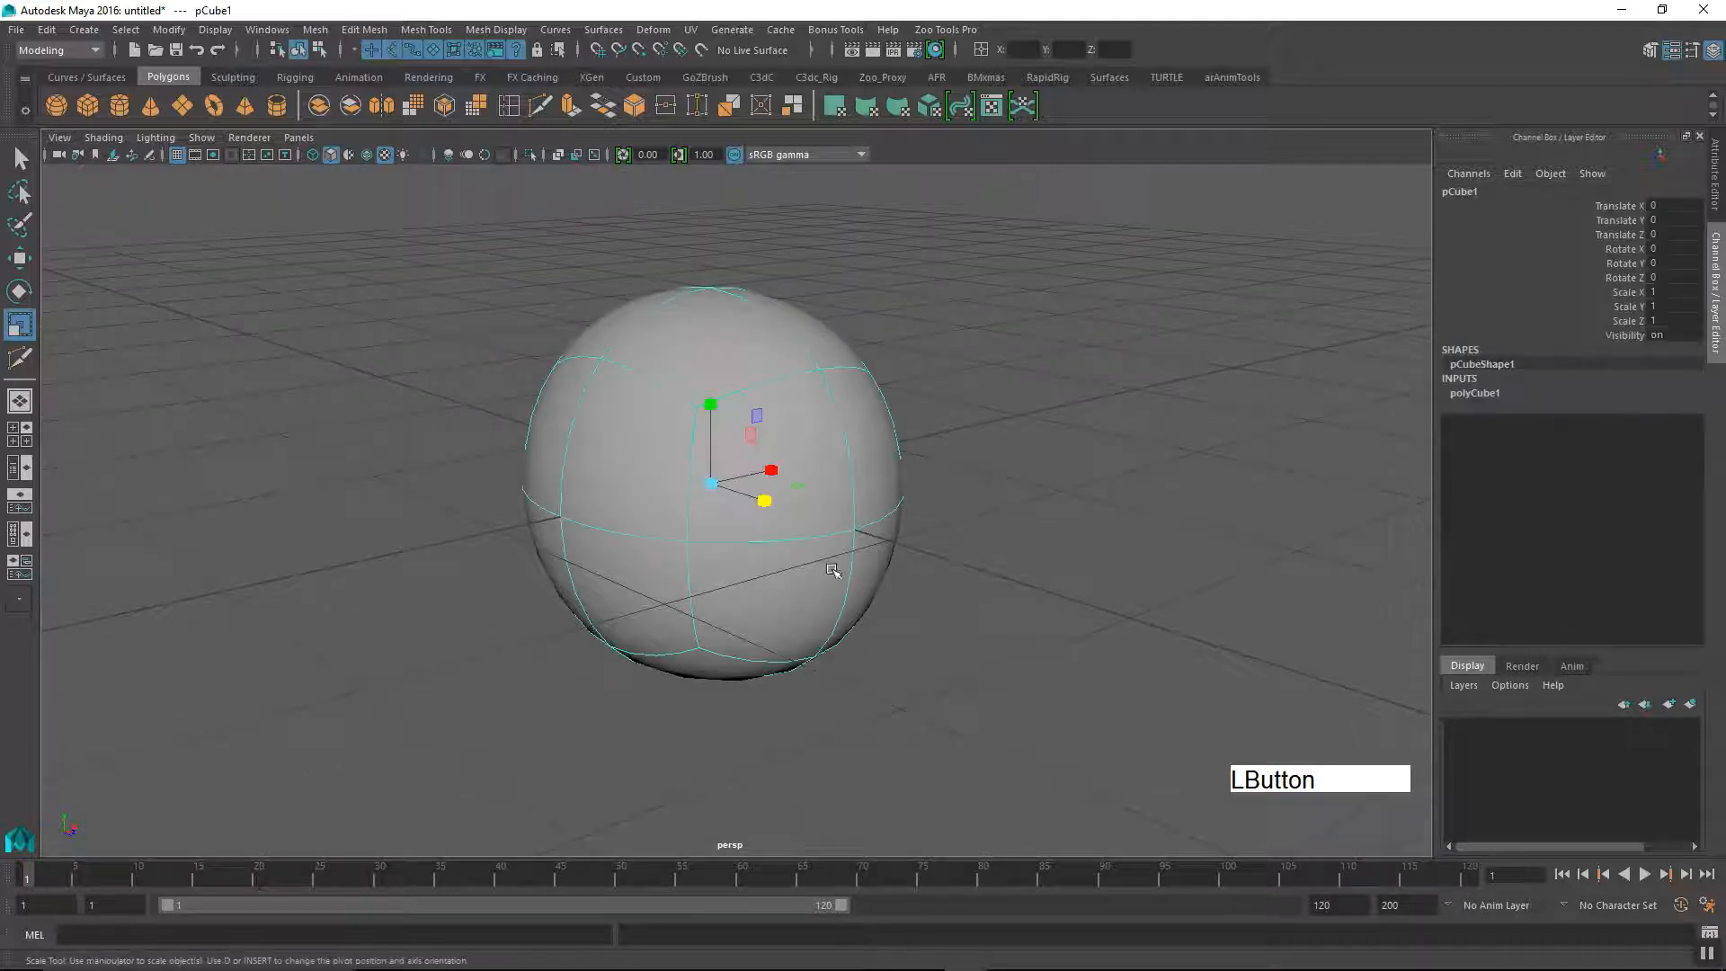
Step: Return the selected cube to its unsmoothed display and examine the faceted faces from several sides
{"action": "key", "text": "1"}
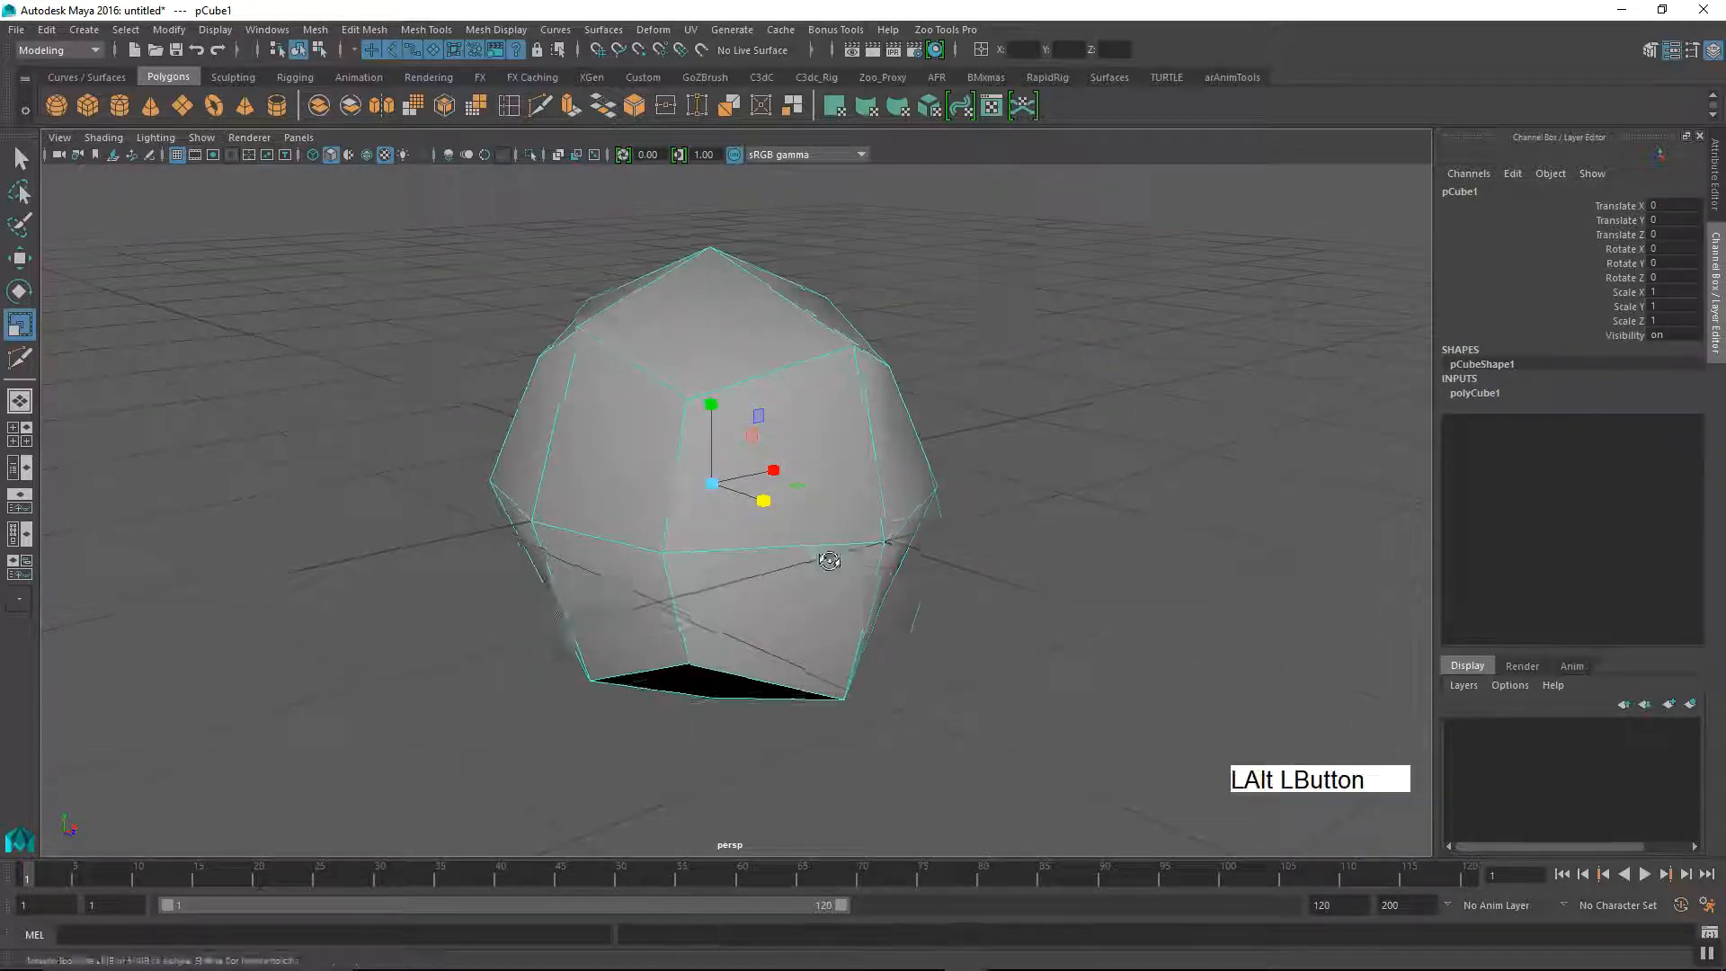
{"action": "left_click_drag", "start_coordinate": [836, 562], "coordinate": [909, 536], "text": "alt"}
{"action": "middle_click_drag", "start_coordinate": [909, 535], "coordinate": [909, 536], "text": "alt"}
{"action": "right_click_drag", "start_coordinate": [909, 536], "coordinate": [818, 528], "text": "alt"}
{"action": "left_click_drag", "start_coordinate": [817, 528], "coordinate": [947, 597], "text": "alt"}
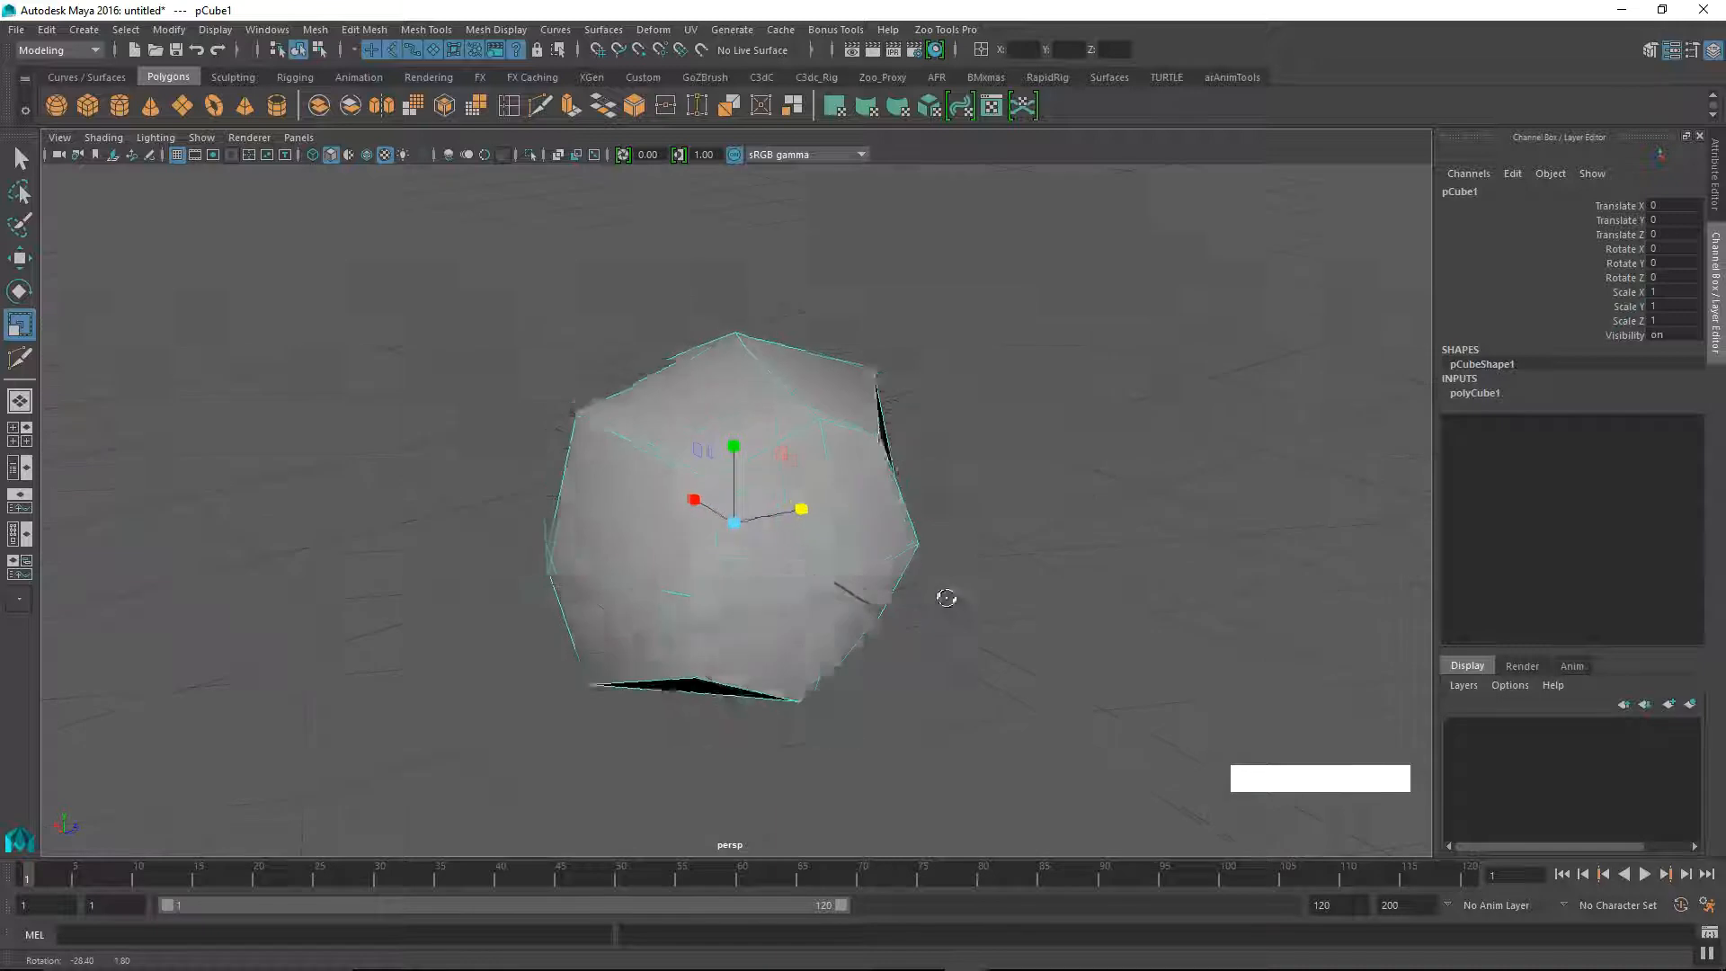
{"action": "mouse_move", "coordinate": [801, 598]}
{"action": "left_mouse_down", "text": "alt"}
{"action": "mouse_move", "coordinate": [841, 567]}
{"action": "mouse_move", "coordinate": [829, 586]}
{"action": "left_mouse_up", "text": "alt"}
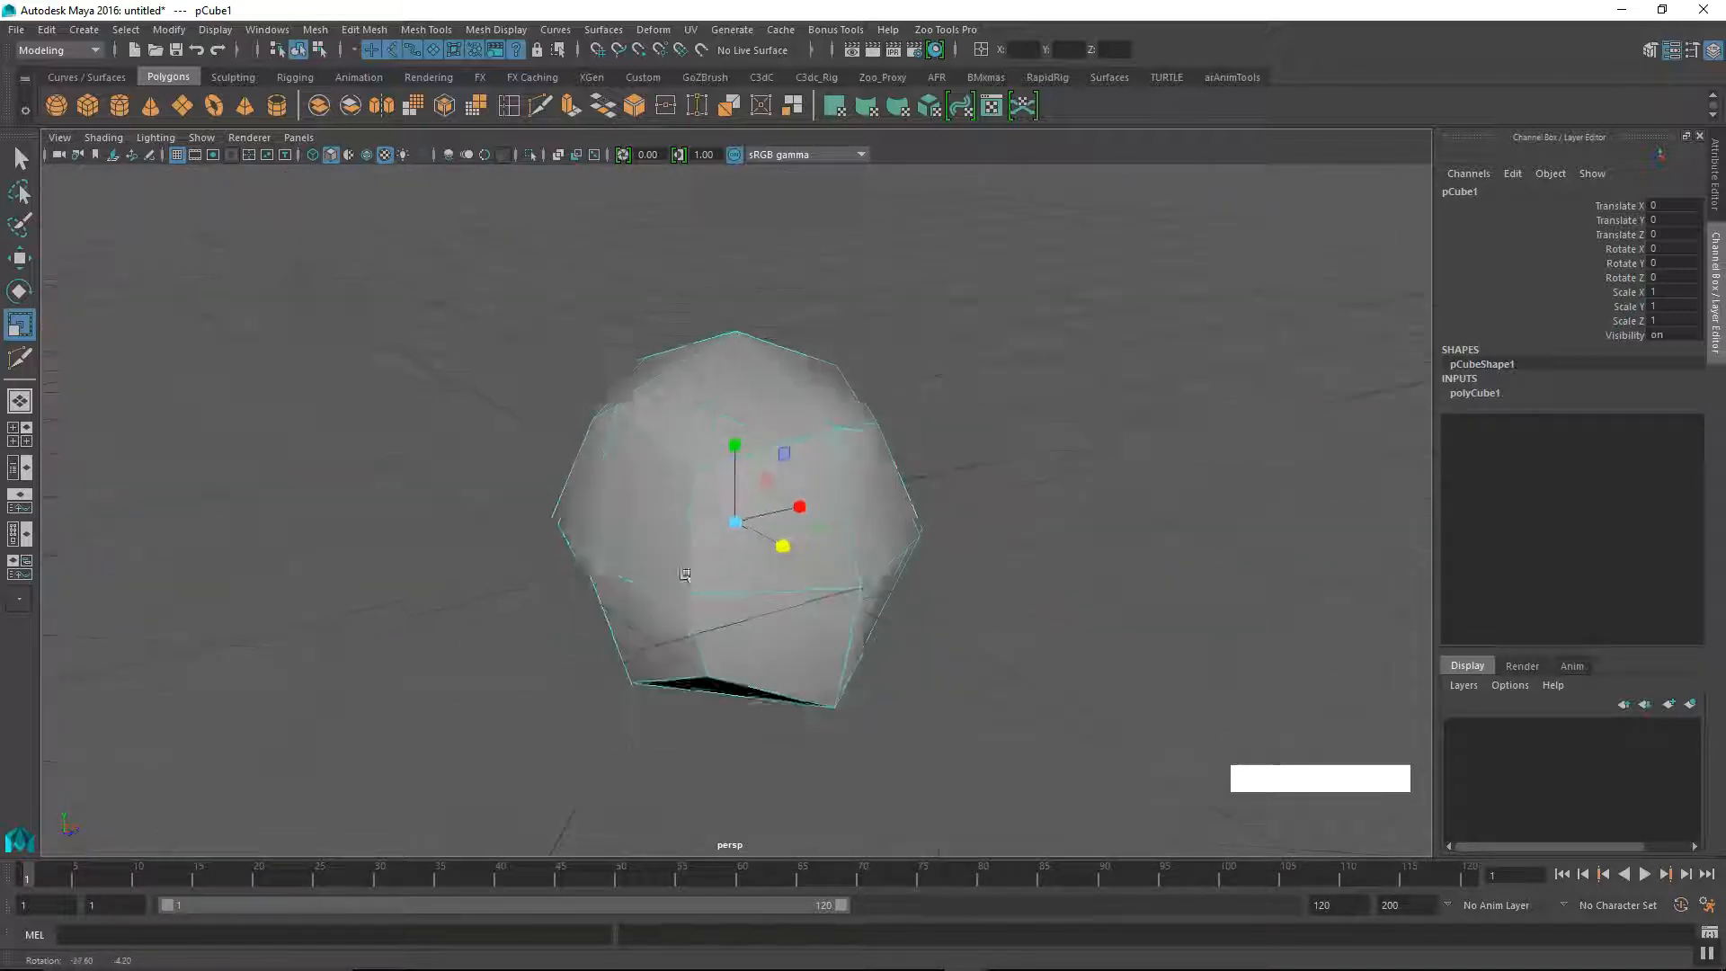
{"action": "middle_click_drag", "start_coordinate": [685, 574], "coordinate": [644, 570], "text": "alt"}
{"action": "left_click_drag", "start_coordinate": [644, 570], "coordinate": [833, 559], "text": "alt"}
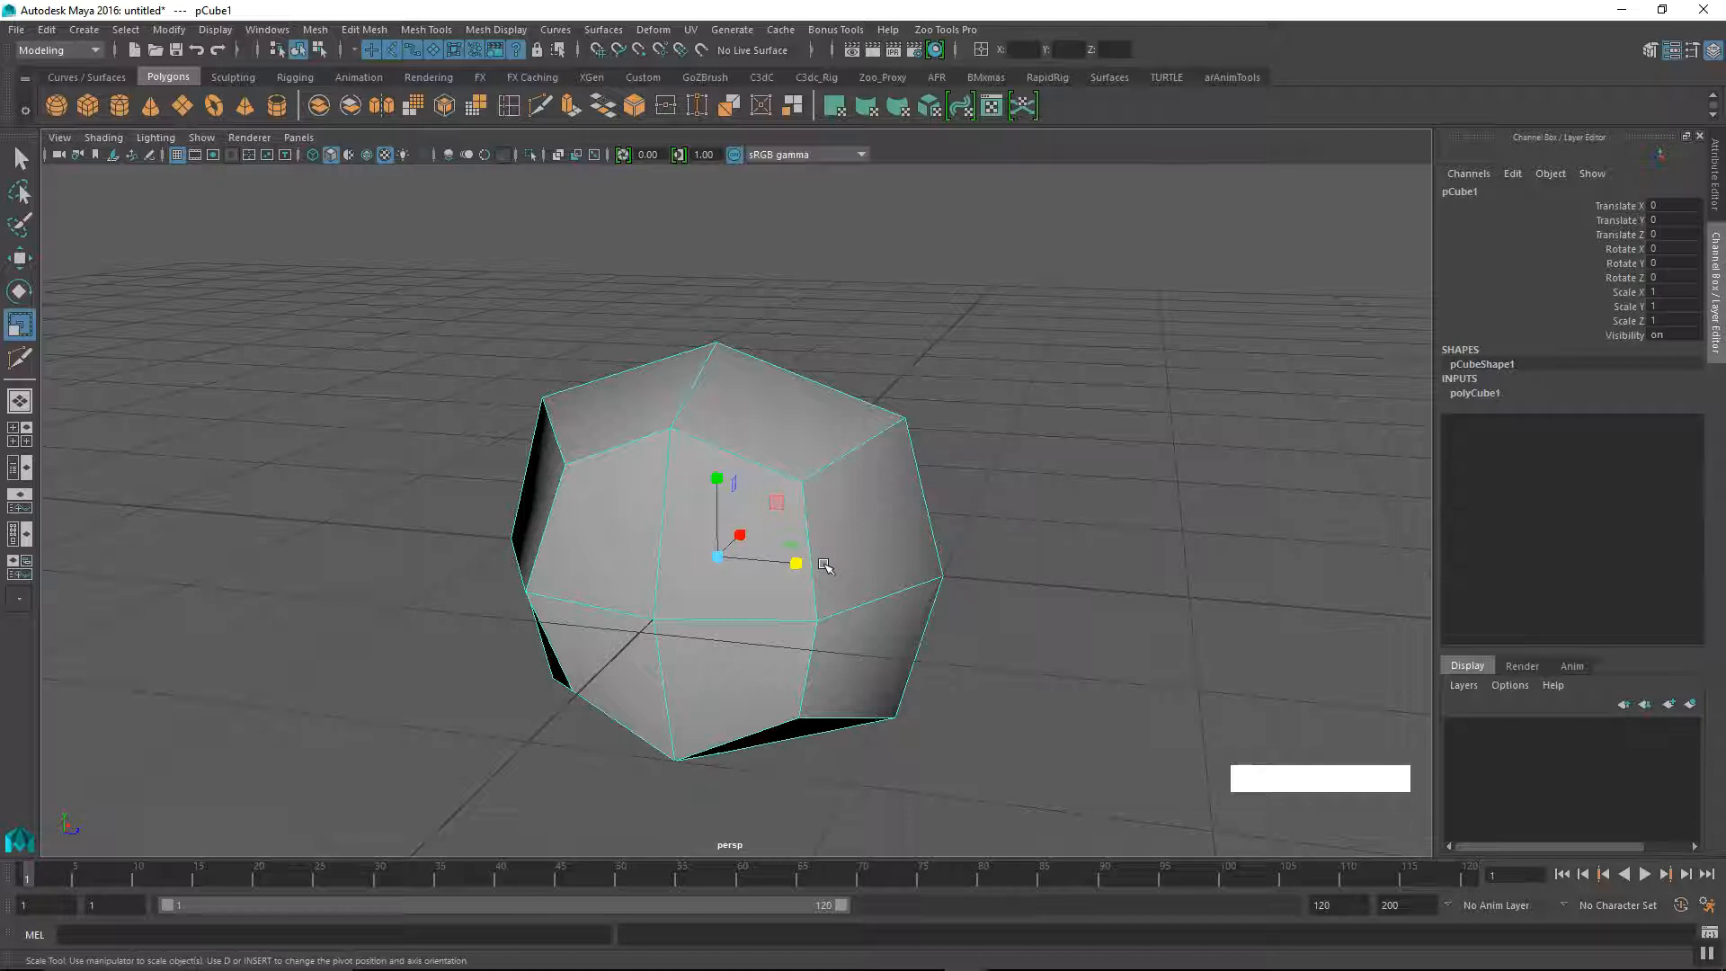
Step: Display the cube with smooth mesh preview again and examine its rounded surface all around
{"action": "key", "text": "3"}
{"action": "left_click_drag", "start_coordinate": [880, 527], "coordinate": [870, 634], "text": "alt"}
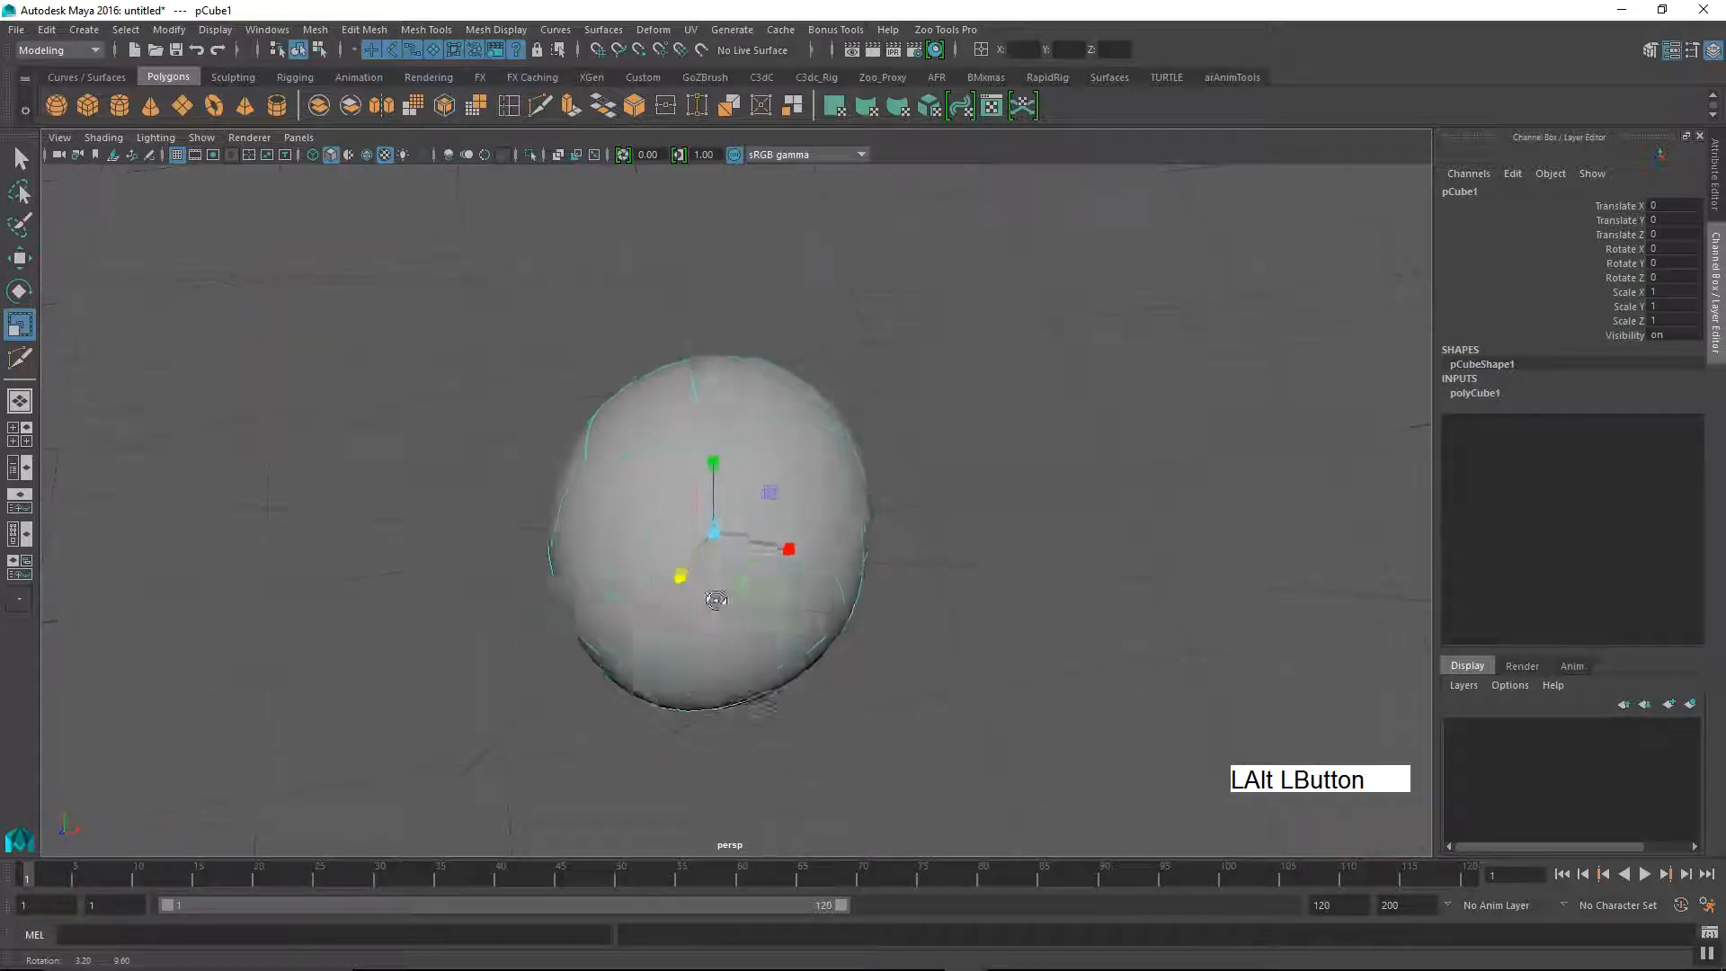
{"action": "left_click_drag", "start_coordinate": [765, 579], "coordinate": [948, 520], "text": "alt"}
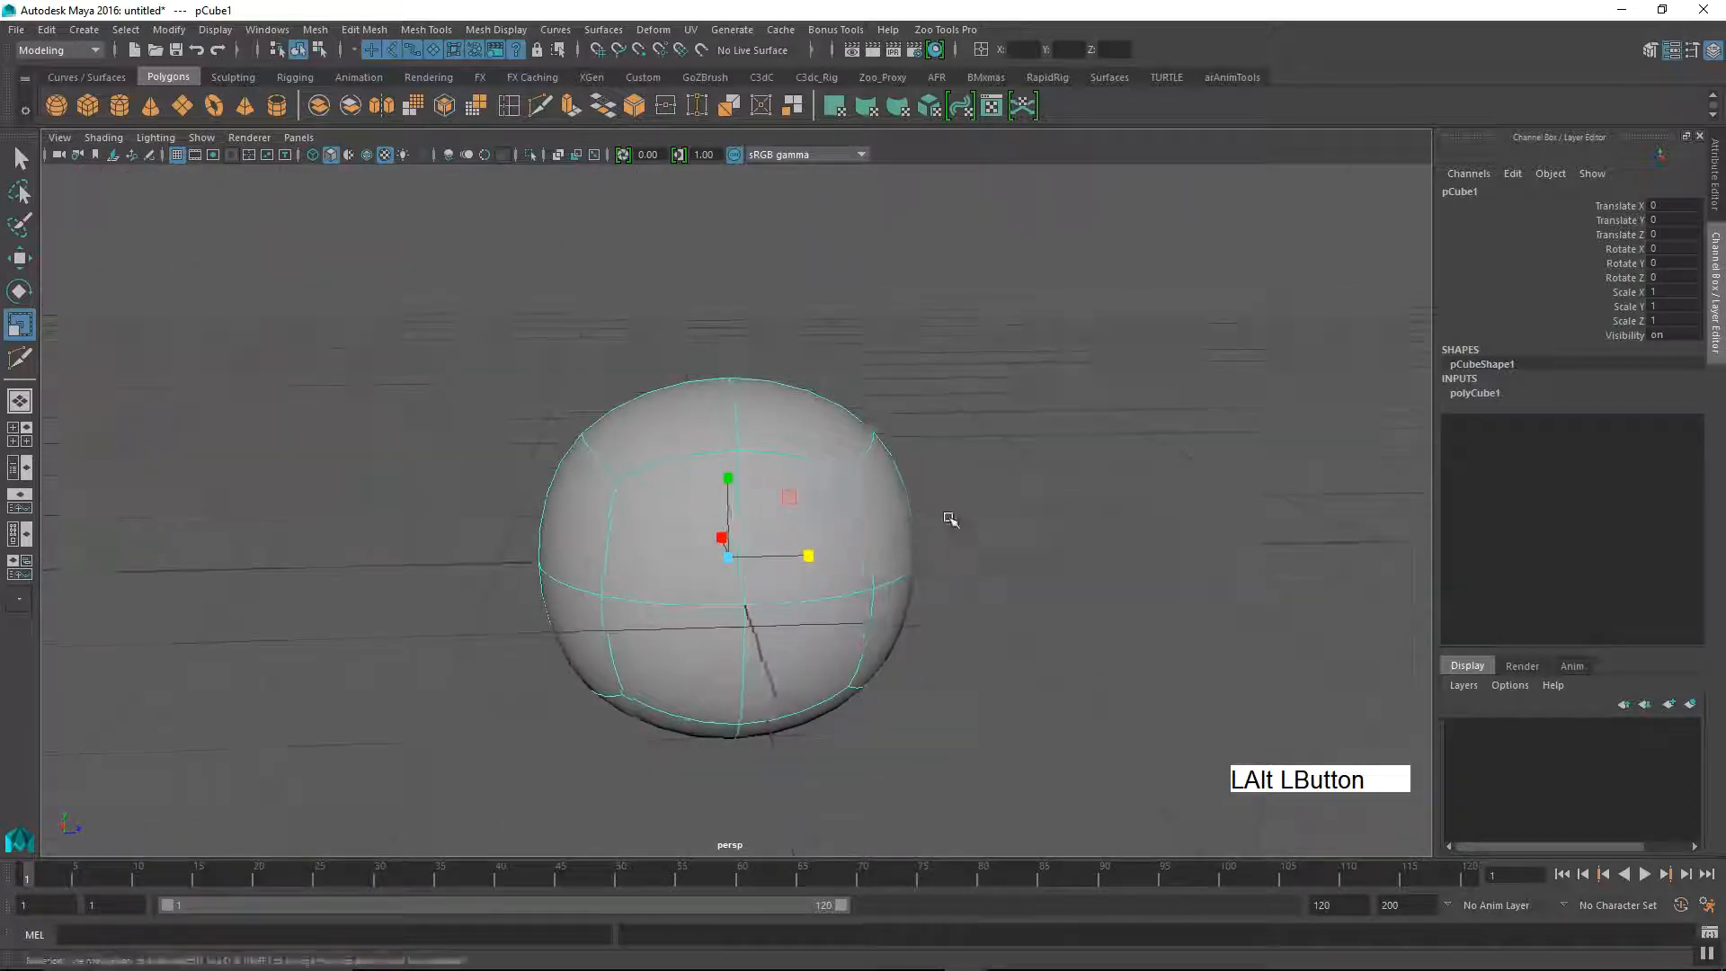
{"action": "right_click_drag", "start_coordinate": [948, 521], "coordinate": [1091, 582], "text": "alt"}
{"action": "left_click_drag", "start_coordinate": [1091, 581], "coordinate": [912, 615], "text": "alt"}
{"action": "middle_click_drag", "start_coordinate": [872, 563], "coordinate": [914, 520], "text": "alt"}
{"action": "right_click_drag", "start_coordinate": [913, 530], "coordinate": [957, 589], "text": "alt"}
{"action": "left_click_drag", "start_coordinate": [953, 593], "coordinate": [1051, 567], "text": "alt"}
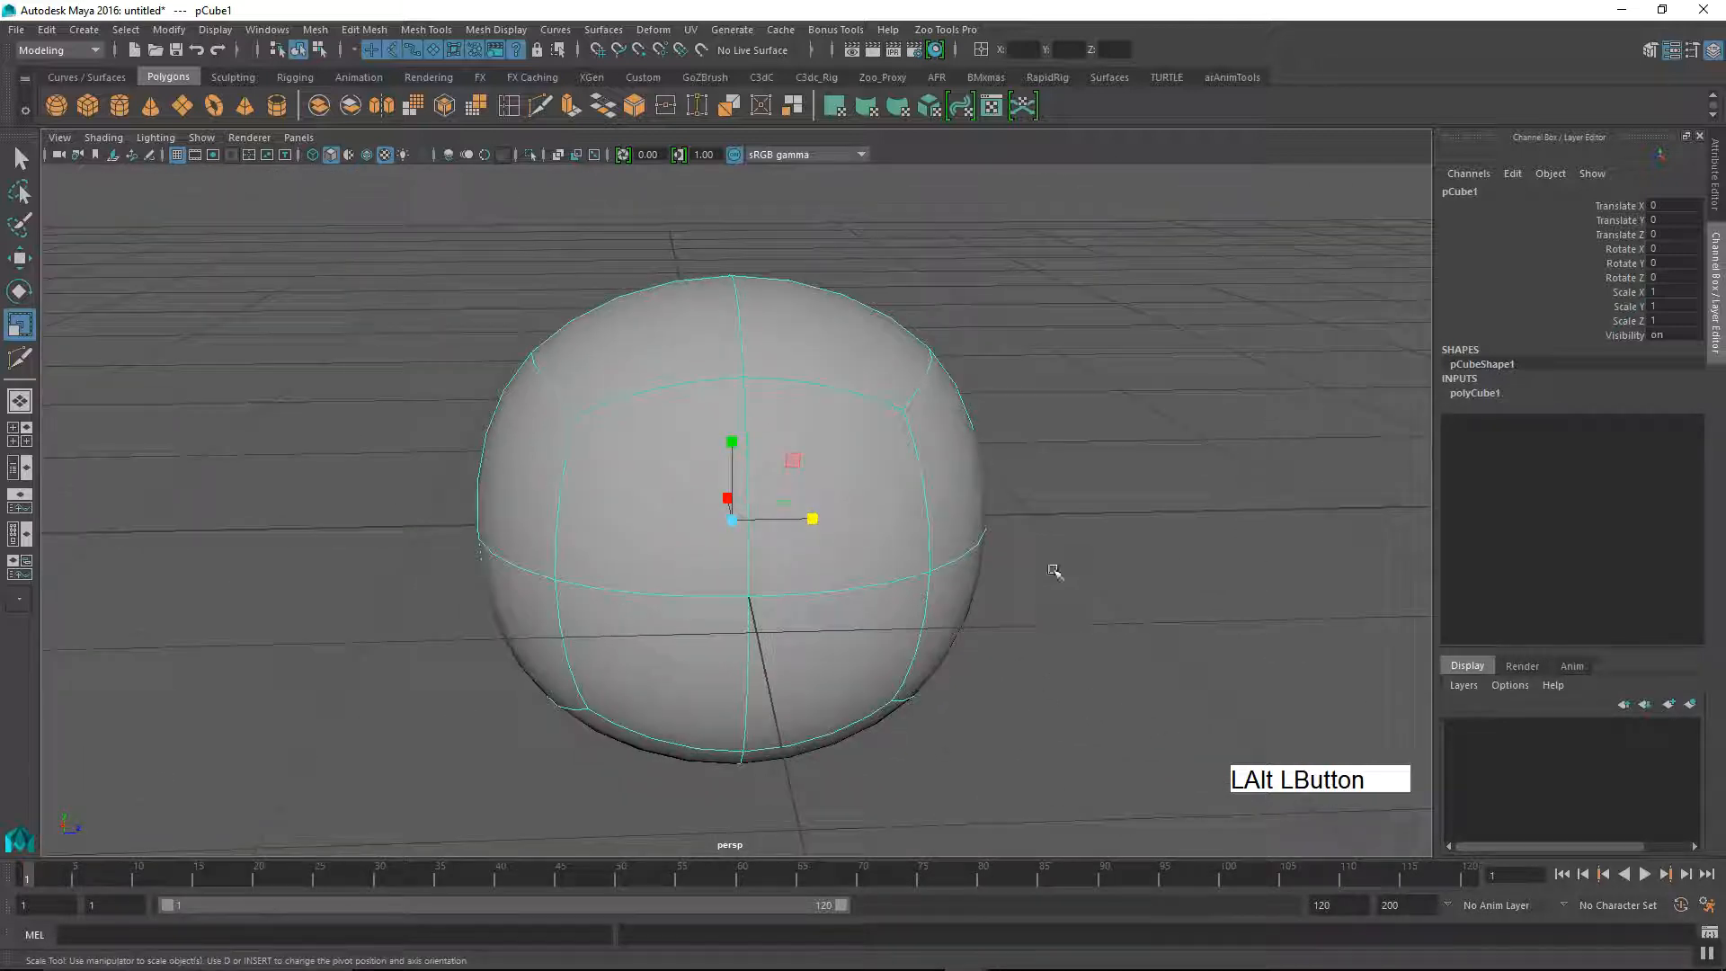
{"action": "left_click", "coordinate": [1117, 610]}
{"action": "right_click_drag", "start_coordinate": [1117, 610], "coordinate": [995, 490], "text": "alt"}
{"action": "left_click", "coordinate": [839, 563]}
{"action": "left_click_drag", "start_coordinate": [839, 564], "coordinate": [785, 648], "text": "alt"}
Step: Switch the cube back to its unsmoothed display to compare its faceted form
{"action": "key", "text": "1"}
{"action": "right_click_drag", "start_coordinate": [882, 570], "coordinate": [882, 597], "text": "alt"}
{"action": "left_click_drag", "start_coordinate": [882, 597], "coordinate": [879, 617], "text": "alt"}
Step: Preview the cube smoothed once more and inspect its surface with the selection cleared
{"action": "key", "text": "3"}
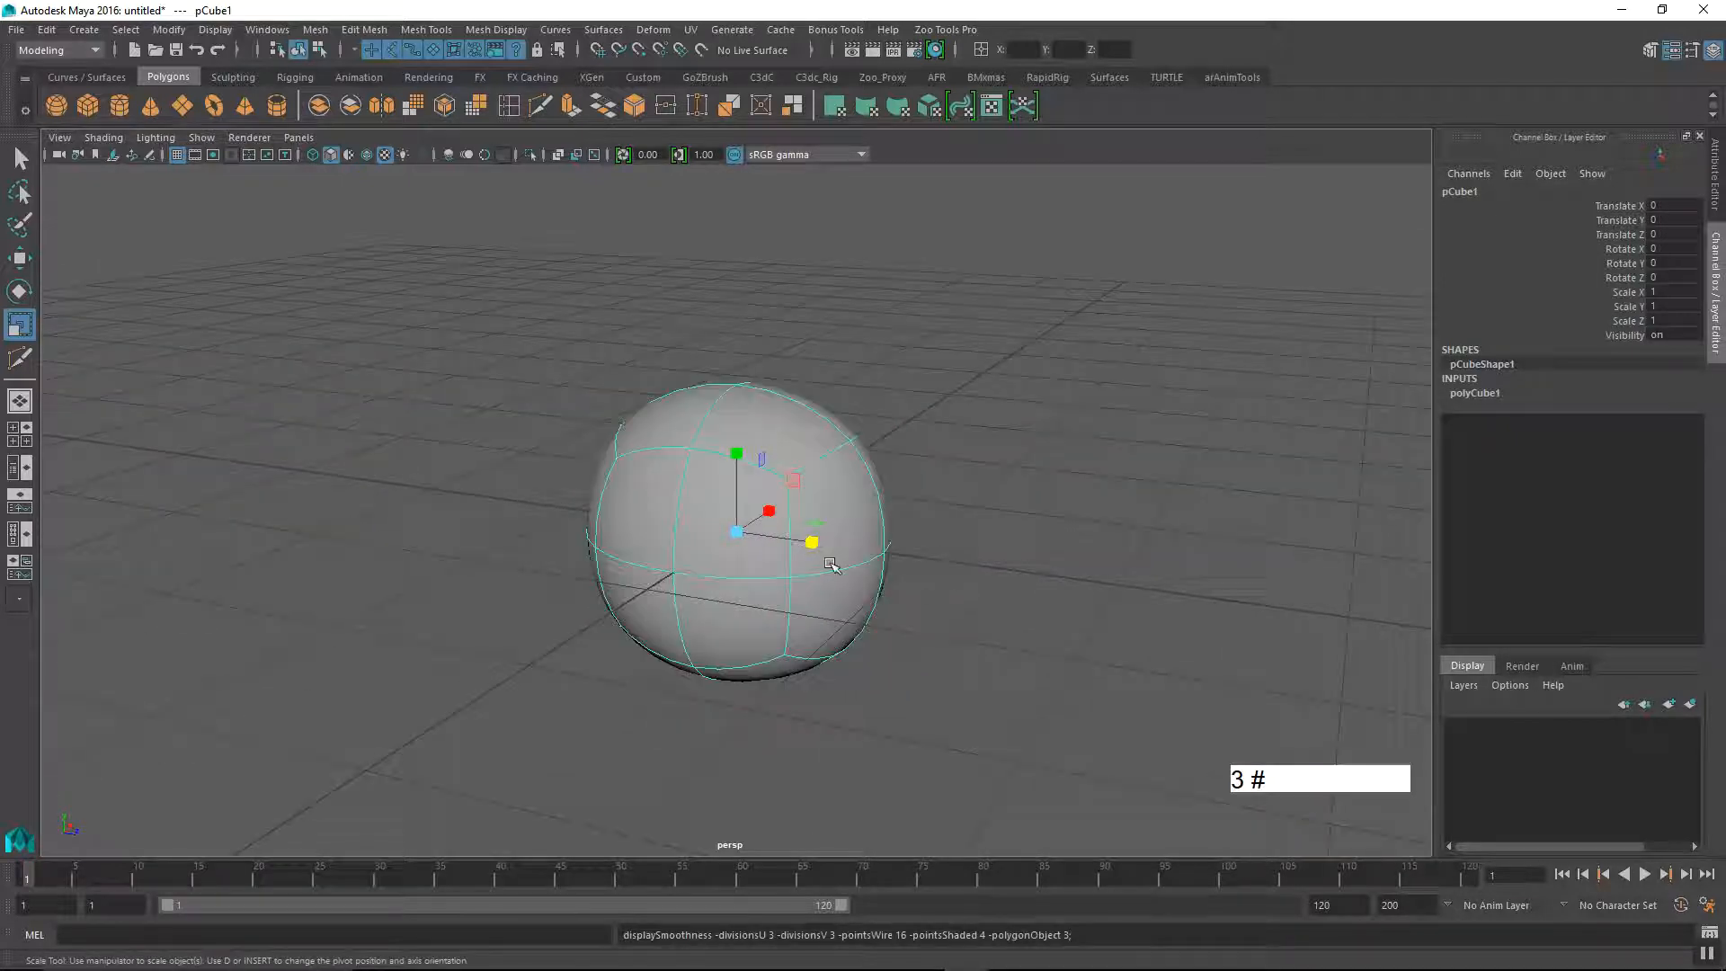
{"action": "left_click_drag", "start_coordinate": [938, 529], "coordinate": [782, 572], "text": "alt"}
{"action": "right_click_drag", "start_coordinate": [781, 571], "coordinate": [821, 617], "text": "alt"}
{"action": "left_click_drag", "start_coordinate": [821, 617], "coordinate": [840, 617], "text": "alt"}
{"action": "left_click", "coordinate": [501, 644]}
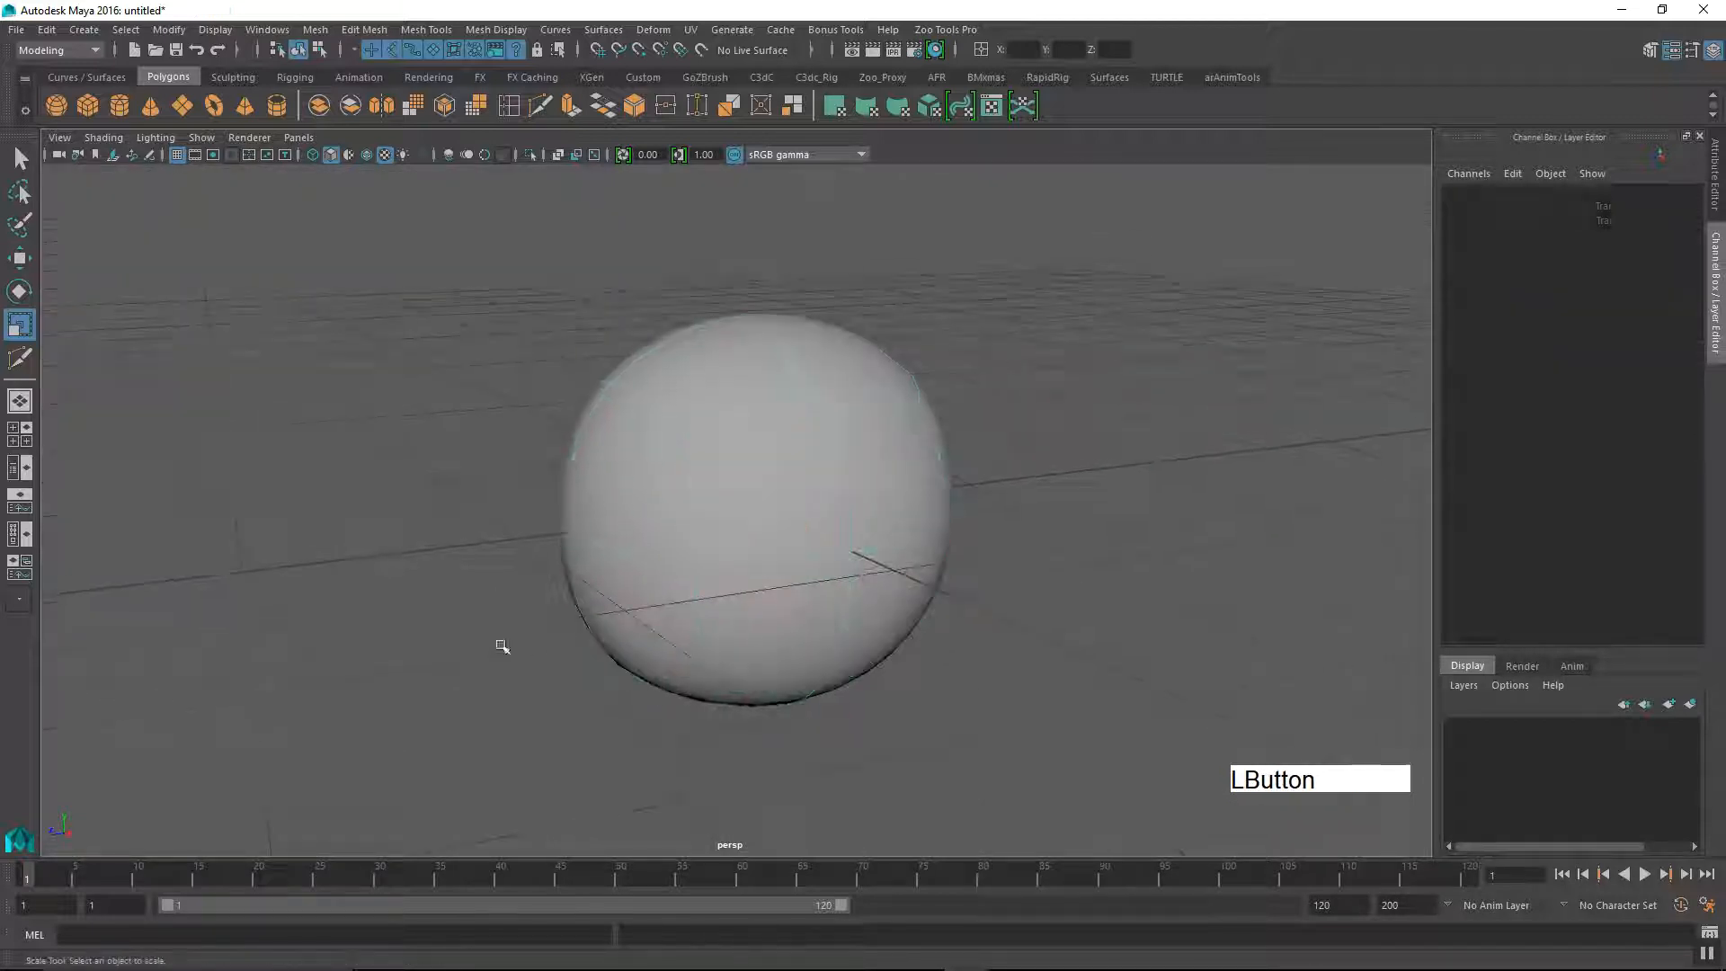
{"action": "left_click_drag", "start_coordinate": [501, 644], "coordinate": [514, 662], "text": "alt"}
{"action": "left_click_drag", "start_coordinate": [525, 470], "coordinate": [661, 598]}
{"action": "left_click_drag", "start_coordinate": [669, 642], "coordinate": [925, 532], "text": "alt"}
Step: Show the selected cube unsmoothed and view its original polygon faces
{"action": "key", "text": "1"}
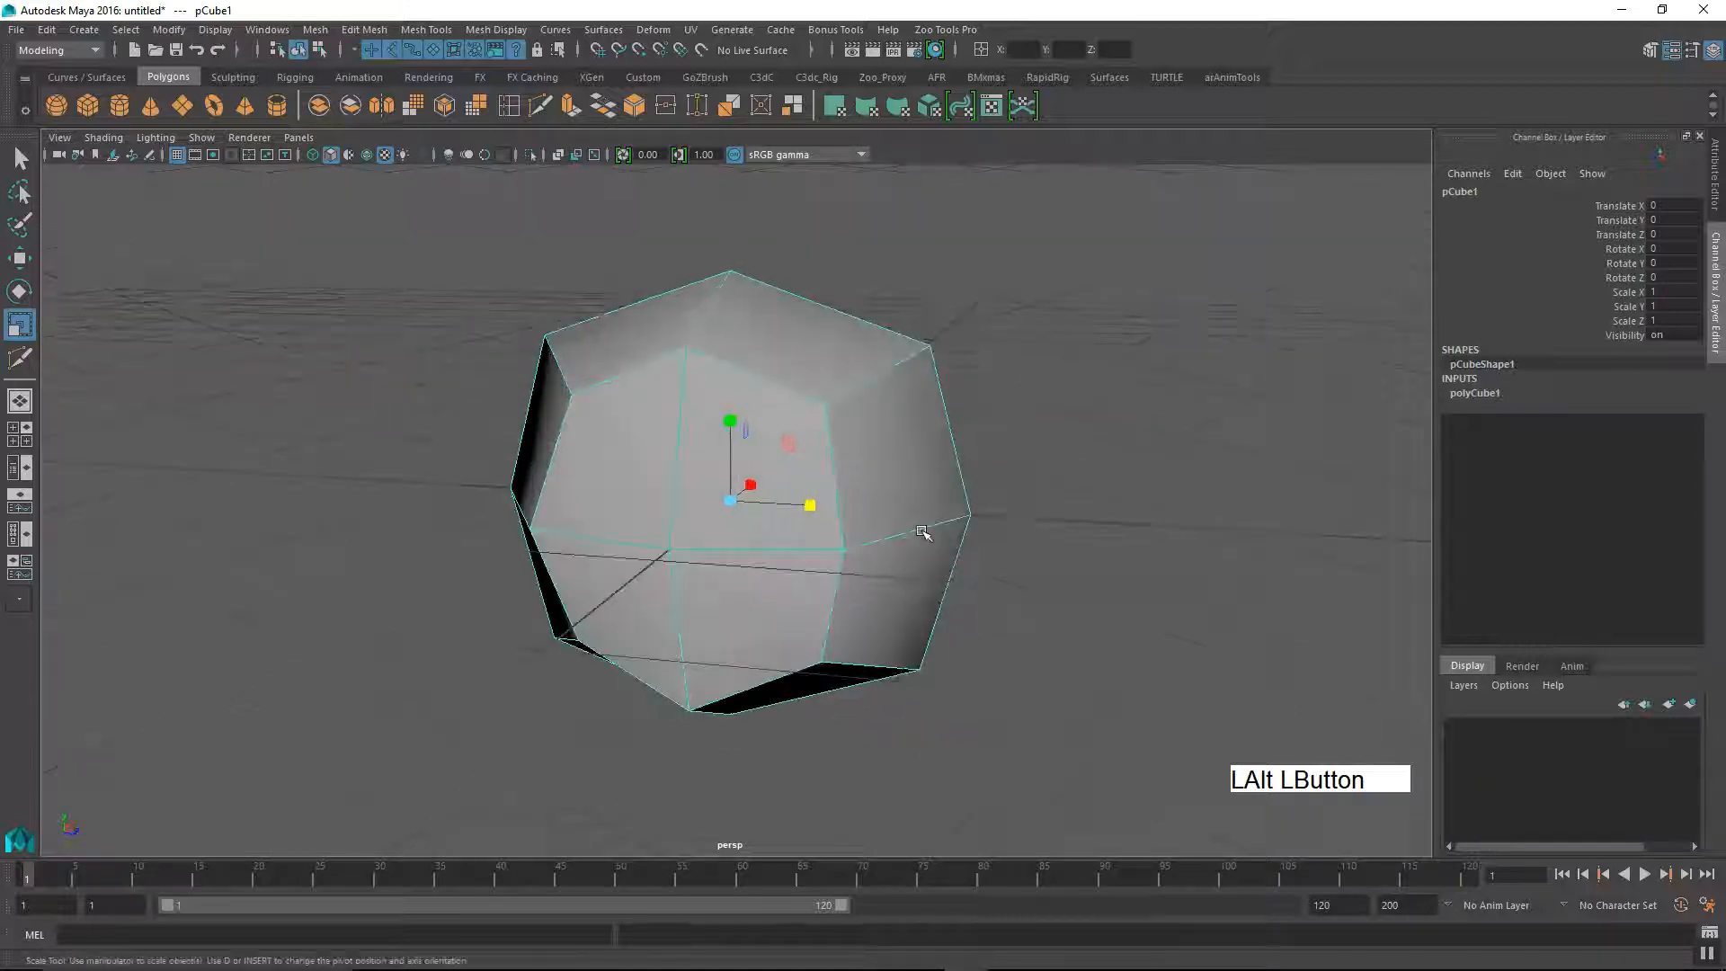
{"action": "right_click_drag", "start_coordinate": [925, 531], "coordinate": [791, 589], "text": "alt"}
{"action": "left_click_drag", "start_coordinate": [791, 589], "coordinate": [784, 627], "text": "alt"}
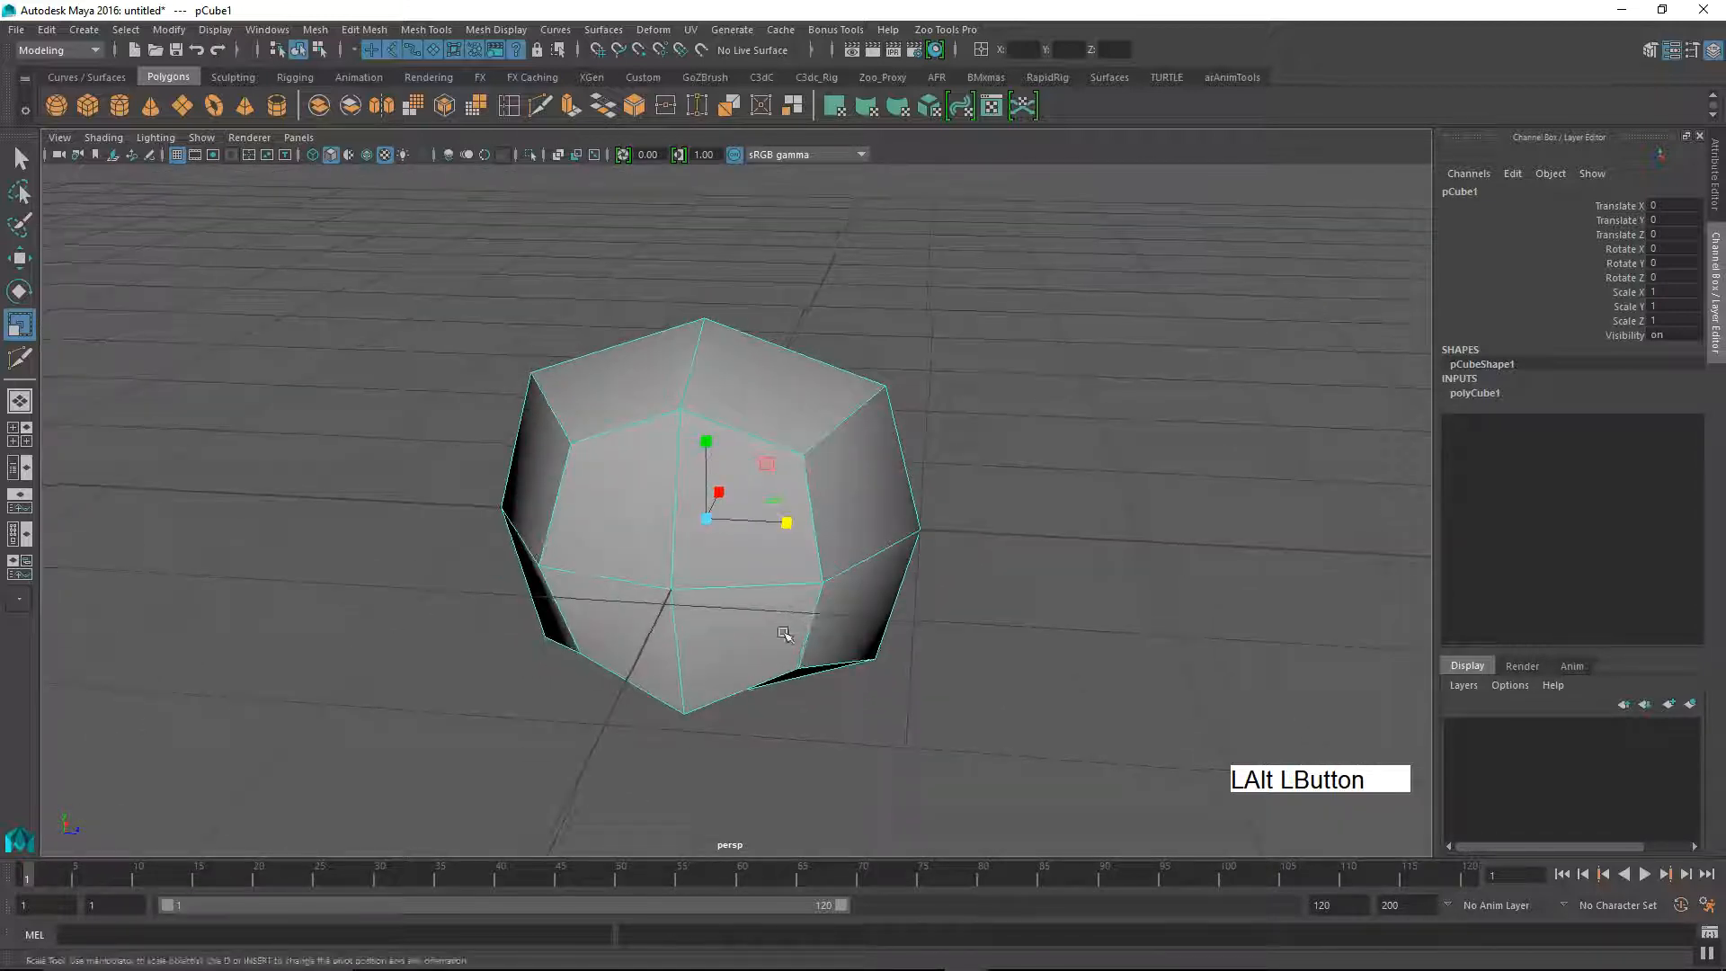
Step: Turn the smooth mesh preview back on, deselect the cube and review the final rounded form
{"action": "key", "text": "3"}
{"action": "left_click_drag", "start_coordinate": [979, 592], "coordinate": [790, 609], "text": "alt"}
{"action": "right_click_drag", "start_coordinate": [790, 609], "coordinate": [783, 579], "text": "alt"}
{"action": "left_click_drag", "start_coordinate": [782, 578], "coordinate": [970, 557], "text": "alt"}
{"action": "left_click_drag", "start_coordinate": [889, 601], "coordinate": [977, 700], "text": "alt"}
{"action": "left_click", "coordinate": [1056, 645]}
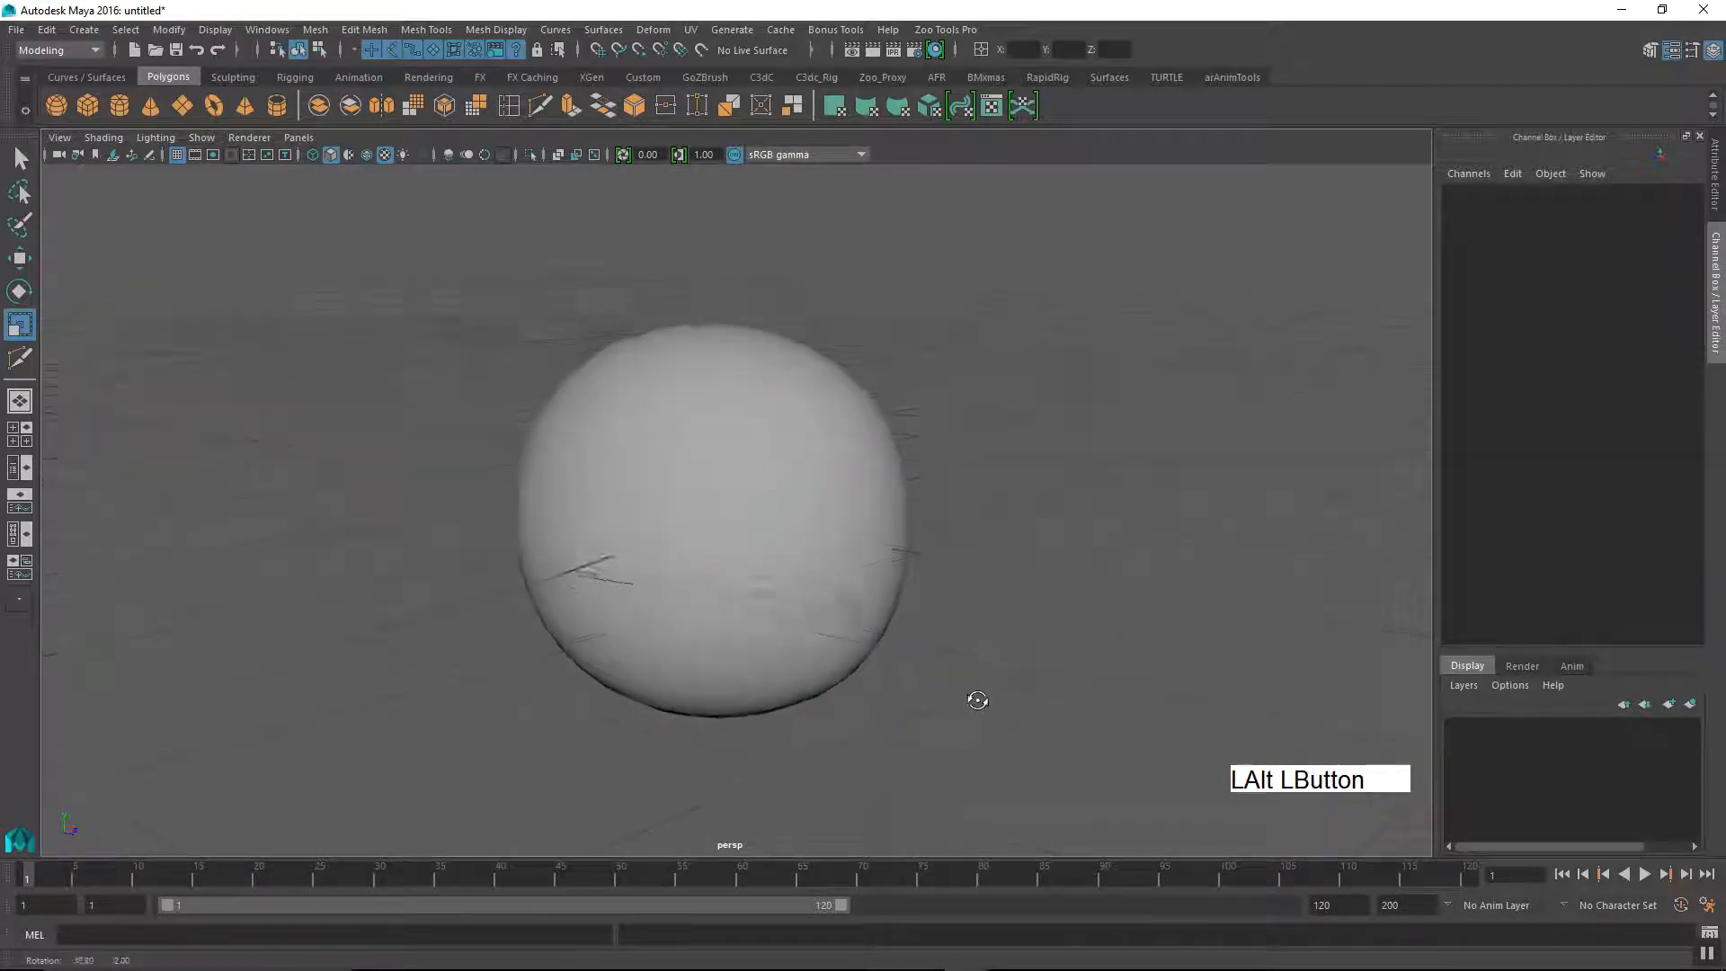
{"action": "middle_click_drag", "start_coordinate": [970, 697], "coordinate": [925, 543], "text": "alt"}
{"action": "left_click_drag", "start_coordinate": [926, 543], "coordinate": [984, 556], "text": "alt"}
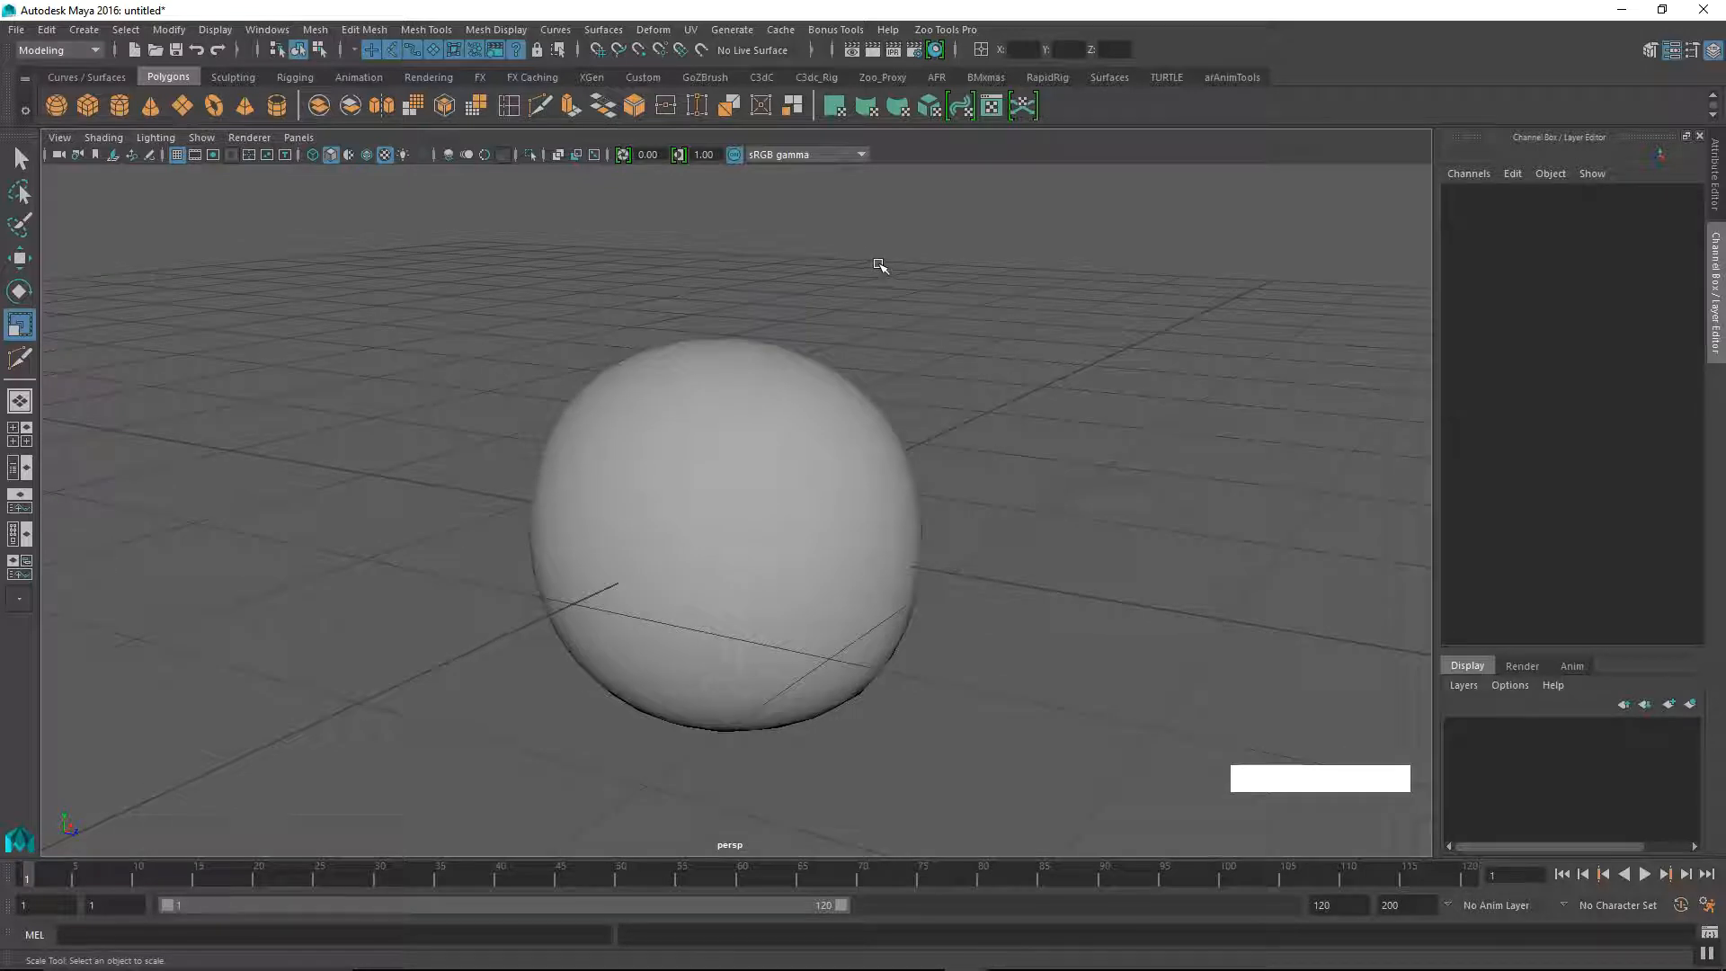
{"action": "left_click_drag", "start_coordinate": [879, 366], "coordinate": [891, 367], "text": "alt"}
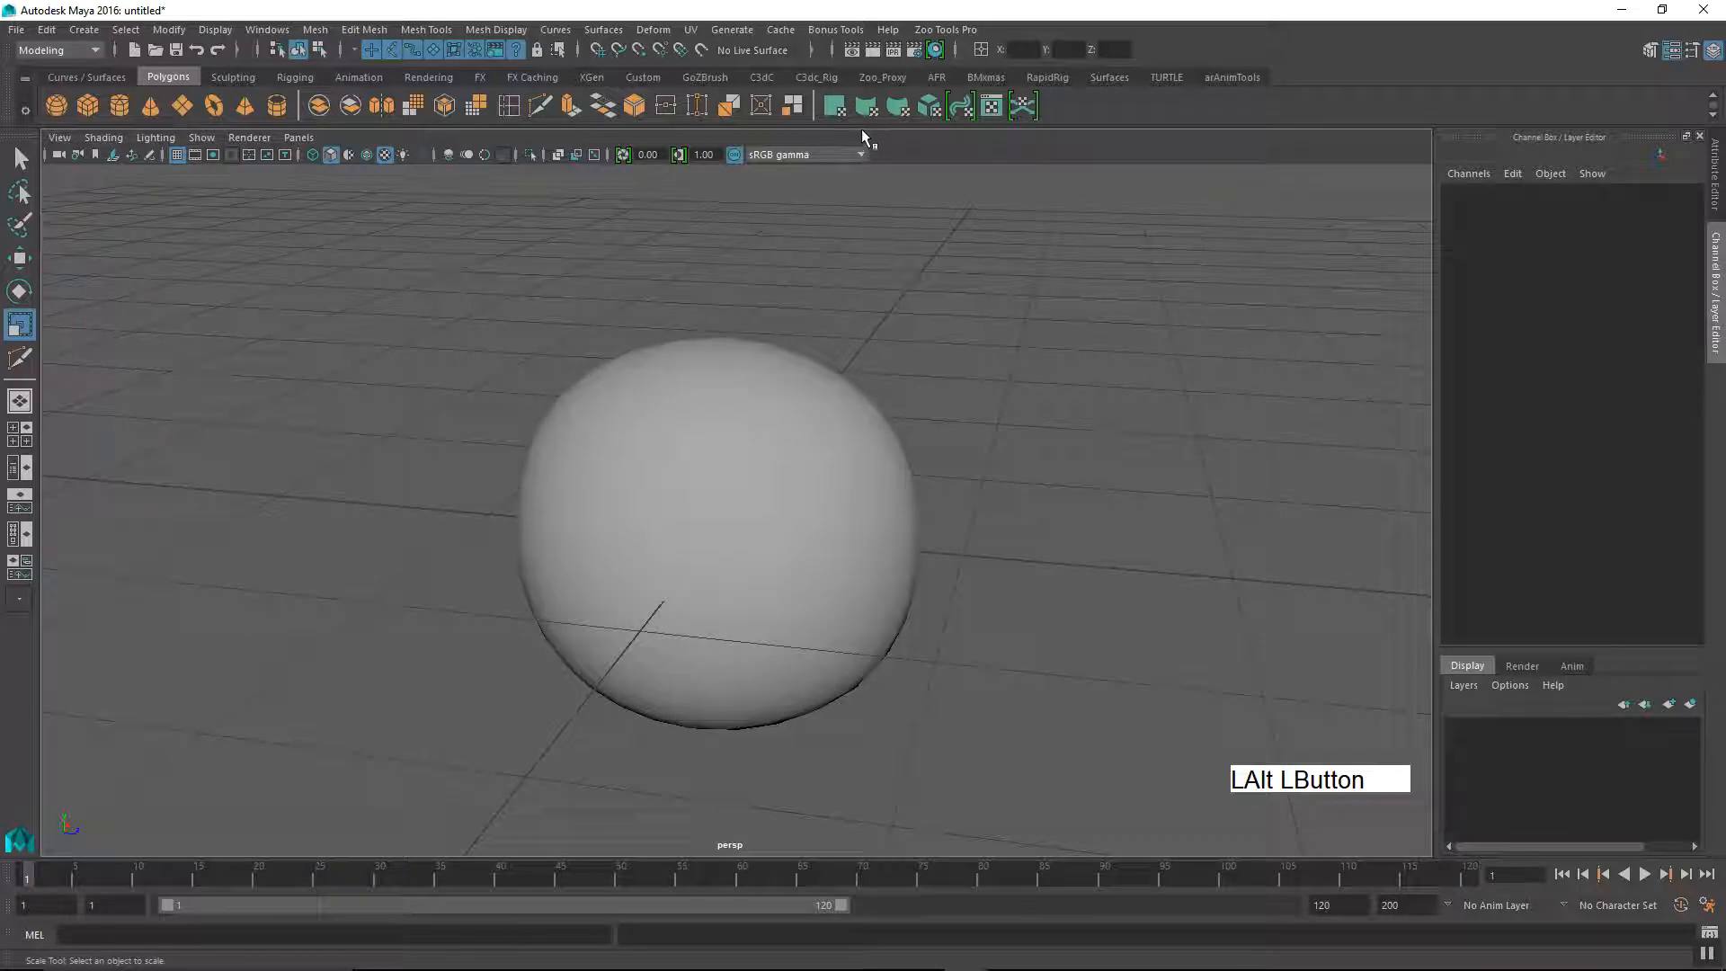
{"action": "left_click_drag", "start_coordinate": [863, 371], "coordinate": [663, 369], "text": "alt"}
{"action": "right_click_drag", "start_coordinate": [662, 370], "coordinate": [624, 567], "text": "alt"}
{"action": "left_click_drag", "start_coordinate": [624, 567], "coordinate": [921, 478], "text": "alt"}
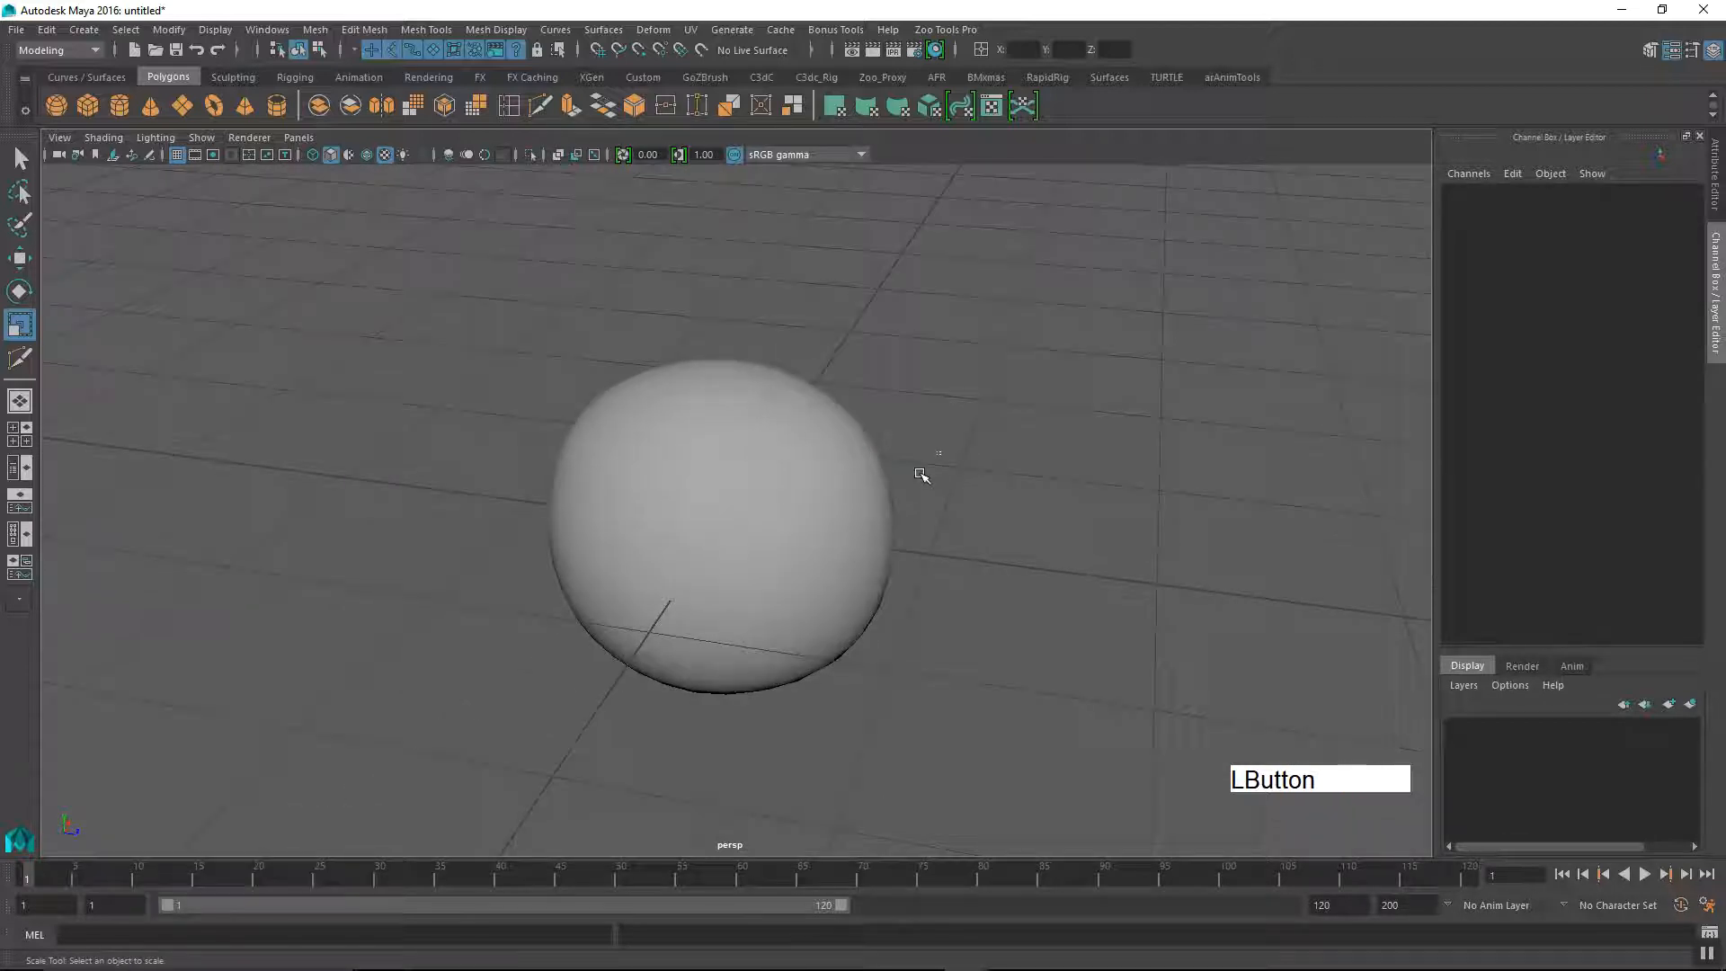
Step: Select the smooth-previewed cube and examine its rounded shape against its cage edges from several angles
{"action": "left_click", "coordinate": [732, 582]}
{"action": "left_click_drag", "start_coordinate": [732, 583], "coordinate": [816, 655], "text": "alt"}
{"action": "right_click_drag", "start_coordinate": [927, 615], "coordinate": [1036, 573], "text": "alt"}
{"action": "middle_click_drag", "start_coordinate": [1002, 516], "coordinate": [1017, 501], "text": "alt"}
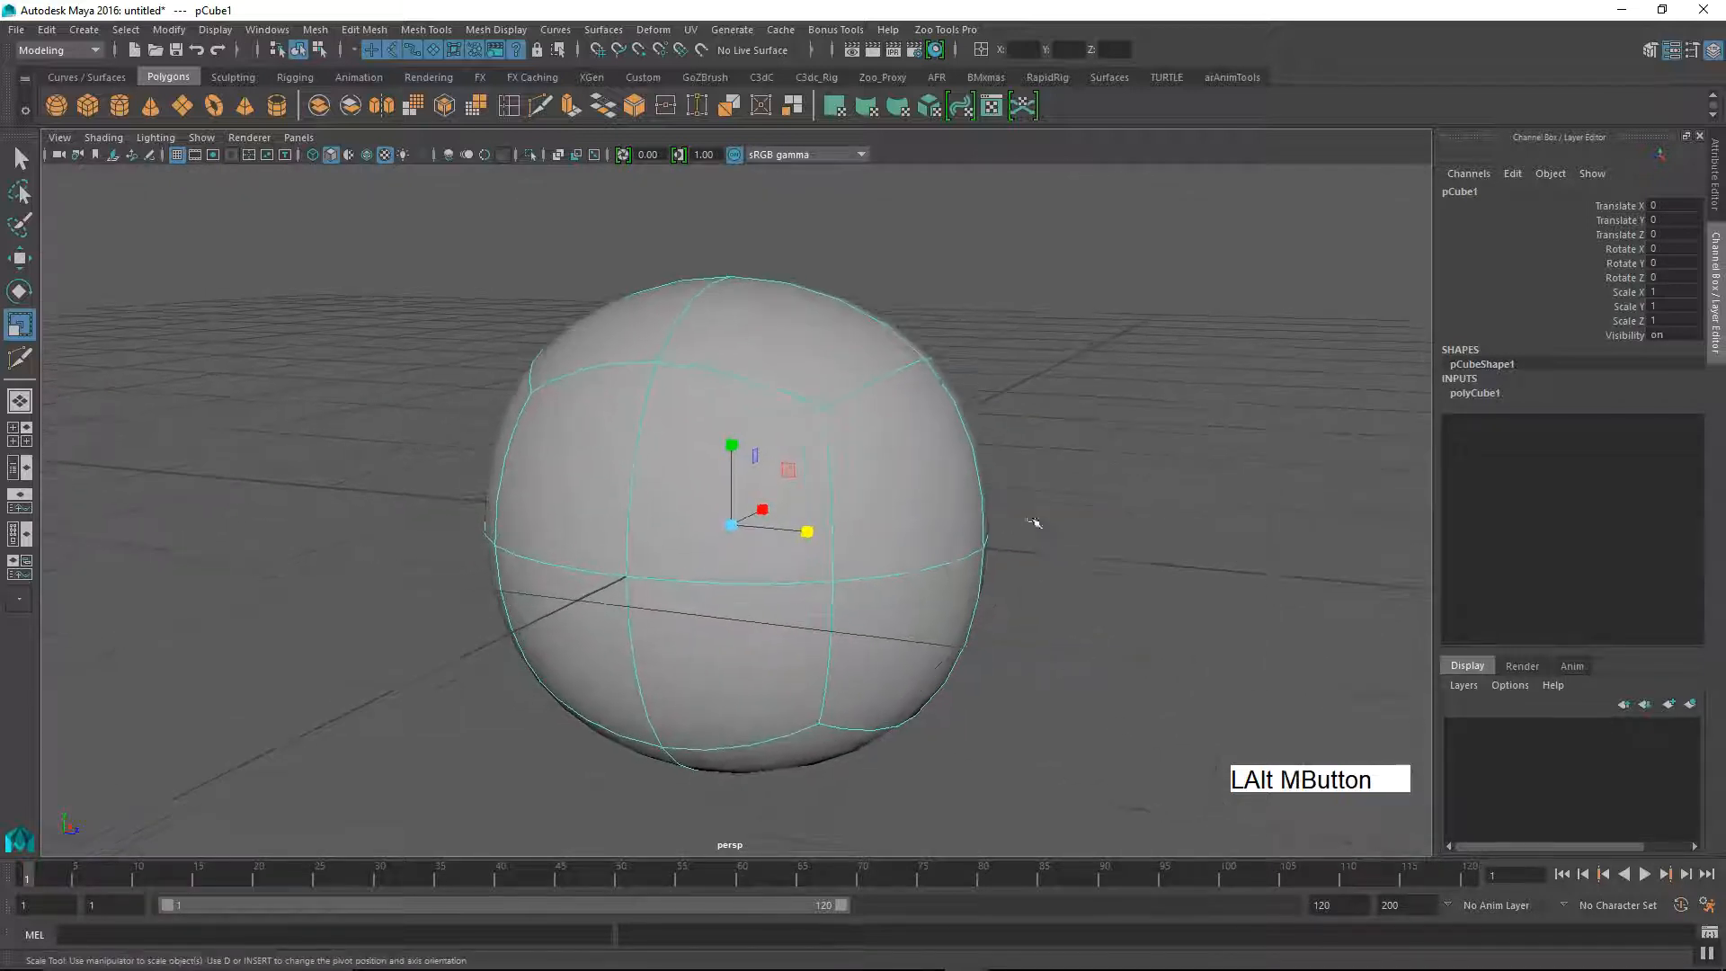
{"action": "right_click_drag", "start_coordinate": [1017, 501], "coordinate": [961, 567], "text": "alt"}
{"action": "mouse_move", "coordinate": [961, 568]}
{"action": "left_mouse_down", "text": "alt"}
{"action": "mouse_move", "coordinate": [936, 628]}
{"action": "mouse_move", "coordinate": [968, 561]}
{"action": "left_mouse_up", "text": "alt"}
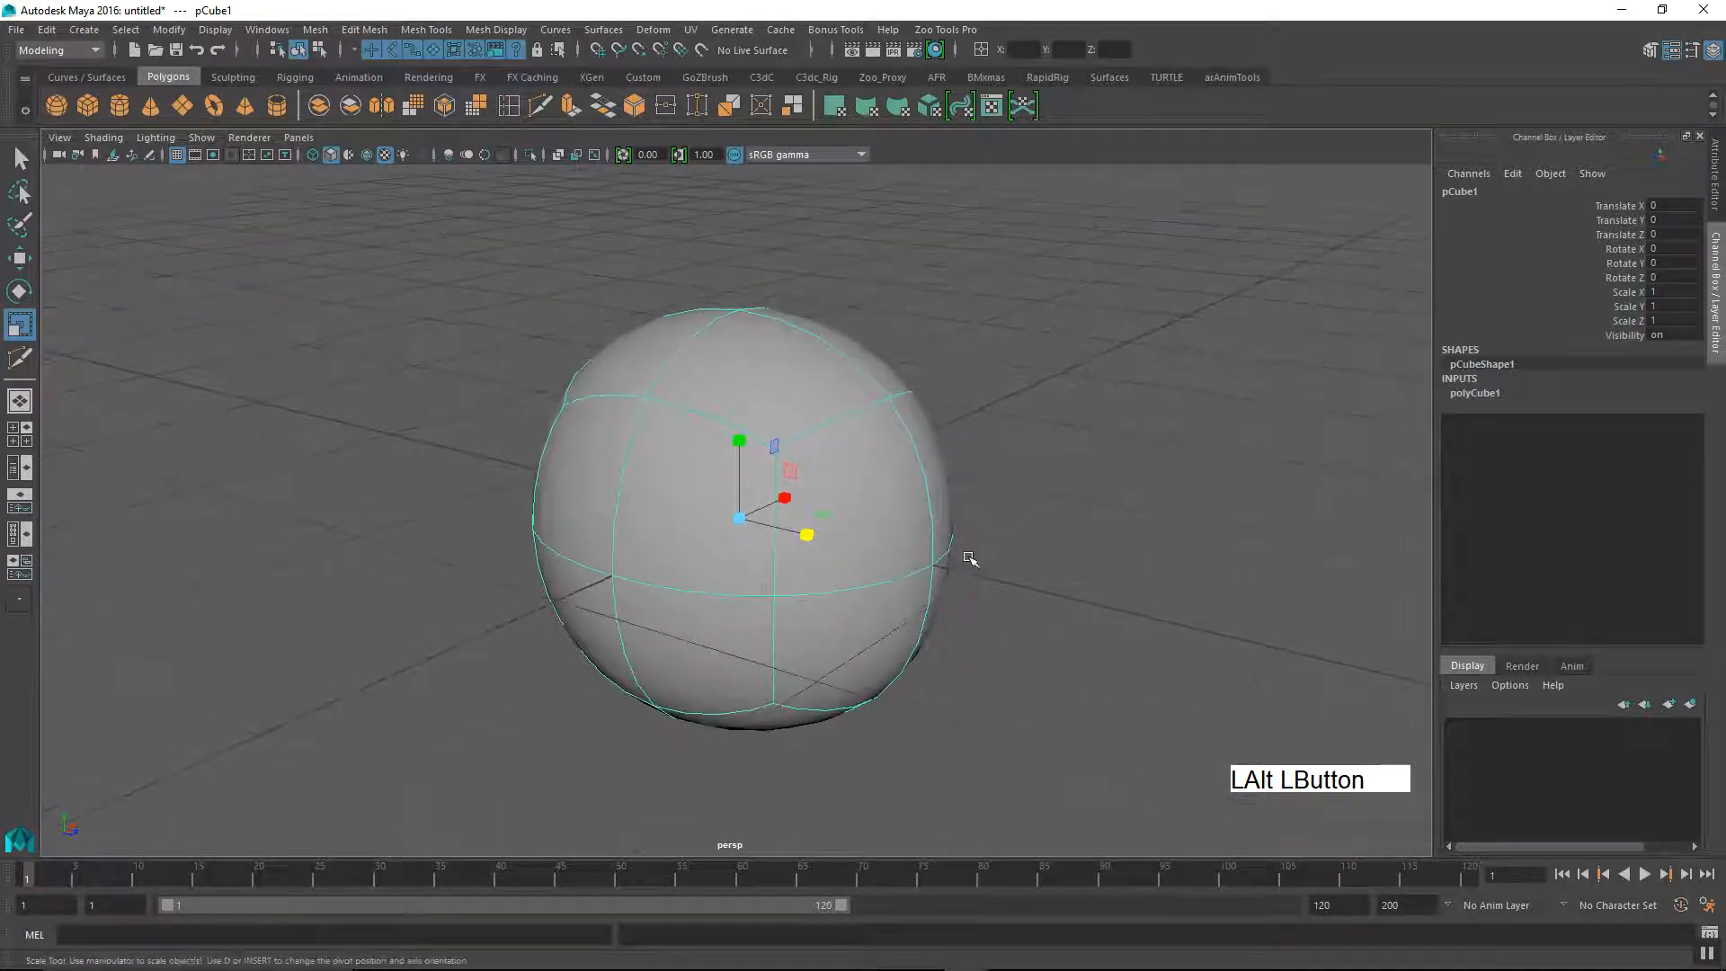
Step: Show the selected cube unsmoothed to view its faceted form, and return it to smooth preview
{"action": "key", "text": "1"}
{"action": "right_click_drag", "start_coordinate": [1078, 524], "coordinate": [989, 576], "text": "alt"}
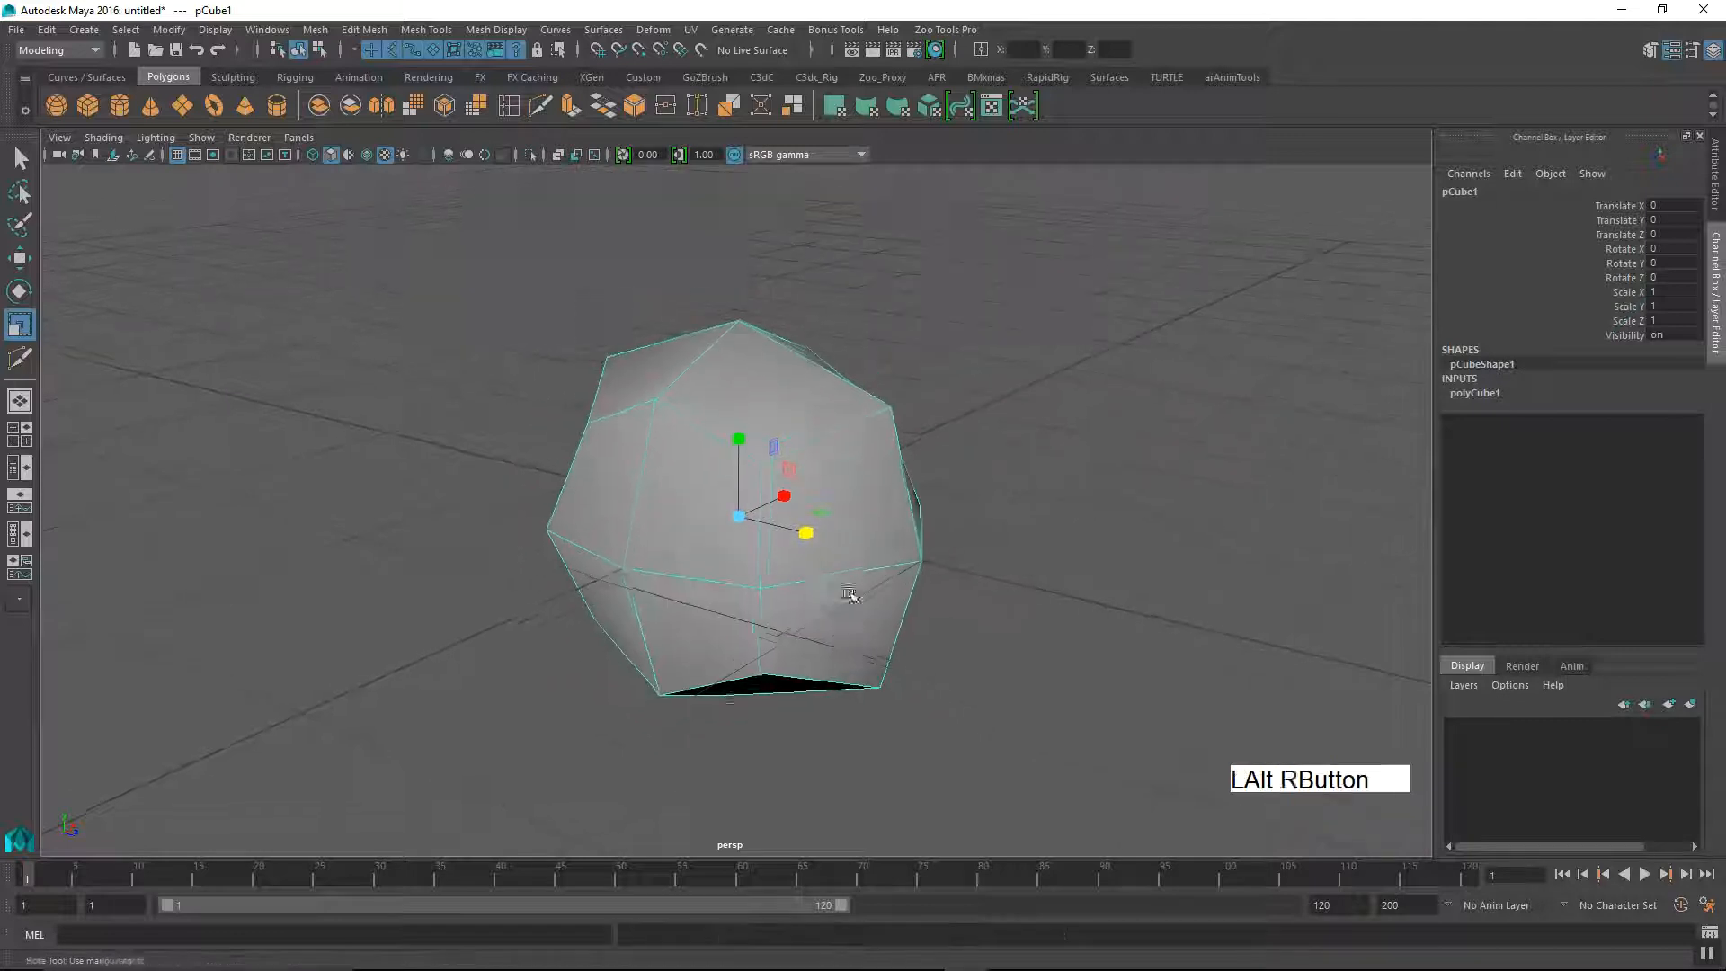
{"action": "left_click_drag", "start_coordinate": [989, 575], "coordinate": [981, 467], "text": "alt"}
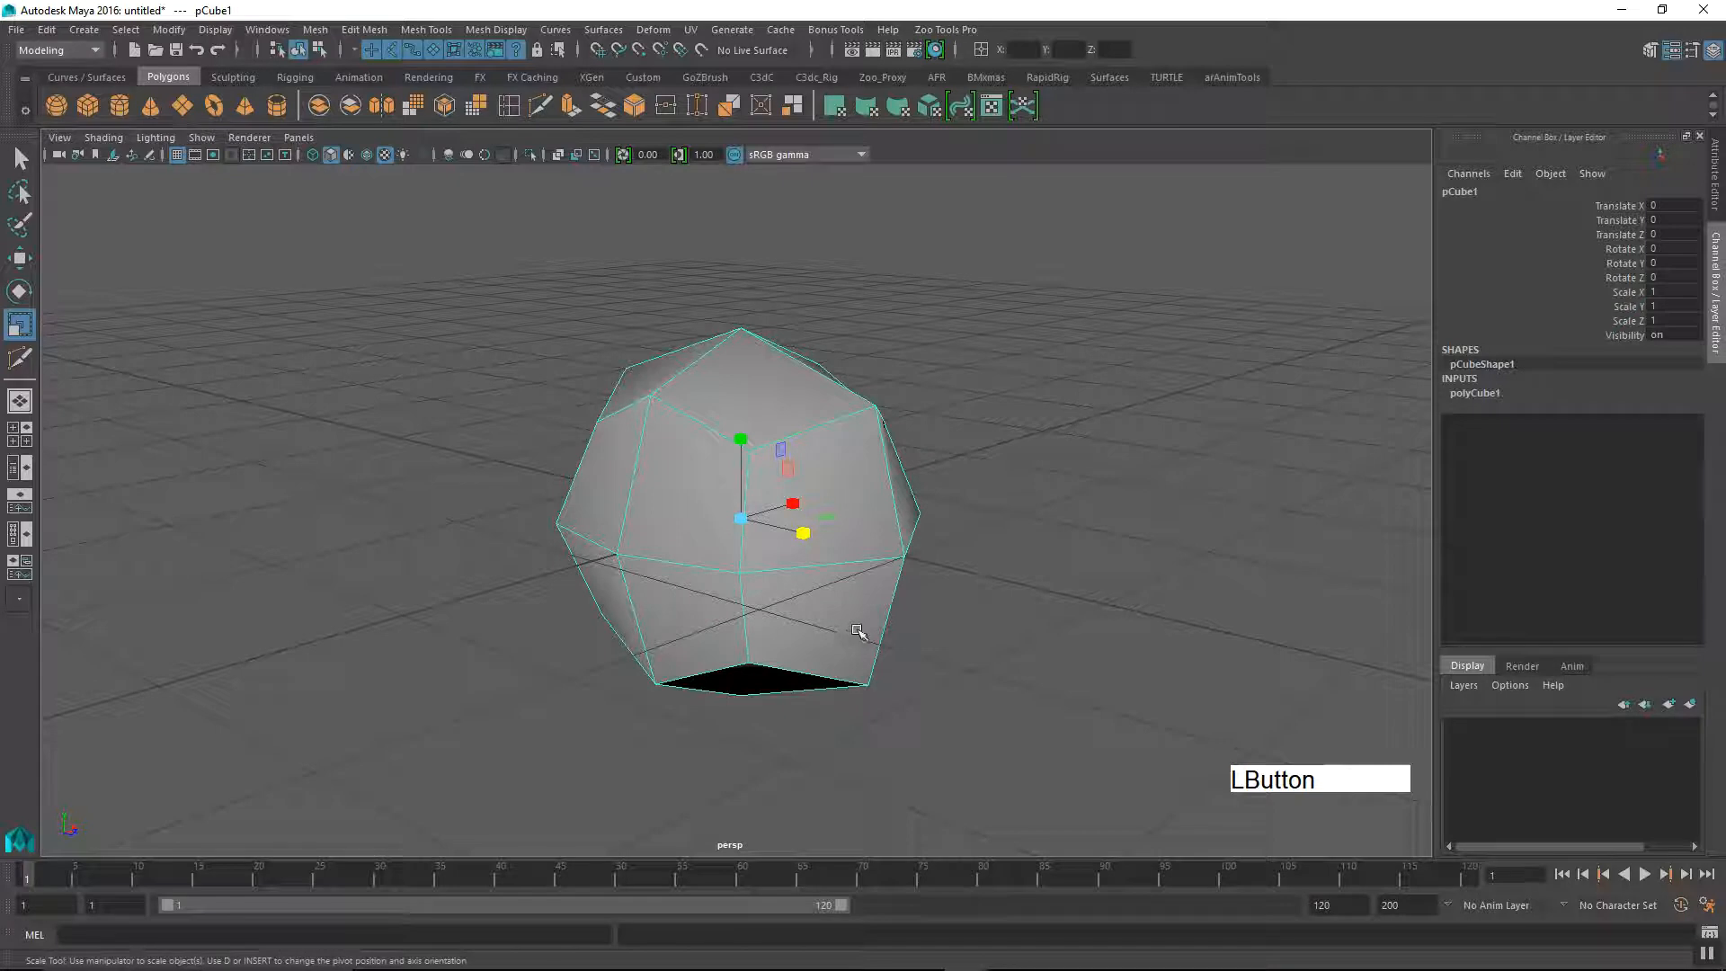
{"action": "key", "text": "3"}
{"action": "mouse_move", "coordinate": [857, 631]}
{"action": "left_mouse_down", "text": "alt"}
{"action": "mouse_move", "coordinate": [887, 617]}
{"action": "mouse_move", "coordinate": [871, 624]}
{"action": "mouse_move", "coordinate": [826, 578]}
{"action": "mouse_move", "coordinate": [980, 636]}
{"action": "mouse_move", "coordinate": [827, 631]}
{"action": "left_mouse_up", "text": "alt"}
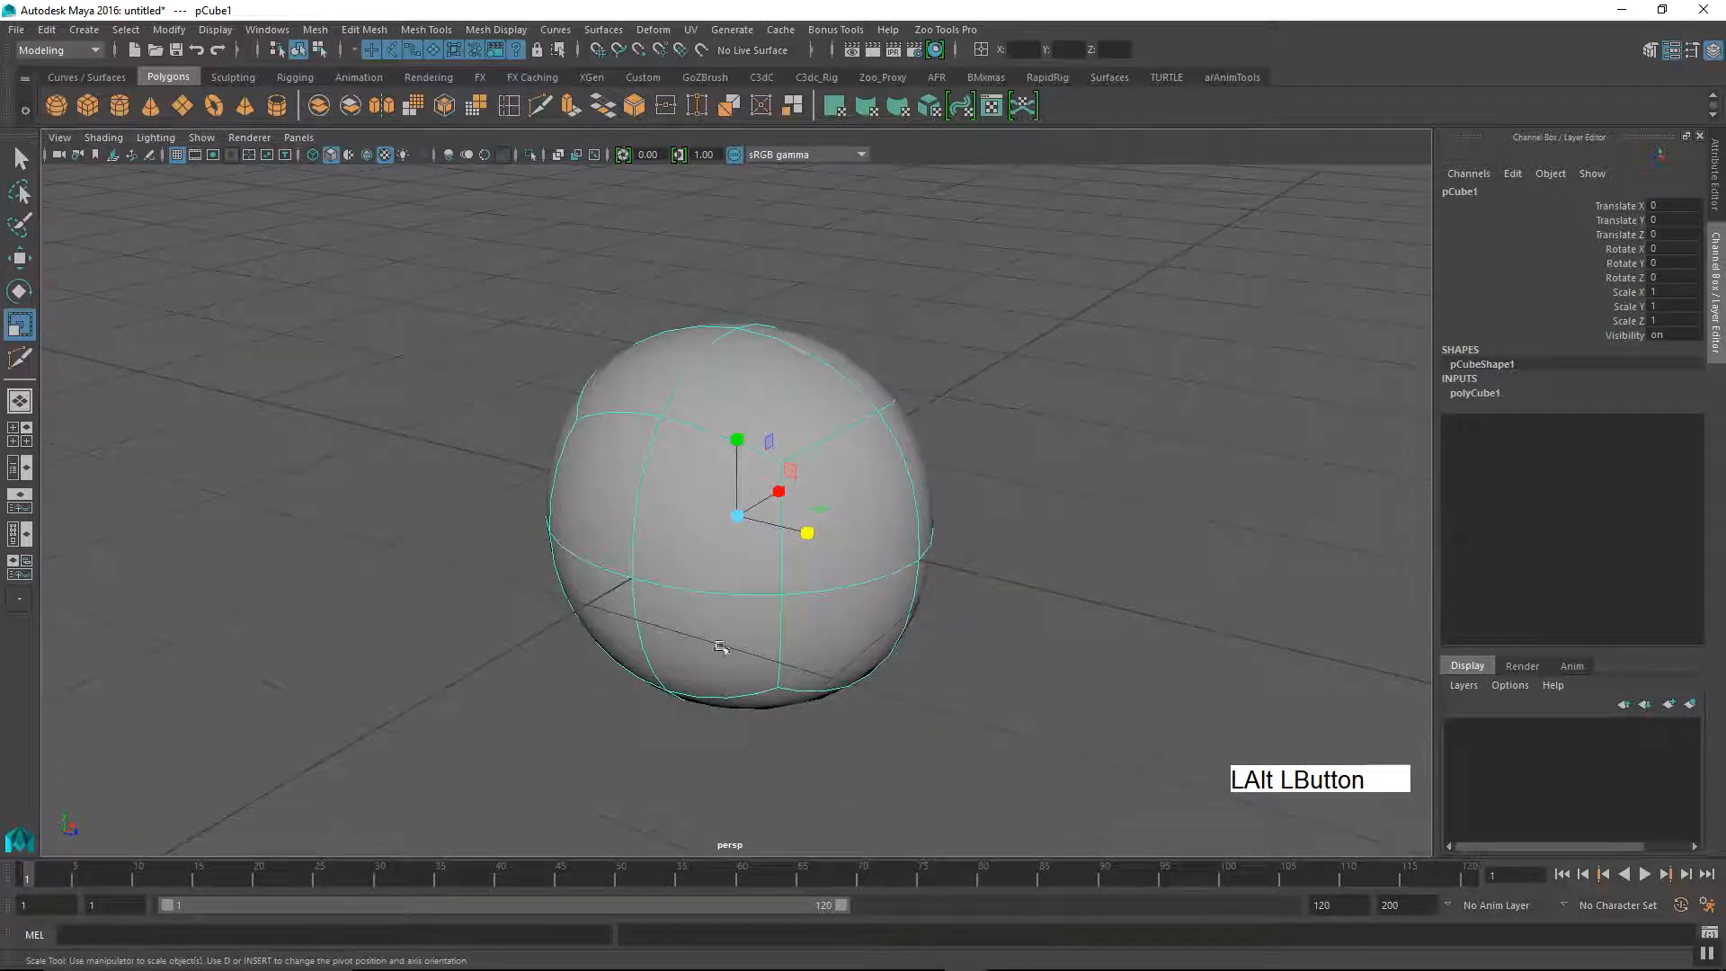
Step: Turn the smooth mesh preview off and examine the cube's low-polygon faces from several angles
{"action": "key", "text": "1"}
{"action": "right_click_drag", "start_coordinate": [1004, 634], "coordinate": [706, 661], "text": "alt"}
{"action": "left_click_drag", "start_coordinate": [706, 661], "coordinate": [634, 634], "text": "alt"}
{"action": "middle_click_drag", "start_coordinate": [634, 634], "coordinate": [625, 650], "text": "alt"}
{"action": "right_click_drag", "start_coordinate": [625, 649], "coordinate": [612, 622], "text": "alt"}
{"action": "left_click_drag", "start_coordinate": [613, 621], "coordinate": [689, 644], "text": "alt"}
Step: Turn the smooth mesh preview back on and inspect the rounded cube from several sides
{"action": "key", "text": "3"}
{"action": "right_click_drag", "start_coordinate": [670, 633], "coordinate": [1061, 619], "text": "alt"}
{"action": "left_click_drag", "start_coordinate": [962, 697], "coordinate": [1016, 642], "text": "alt"}
{"action": "middle_click_drag", "start_coordinate": [953, 657], "coordinate": [944, 620], "text": "alt"}
{"action": "left_click_drag", "start_coordinate": [916, 622], "coordinate": [929, 620], "text": "alt"}
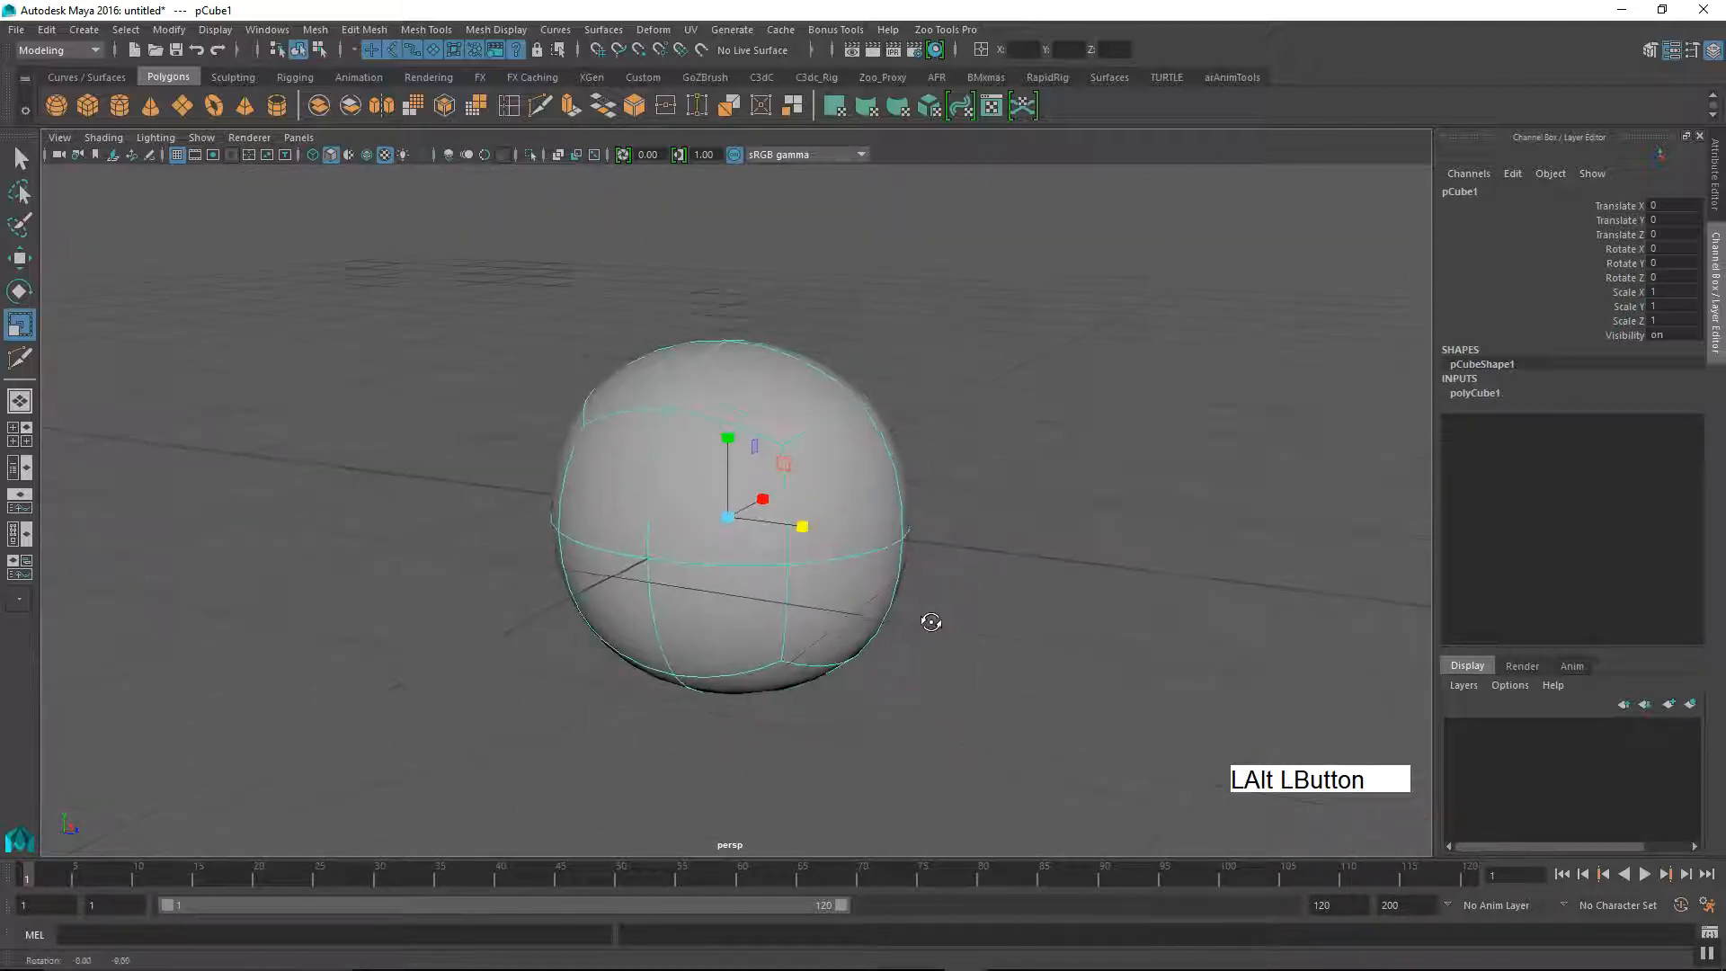
{"action": "left_click", "coordinate": [1711, 961]}
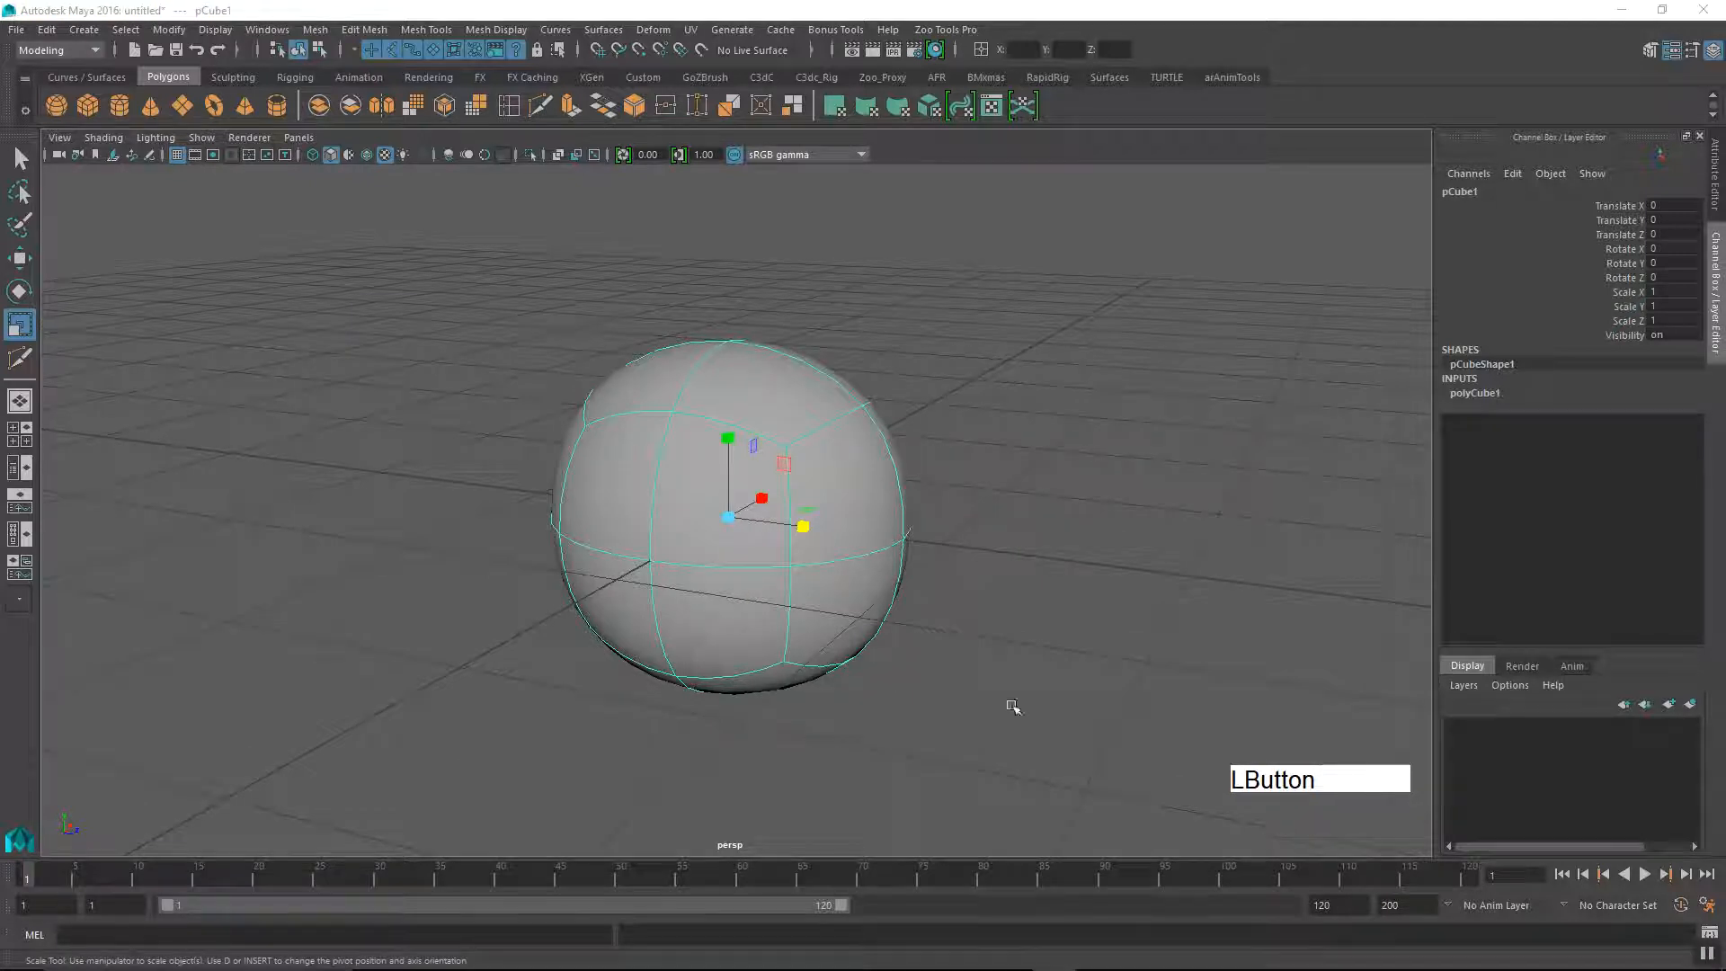
{"action": "left_click_drag", "start_coordinate": [916, 585], "coordinate": [771, 570], "text": "alt"}
{"action": "middle_click_drag", "start_coordinate": [770, 570], "coordinate": [752, 598], "text": "alt"}
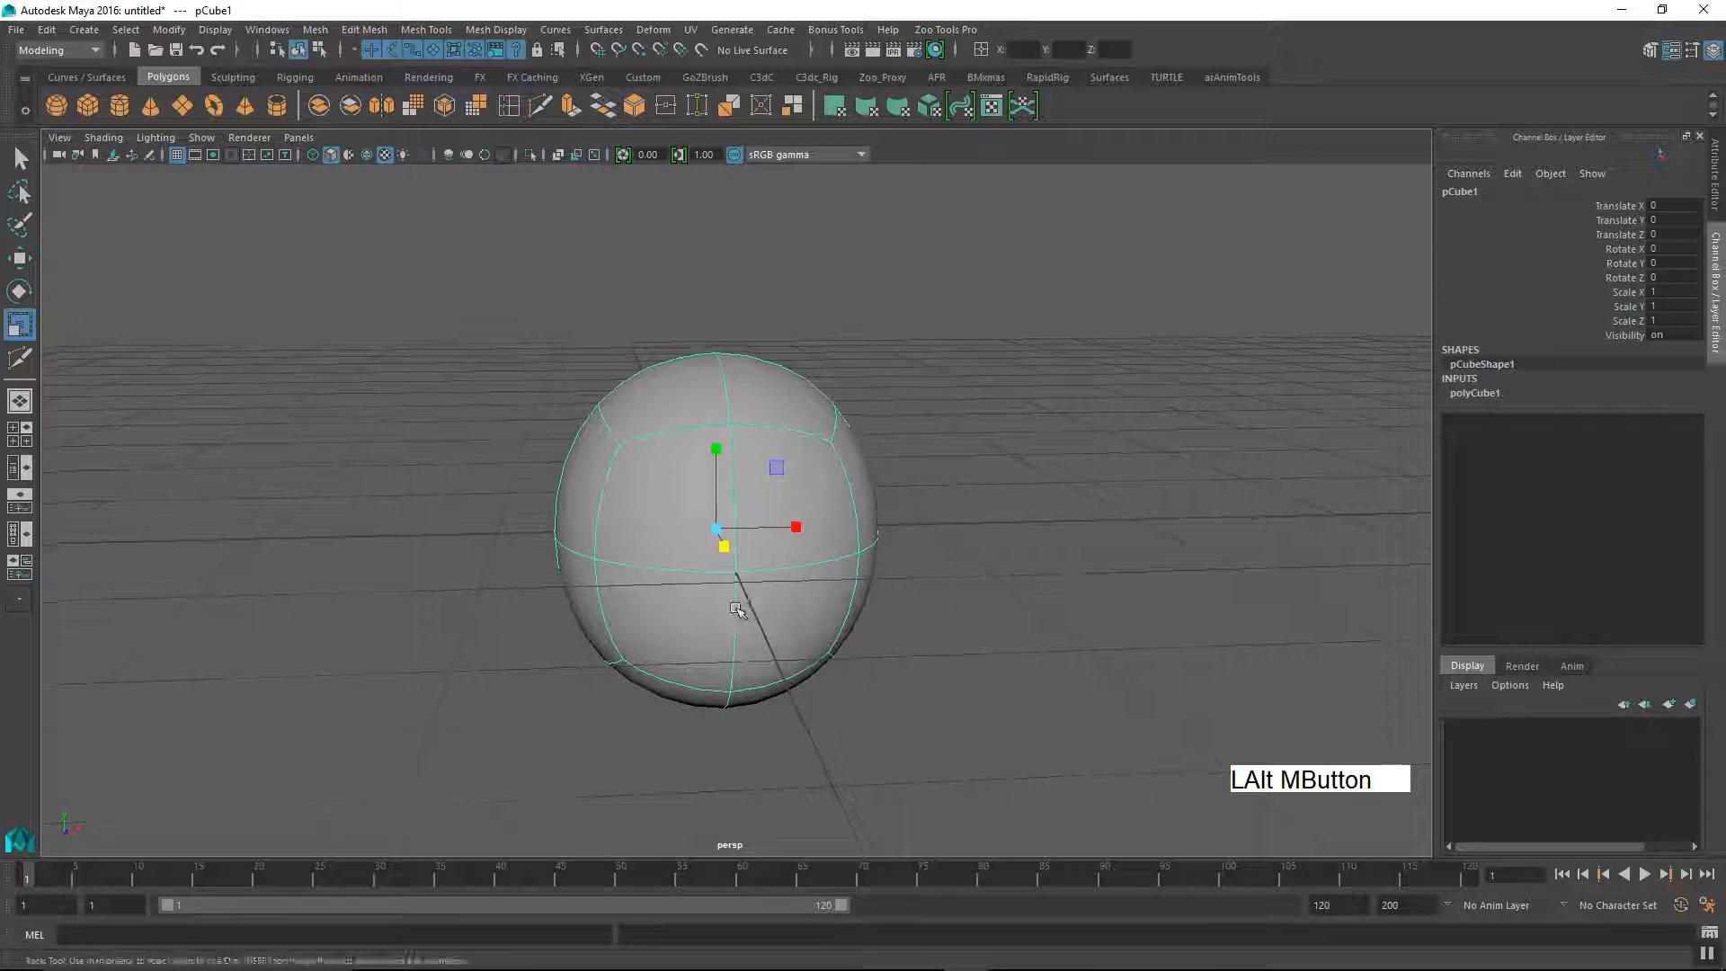
{"action": "right_click_drag", "start_coordinate": [751, 597], "coordinate": [843, 709], "text": "alt"}
{"action": "left_click_drag", "start_coordinate": [842, 710], "coordinate": [970, 711], "text": "alt"}
{"action": "middle_click_drag", "start_coordinate": [900, 657], "coordinate": [905, 670], "text": "alt"}
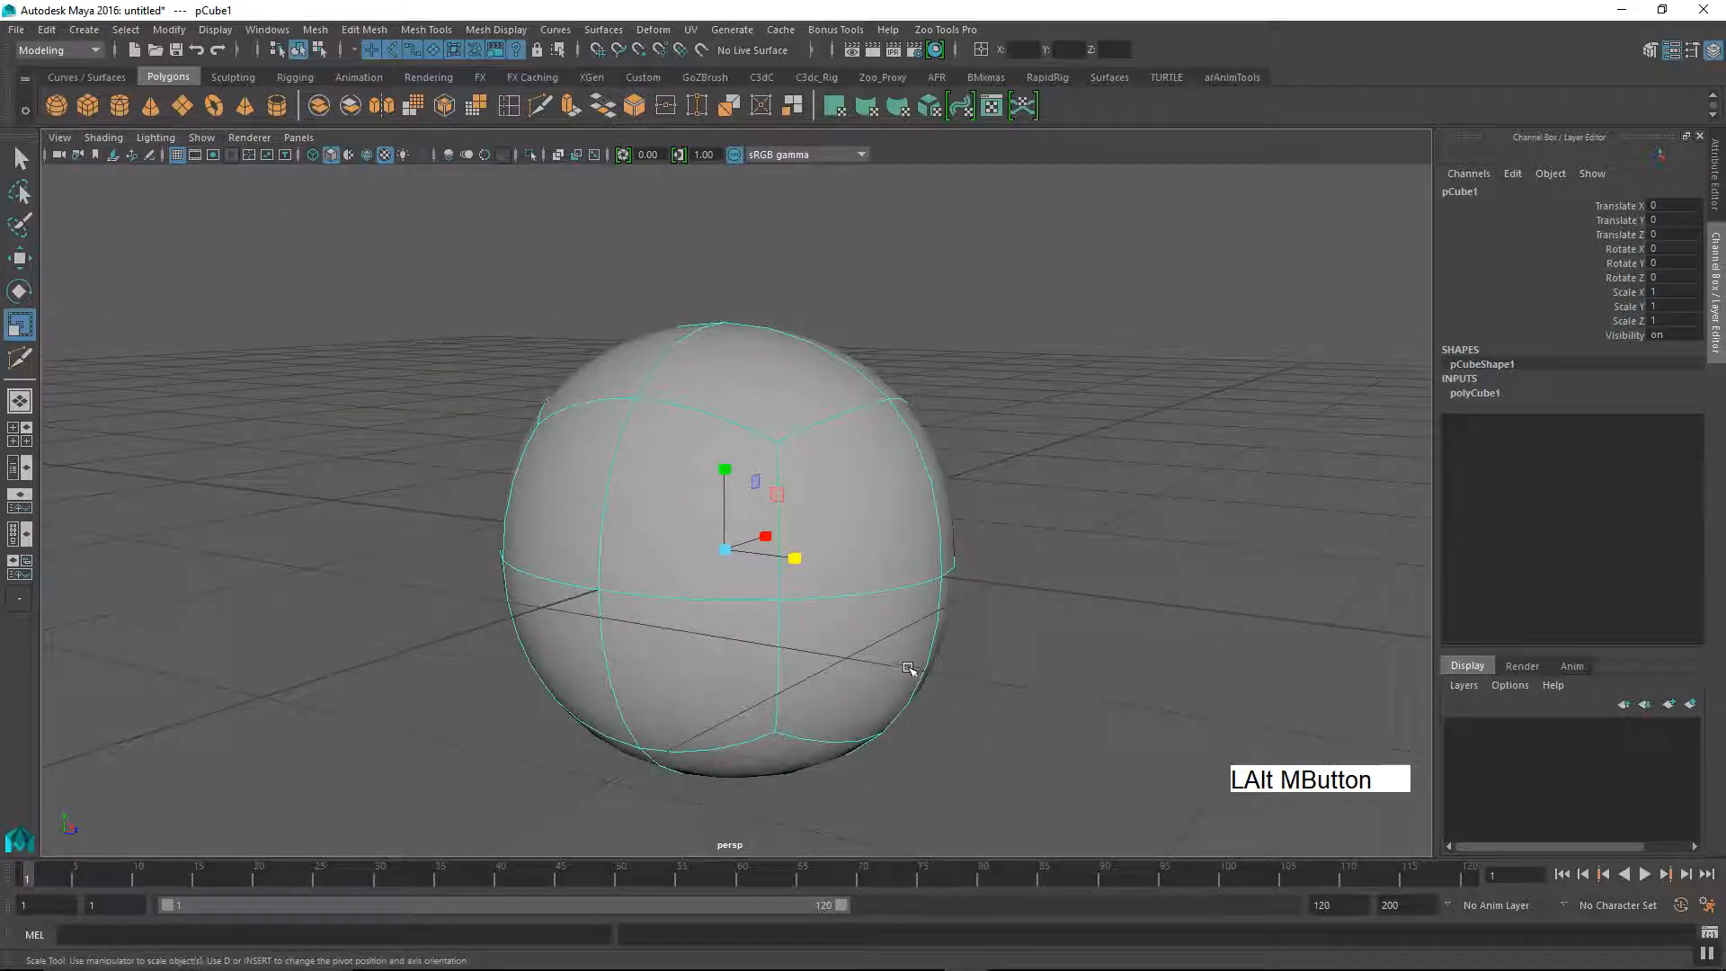
Step: Activate the Move tool and show the cube unsmoothed to examine its original polygons
{"action": "key", "text": "w"}
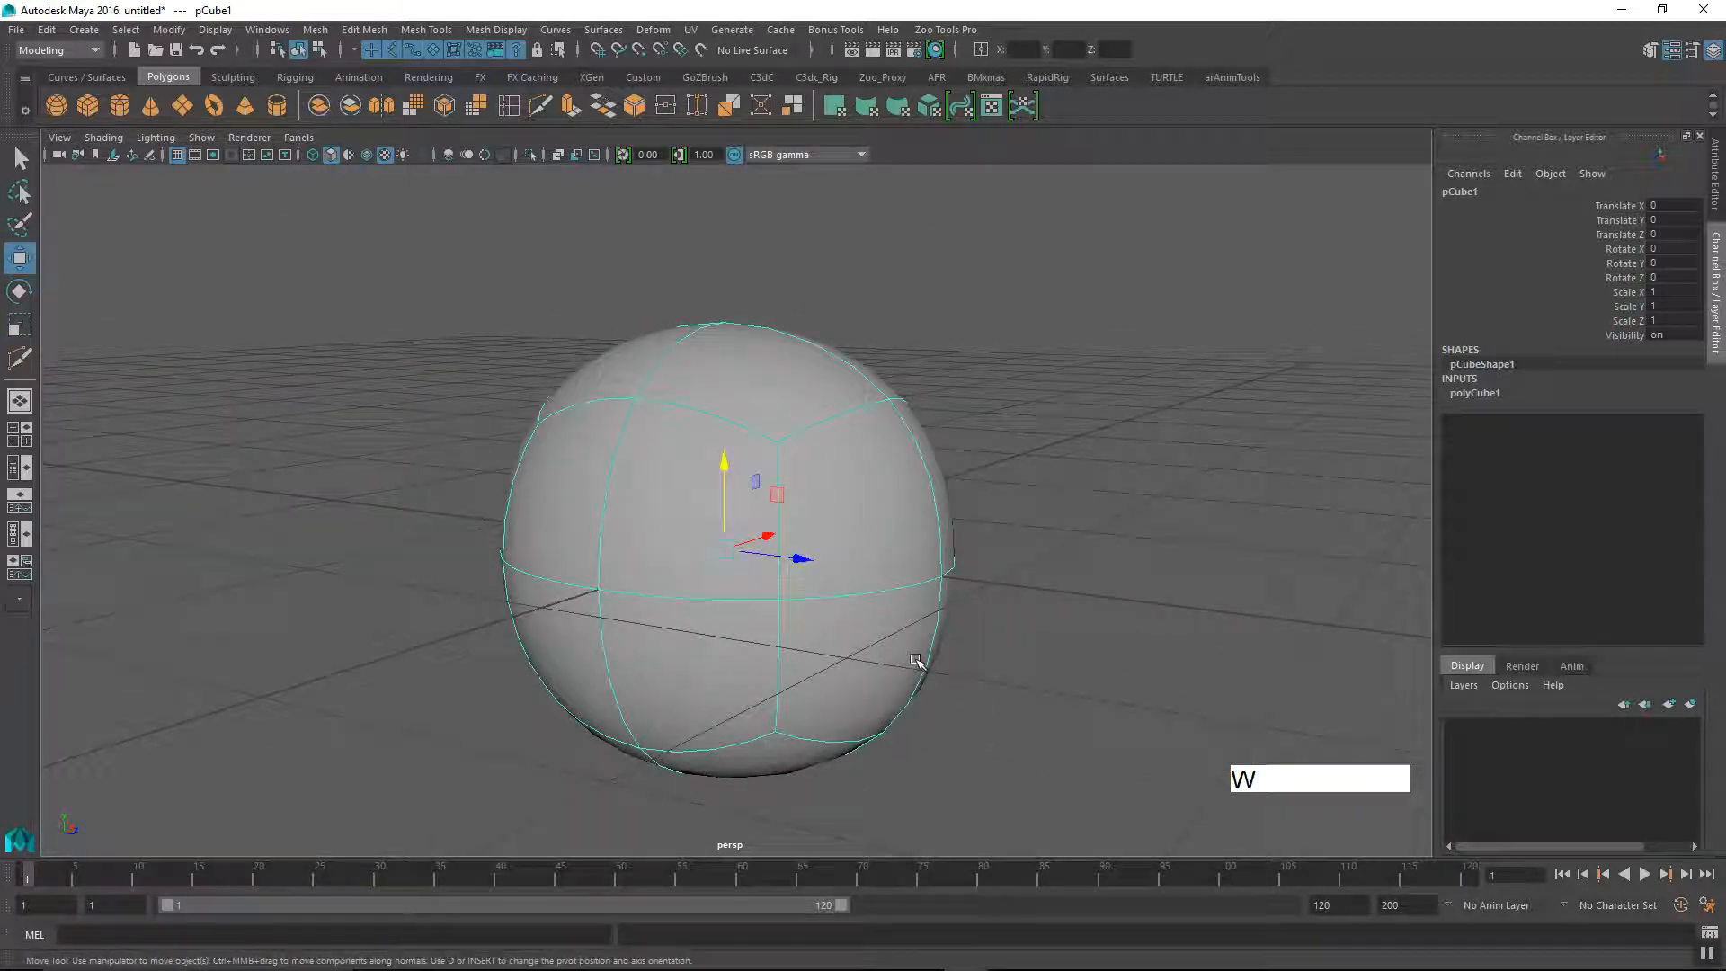
{"action": "key", "text": "1"}
{"action": "left_click_drag", "start_coordinate": [1098, 646], "coordinate": [752, 674], "text": "alt"}
{"action": "middle_click_drag", "start_coordinate": [751, 675], "coordinate": [725, 711], "text": "alt"}
{"action": "right_click_drag", "start_coordinate": [725, 711], "coordinate": [826, 679], "text": "alt"}
{"action": "left_click_drag", "start_coordinate": [826, 679], "coordinate": [899, 698], "text": "alt"}
Step: Preview the cube smoothed again and view its rounded surface
{"action": "key", "text": "3"}
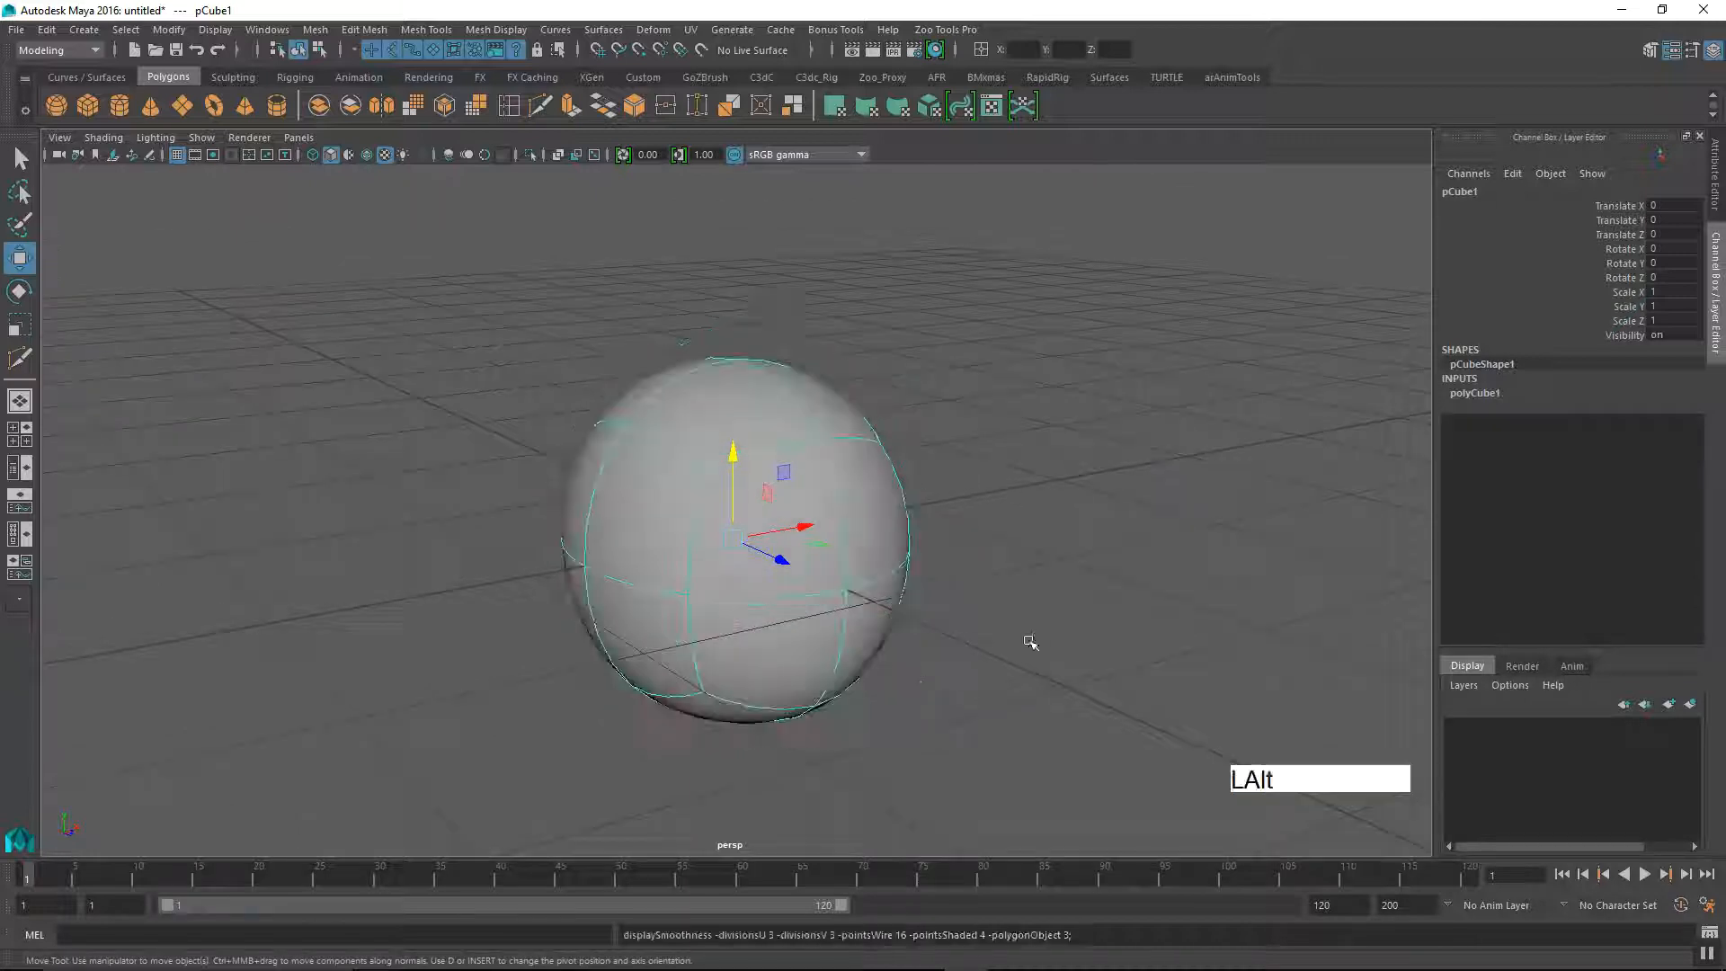
{"action": "right_click_drag", "start_coordinate": [1039, 639], "coordinate": [839, 686], "text": "alt"}
{"action": "mouse_move", "coordinate": [840, 687]}
{"action": "left_mouse_down", "text": "alt"}
{"action": "mouse_move", "coordinate": [925, 686]}
{"action": "mouse_move", "coordinate": [848, 693]}
{"action": "mouse_move", "coordinate": [861, 668]}
{"action": "left_mouse_up", "text": "alt"}
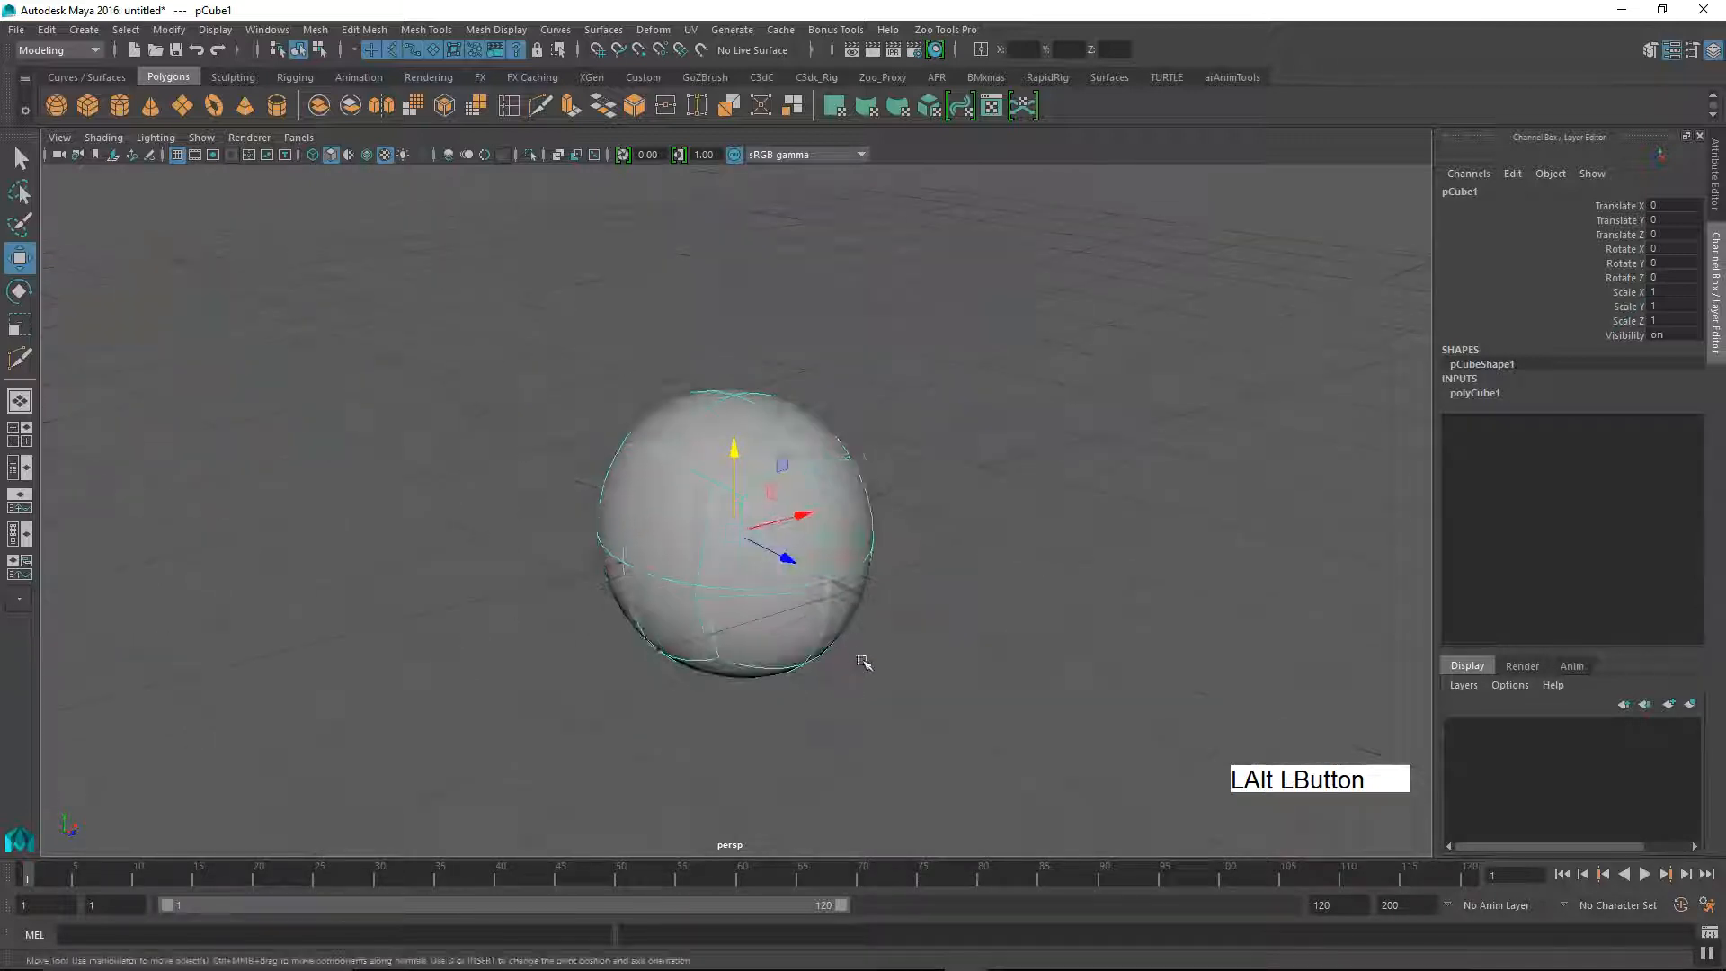
Step: Return the cube to its unsmoothed polygon display
{"action": "key", "text": "1"}
{"action": "right_click_drag", "start_coordinate": [894, 635], "coordinate": [1076, 656], "text": "alt"}
{"action": "left_click_drag", "start_coordinate": [1076, 655], "coordinate": [967, 694], "text": "alt"}
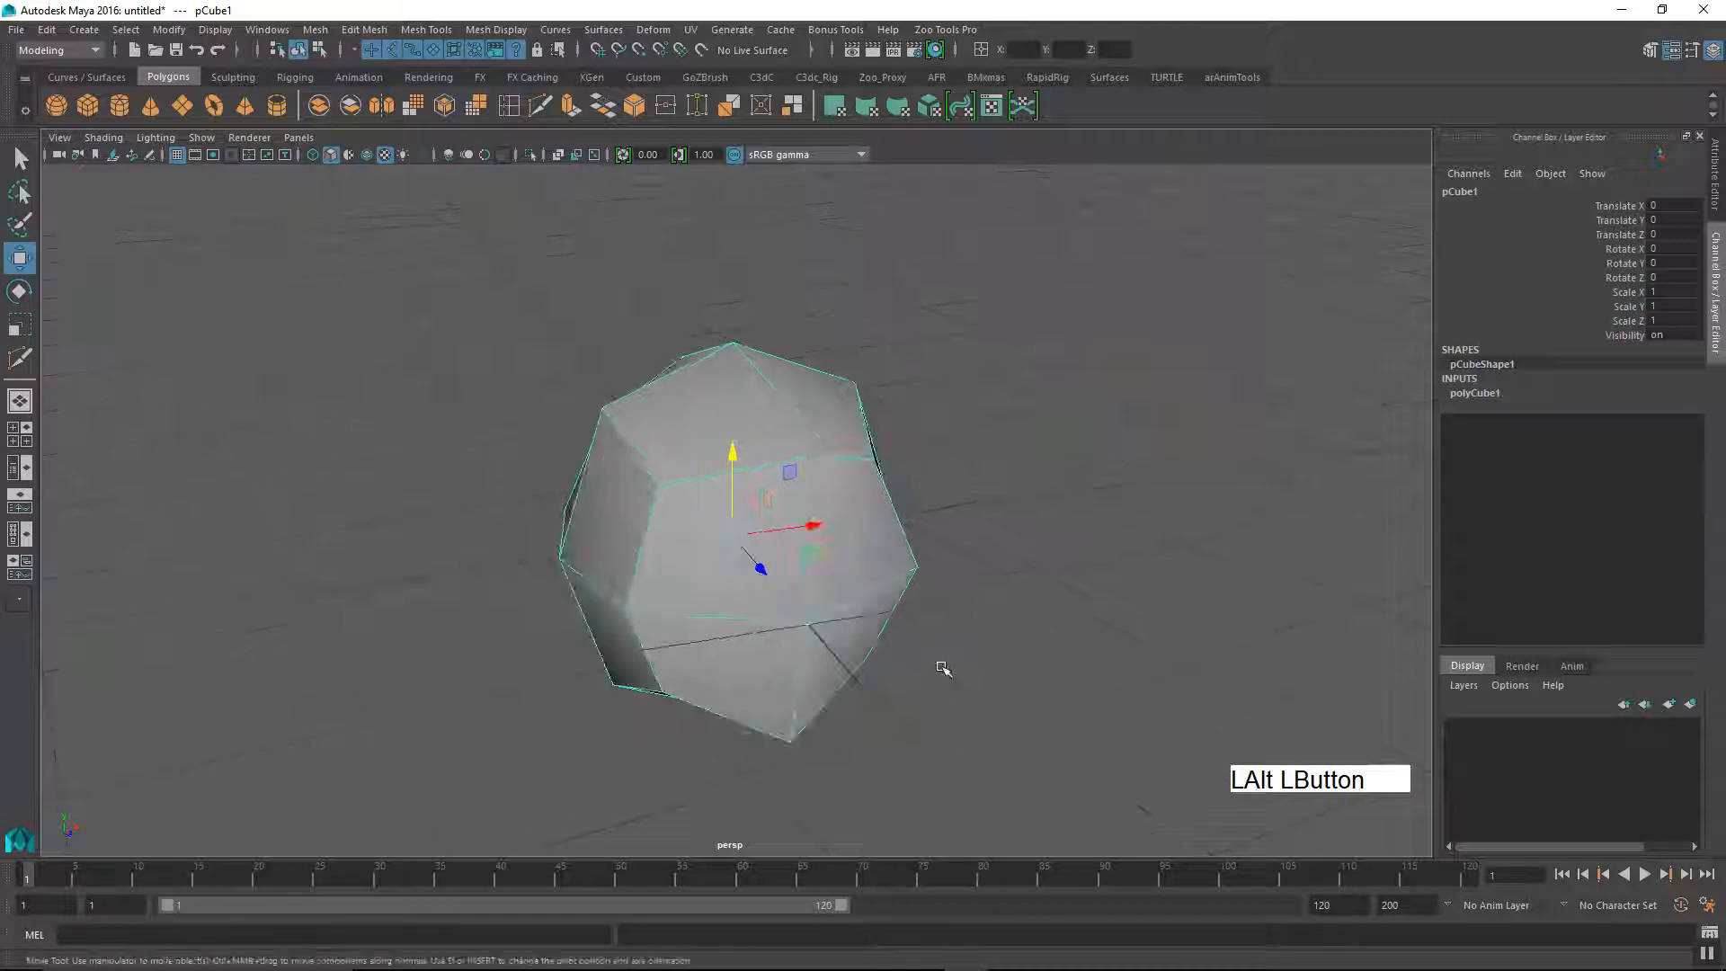
Step: Duplicate the cube and move the copy along the X axis to Translate X 2.33
{"action": "key", "text": "ctrl+d"}
{"action": "left_click_drag", "start_coordinate": [807, 527], "coordinate": [1219, 479]}
{"action": "right_click_drag", "start_coordinate": [1009, 494], "coordinate": [909, 570], "text": "alt"}
{"action": "left_click_drag", "start_coordinate": [909, 570], "coordinate": [829, 597], "text": "alt"}
{"action": "left_click_drag", "start_coordinate": [944, 513], "coordinate": [852, 549], "text": "alt"}
{"action": "right_click_drag", "start_coordinate": [853, 549], "coordinate": [823, 612], "text": "alt"}
{"action": "left_click_drag", "start_coordinate": [823, 612], "coordinate": [786, 621], "text": "alt"}
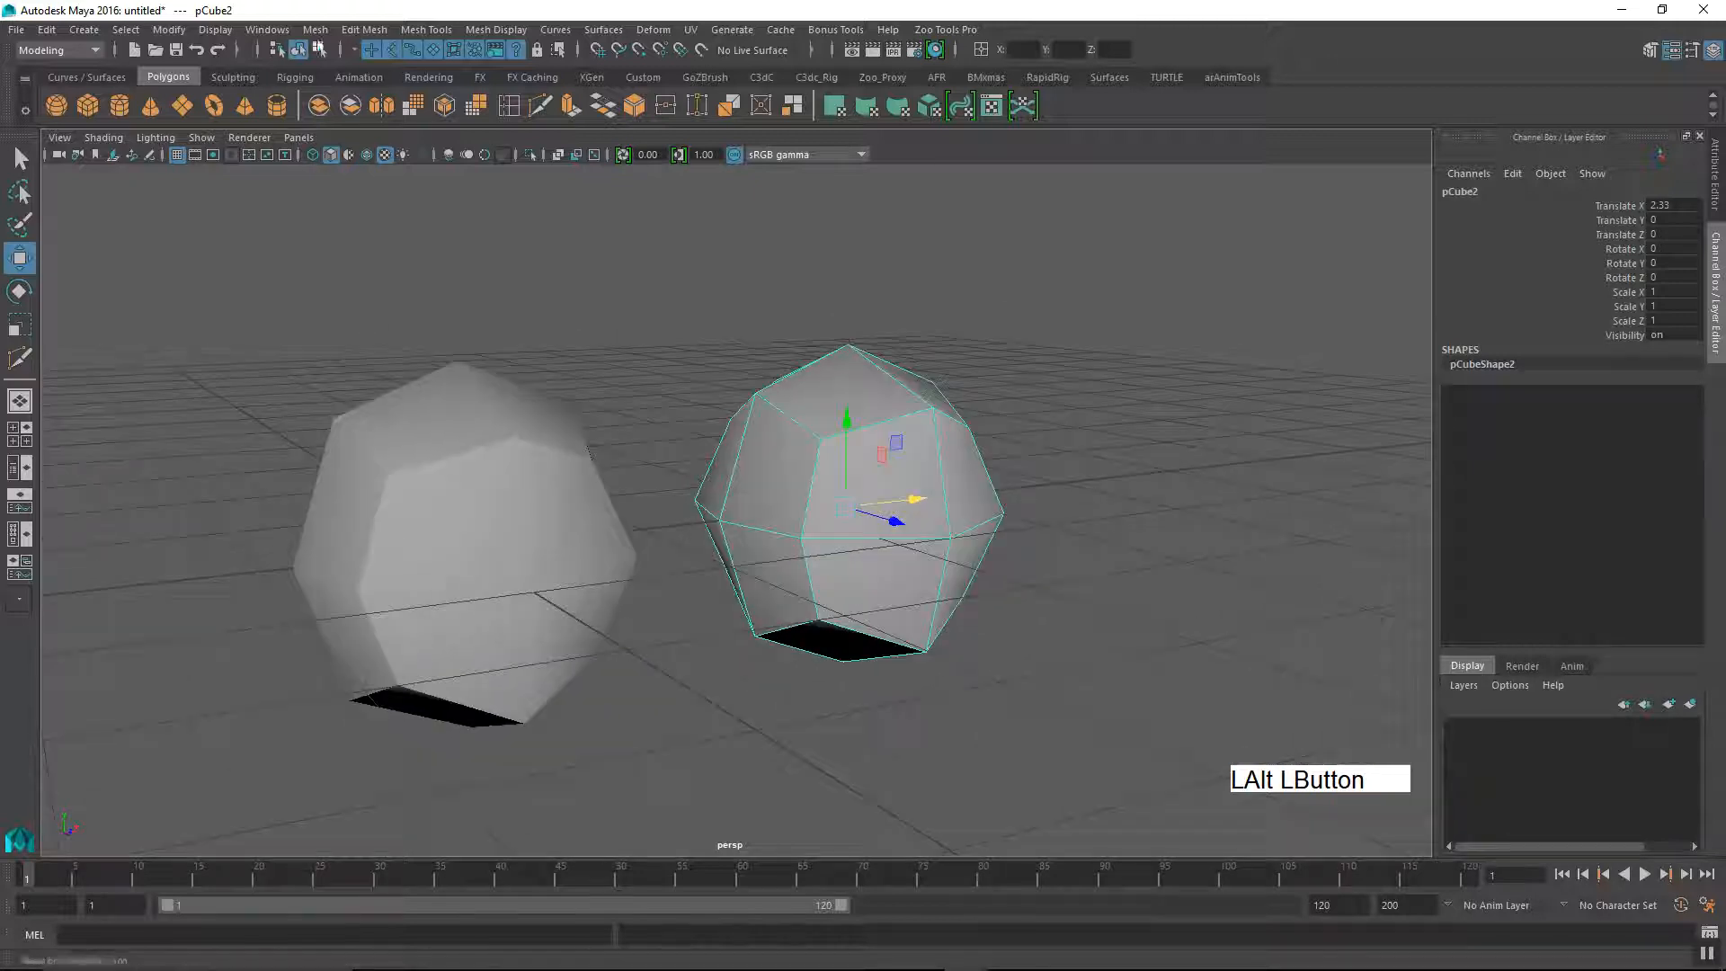
Step: Apply the mesh Smooth operation to the duplicated cube with its options reset to the defaults
{"action": "left_click", "coordinate": [315, 30]}
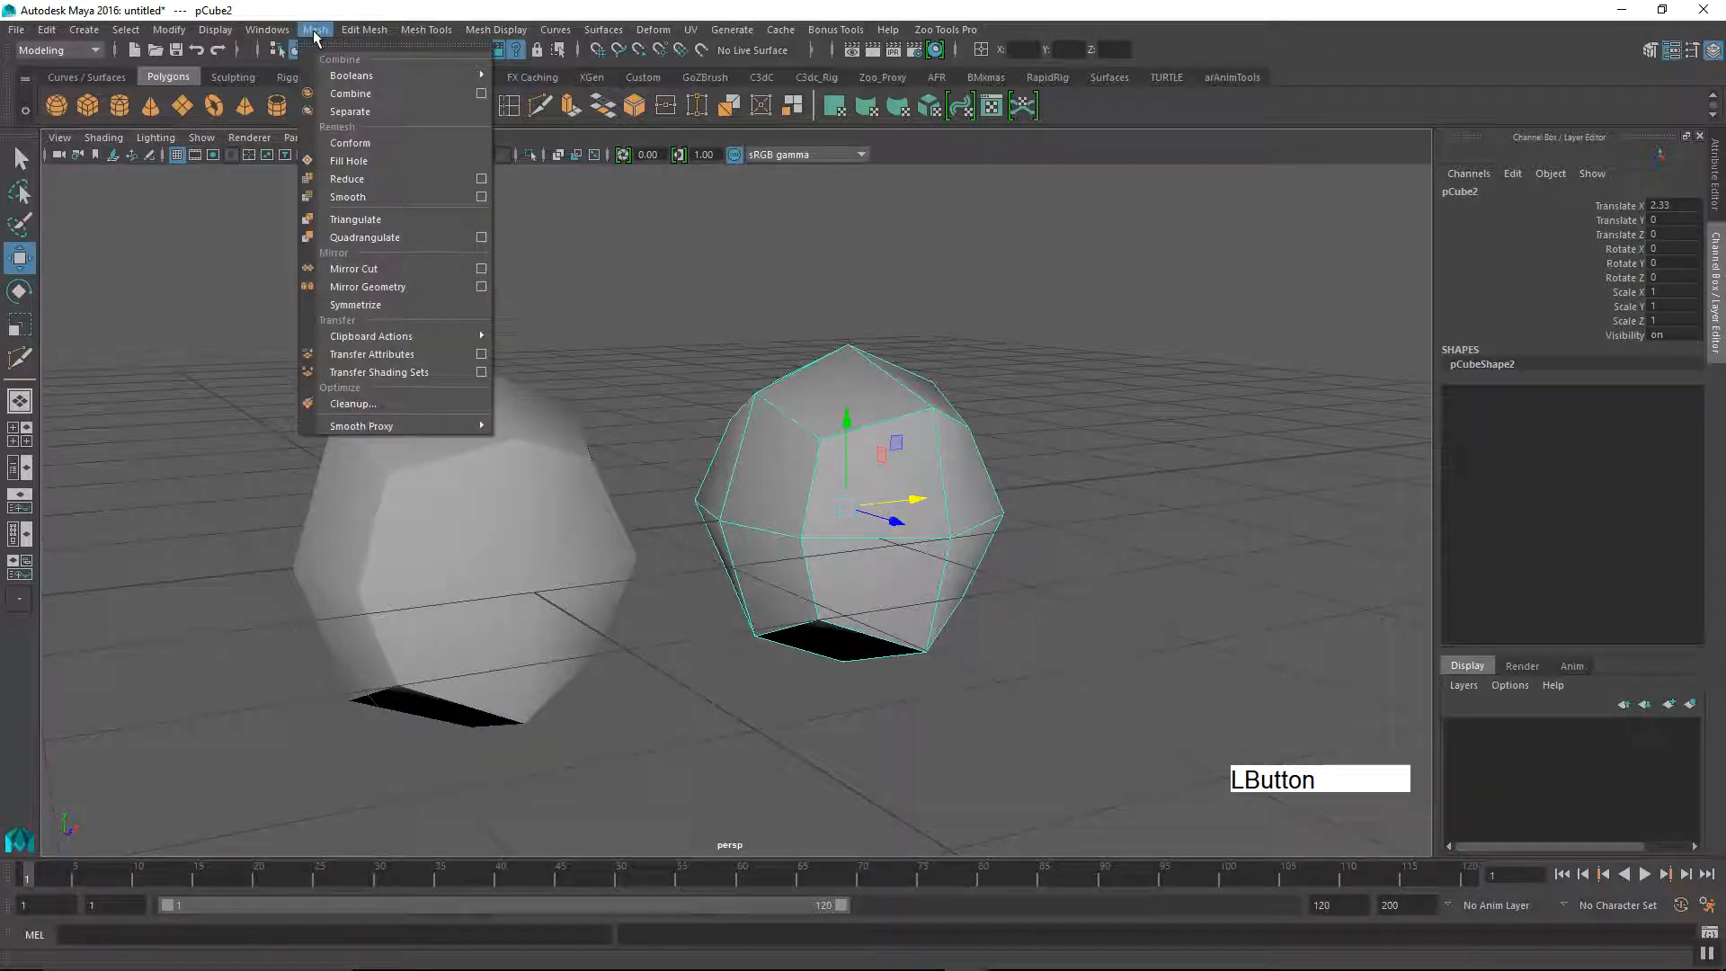
{"action": "left_click", "coordinate": [489, 197]}
{"action": "left_click_drag", "start_coordinate": [755, 739], "coordinate": [389, 255]}
{"action": "left_click", "coordinate": [262, 276]}
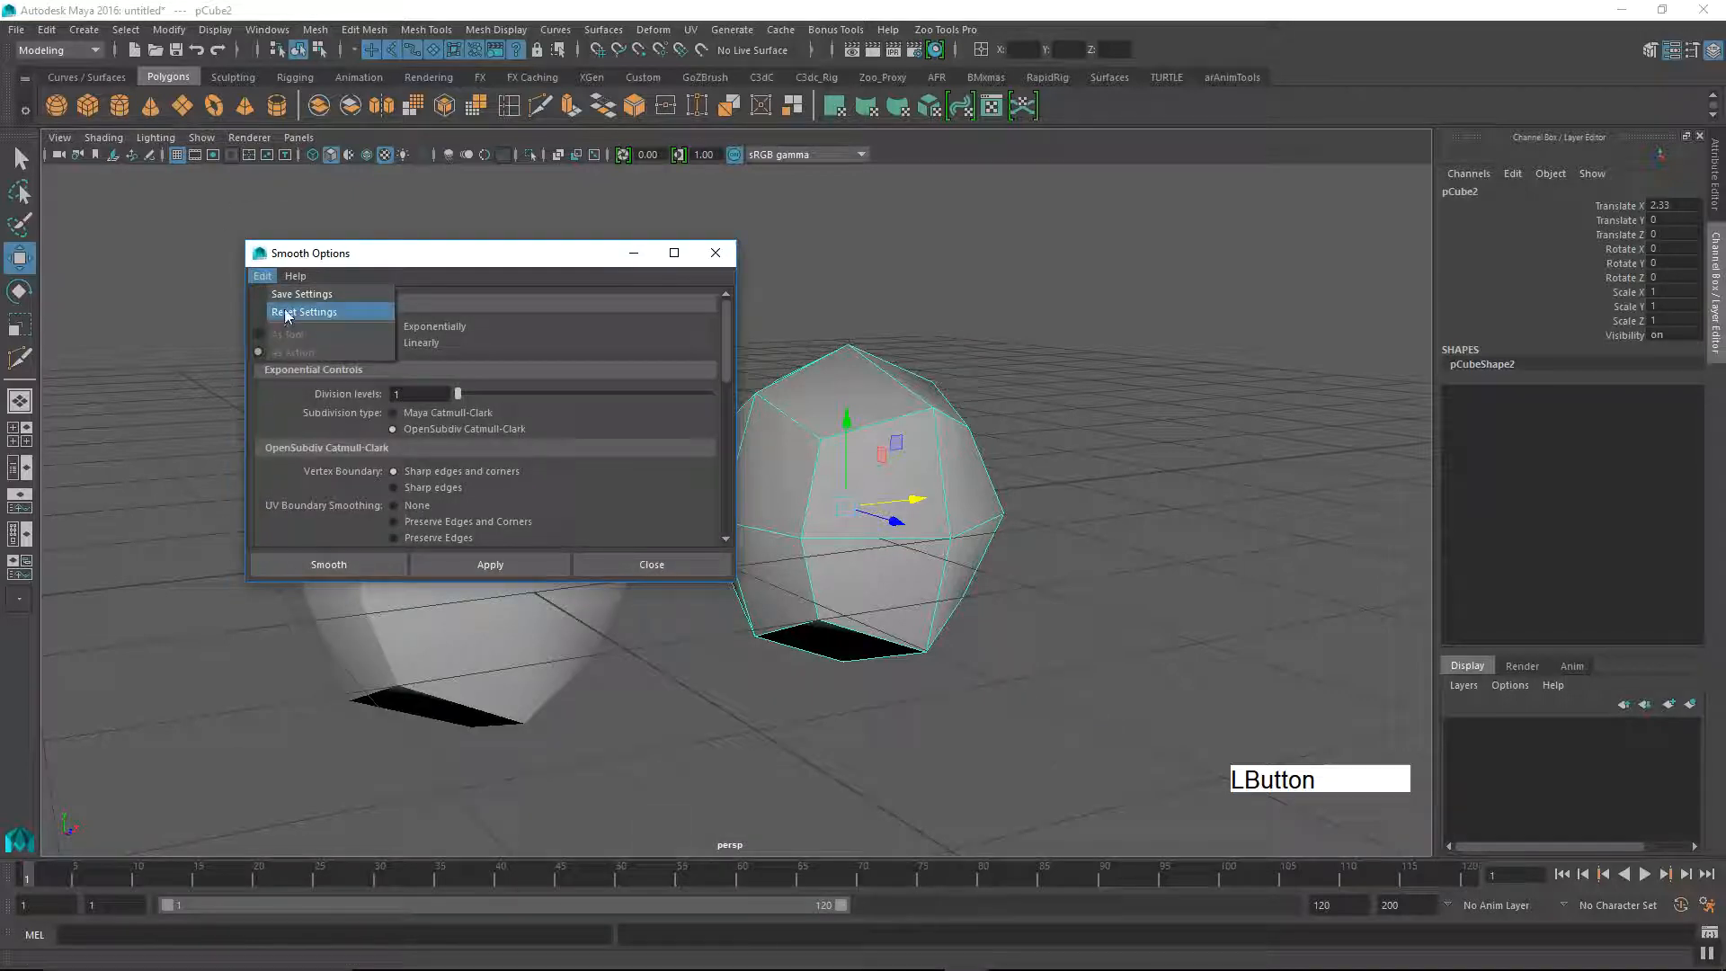
{"action": "left_click", "coordinate": [297, 312]}
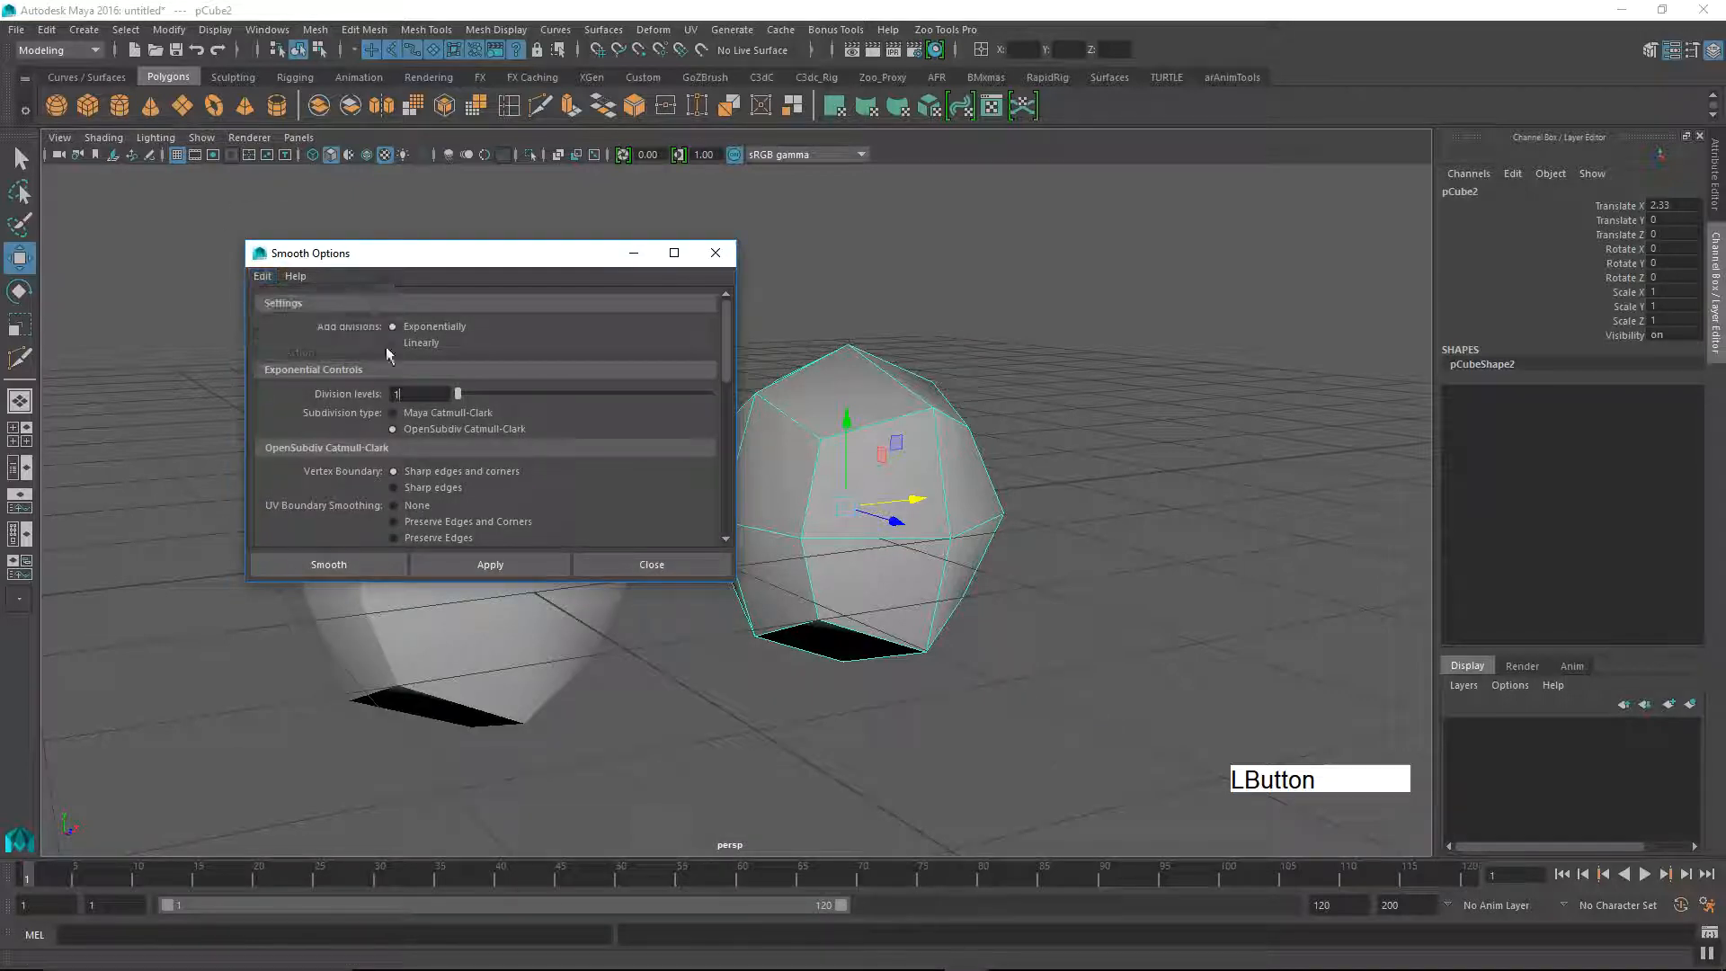
{"action": "left_click", "coordinate": [352, 564]}
Step: Set the smoothed duplicate's Divisions to 2 in its polySmoothFace1 inputs and clear the selection
{"action": "left_click_drag", "start_coordinate": [859, 736], "coordinate": [885, 739], "text": "alt"}
{"action": "middle_click_drag", "start_coordinate": [779, 681], "coordinate": [855, 673], "text": "alt"}
{"action": "left_click_drag", "start_coordinate": [847, 690], "coordinate": [825, 675], "text": "alt"}
{"action": "right_click_drag", "start_coordinate": [825, 675], "coordinate": [865, 681], "text": "alt"}
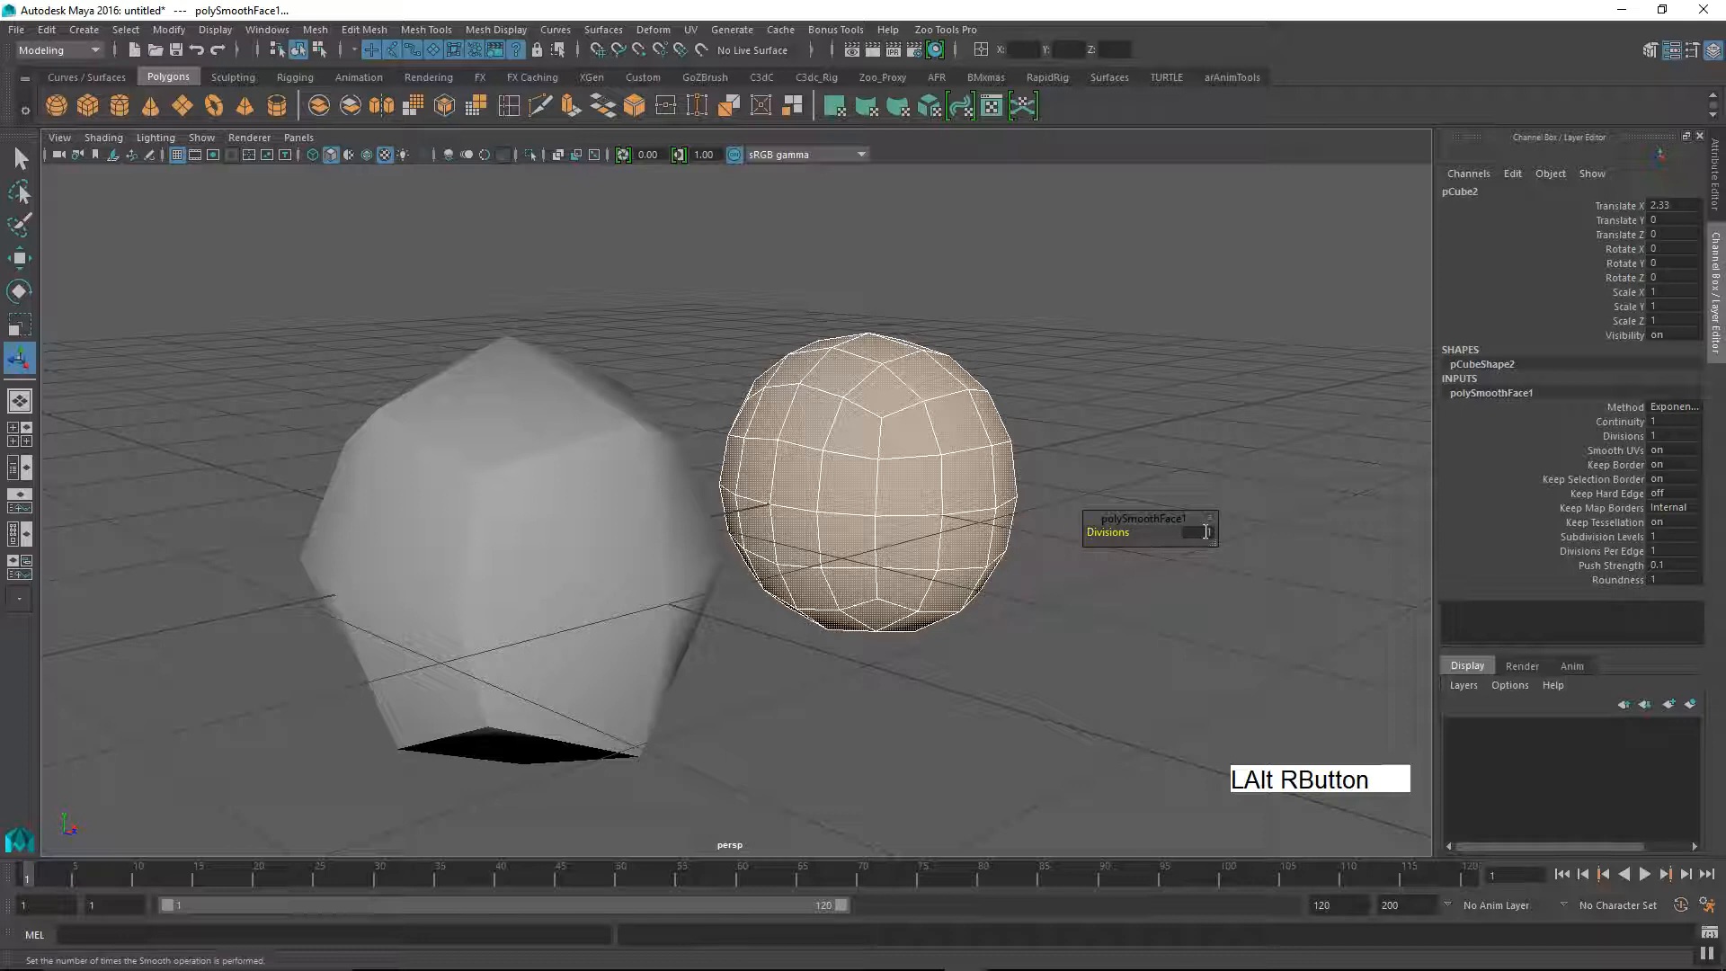
{"action": "left_click", "coordinate": [1666, 435]}
{"action": "type", "text": "2"}
{"action": "key", "text": "Return"}
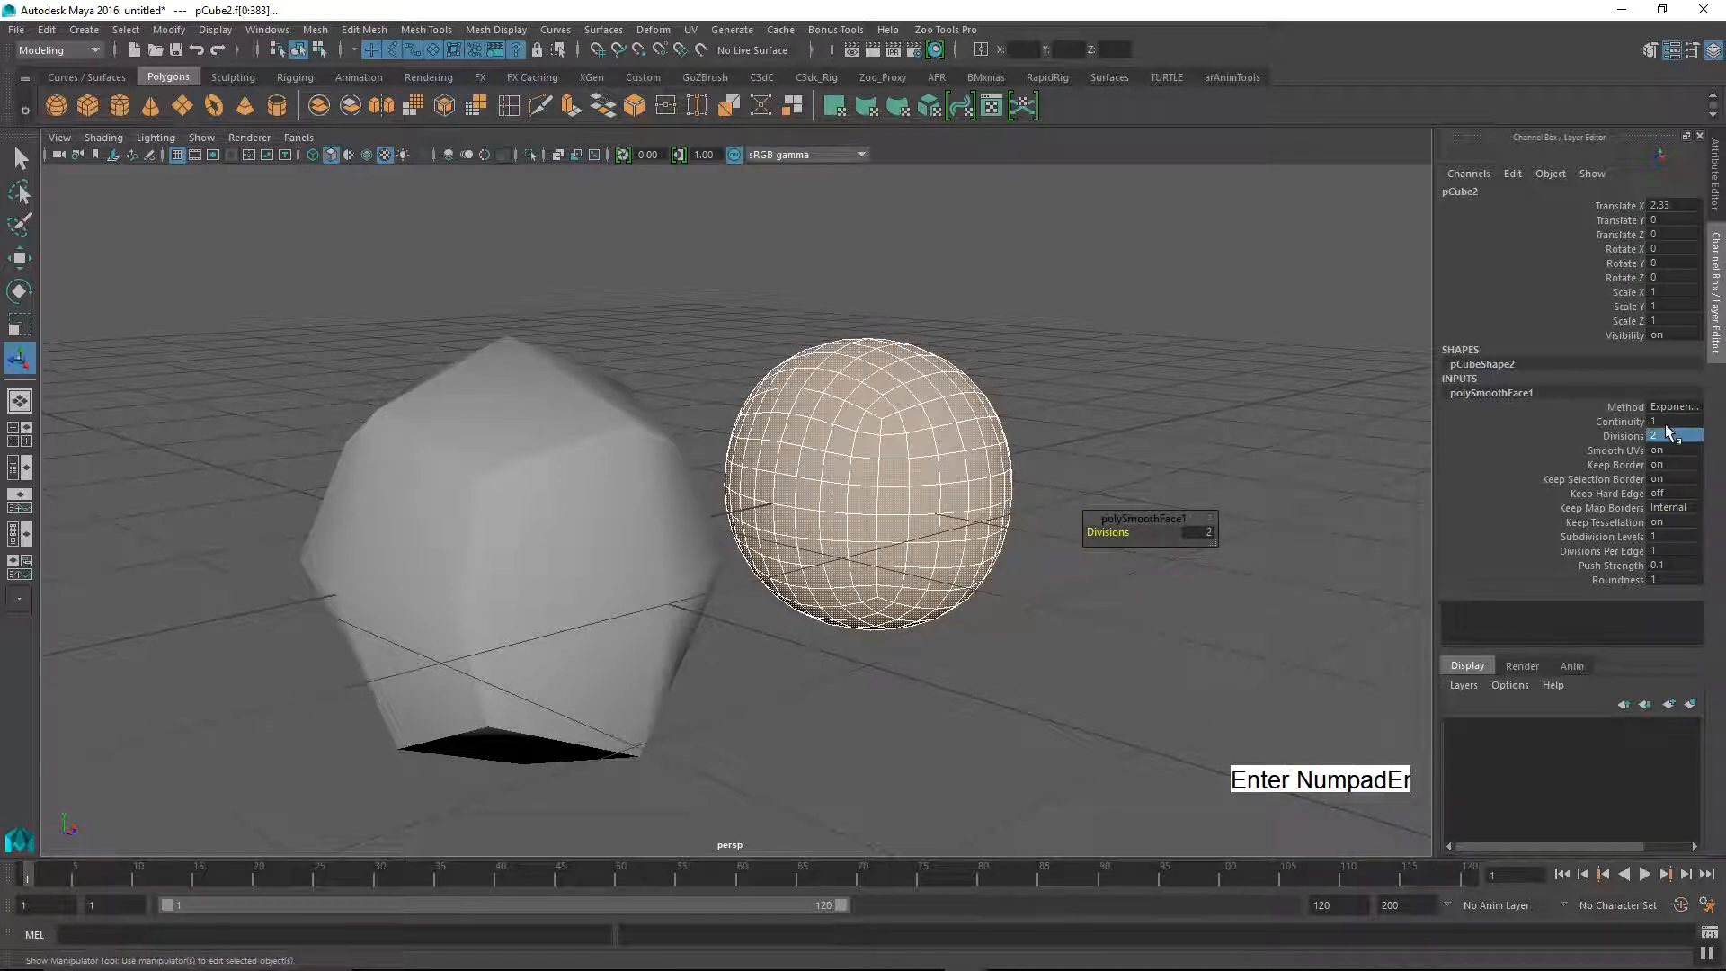
{"action": "left_click", "coordinate": [967, 647]}
Step: Select the original faceted cube and turn on its smooth mesh preview
{"action": "middle_click_drag", "start_coordinate": [701, 556], "coordinate": [718, 563], "text": "alt"}
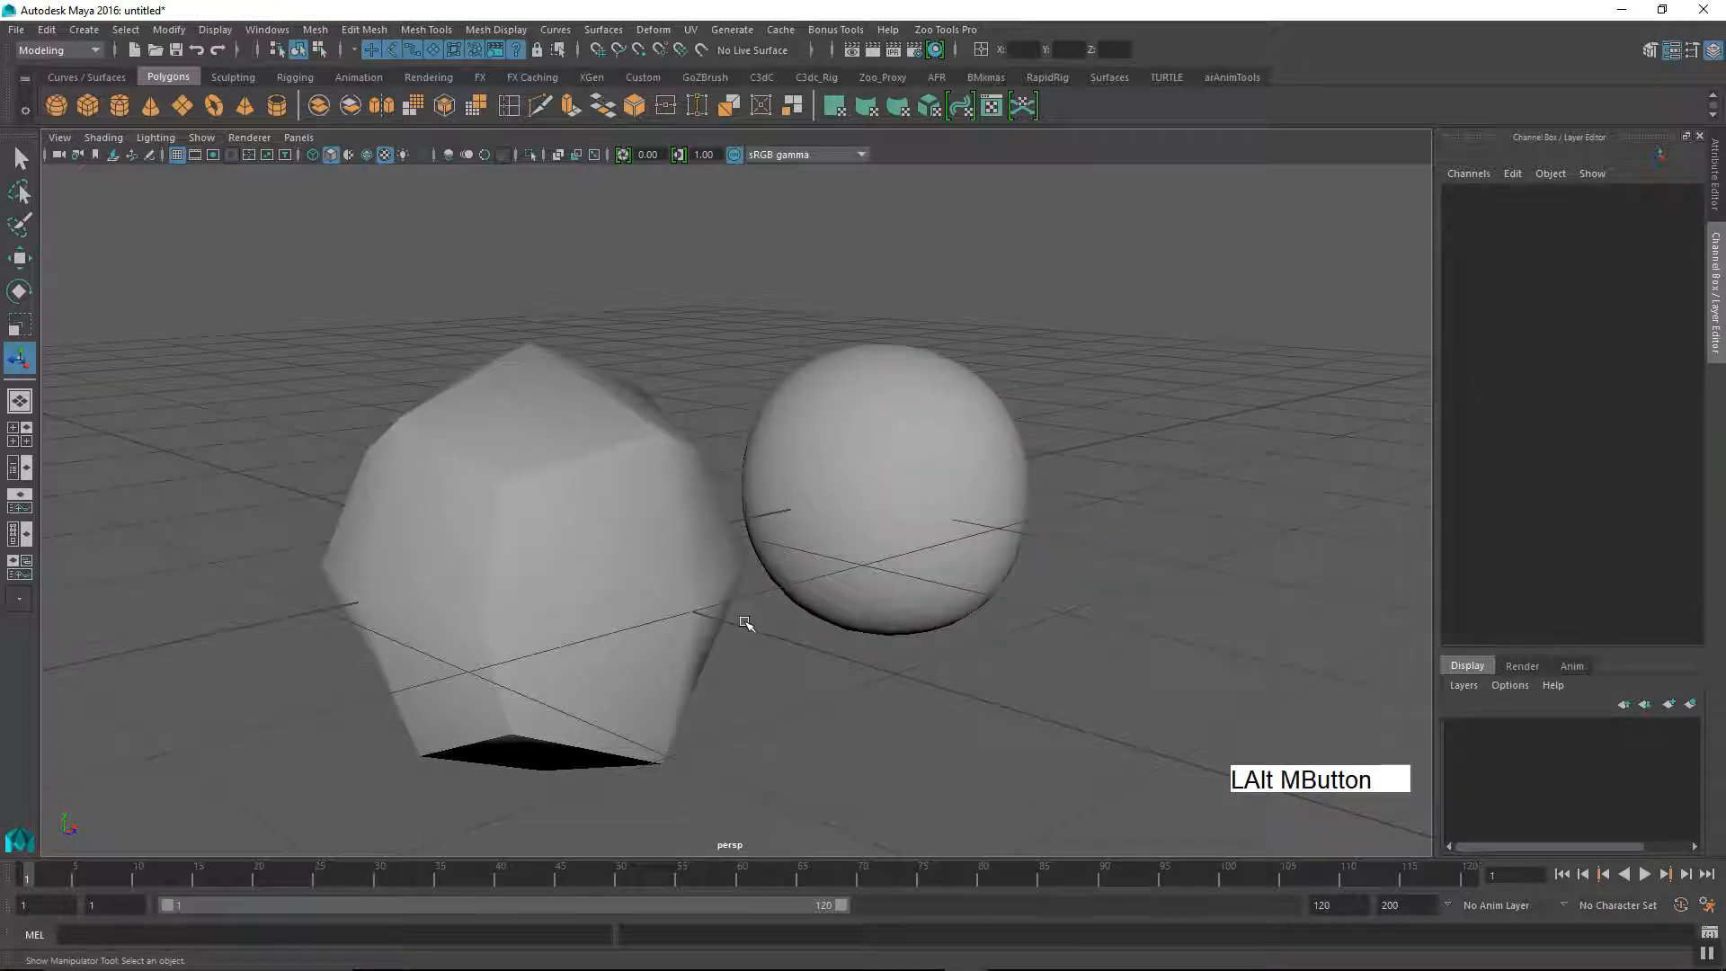
{"action": "left_click_drag", "start_coordinate": [717, 563], "coordinate": [699, 518], "text": "alt"}
{"action": "left_click", "coordinate": [605, 519]}
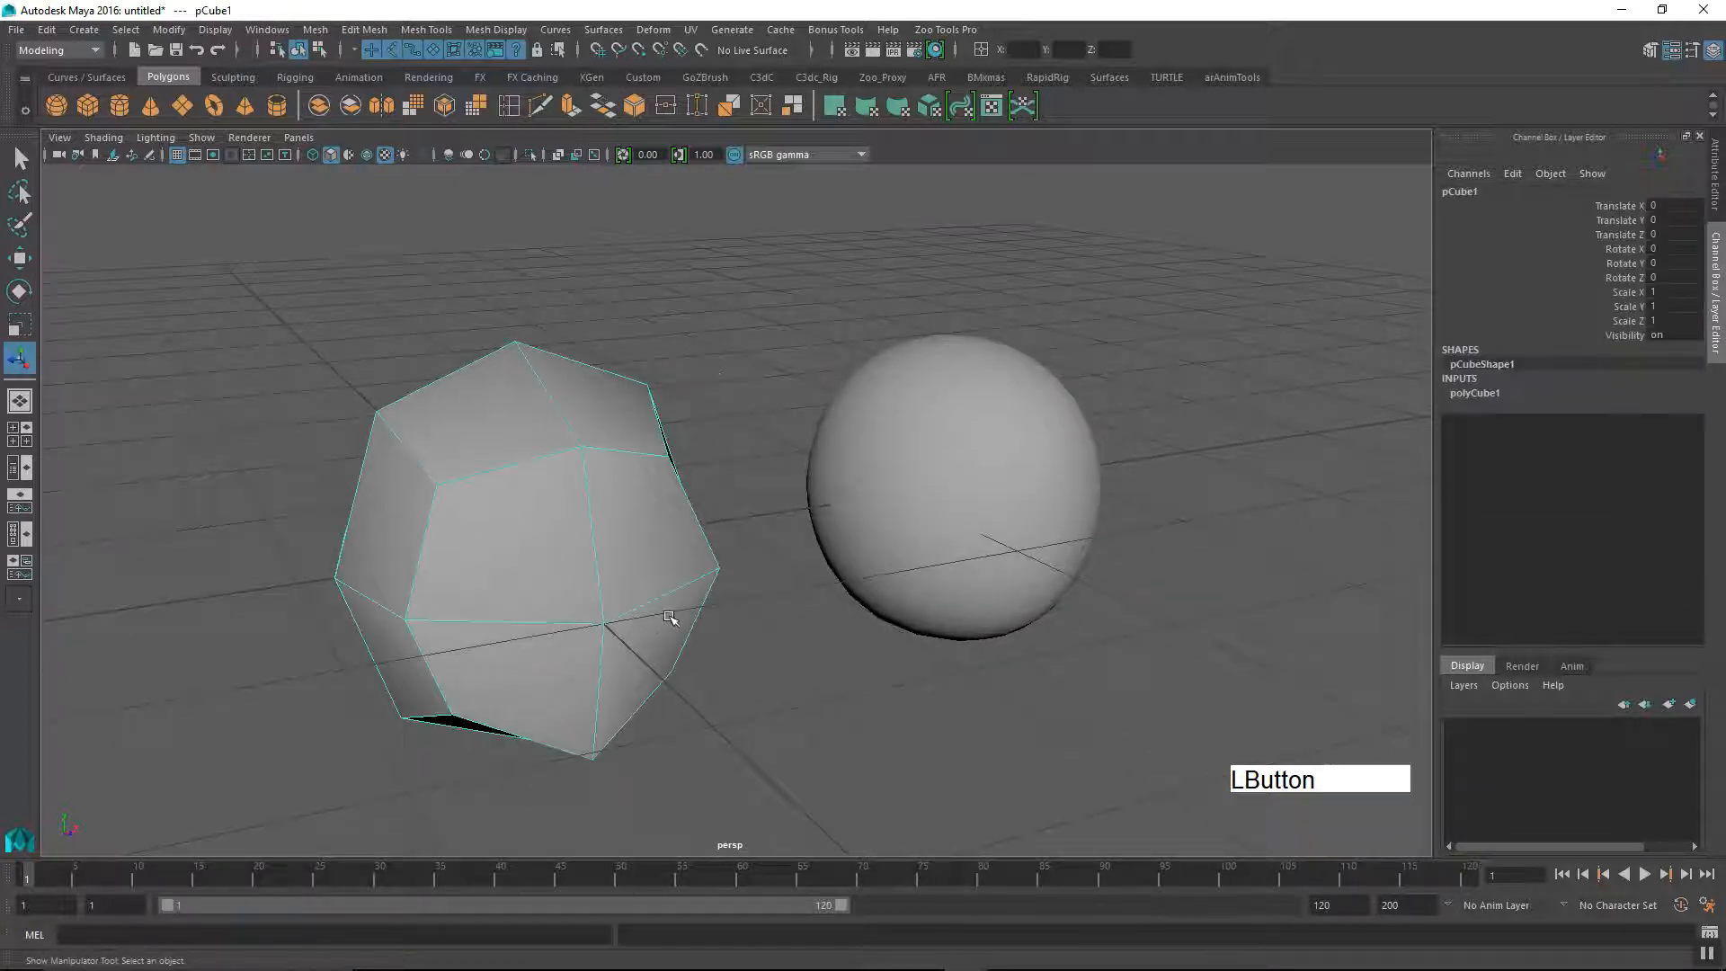
{"action": "key", "text": "2"}
{"action": "key", "text": "3"}
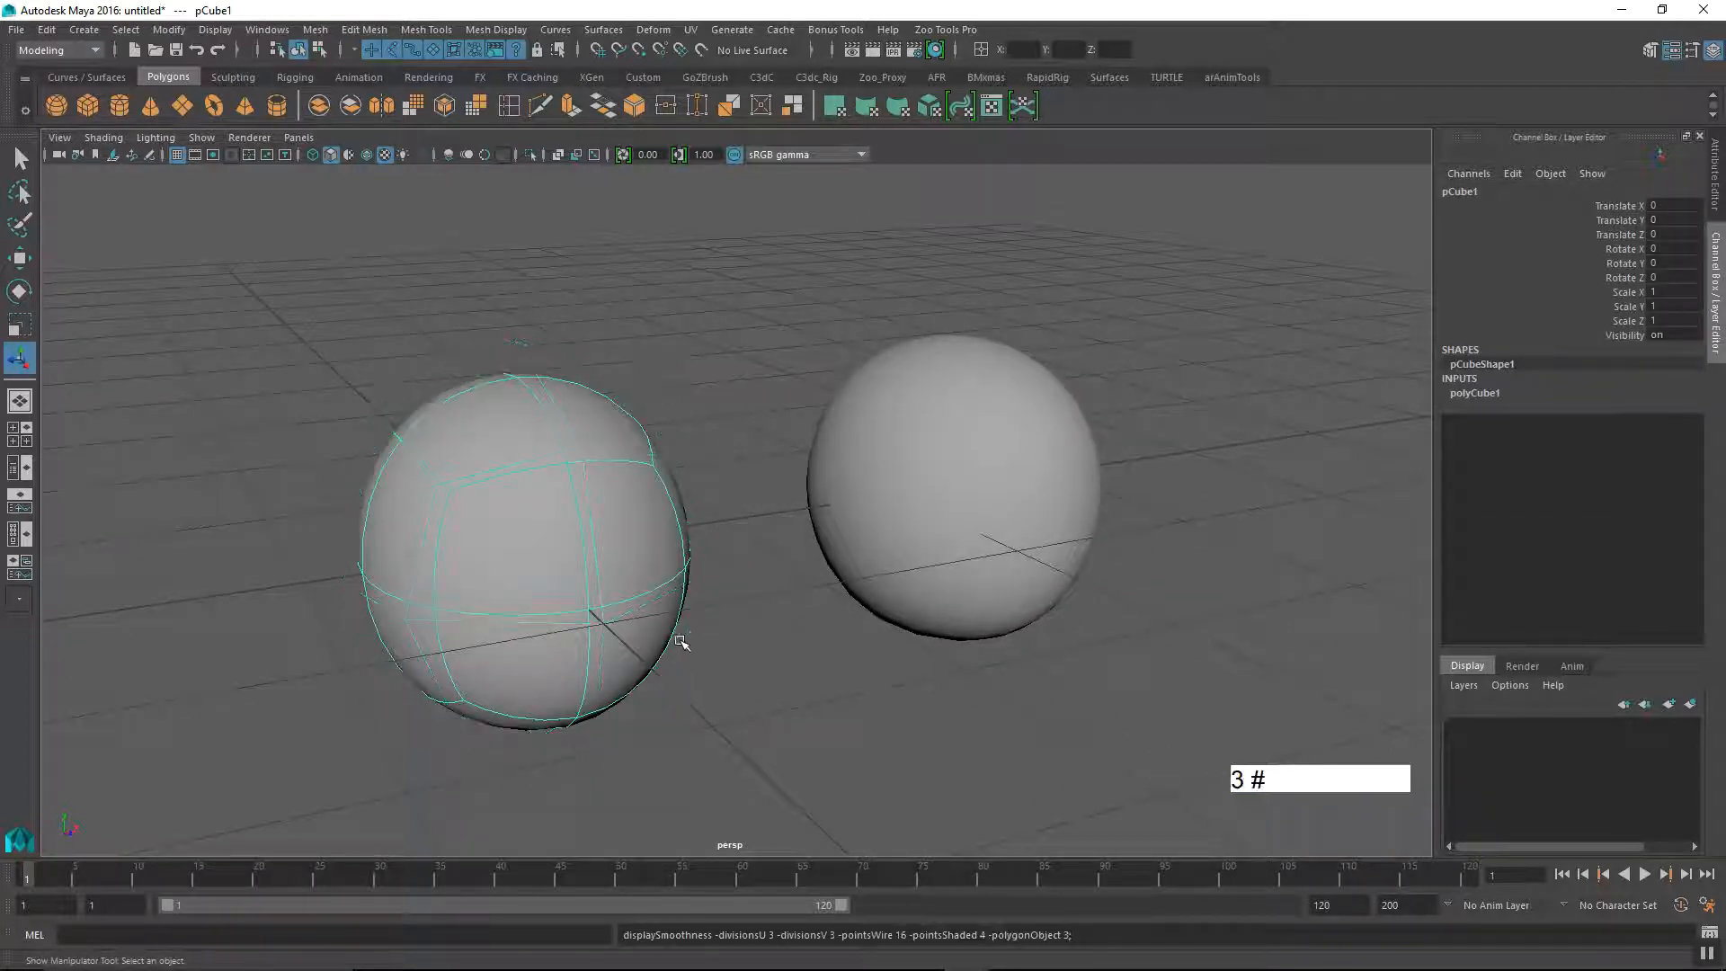
{"action": "left_click_drag", "start_coordinate": [683, 666], "coordinate": [693, 665], "text": "alt"}
Step: Clear the selection and compare the smooth-previewed cube with the smoothed duplicate
{"action": "left_click", "coordinate": [760, 721]}
{"action": "middle_click_drag", "start_coordinate": [825, 698], "coordinate": [848, 681], "text": "alt"}
{"action": "right_click_drag", "start_coordinate": [848, 680], "coordinate": [703, 667], "text": "alt"}
{"action": "left_click_drag", "start_coordinate": [703, 667], "coordinate": [679, 696], "text": "alt"}
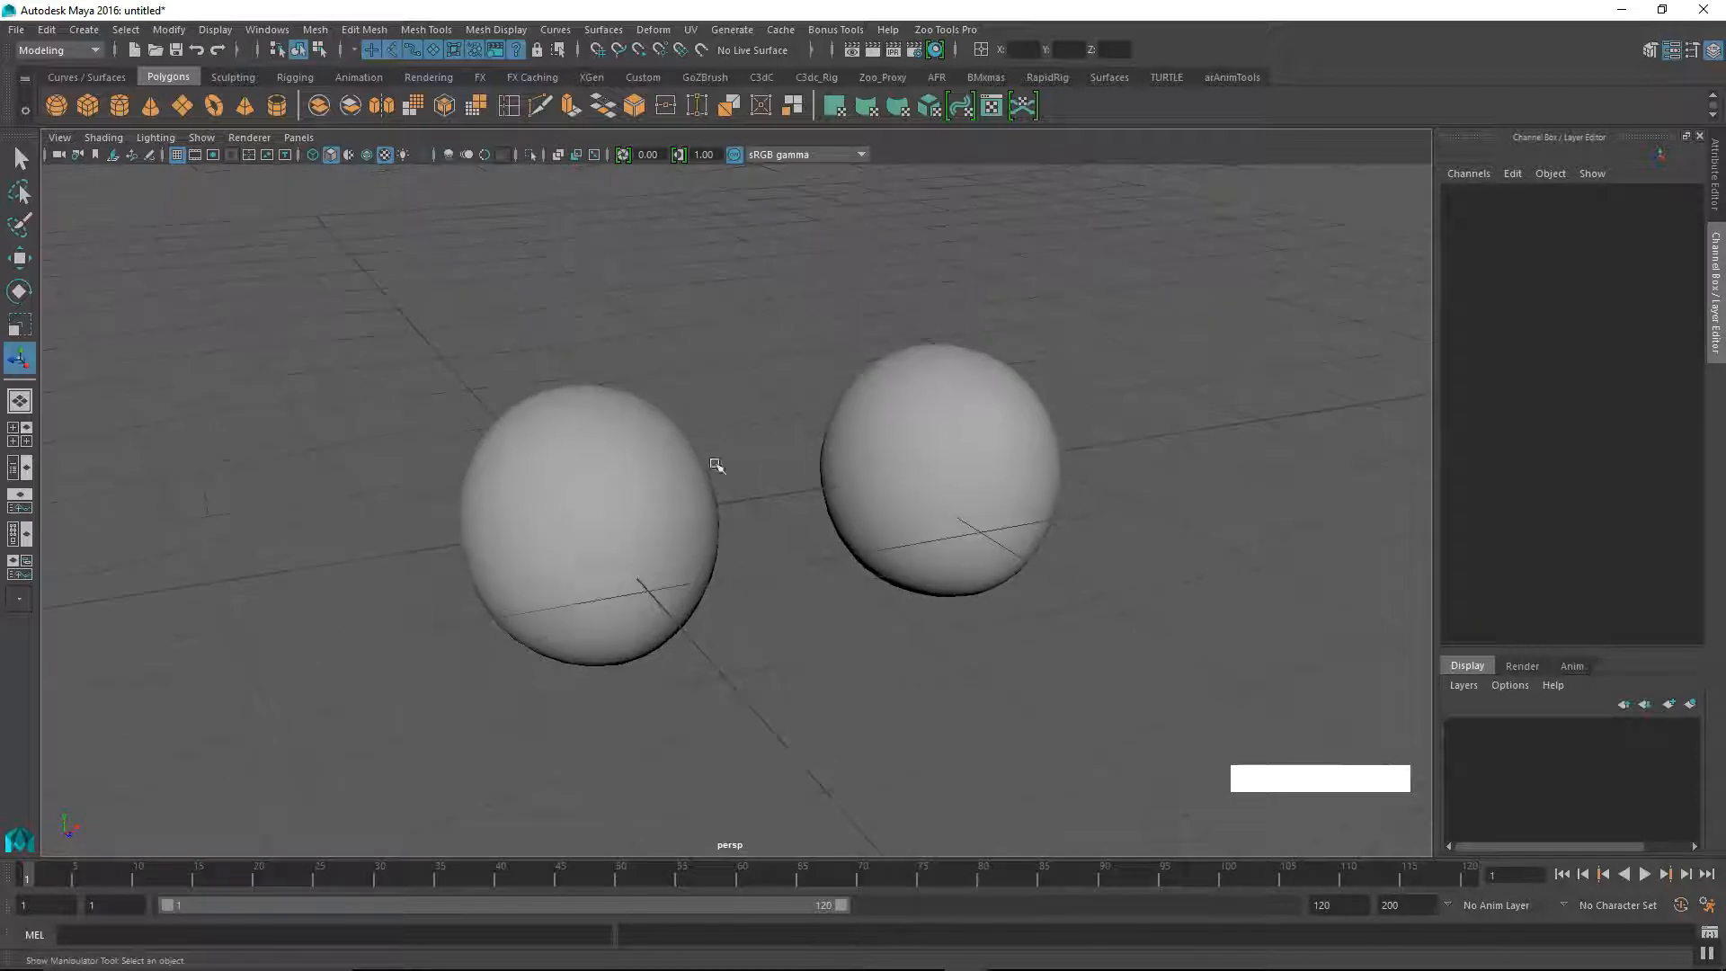
Step: Select the duplicate and the original cube in turn to compare their wireframes from different angles
{"action": "left_click_drag", "start_coordinate": [661, 558], "coordinate": [661, 558]}
{"action": "middle_click_drag", "start_coordinate": [661, 558], "coordinate": [626, 639], "text": "alt"}
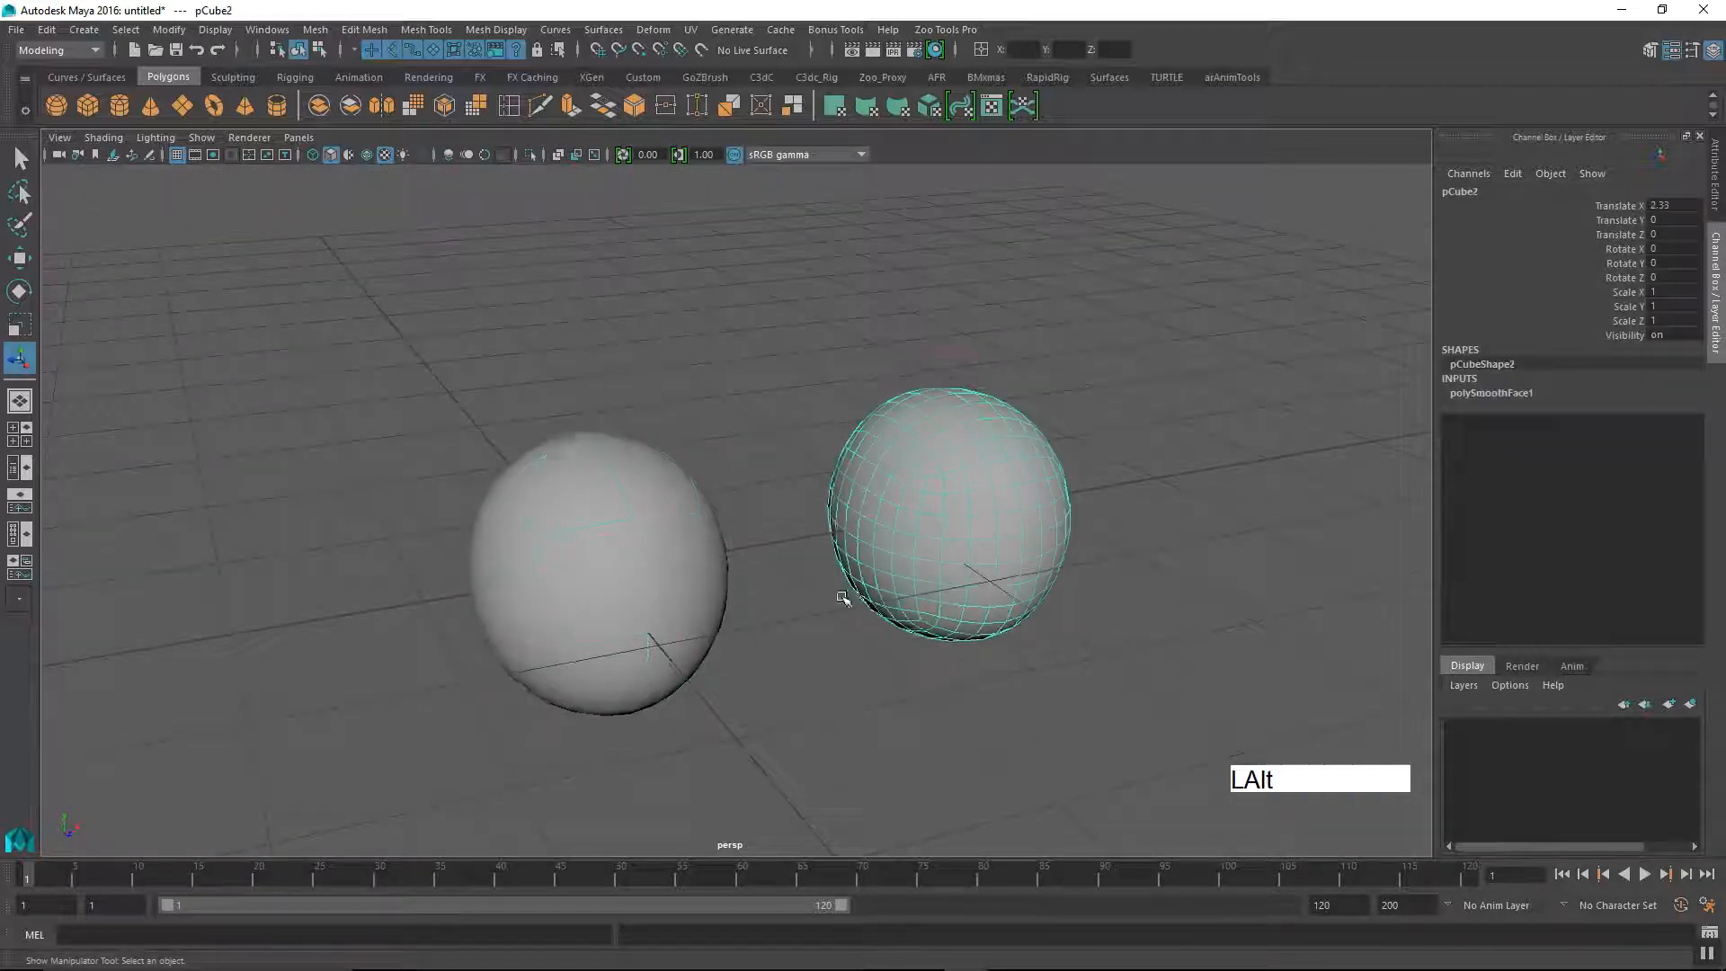
{"action": "middle_click_drag", "start_coordinate": [849, 591], "coordinate": [770, 571], "text": "alt"}
{"action": "right_click_drag", "start_coordinate": [674, 655], "coordinate": [806, 678], "text": "alt"}
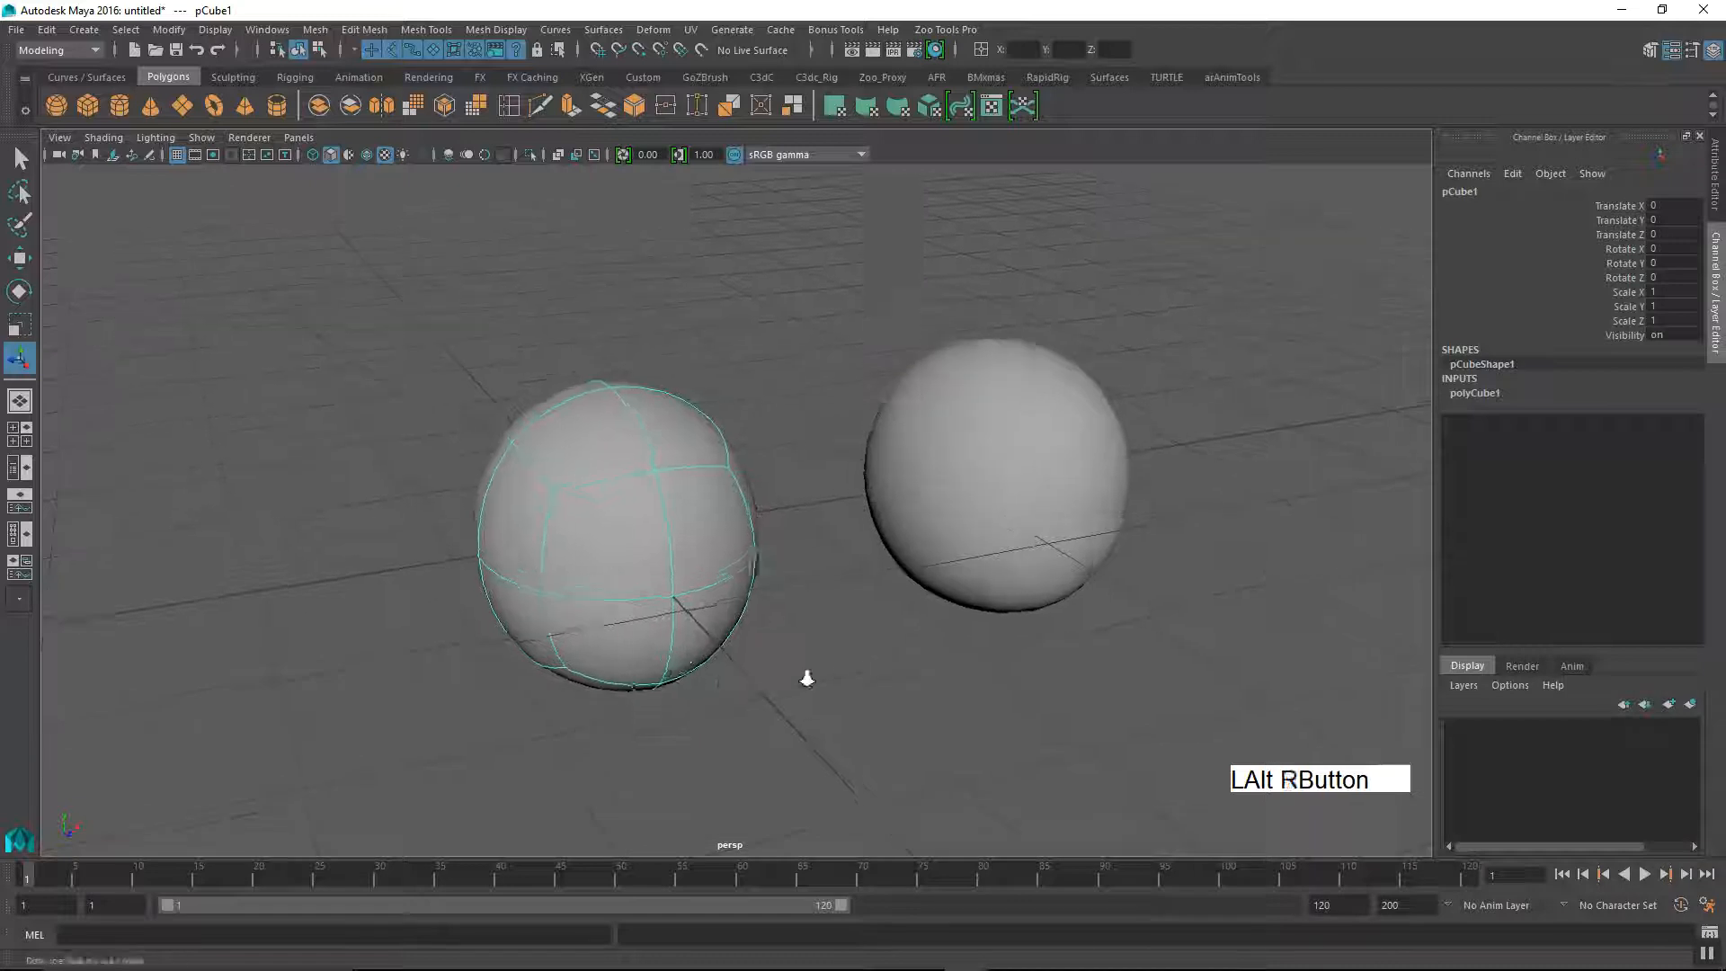
{"action": "left_click_drag", "start_coordinate": [806, 678], "coordinate": [810, 690], "text": "alt"}
{"action": "middle_click_drag", "start_coordinate": [809, 690], "coordinate": [678, 622], "text": "alt"}
{"action": "left_click_drag", "start_coordinate": [623, 565], "coordinate": [623, 565]}
{"action": "middle_click_drag", "start_coordinate": [624, 566], "coordinate": [582, 573], "text": "alt"}
{"action": "left_click_drag", "start_coordinate": [609, 570], "coordinate": [617, 609], "text": "alt"}
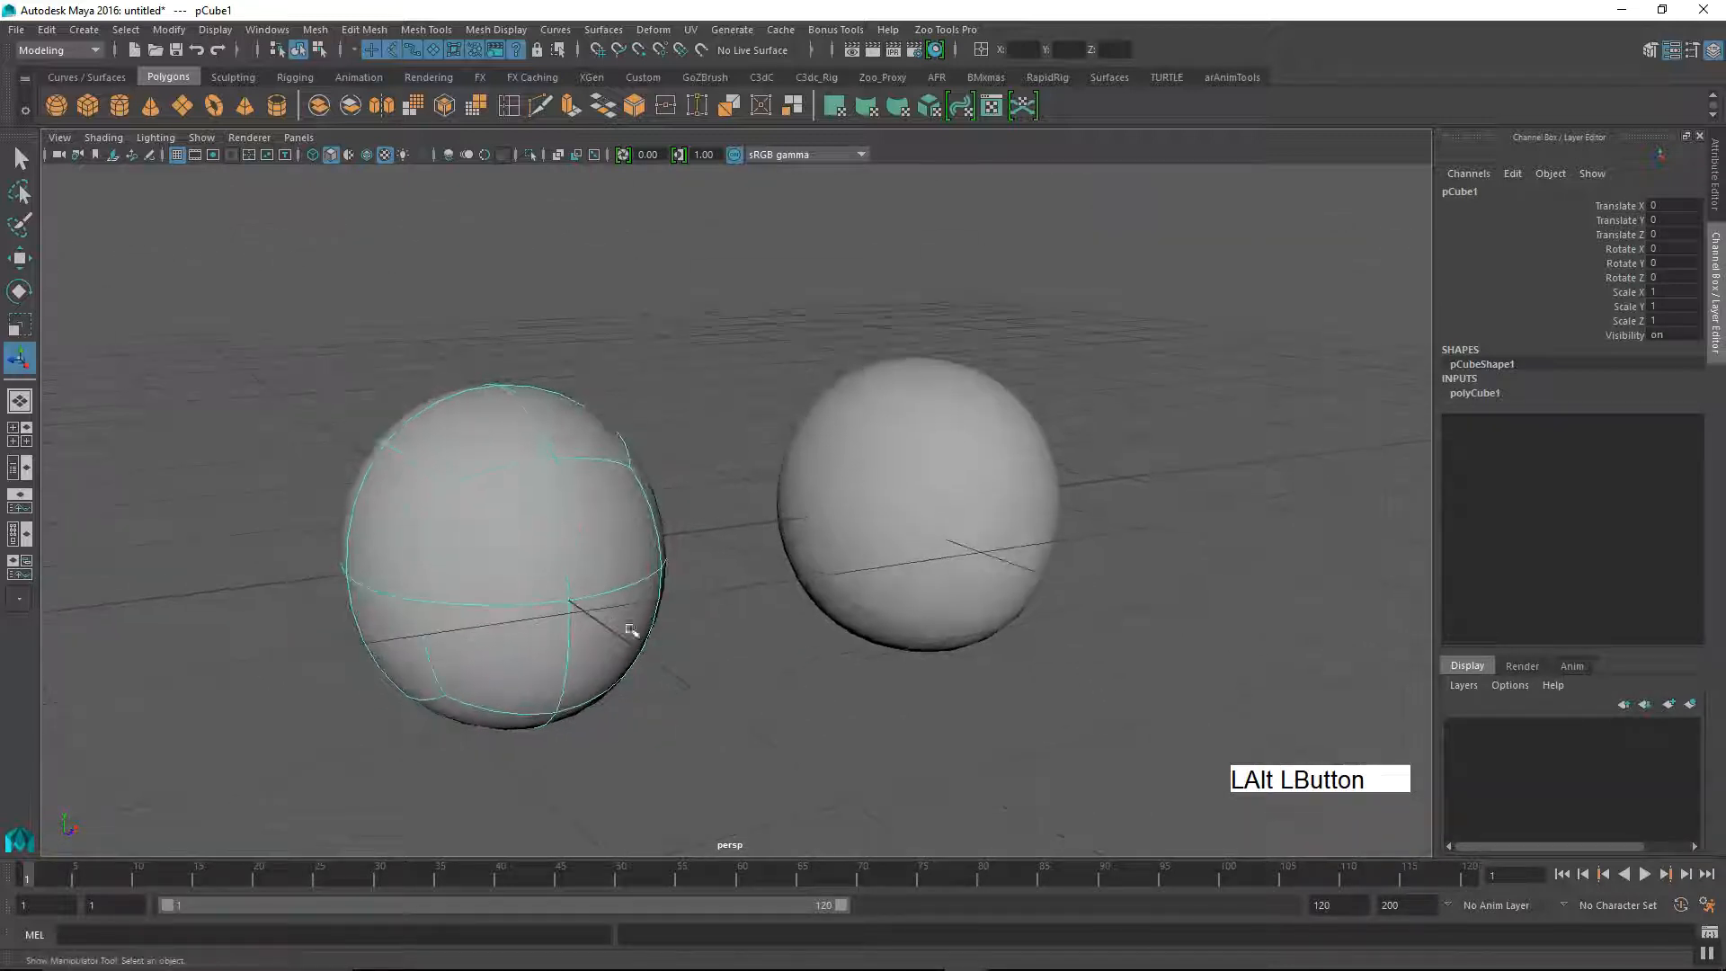
Step: Open the original cube's shape attributes and enable Display Subdivisions in its Smooth Mesh settings
{"action": "left_click", "coordinate": [1552, 175]}
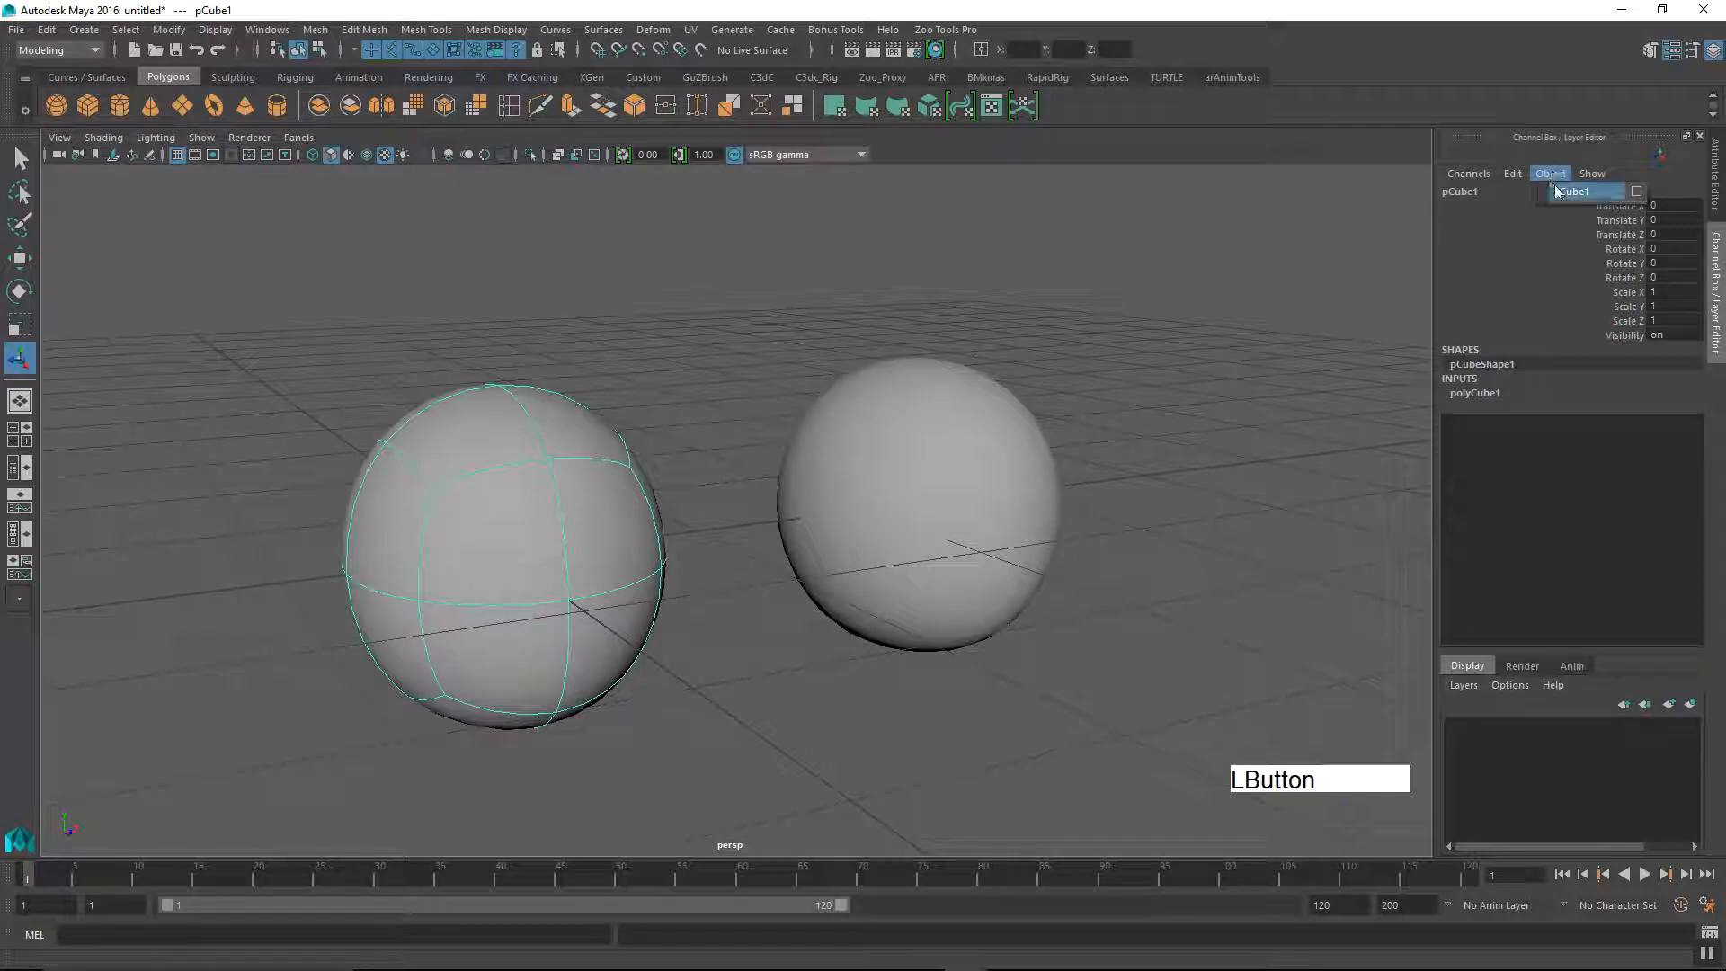
{"action": "left_click", "coordinate": [1636, 194]}
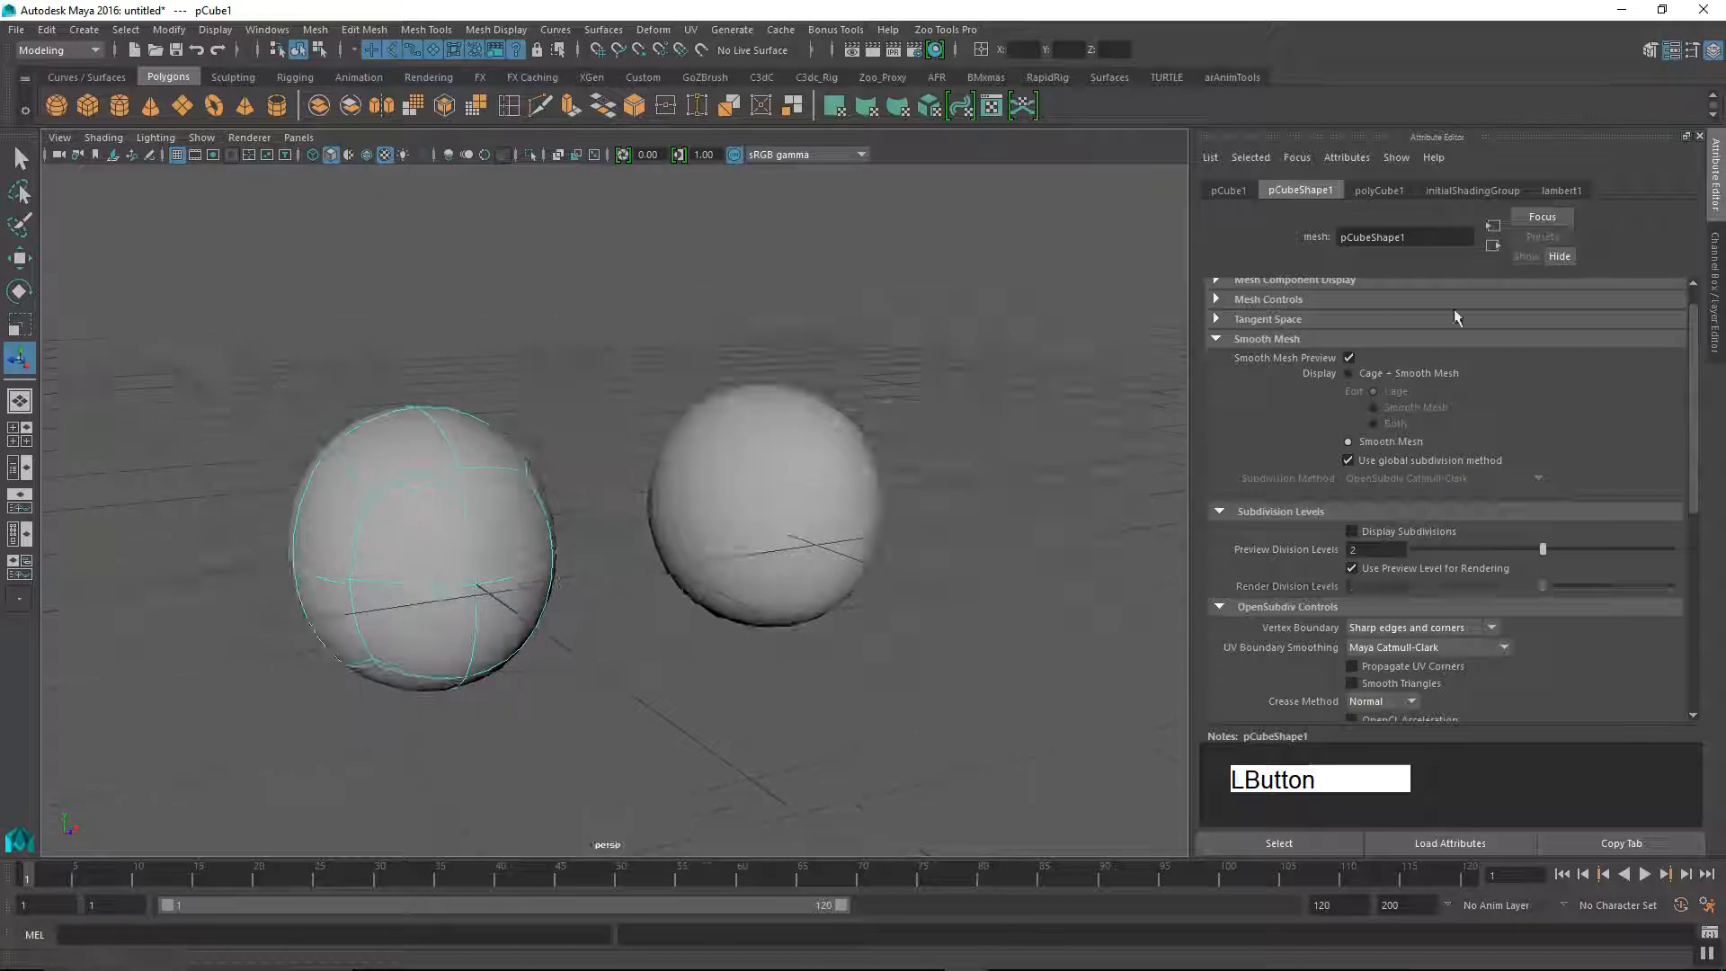
{"action": "middle_click_drag", "start_coordinate": [983, 590], "coordinate": [1007, 594], "text": "alt"}
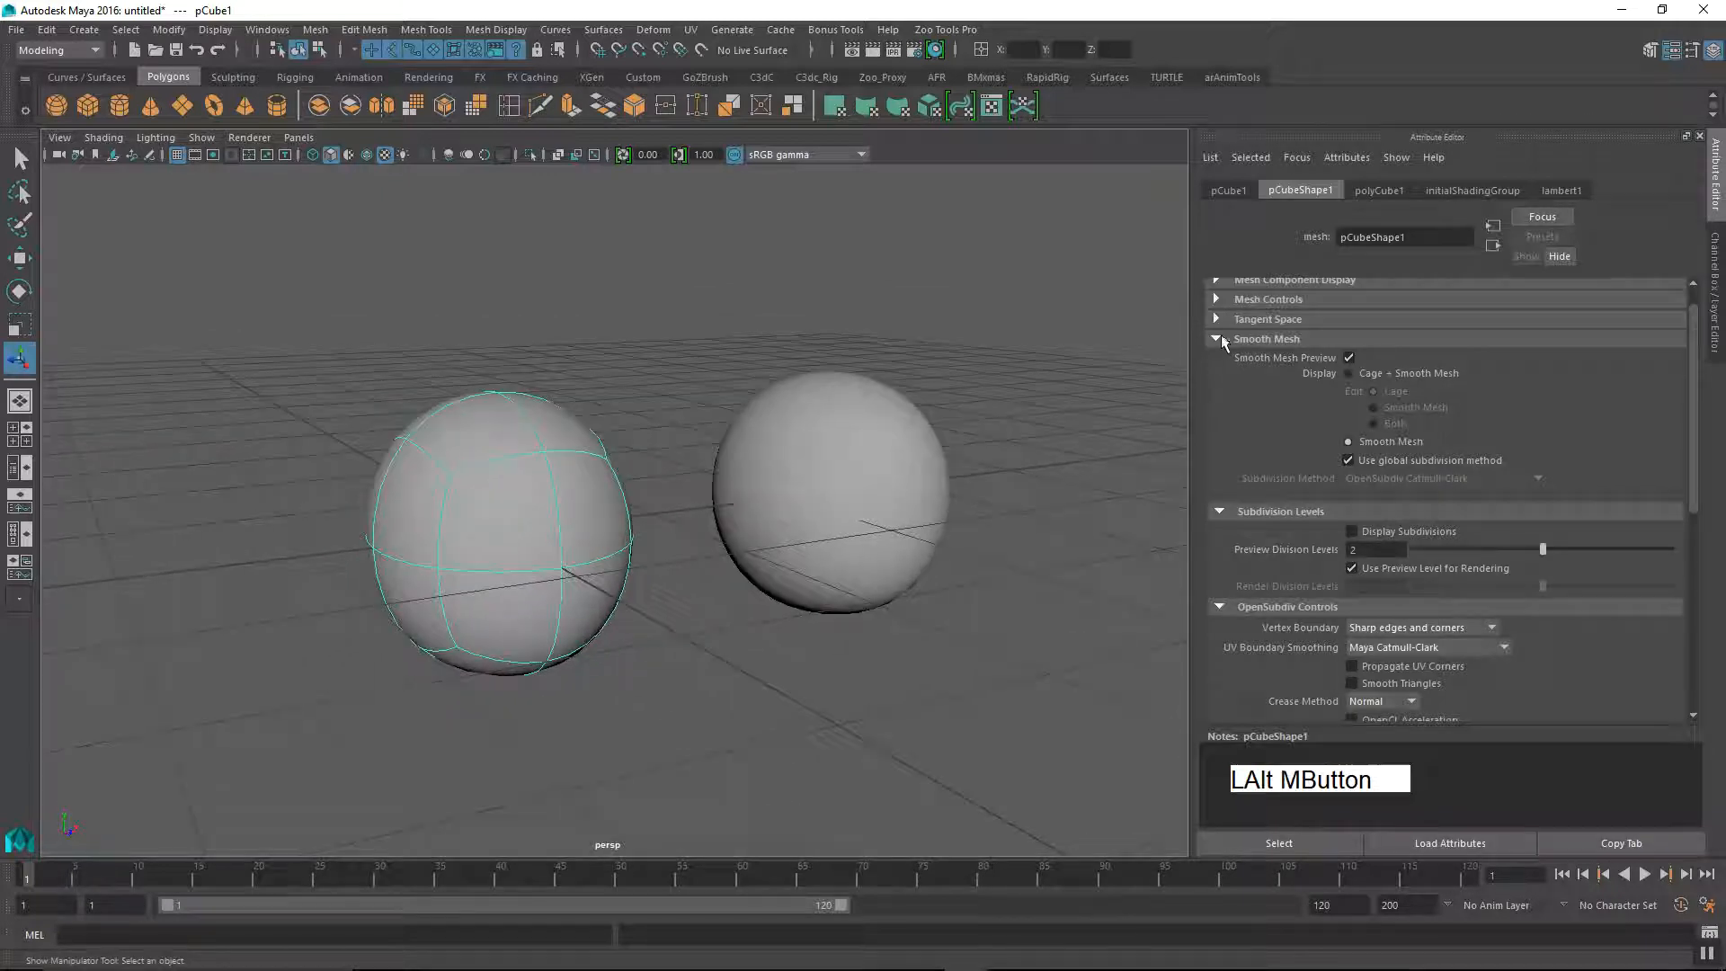
{"action": "left_click", "coordinate": [1223, 338]}
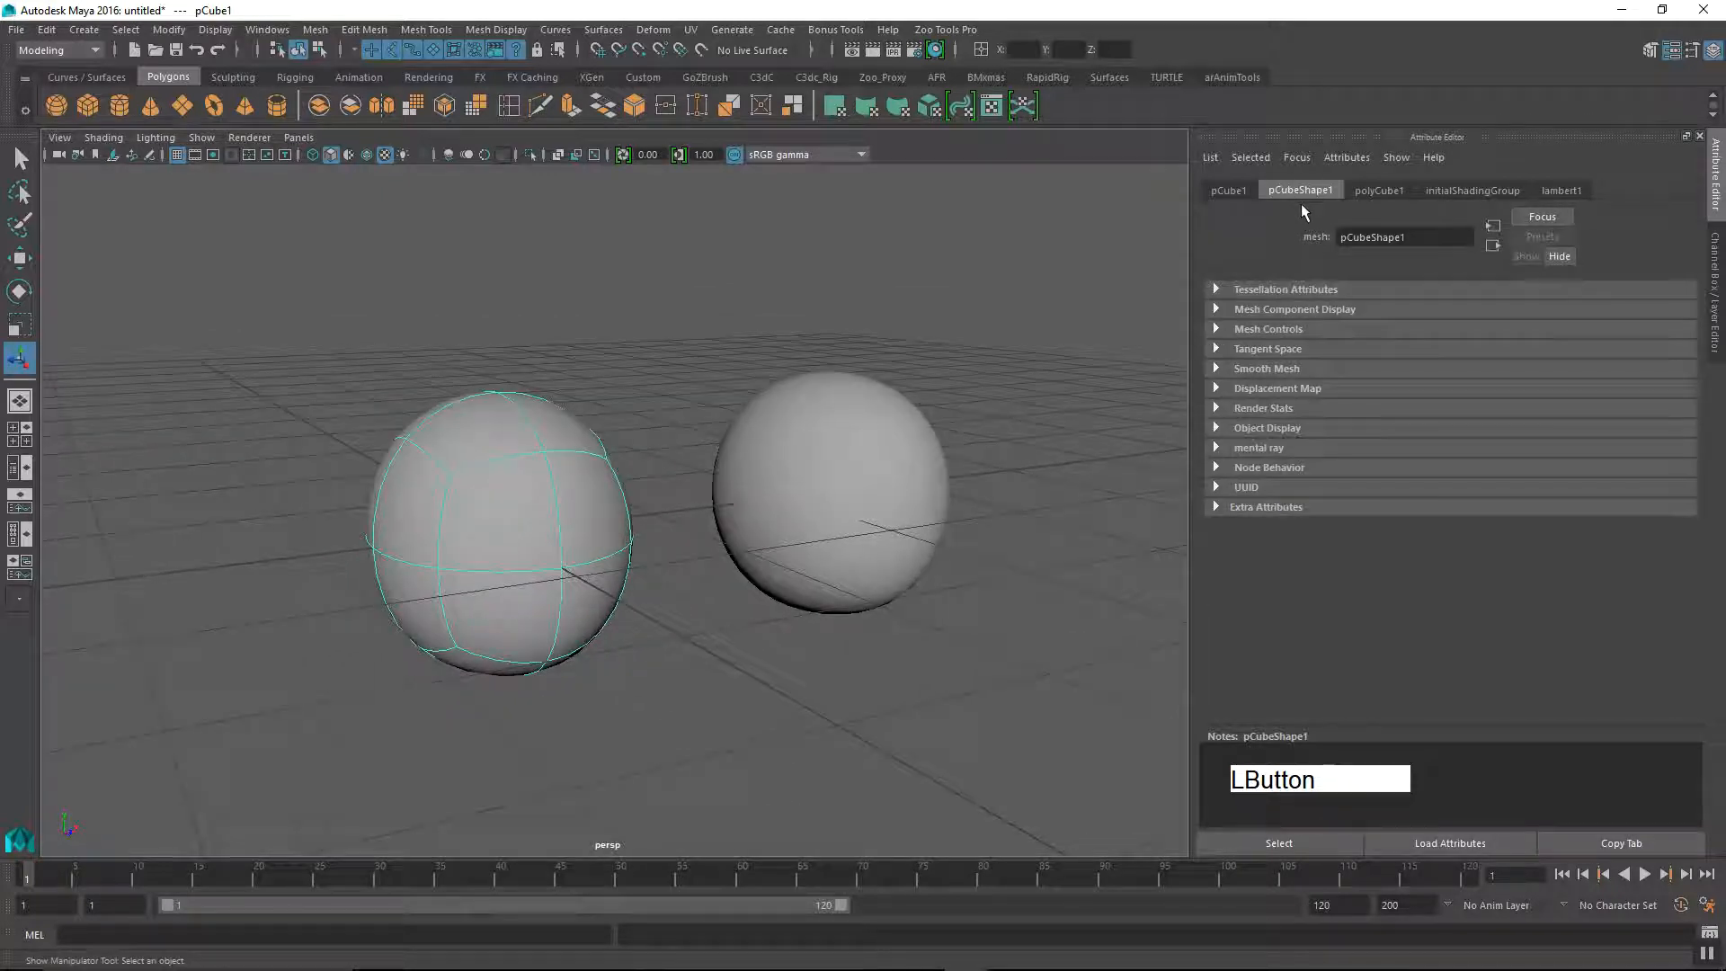
{"action": "left_click", "coordinate": [1217, 369]}
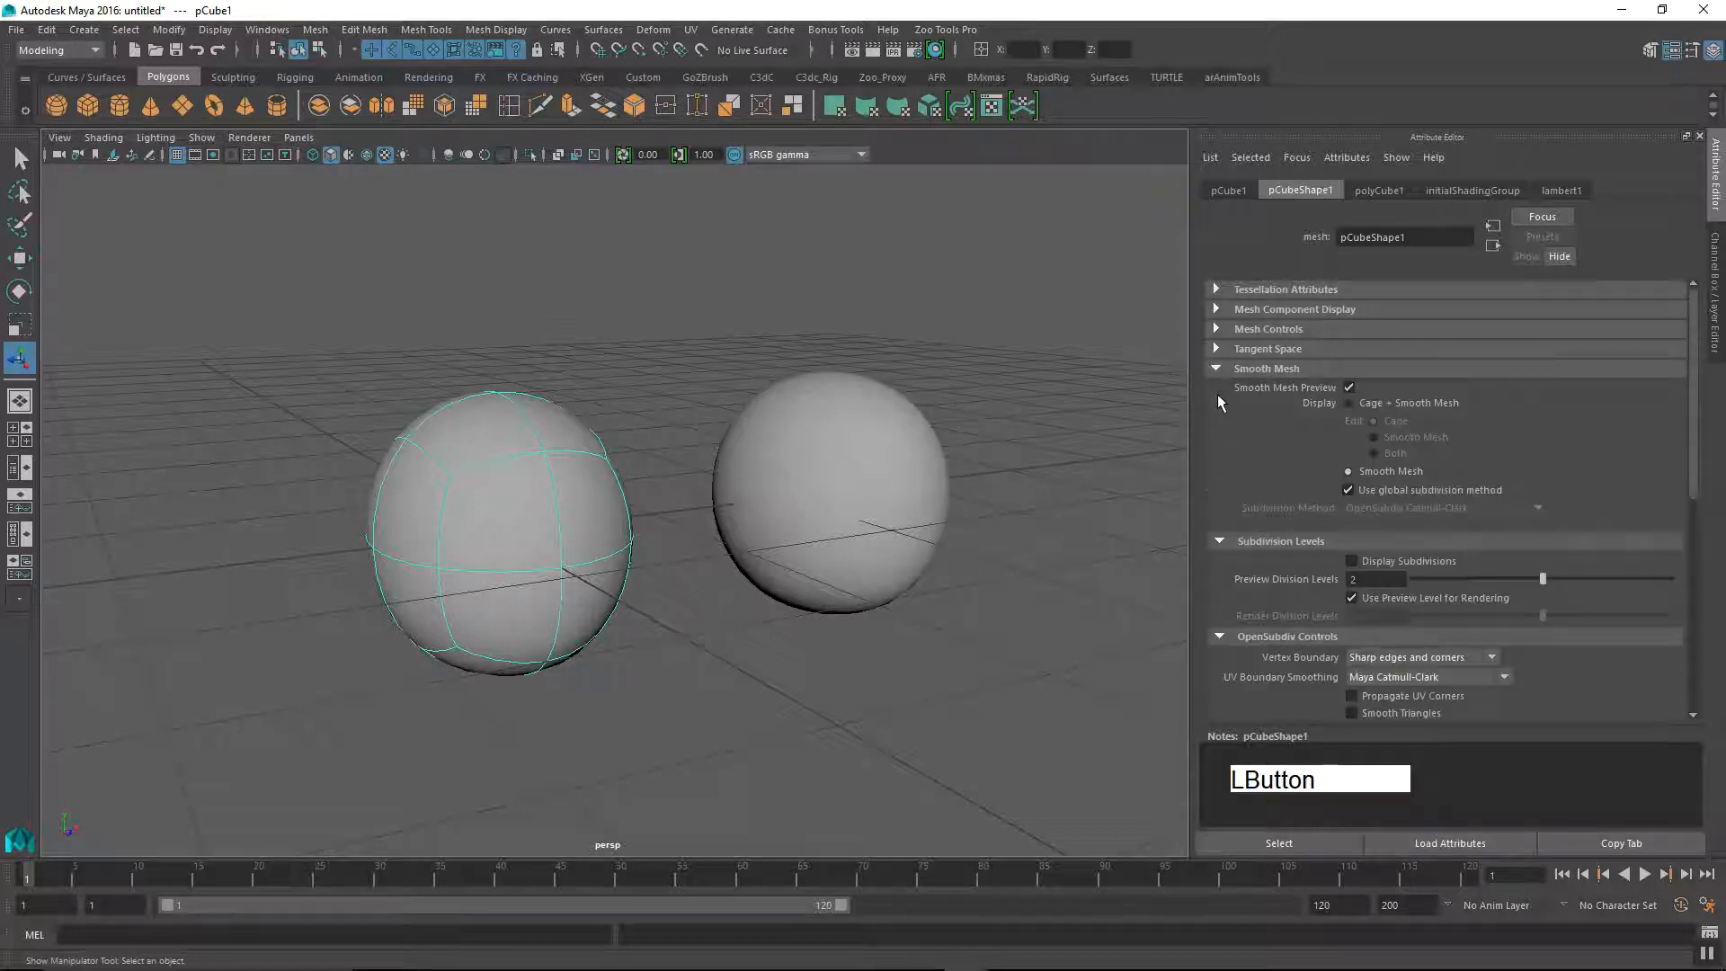
{"action": "left_click", "coordinate": [1352, 561]}
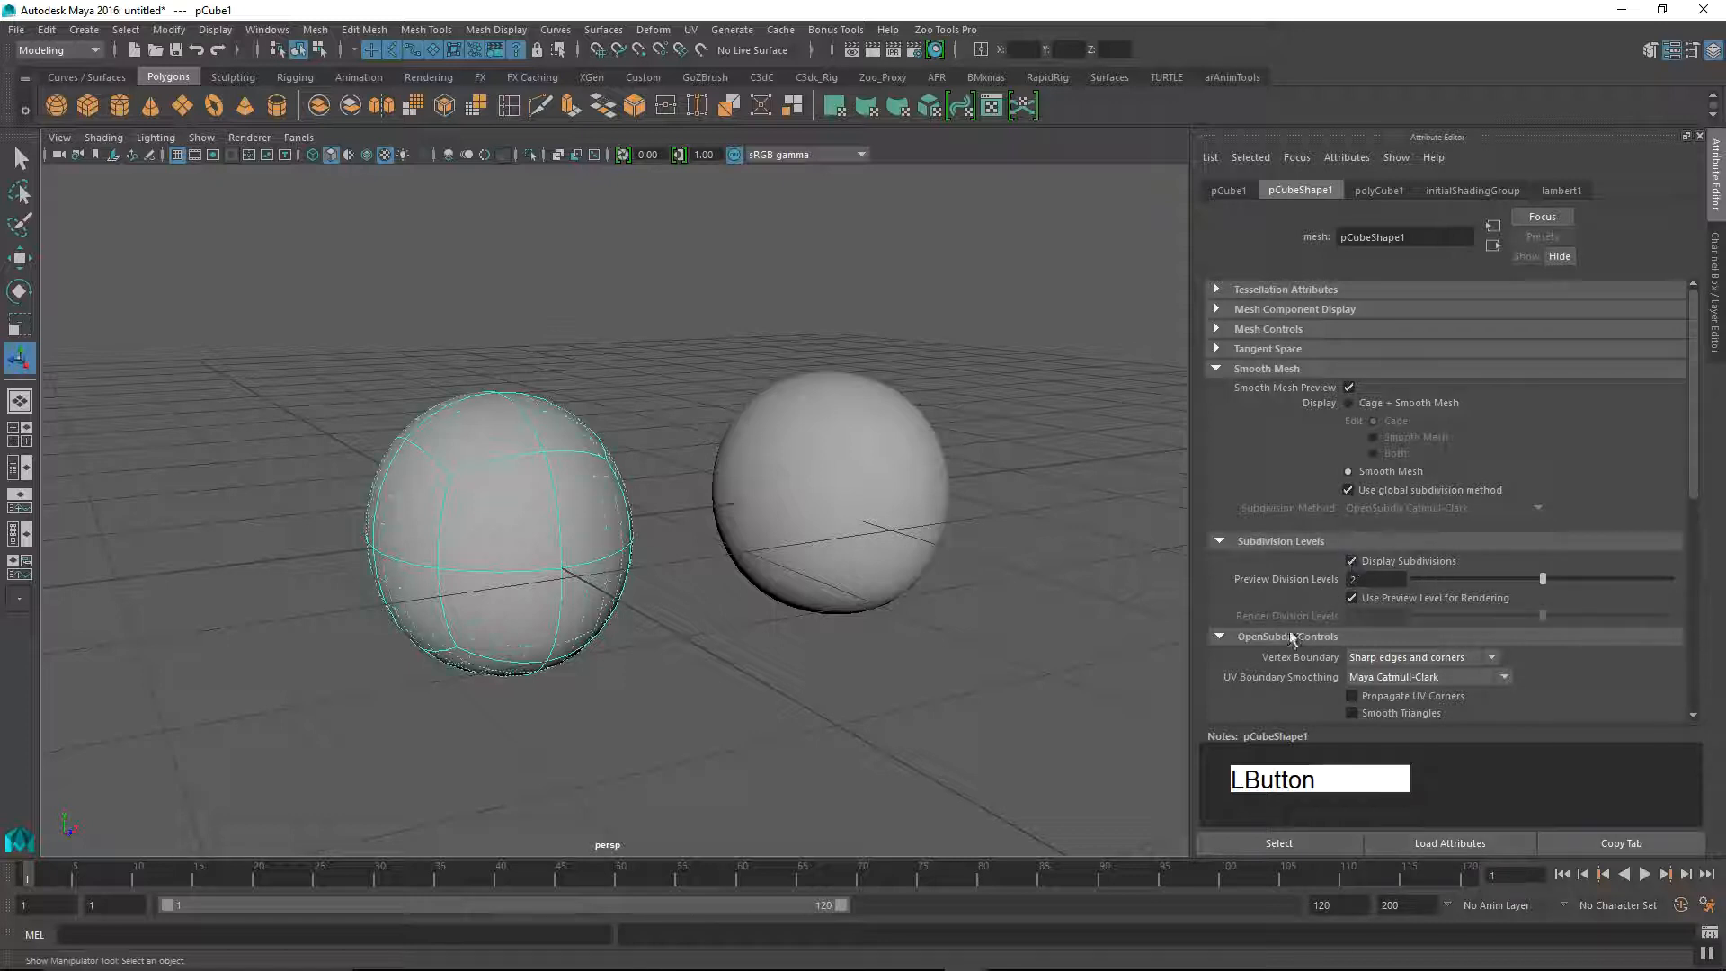
Step: Enable Wireframe on Shaded for the viewport, then deselect the cube to compare both meshes' edges
{"action": "left_click", "coordinate": [112, 142]}
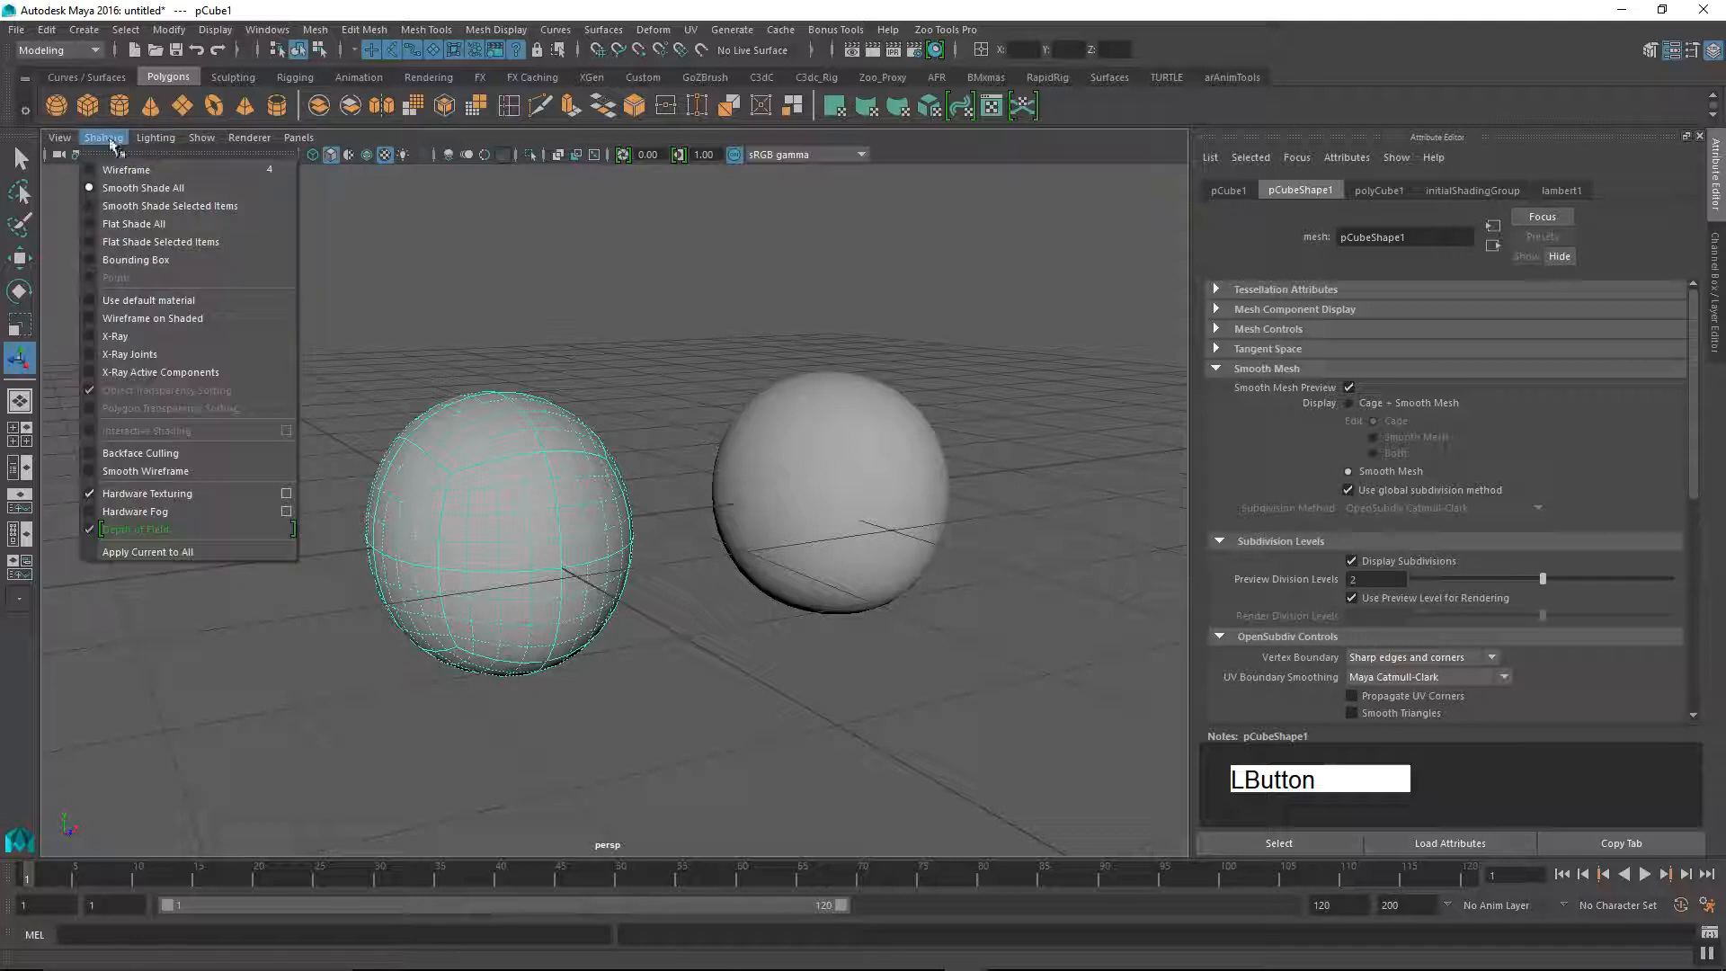
{"action": "left_click", "coordinate": [144, 316]}
{"action": "left_click", "coordinate": [689, 686]}
{"action": "mouse_move", "coordinate": [690, 686]}
{"action": "left_mouse_down", "text": "alt"}
{"action": "mouse_move", "coordinate": [578, 747]}
{"action": "mouse_move", "coordinate": [629, 656]}
{"action": "left_mouse_up", "text": "alt"}
{"action": "middle_click_drag", "start_coordinate": [628, 655], "coordinate": [598, 697], "text": "alt"}
{"action": "mouse_move", "coordinate": [598, 697]}
{"action": "left_mouse_down", "text": "alt"}
{"action": "mouse_move", "coordinate": [686, 729]}
{"action": "mouse_move", "coordinate": [579, 698]}
{"action": "left_mouse_up", "text": "alt"}
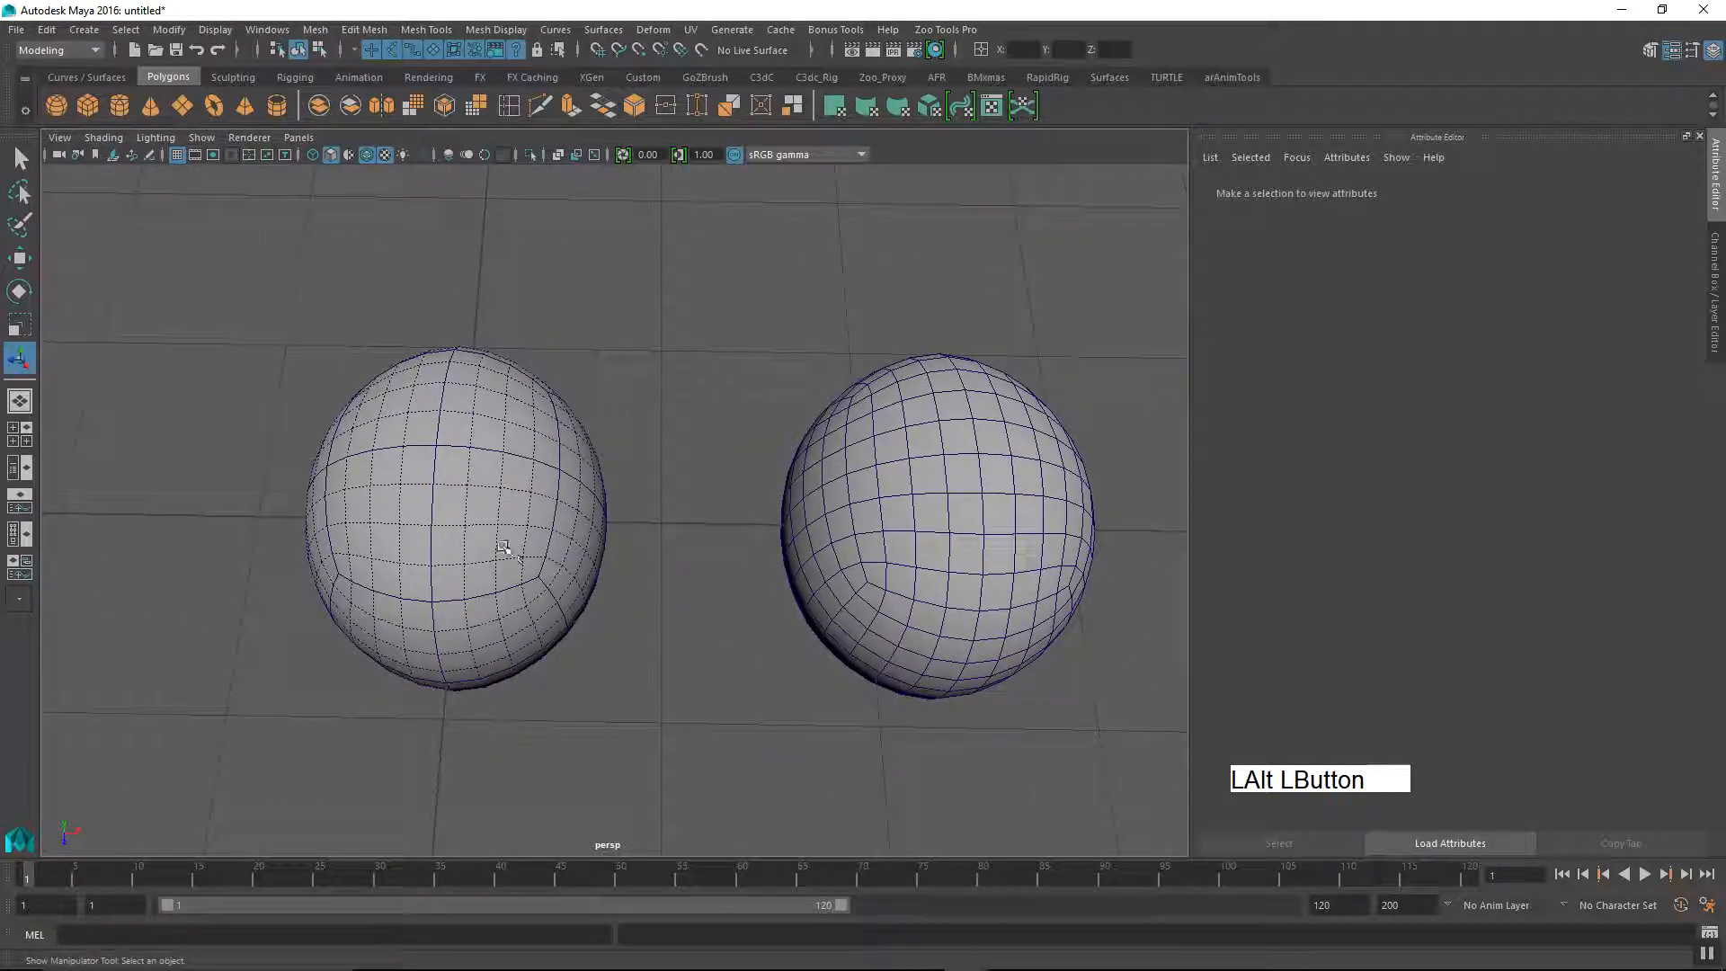
{"action": "middle_click_drag", "start_coordinate": [605, 610], "coordinate": [735, 589], "text": "alt"}
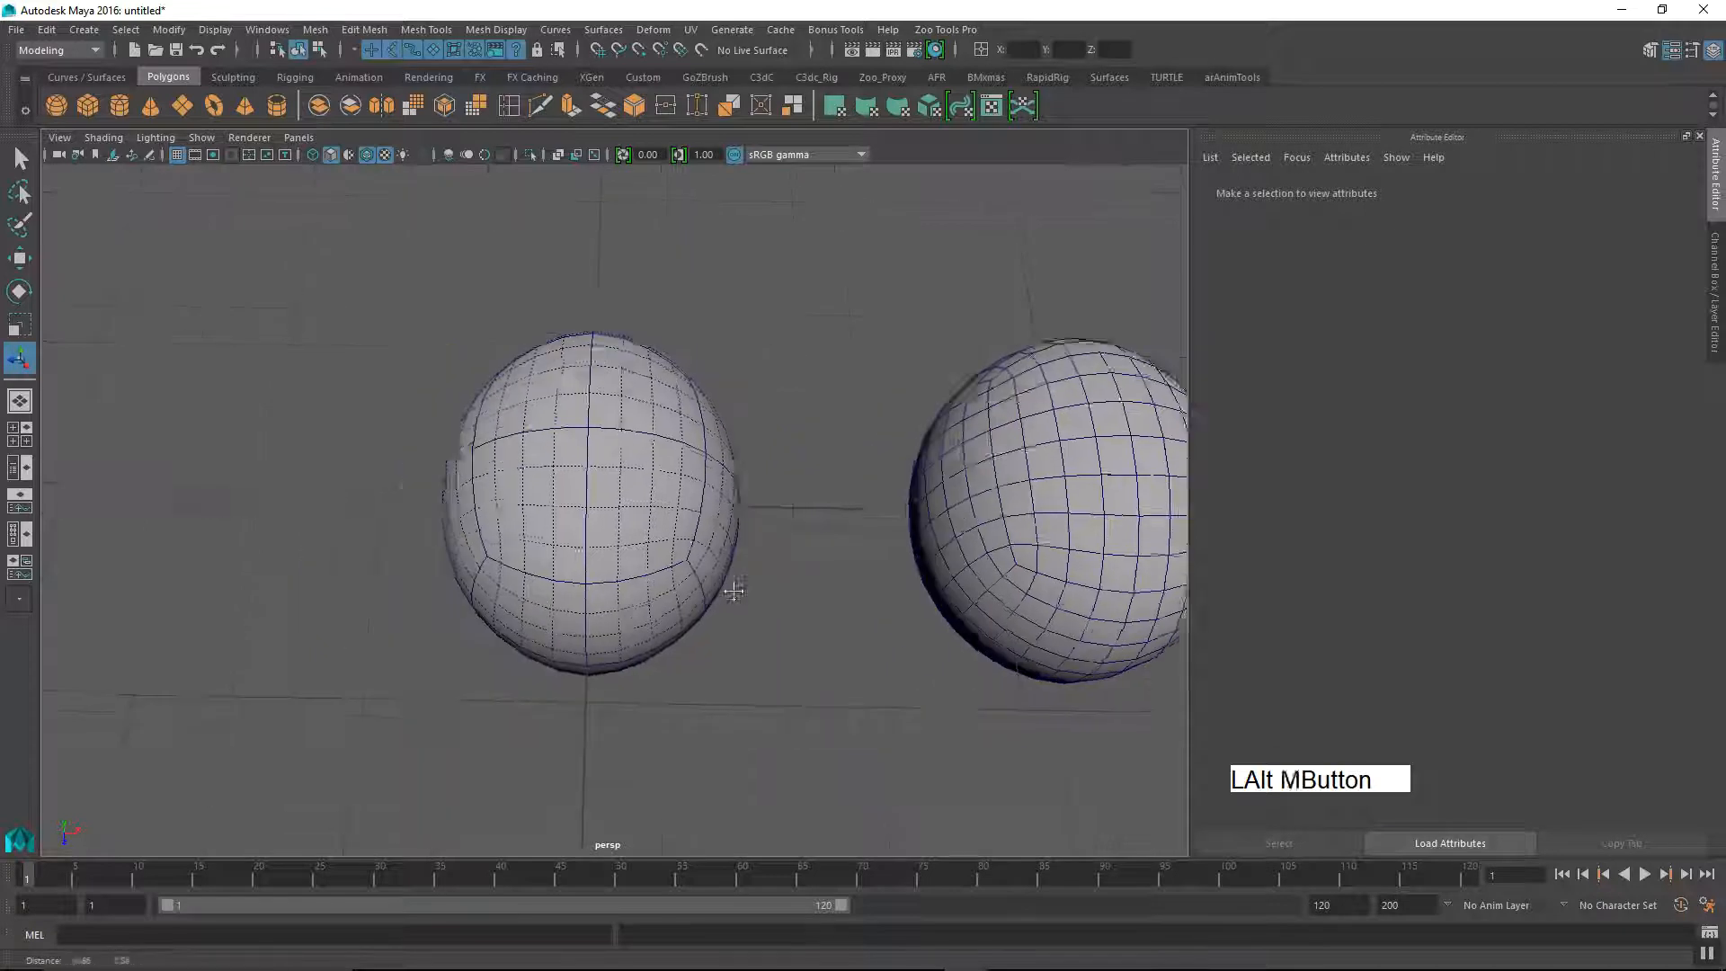
Step: Examine the wireframe edges of the smooth-previewed cube and the smoothed duplicate from several angles
{"action": "right_click_drag", "start_coordinate": [736, 590], "coordinate": [816, 693], "text": "alt"}
{"action": "left_click_drag", "start_coordinate": [703, 647], "coordinate": [740, 655], "text": "alt"}
{"action": "left_click_drag", "start_coordinate": [557, 573], "coordinate": [692, 494], "text": "alt"}
{"action": "right_click_drag", "start_coordinate": [693, 495], "coordinate": [617, 617], "text": "alt"}
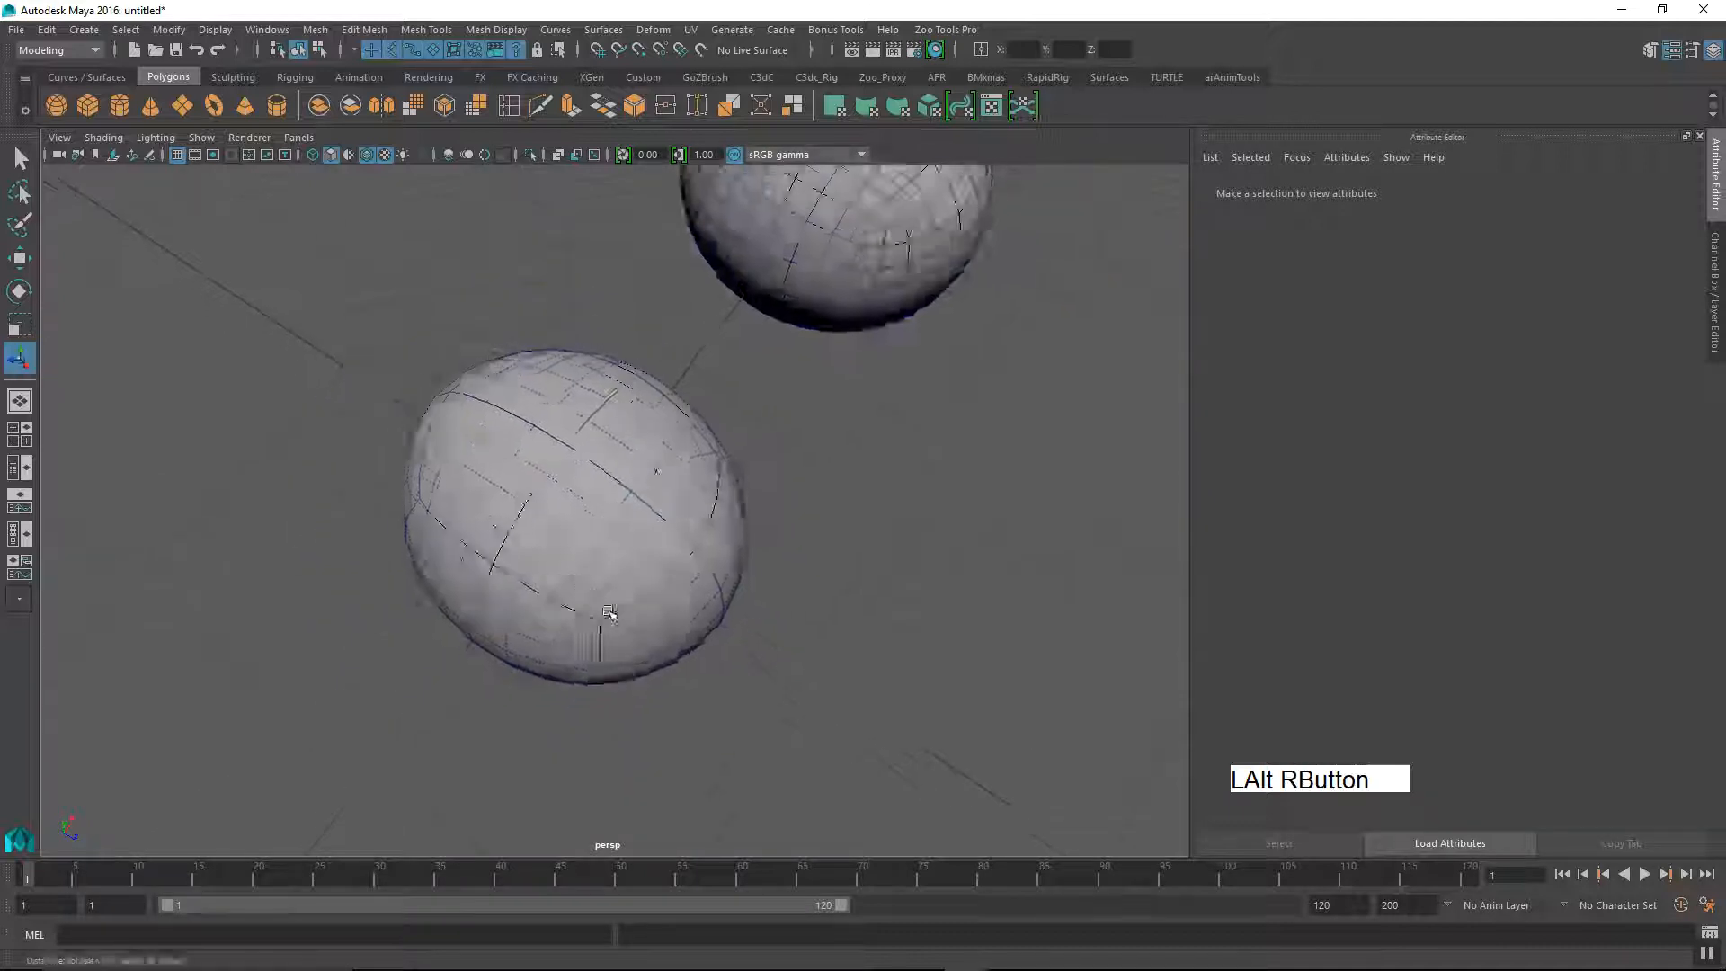
{"action": "left_click_drag", "start_coordinate": [617, 617], "coordinate": [543, 551], "text": "alt"}
{"action": "middle_click_drag", "start_coordinate": [543, 551], "coordinate": [620, 612], "text": "alt"}
{"action": "left_click_drag", "start_coordinate": [620, 611], "coordinate": [624, 513], "text": "alt"}
{"action": "middle_click_drag", "start_coordinate": [624, 513], "coordinate": [694, 570], "text": "alt"}
{"action": "right_click_drag", "start_coordinate": [693, 570], "coordinate": [675, 565], "text": "alt"}
{"action": "middle_click_drag", "start_coordinate": [676, 564], "coordinate": [659, 651], "text": "alt"}
{"action": "left_click_drag", "start_coordinate": [659, 651], "coordinate": [482, 409], "text": "alt"}
Step: Turn off Wireframe on Shaded for the perspective viewport
{"action": "left_click", "coordinate": [103, 136]}
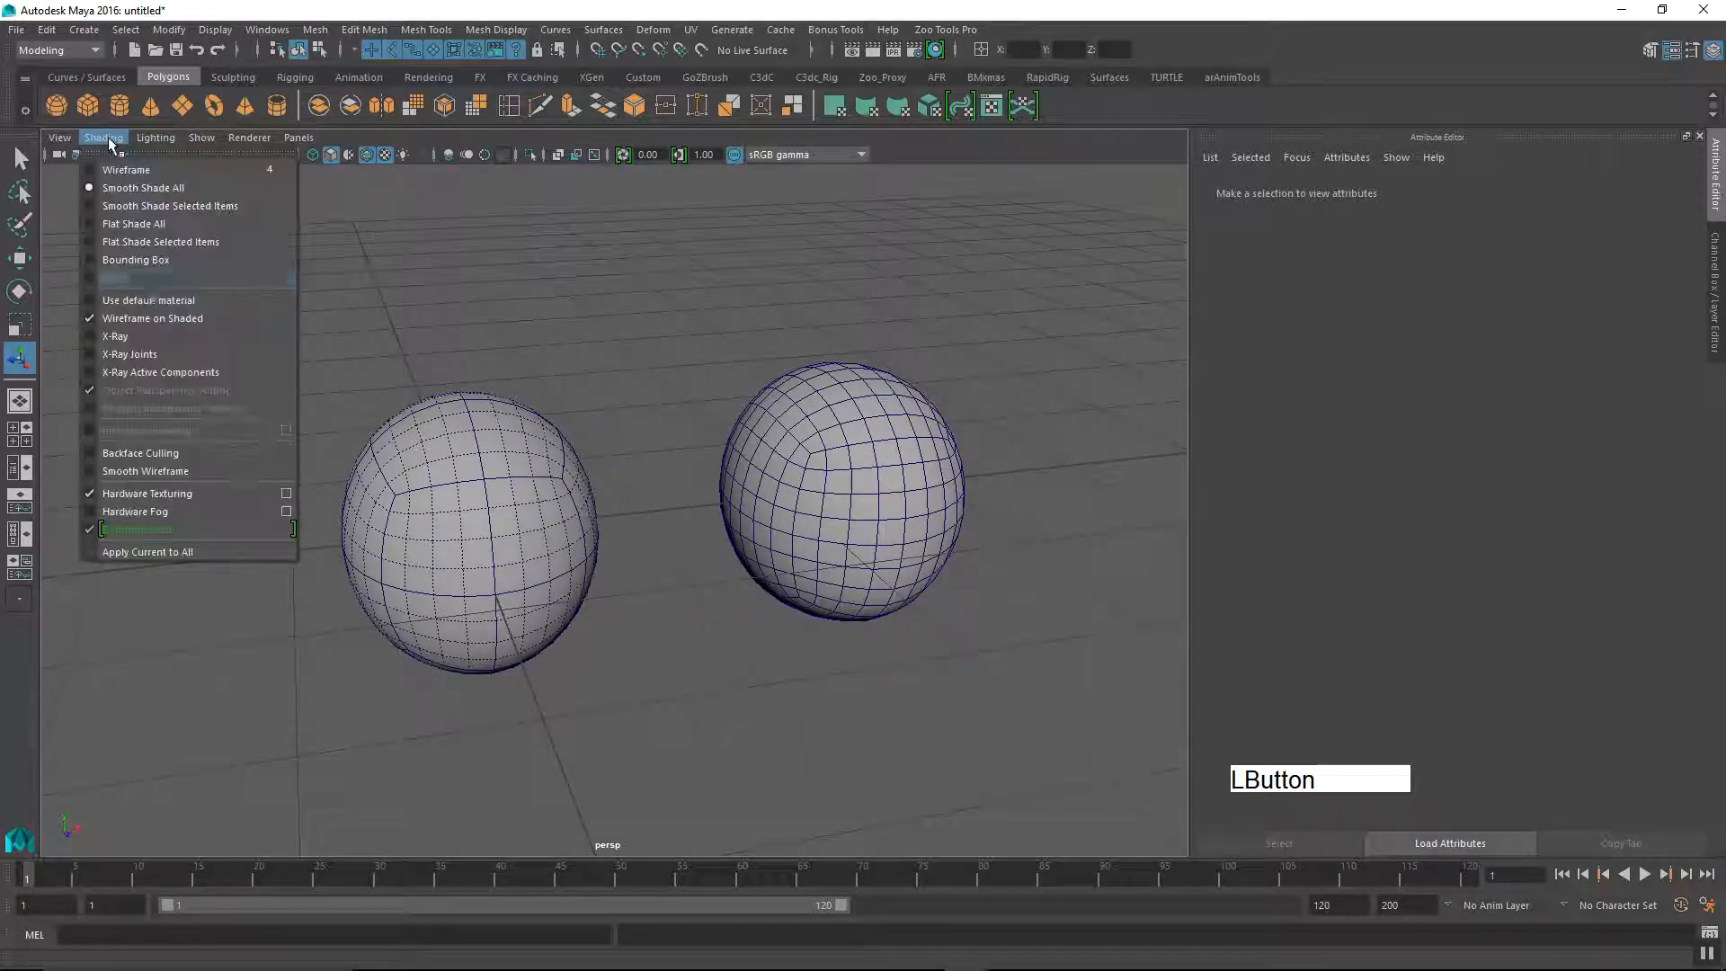
{"action": "left_click", "coordinate": [153, 319]}
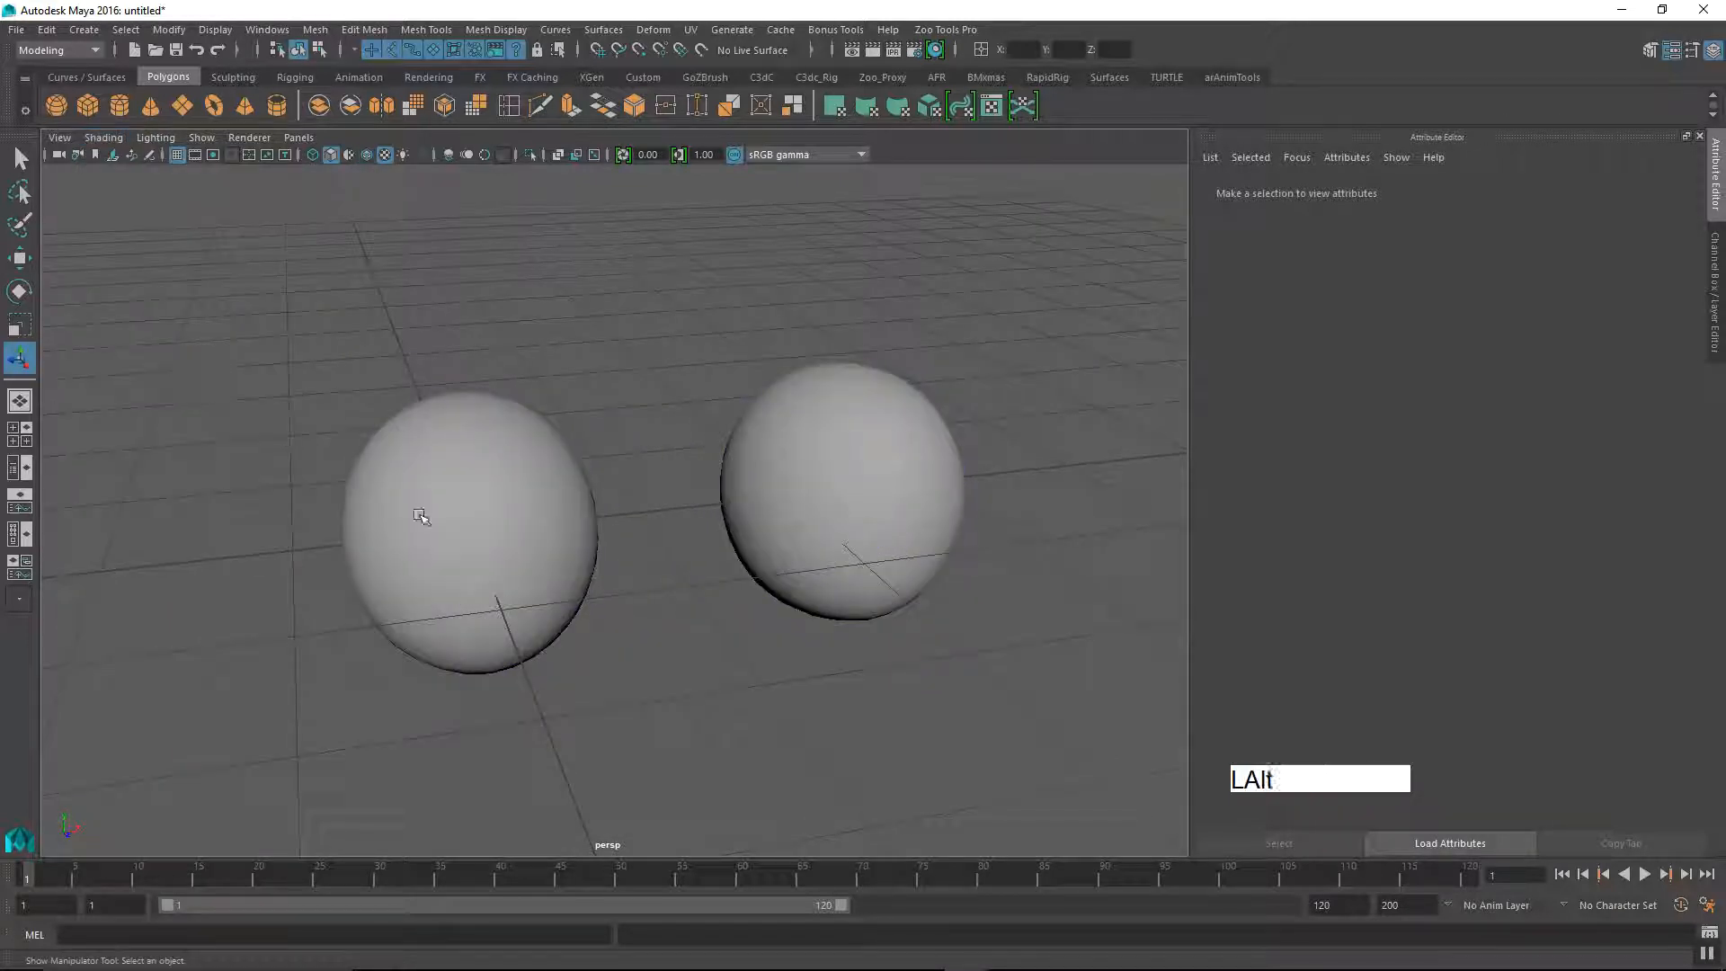
{"action": "middle_click_drag", "start_coordinate": [585, 517], "coordinate": [665, 521], "text": "alt"}
{"action": "left_click_drag", "start_coordinate": [665, 522], "coordinate": [665, 518], "text": "alt"}
Step: Select the original cube, disable Display Subdivisions in its Smooth Mesh settings, and clear the selection
{"action": "middle_click_drag", "start_coordinate": [562, 593], "coordinate": [597, 570], "text": "alt"}
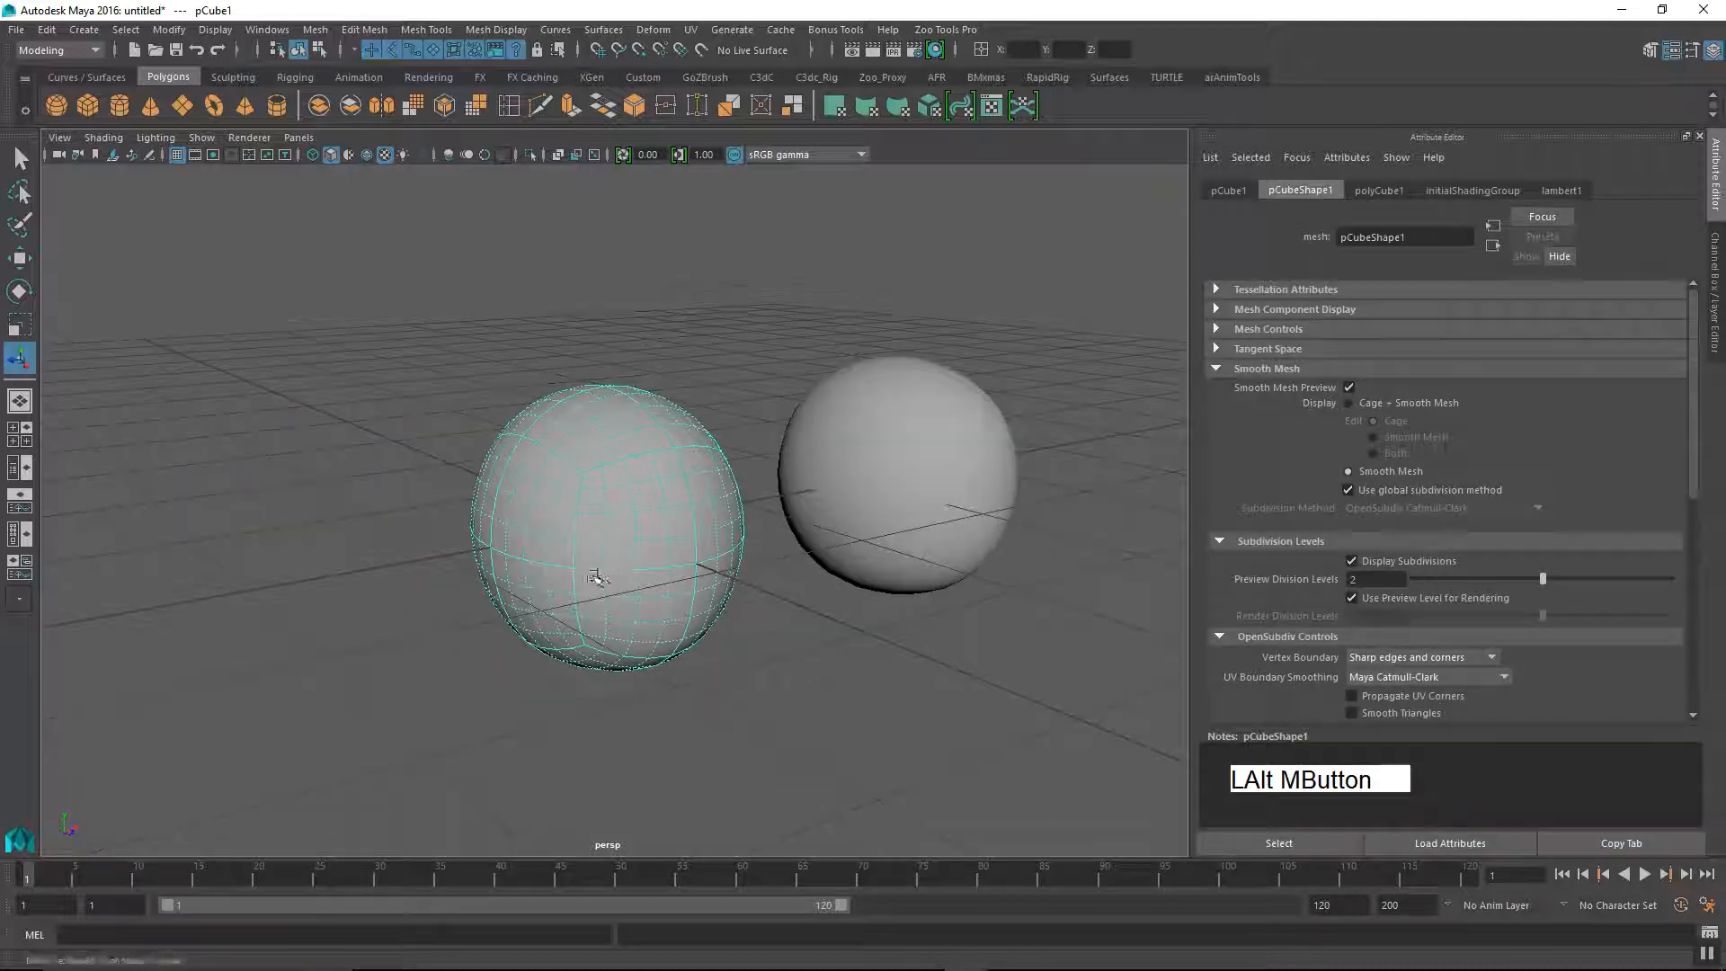
{"action": "right_click_drag", "start_coordinate": [597, 570], "coordinate": [636, 574], "text": "alt"}
{"action": "left_click_drag", "start_coordinate": [636, 573], "coordinate": [667, 635], "text": "alt"}
{"action": "left_click", "coordinate": [1352, 561]}
{"action": "middle_click_drag", "start_coordinate": [1048, 590], "coordinate": [605, 521], "text": "alt"}
{"action": "left_click", "coordinate": [629, 617]}
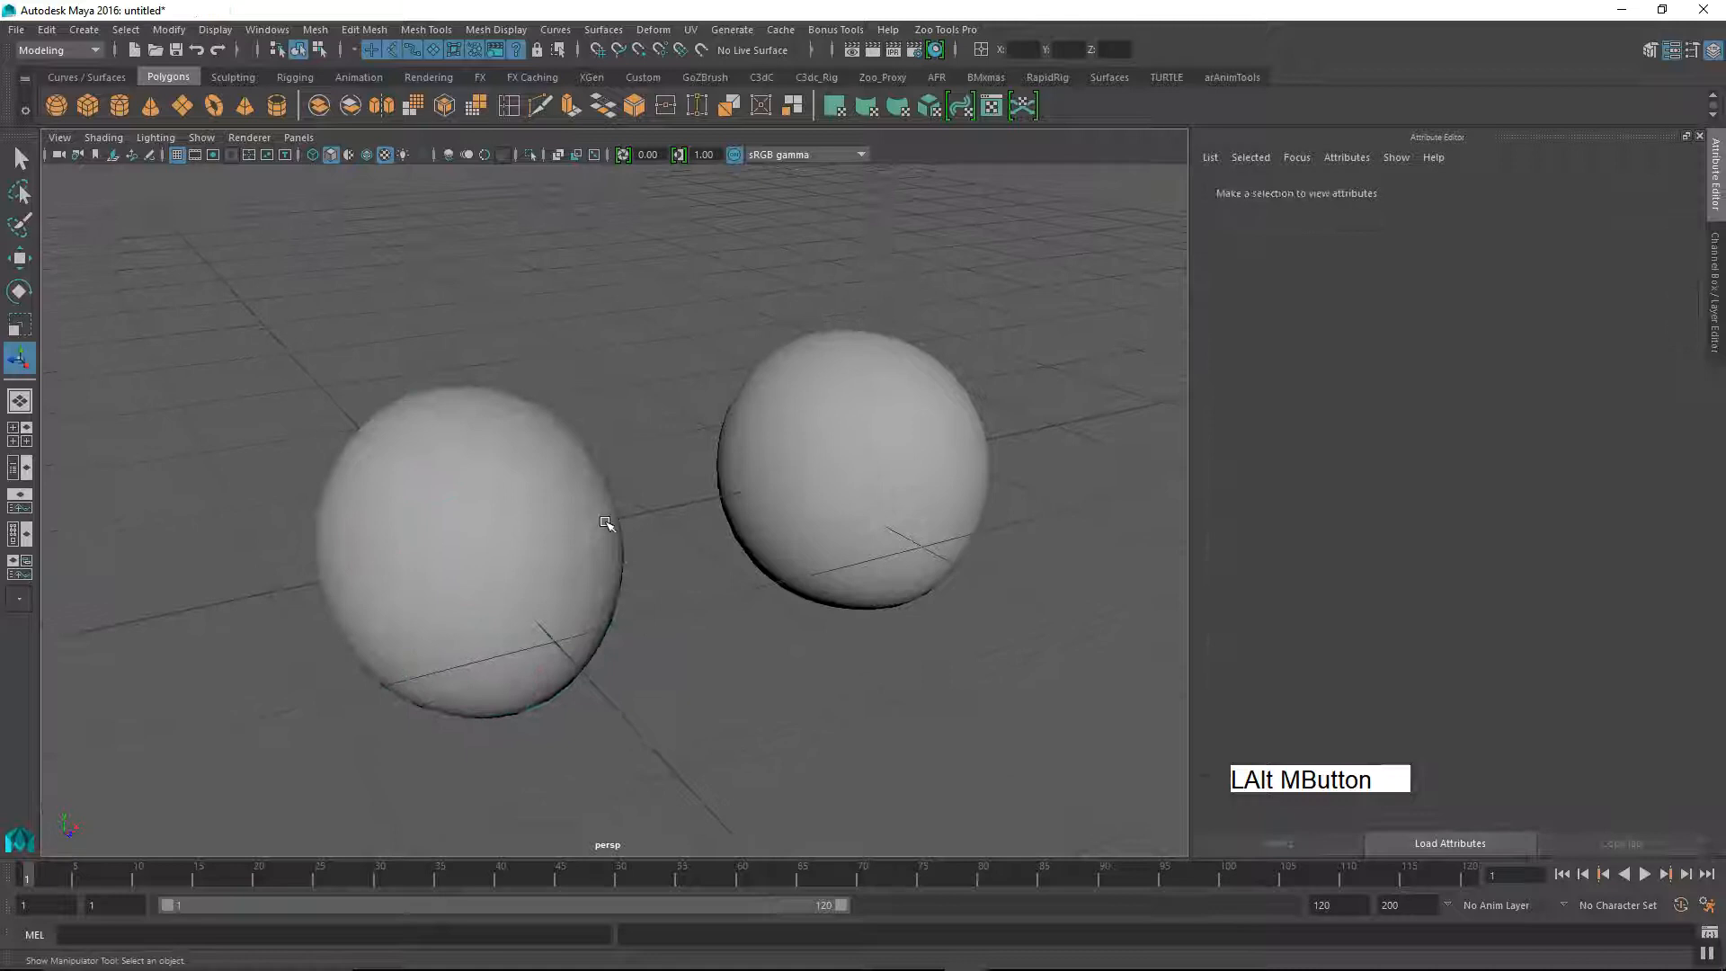
Step: Select the original cube and render the current perspective view of both meshes with Maya Software
{"action": "left_click", "coordinate": [482, 620]}
{"action": "middle_click_drag", "start_coordinate": [482, 621], "coordinate": [579, 647], "text": "alt"}
{"action": "right_click_drag", "start_coordinate": [578, 647], "coordinate": [597, 578], "text": "alt"}
{"action": "left_click_drag", "start_coordinate": [597, 578], "coordinate": [599, 654], "text": "alt"}
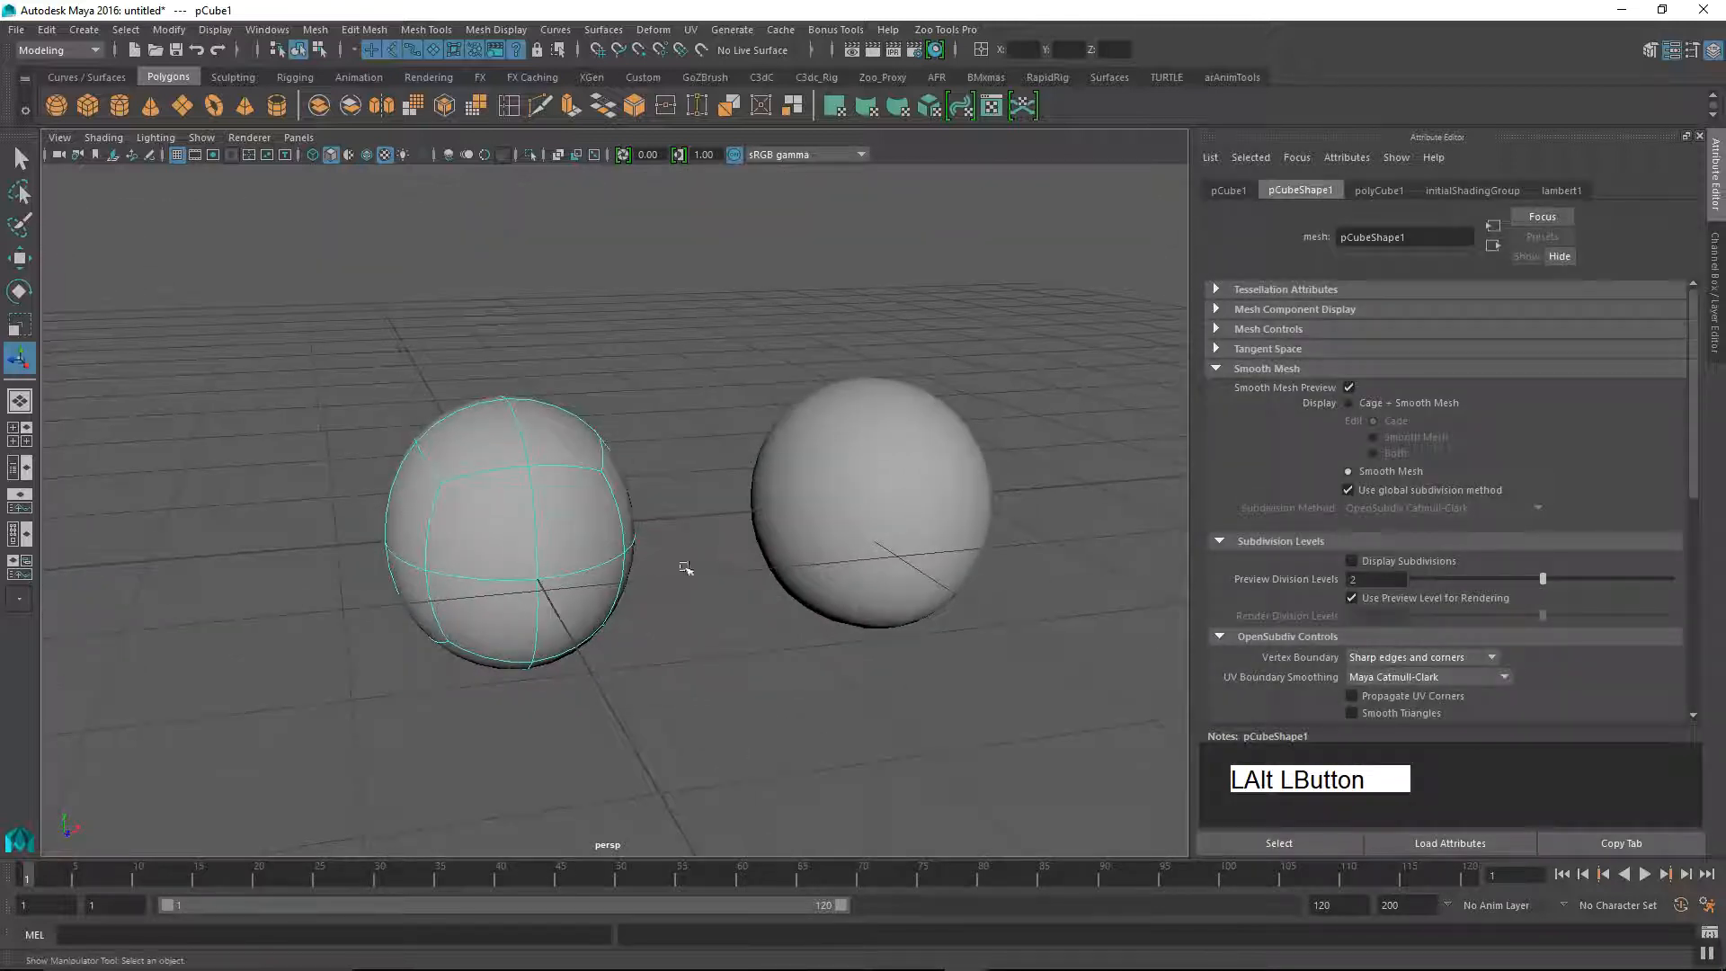
{"action": "middle_click_drag", "start_coordinate": [686, 569], "coordinate": [629, 528], "text": "alt"}
{"action": "right_click_drag", "start_coordinate": [628, 528], "coordinate": [682, 578], "text": "alt"}
{"action": "middle_click_drag", "start_coordinate": [683, 578], "coordinate": [617, 586], "text": "alt"}
{"action": "mouse_move", "coordinate": [617, 586]}
{"action": "left_mouse_down", "text": "alt"}
{"action": "mouse_move", "coordinate": [632, 613]}
{"action": "mouse_move", "coordinate": [617, 605]}
{"action": "left_mouse_up", "text": "alt"}
{"action": "left_click", "coordinate": [872, 49]}
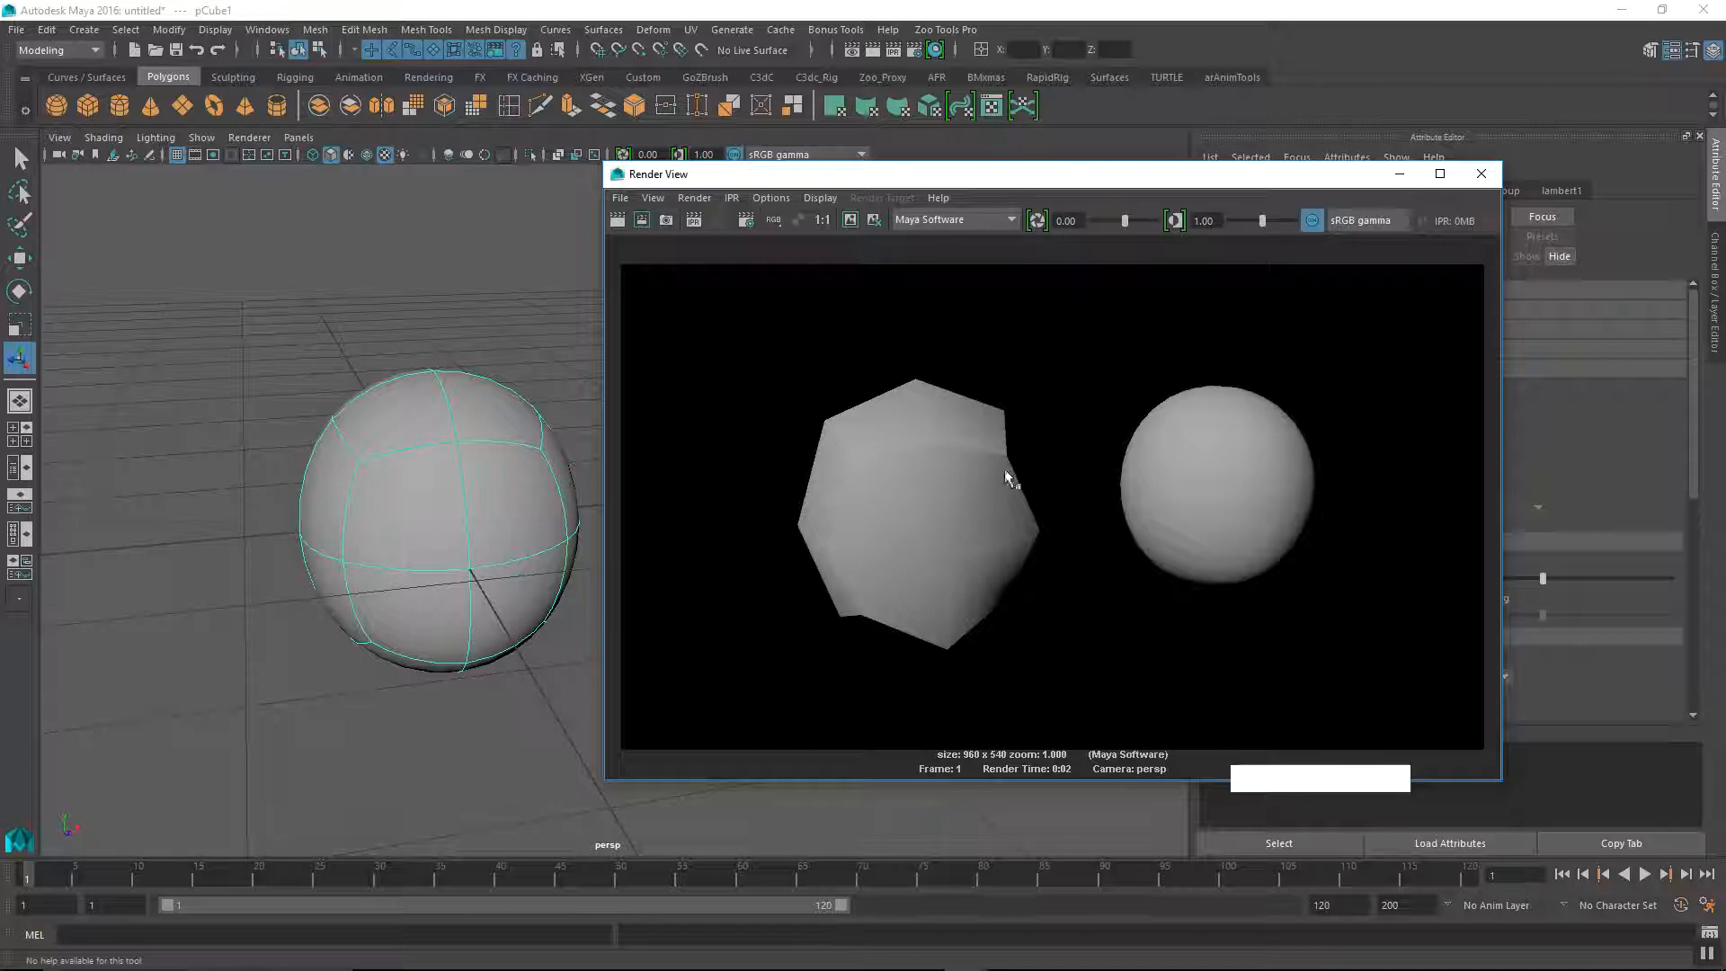
Step: Activate the Move tool on the original cube and turn off its smooth mesh preview
{"action": "left_click", "coordinate": [436, 467]}
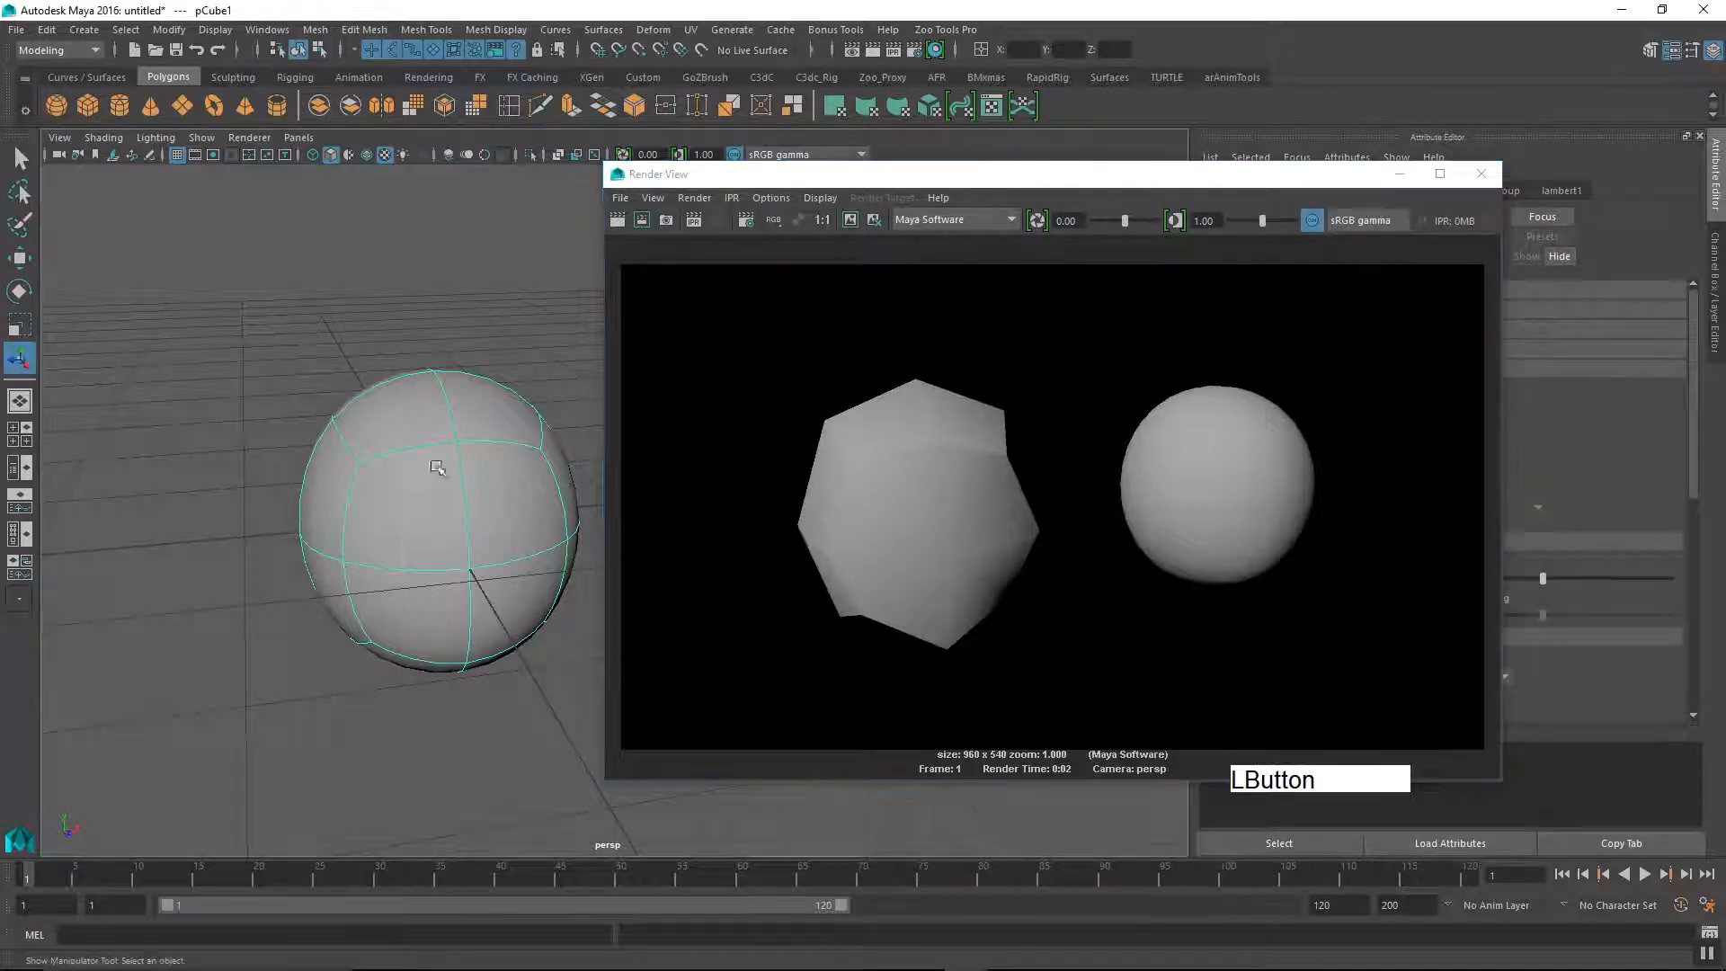
{"action": "key", "text": "w"}
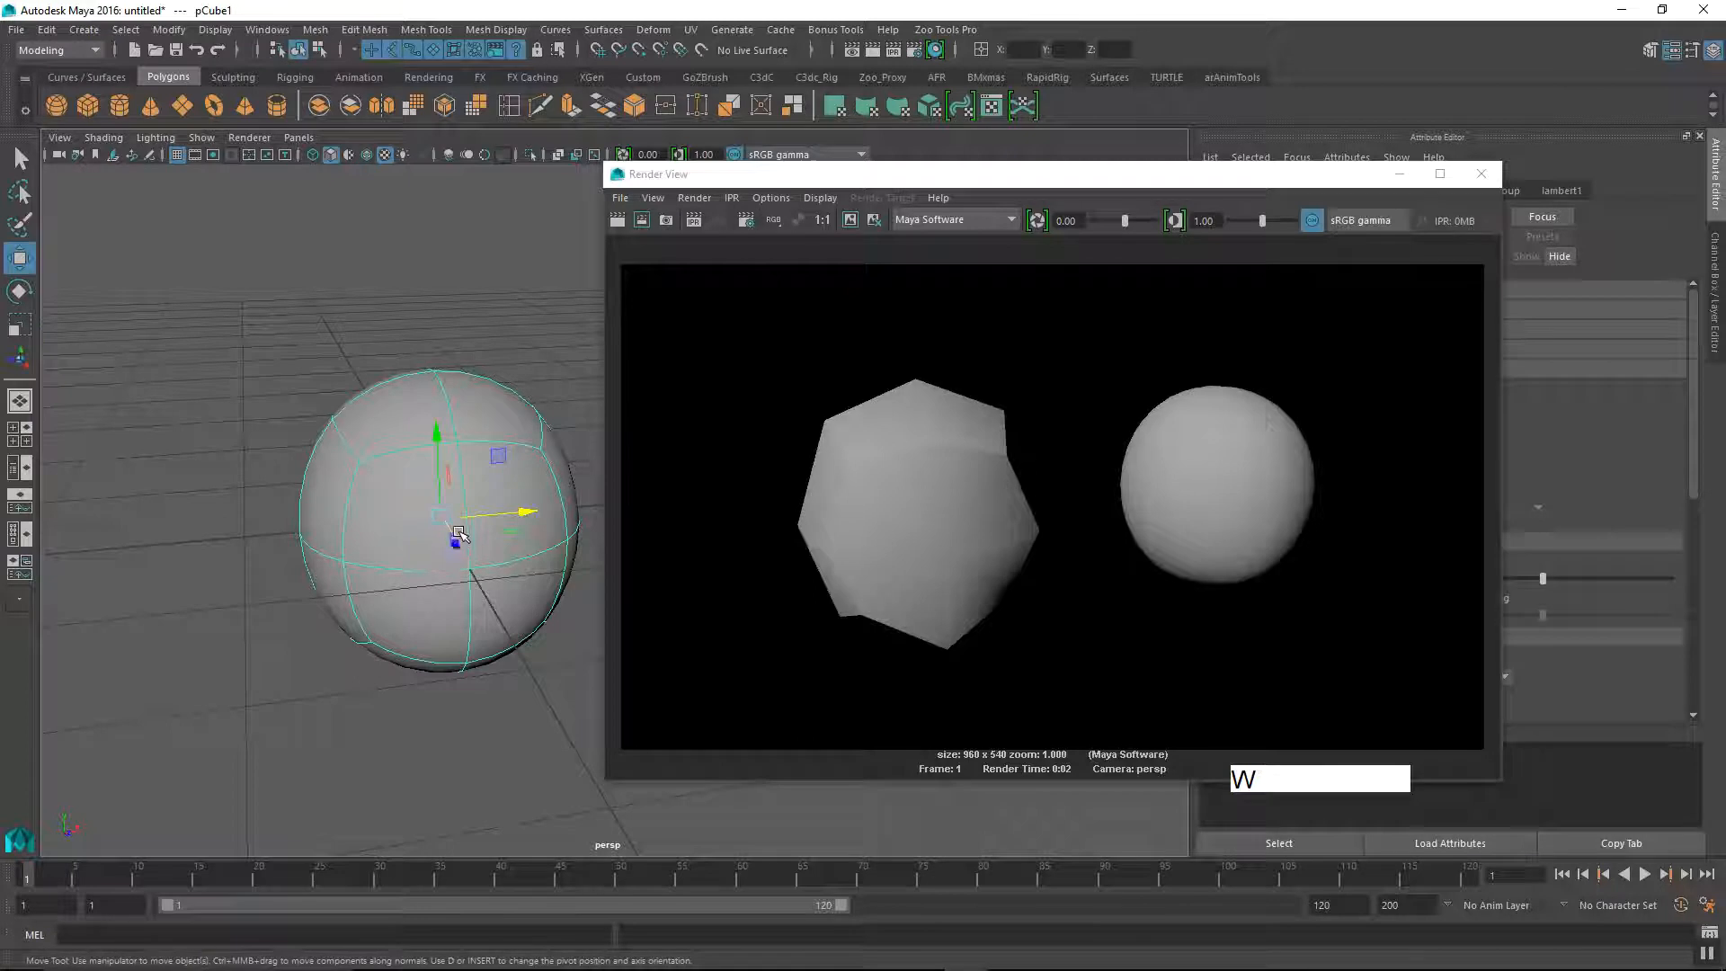
{"action": "key", "text": "1"}
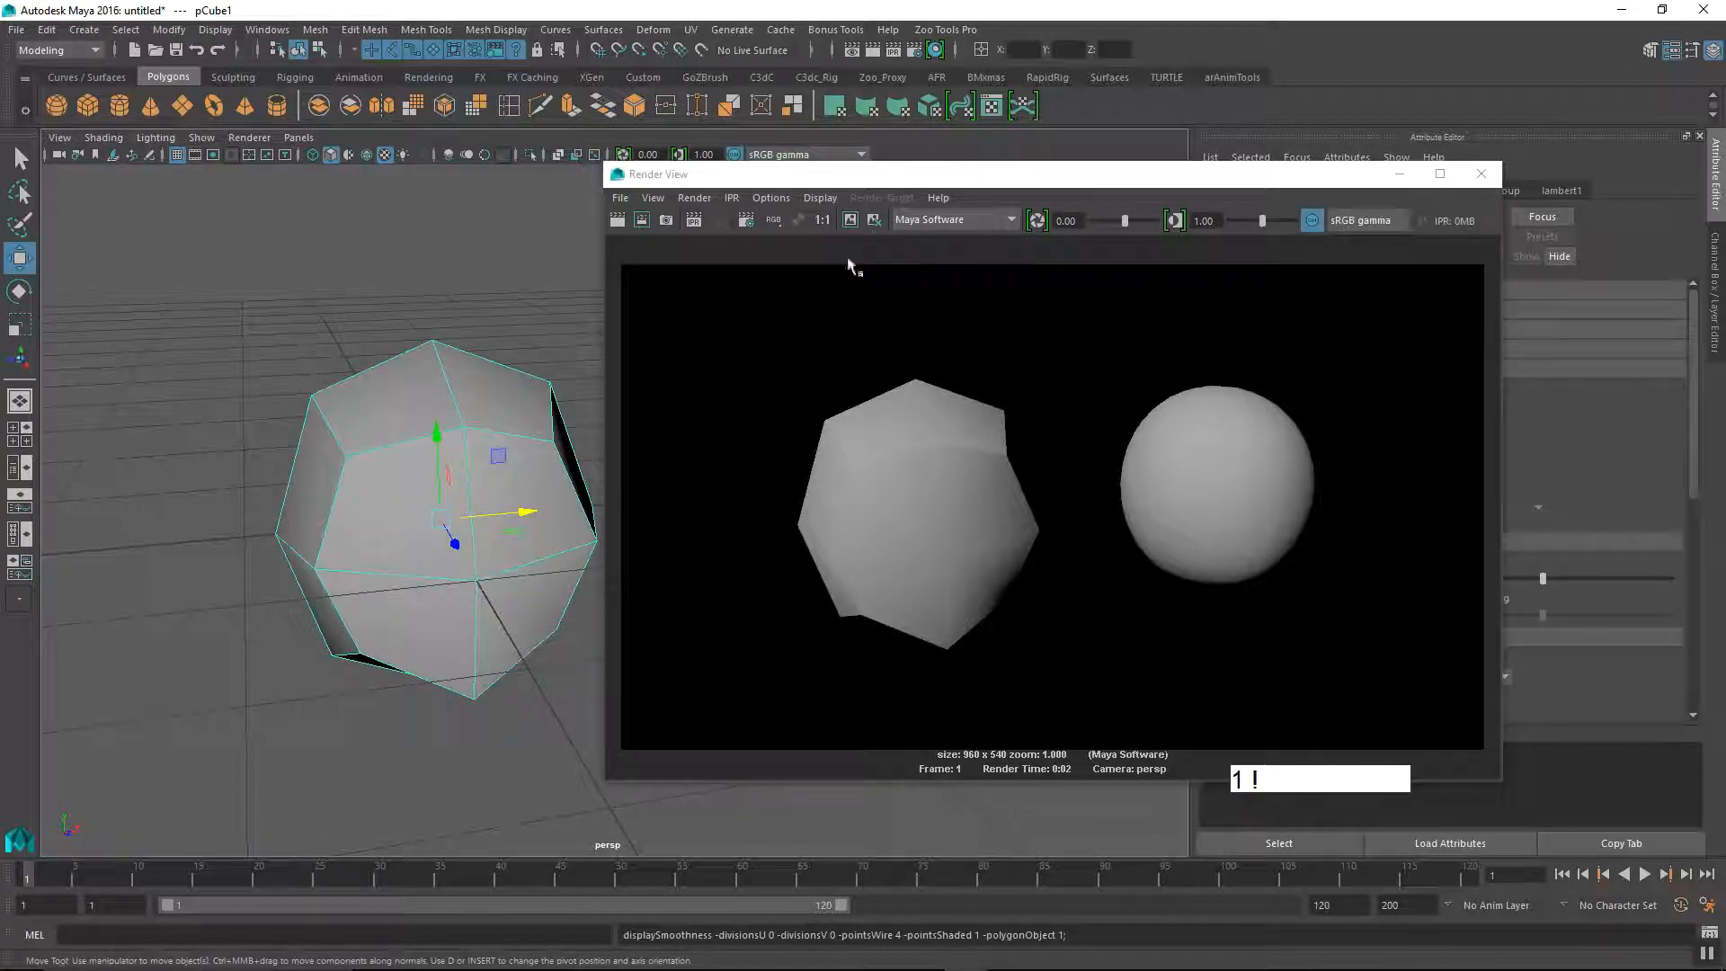
Step: Reposition the Render View window beside the two meshes to compare the render with the unsmoothed cube and its duplicate
{"action": "left_click_drag", "start_coordinate": [879, 174], "coordinate": [1113, 151]}
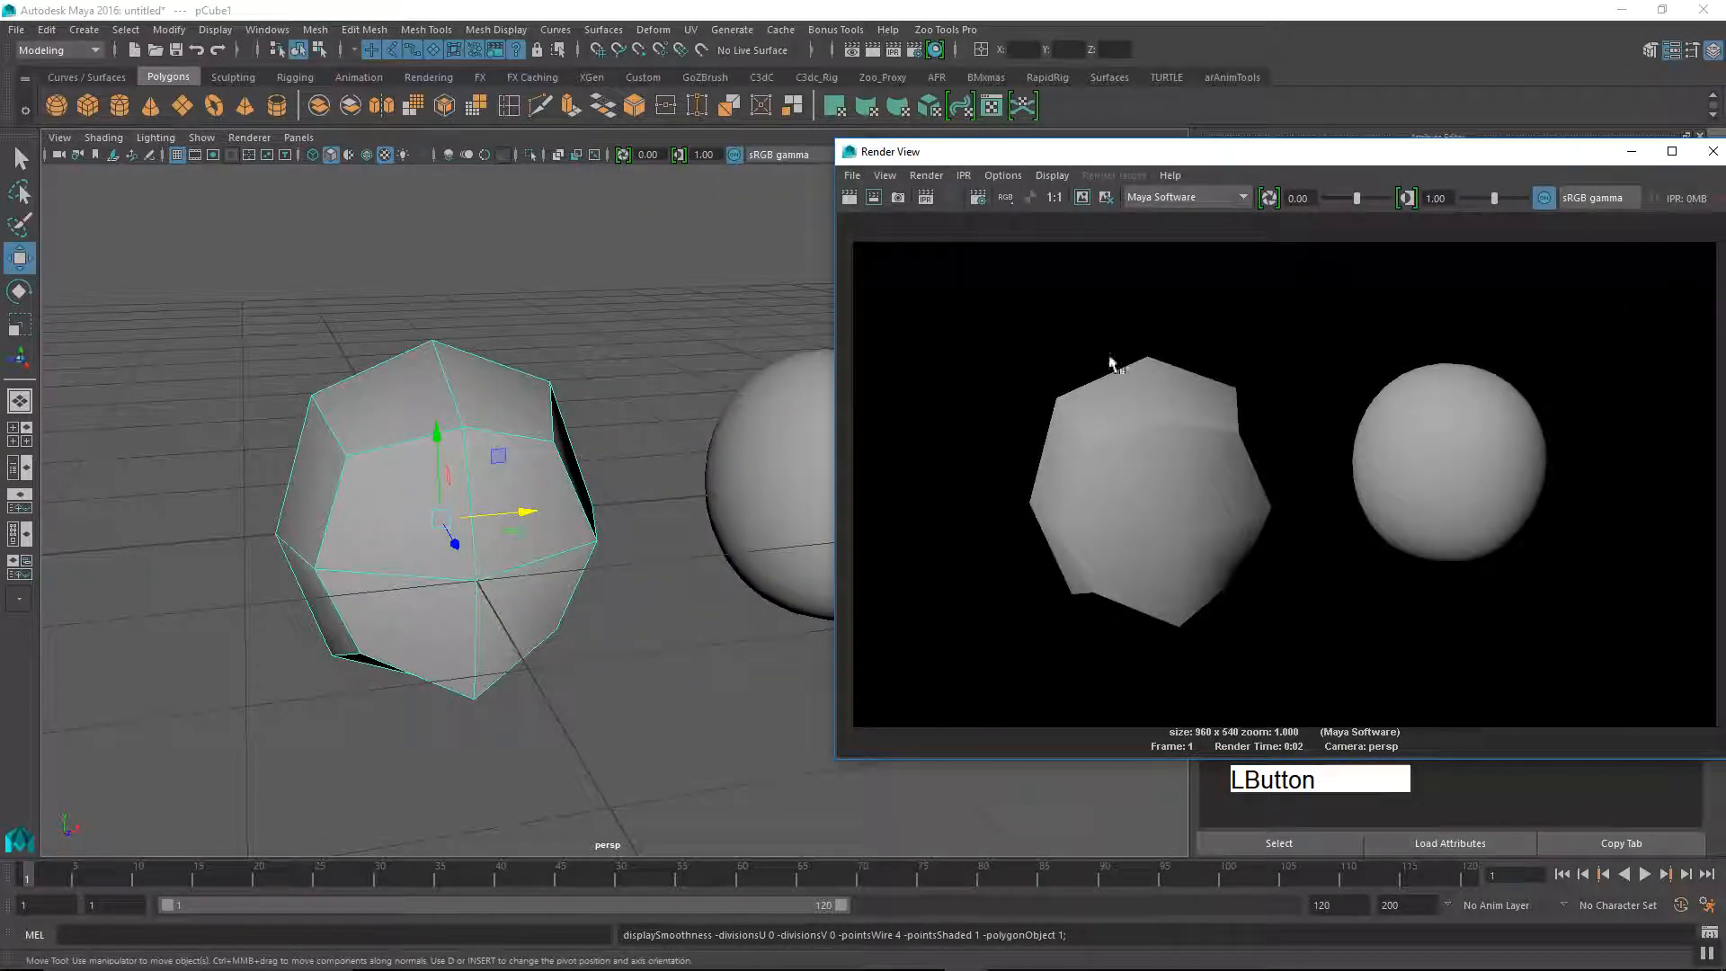
{"action": "left_click_drag", "start_coordinate": [1352, 160], "coordinate": [308, 217]}
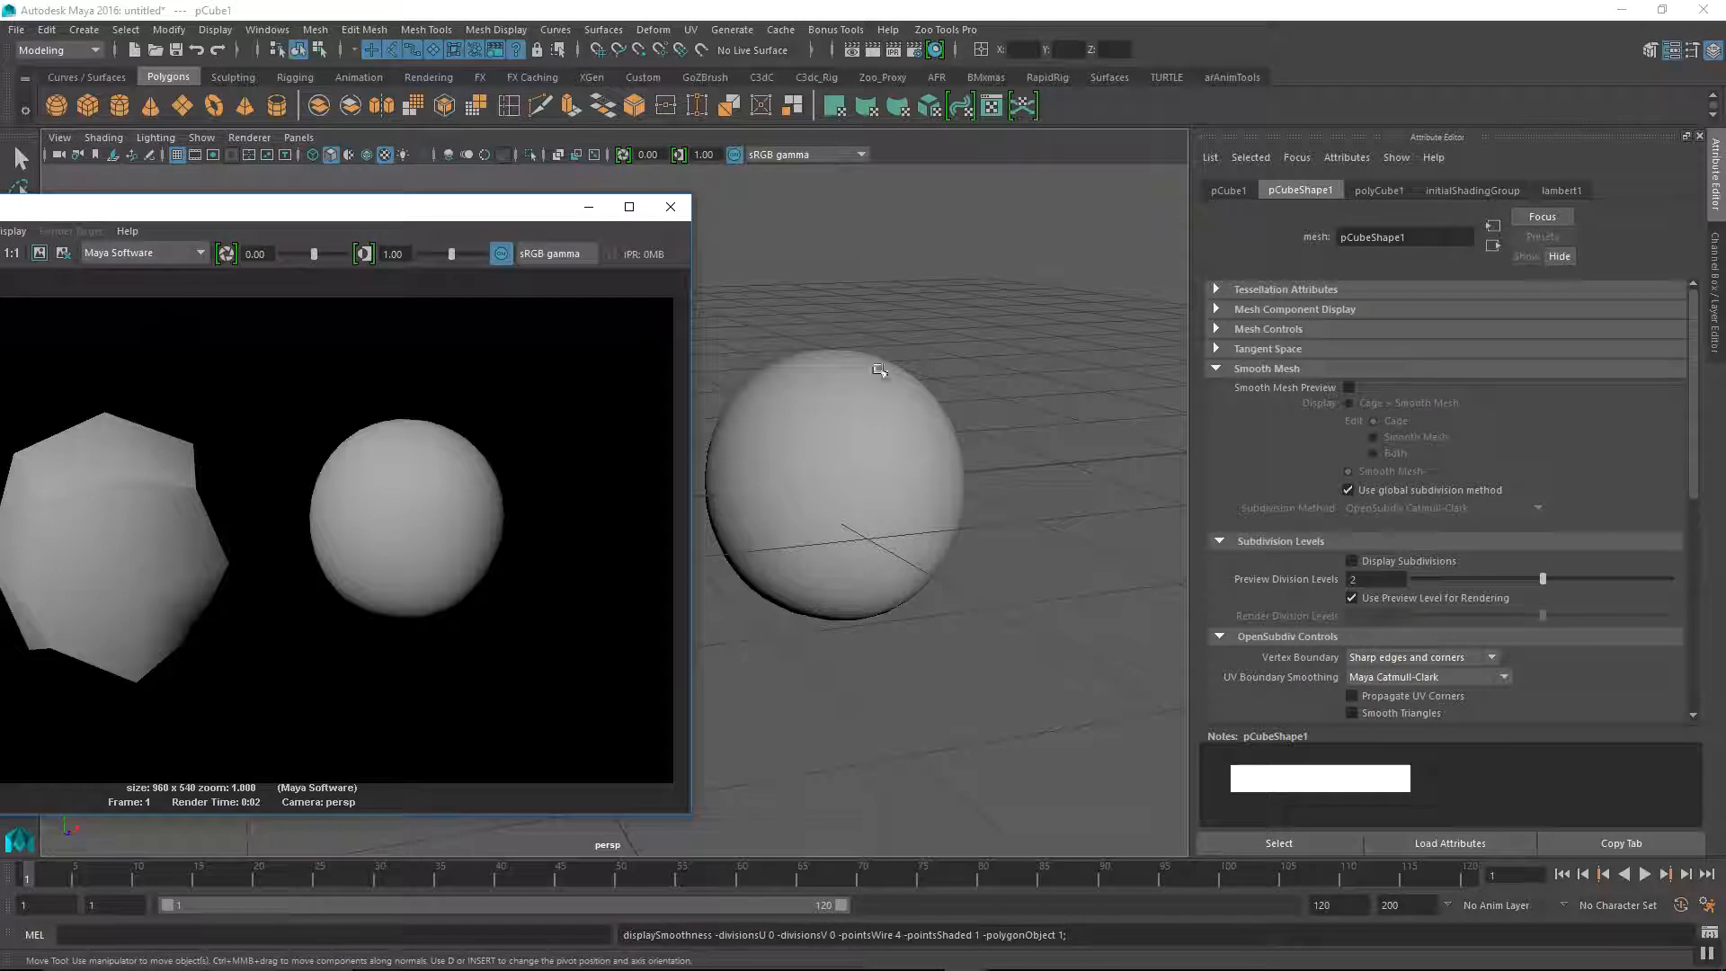
{"action": "left_click_drag", "start_coordinate": [373, 207], "coordinate": [1377, 409]}
{"action": "left_click_drag", "start_coordinate": [955, 426], "coordinate": [1132, 216]}
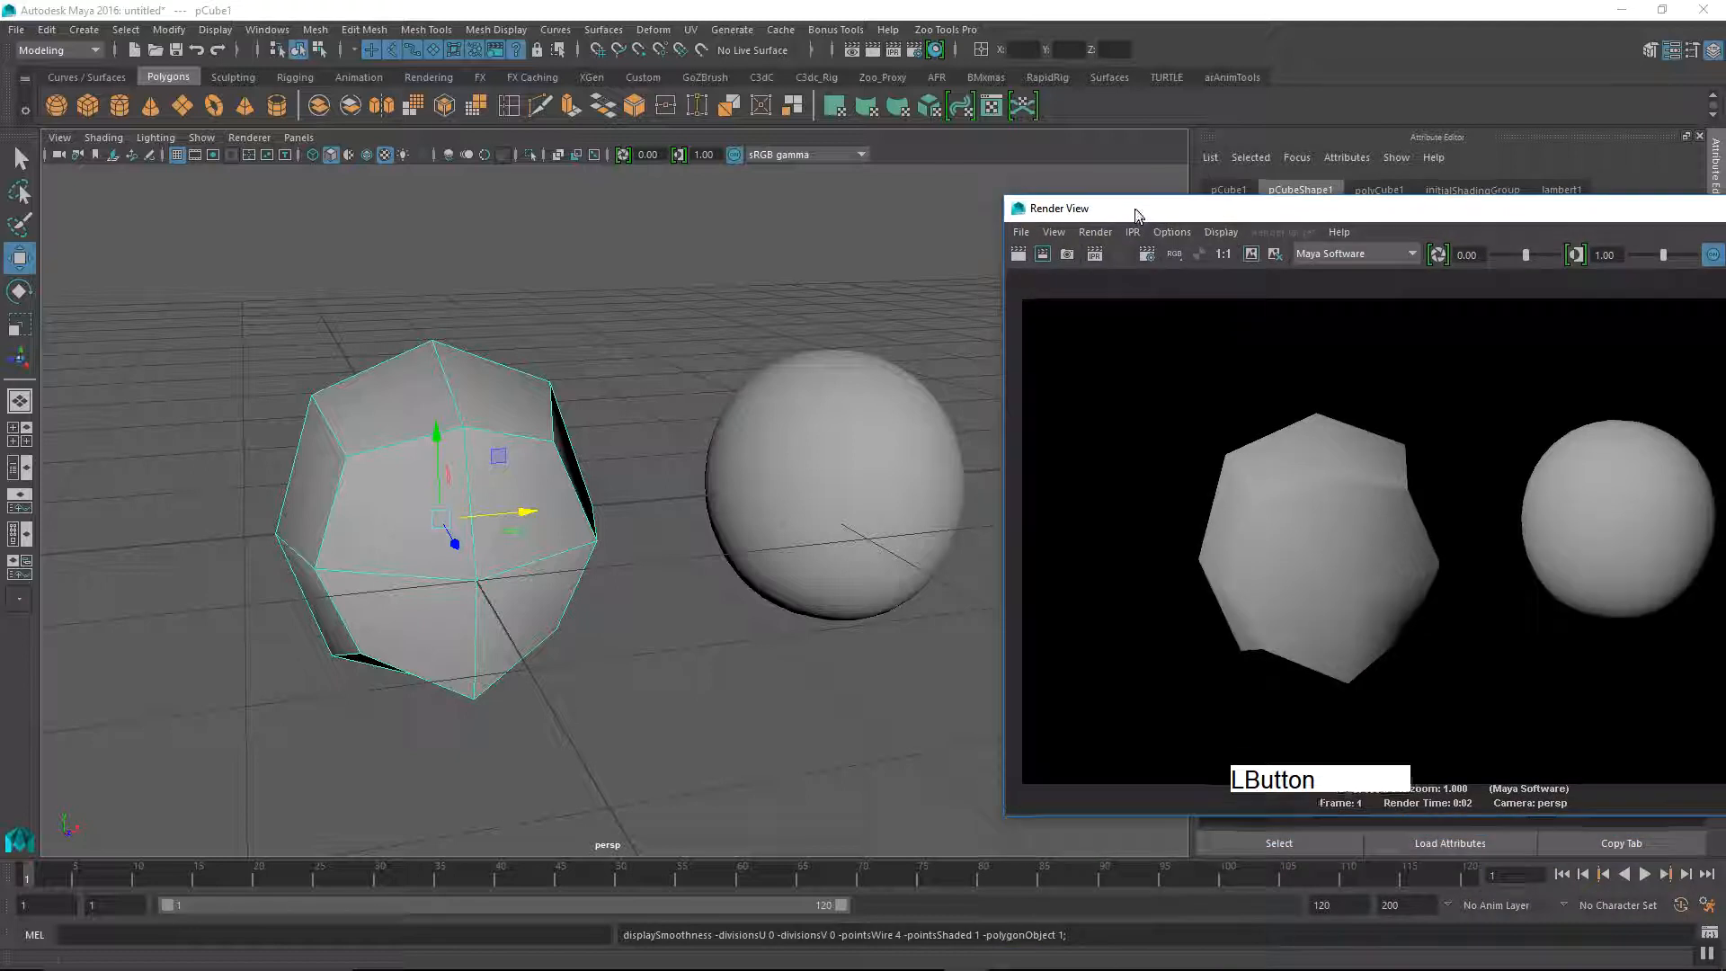
{"action": "left_click_drag", "start_coordinate": [597, 565], "coordinate": [609, 606], "text": "alt"}
{"action": "middle_click_drag", "start_coordinate": [609, 605], "coordinate": [624, 605], "text": "alt"}
{"action": "right_click_drag", "start_coordinate": [624, 605], "coordinate": [636, 613], "text": "alt"}
{"action": "mouse_move", "coordinate": [636, 612]}
{"action": "left_mouse_down", "text": "alt"}
{"action": "mouse_move", "coordinate": [638, 634]}
{"action": "mouse_move", "coordinate": [605, 606]}
{"action": "left_mouse_up", "text": "alt"}
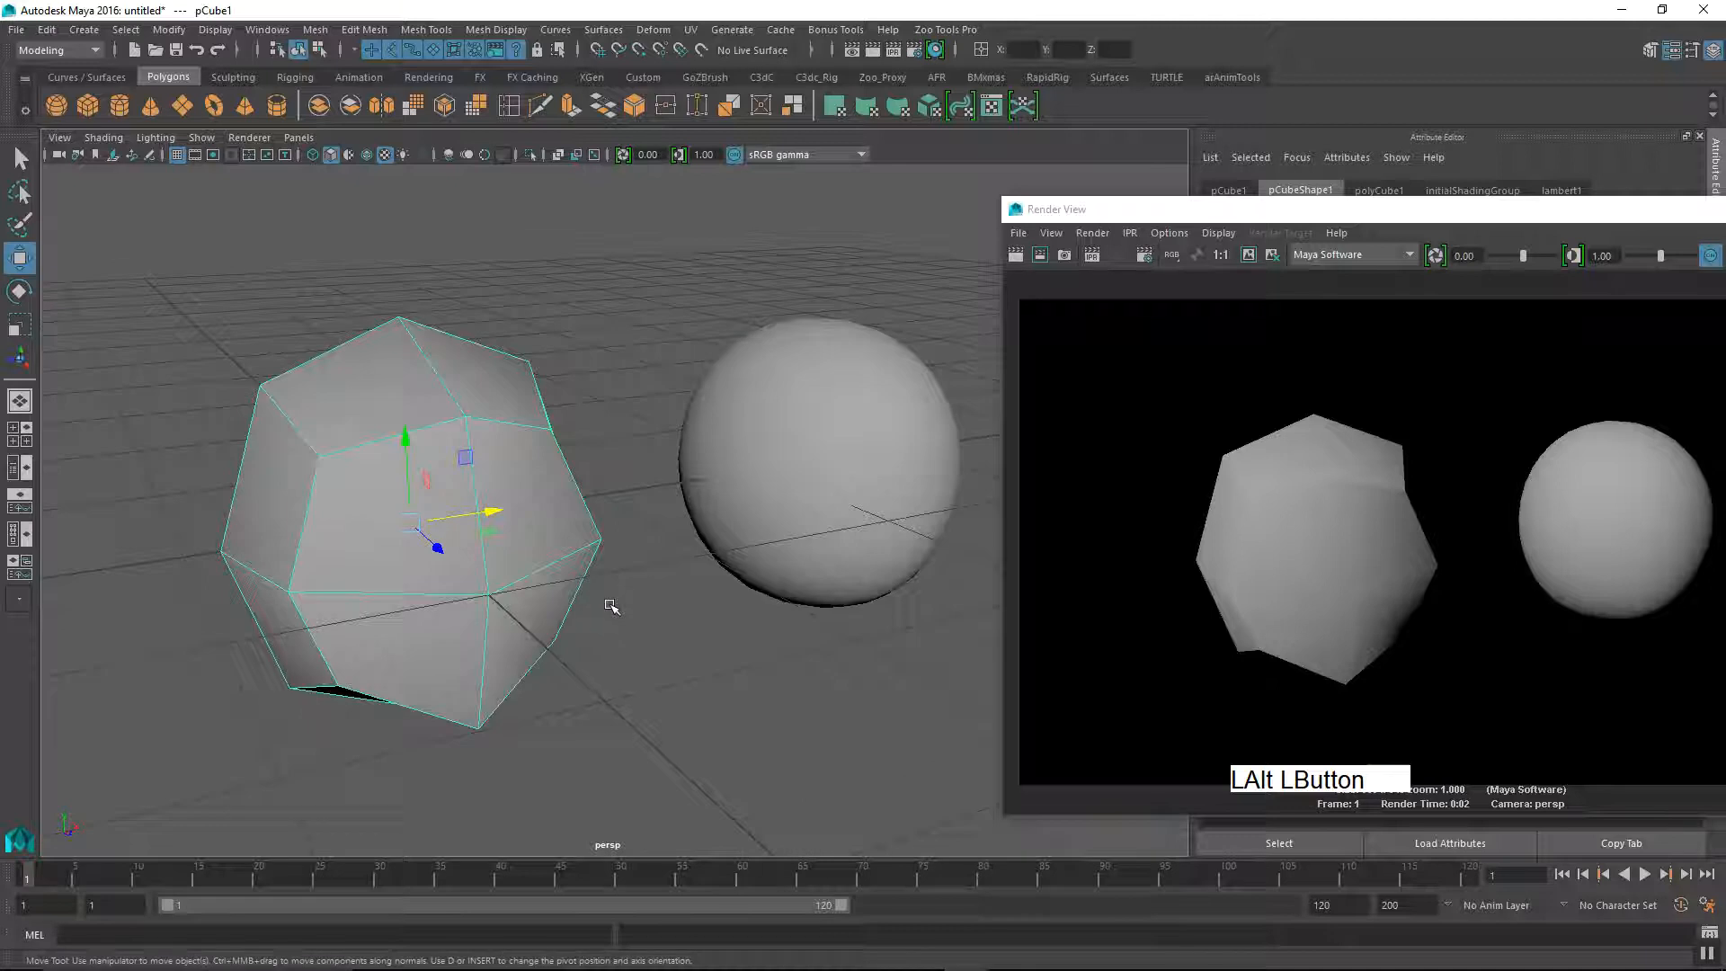
Step: Turn on the original cube's smooth mesh preview, inspect it beside the render from several angles, and switch the preview back off
{"action": "key", "text": "3"}
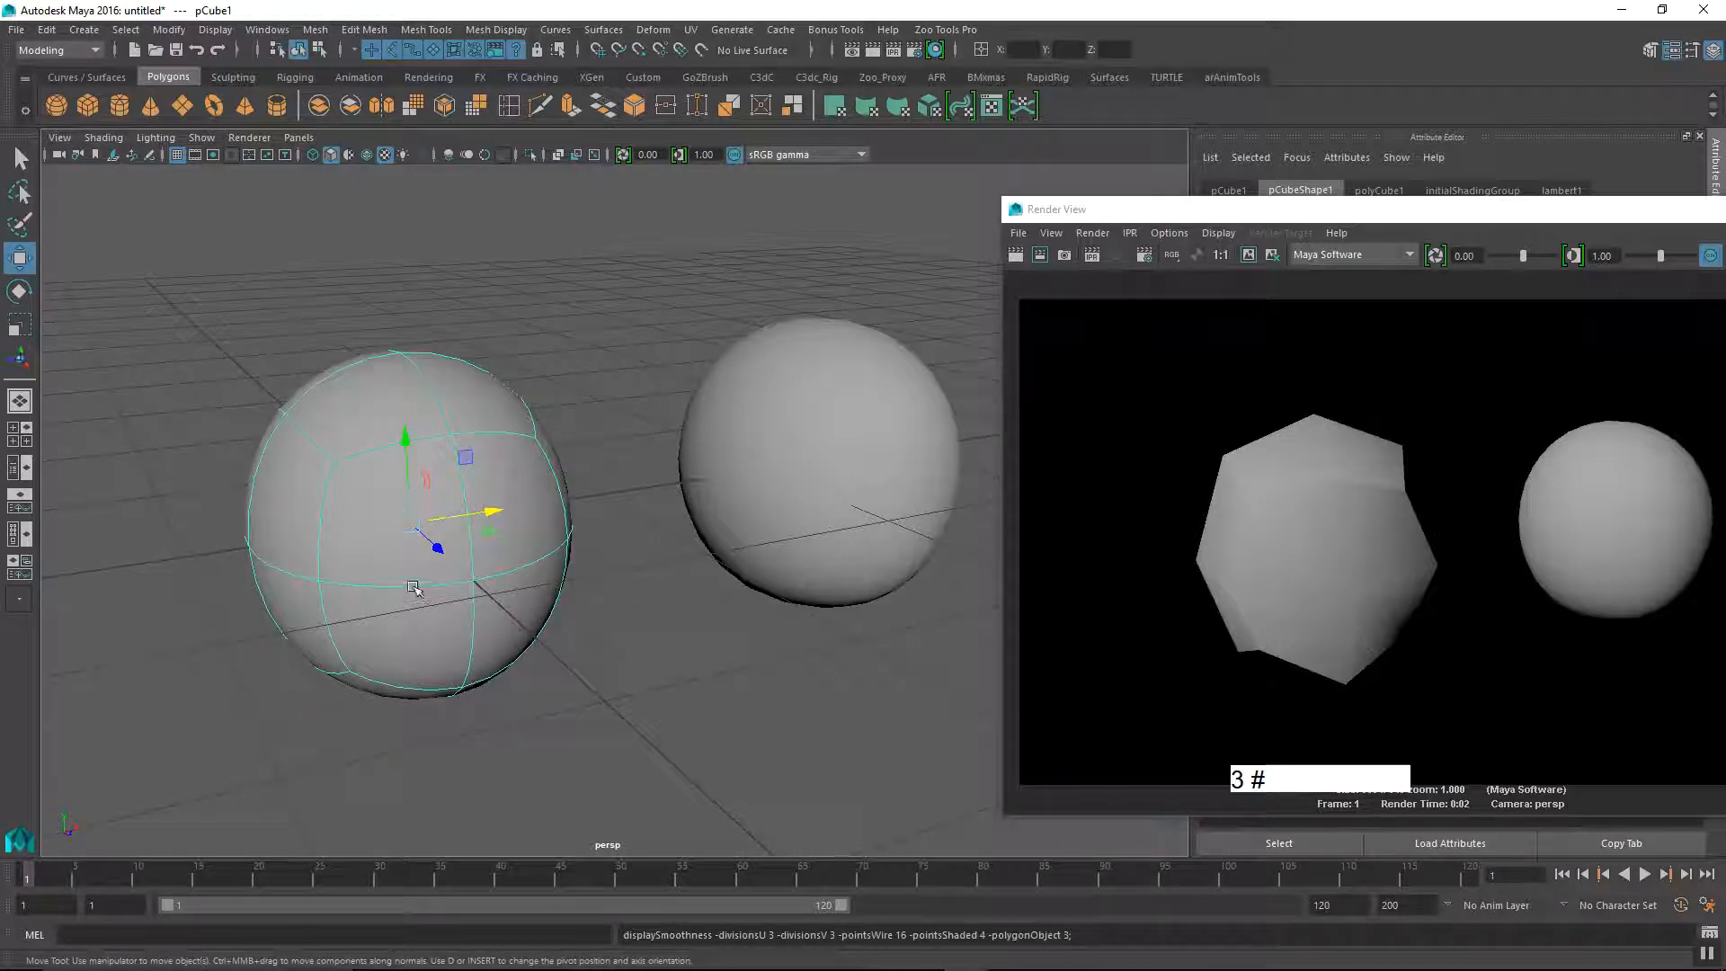
{"action": "right_click_drag", "start_coordinate": [420, 590], "coordinate": [451, 586], "text": "alt"}
{"action": "middle_click_drag", "start_coordinate": [451, 586], "coordinate": [501, 578], "text": "alt"}
{"action": "left_click_drag", "start_coordinate": [501, 578], "coordinate": [539, 616], "text": "alt"}
{"action": "middle_click_drag", "start_coordinate": [539, 616], "coordinate": [462, 566], "text": "alt"}
{"action": "left_click_drag", "start_coordinate": [624, 354], "coordinate": [736, 486]}
{"action": "middle_click_drag", "start_coordinate": [725, 539], "coordinate": [746, 537], "text": "alt"}
{"action": "right_click_drag", "start_coordinate": [746, 537], "coordinate": [697, 543], "text": "alt"}
{"action": "left_click_drag", "start_coordinate": [543, 401], "coordinate": [466, 540]}
{"action": "middle_click_drag", "start_coordinate": [470, 585], "coordinate": [575, 576], "text": "alt"}
{"action": "right_click_drag", "start_coordinate": [575, 575], "coordinate": [601, 669], "text": "alt"}
{"action": "left_click_drag", "start_coordinate": [600, 669], "coordinate": [564, 659], "text": "alt"}
{"action": "key", "text": "1"}
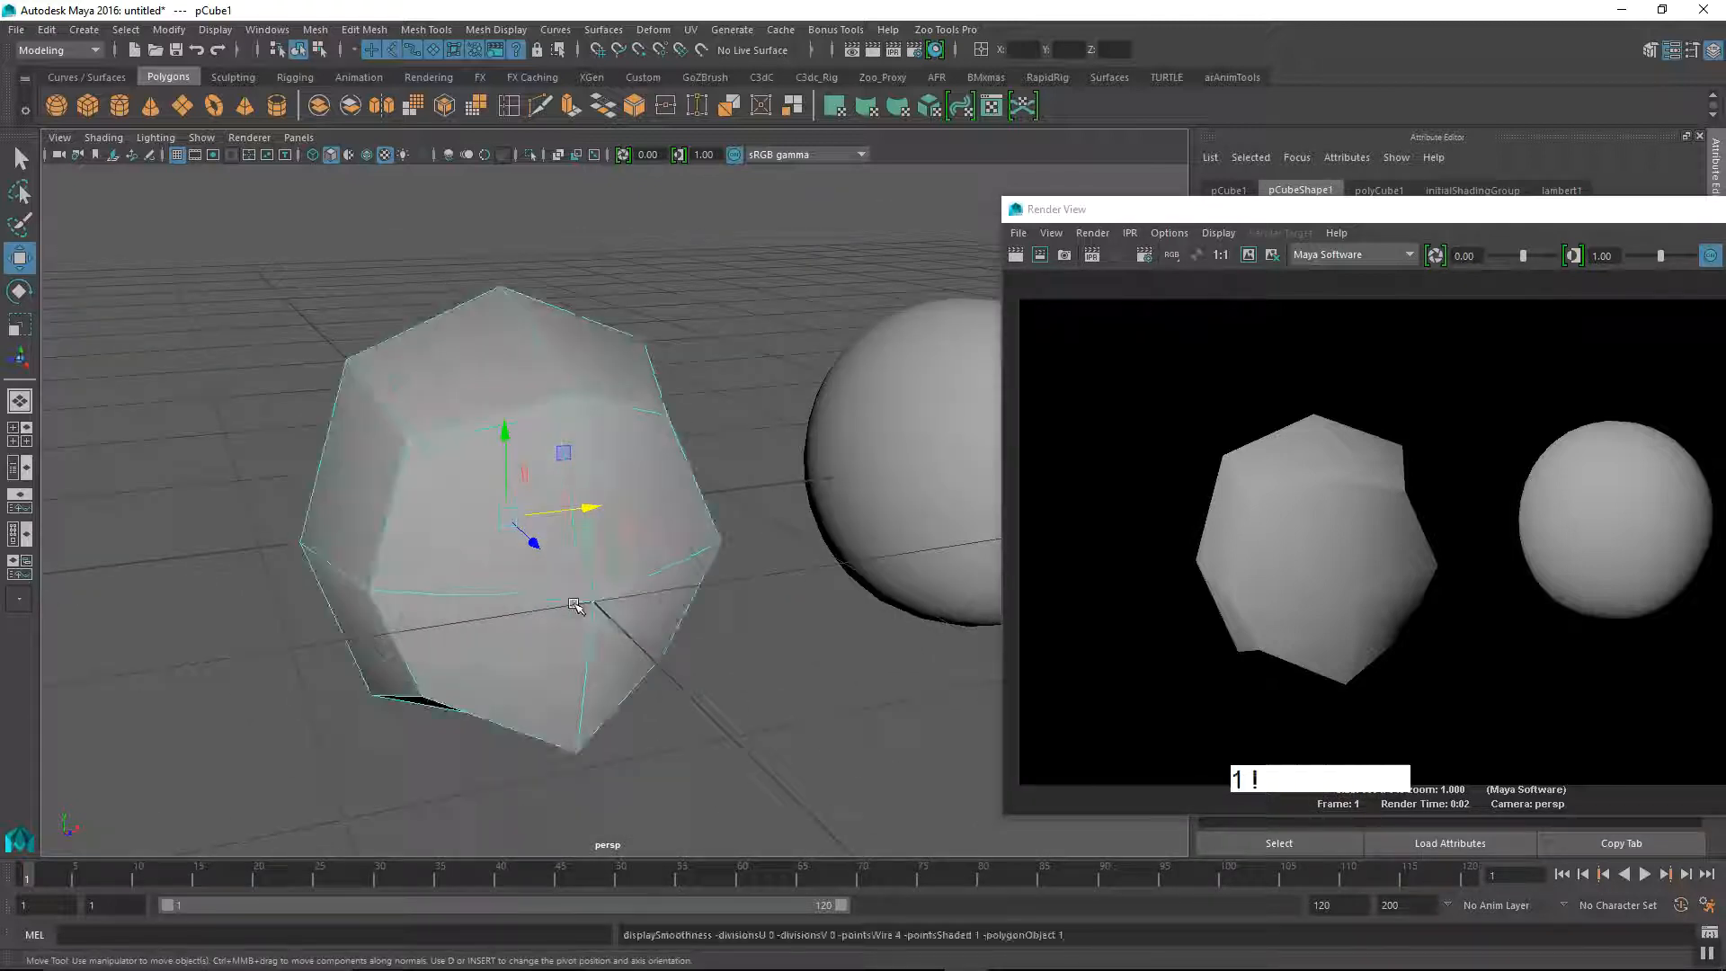